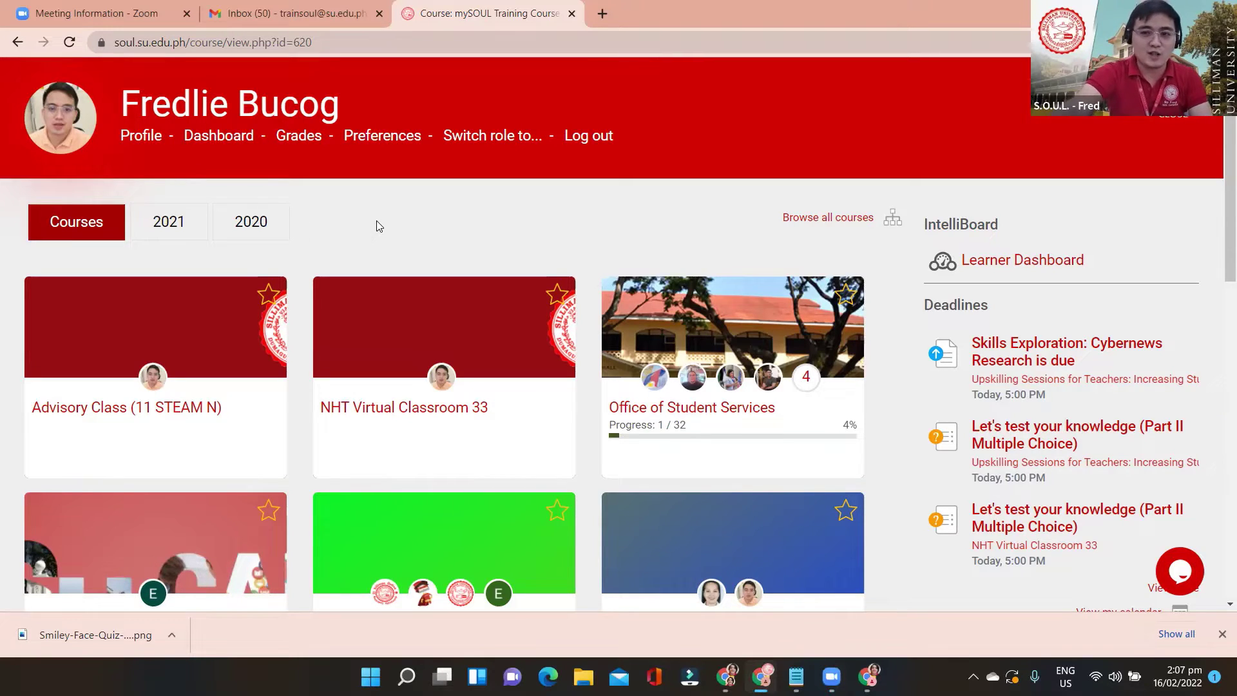
Open the mySOUL Training Course for Teachers from the 2021 courses and follow its link to the List of Training for 2nd Semester 2021-2022
{"action": "left_click", "coordinate": [172, 230]}
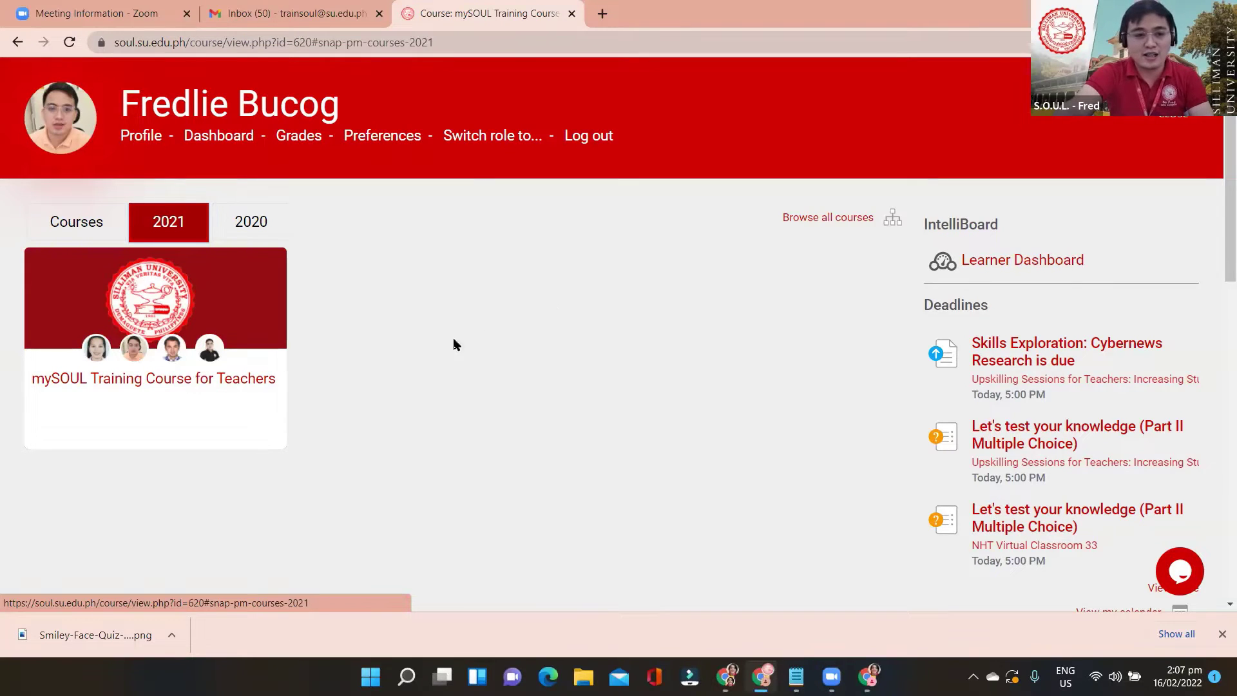
{"action": "left_click", "coordinate": [191, 391]}
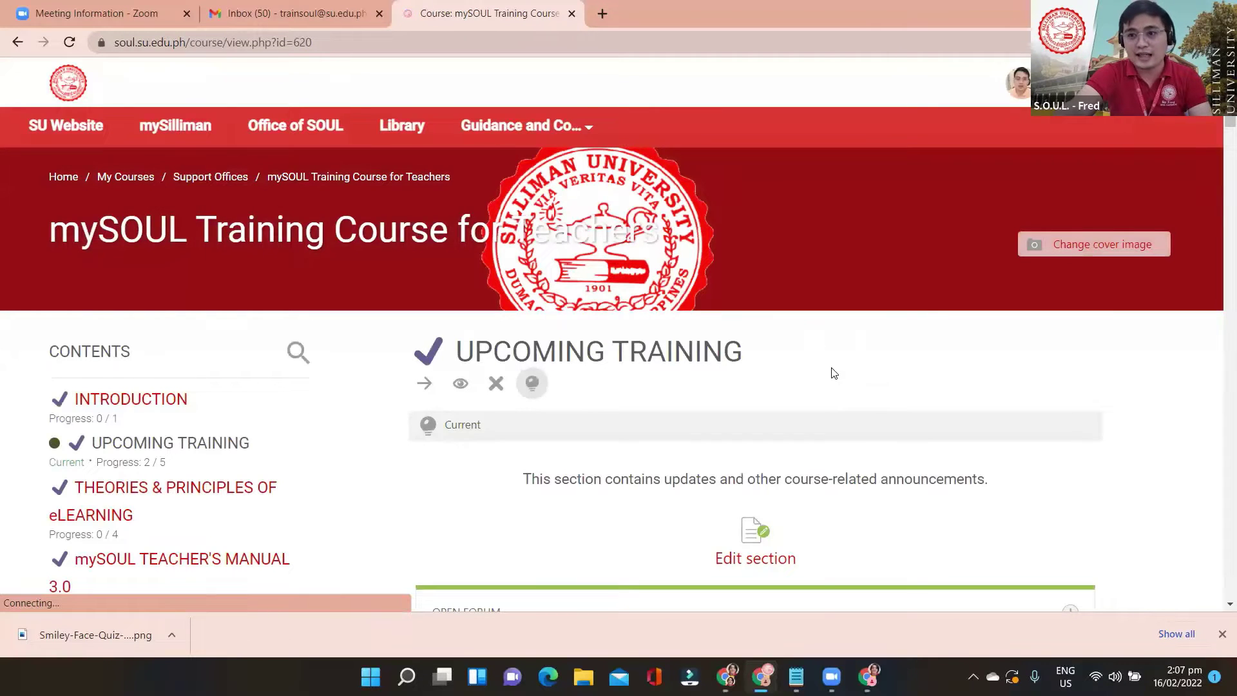
{"action": "scroll", "coordinate": [812, 358], "scroll_direction": "down", "scroll_amount": 1}
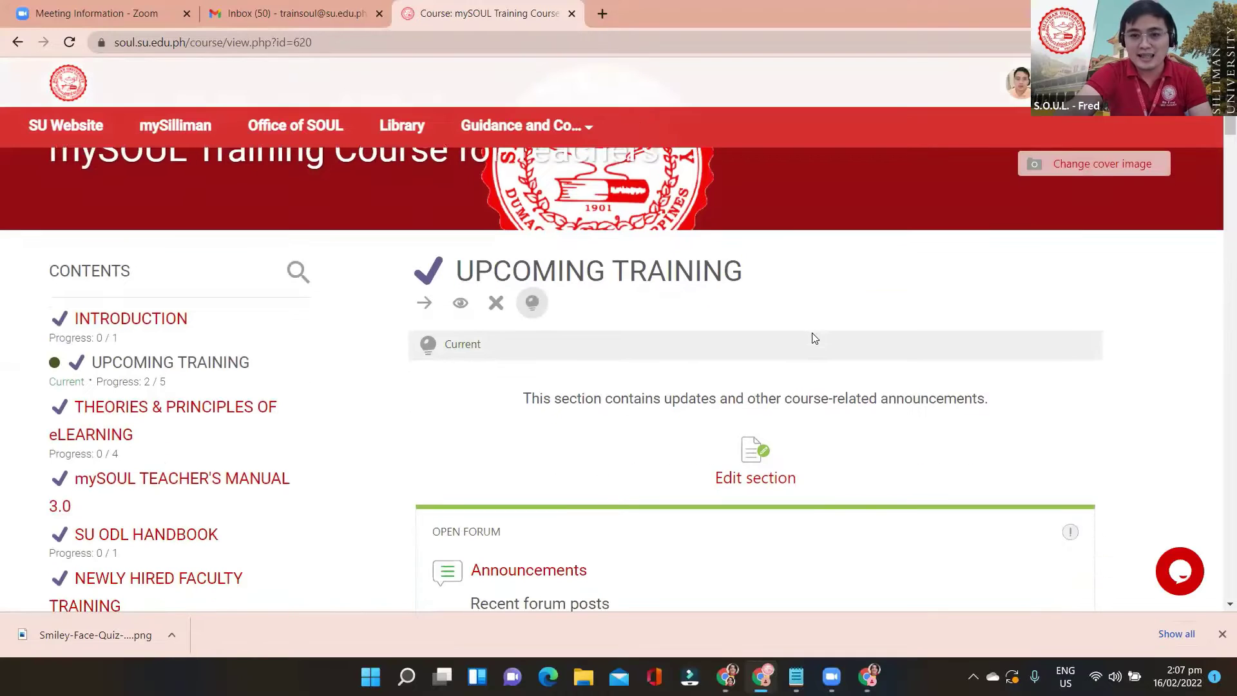
{"action": "scroll", "coordinate": [828, 290], "scroll_direction": "down", "scroll_amount": 8}
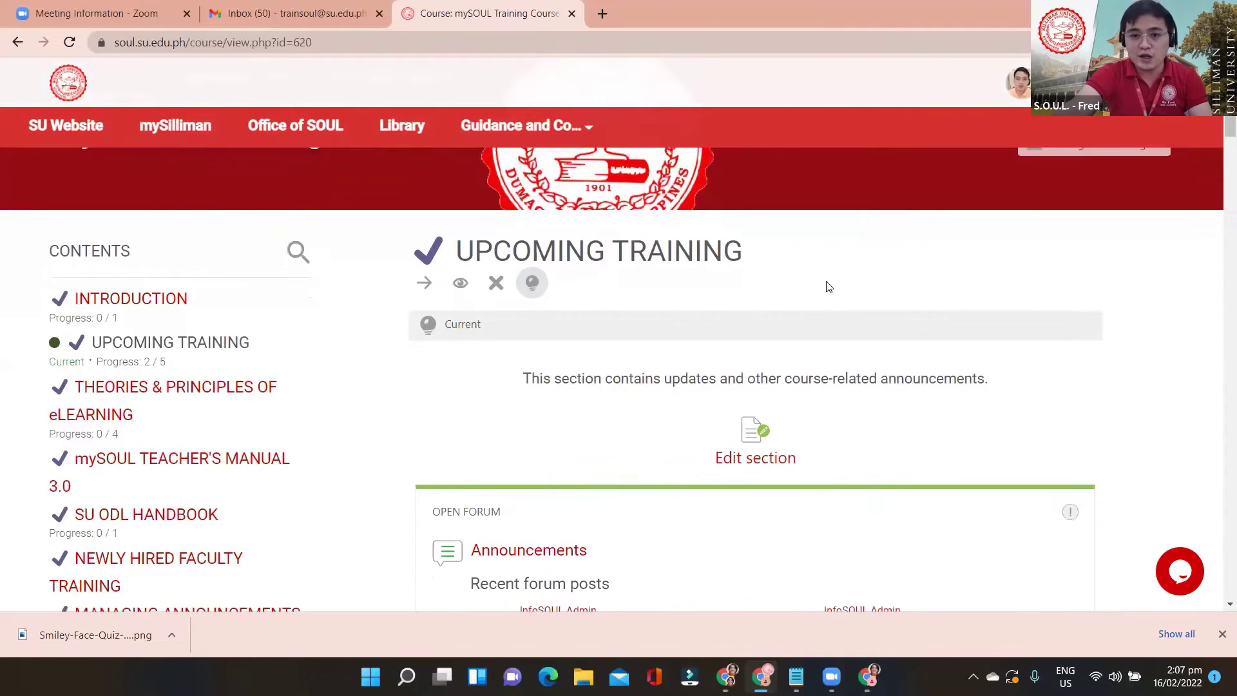
{"action": "scroll", "coordinate": [836, 276], "scroll_direction": "down", "scroll_amount": 1}
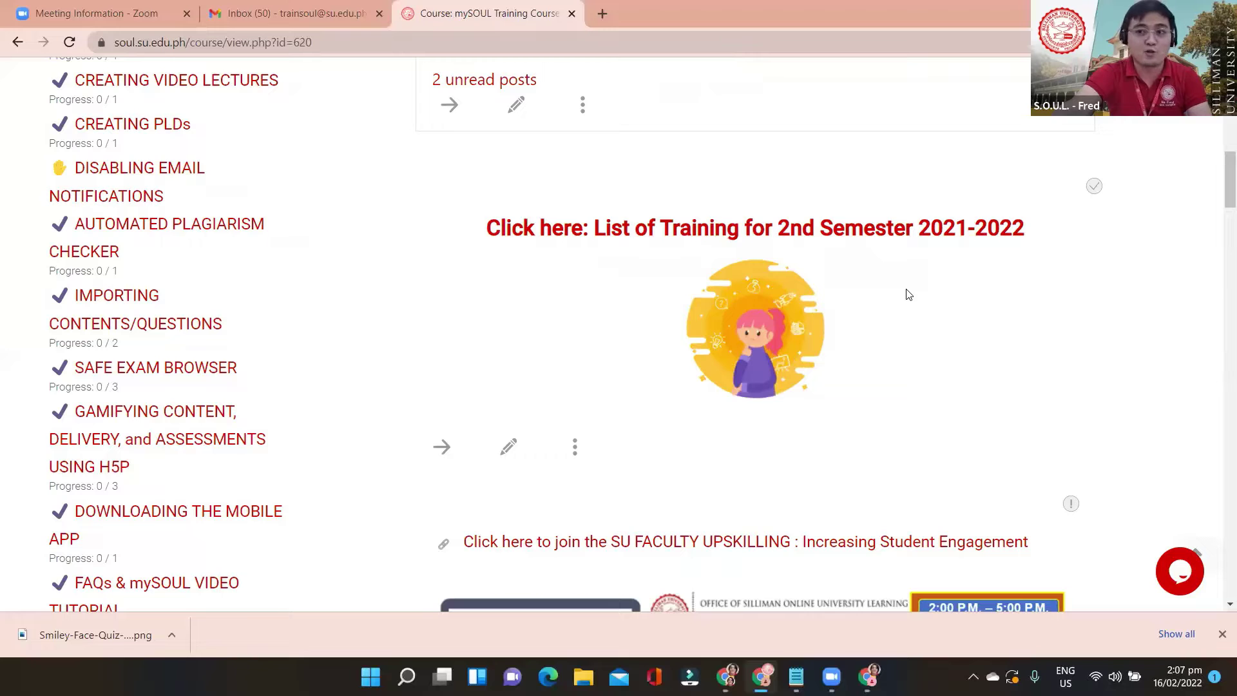
{"action": "left_click", "coordinate": [683, 232]}
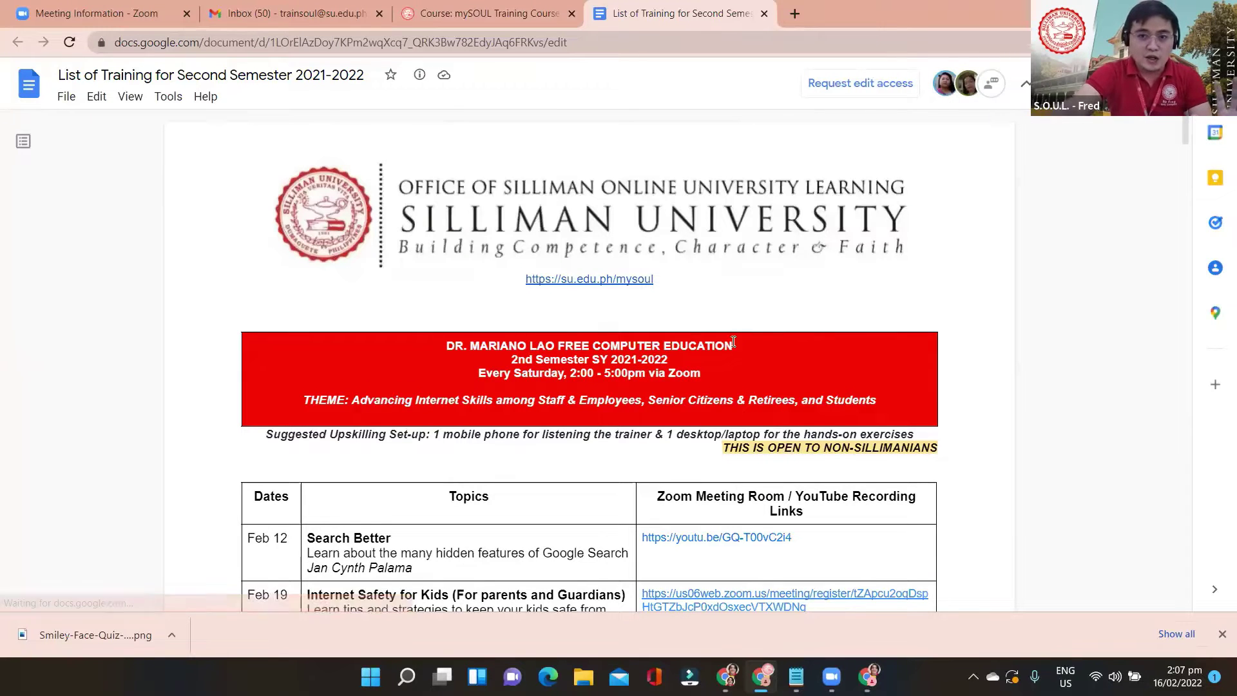
Read through the Free Computer Education schedule in the training list, including its topics, registration links and raffle rules
{"action": "scroll", "coordinate": [780, 332], "scroll_direction": "down", "scroll_amount": 3}
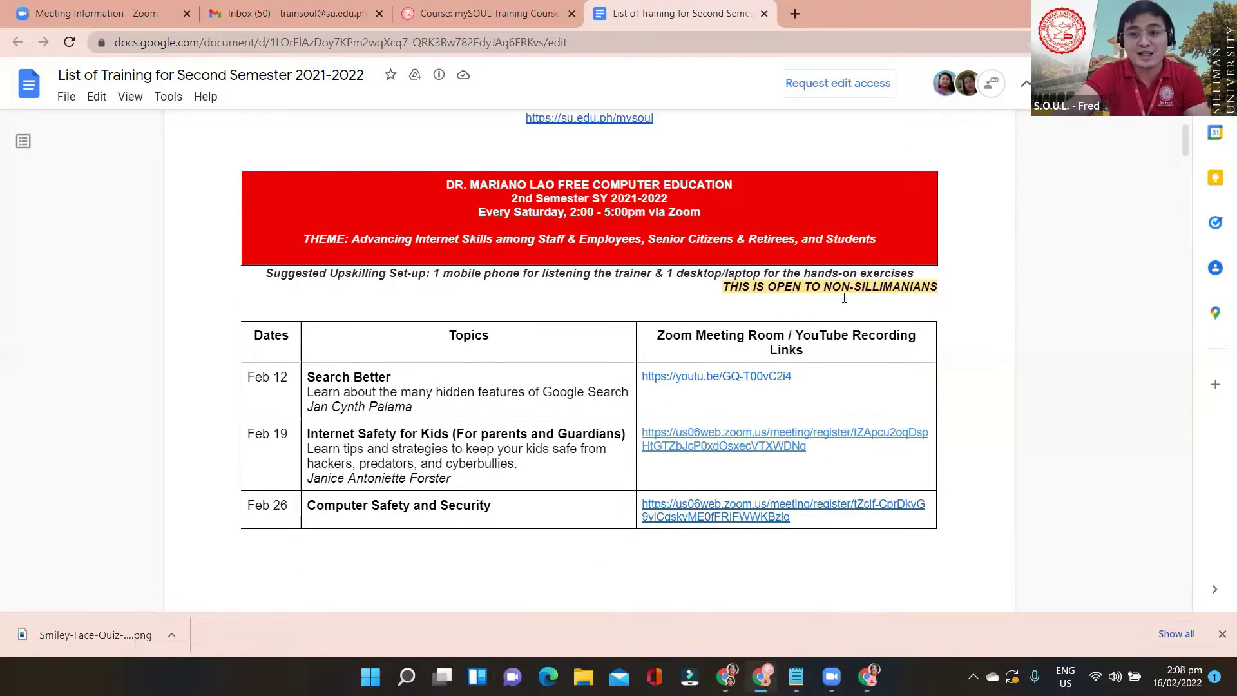
{"action": "scroll", "coordinate": [801, 289], "scroll_direction": "down", "scroll_amount": 15}
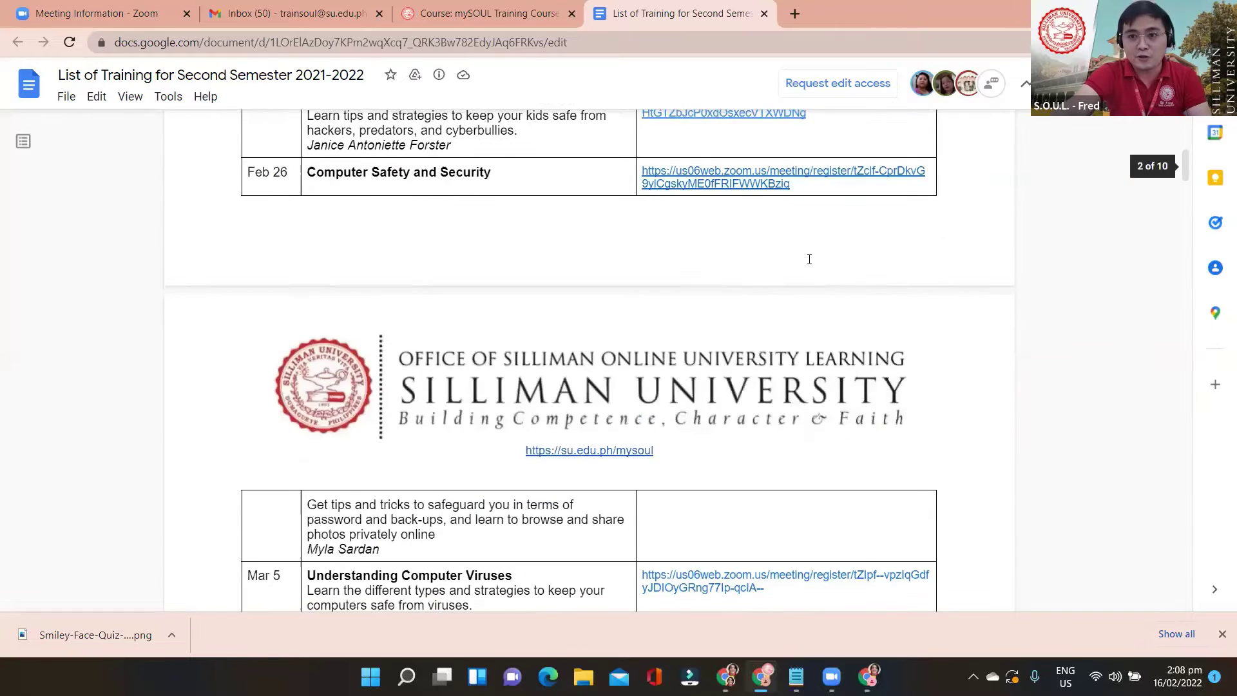
{"action": "scroll", "coordinate": [822, 261], "scroll_direction": "down", "scroll_amount": 20}
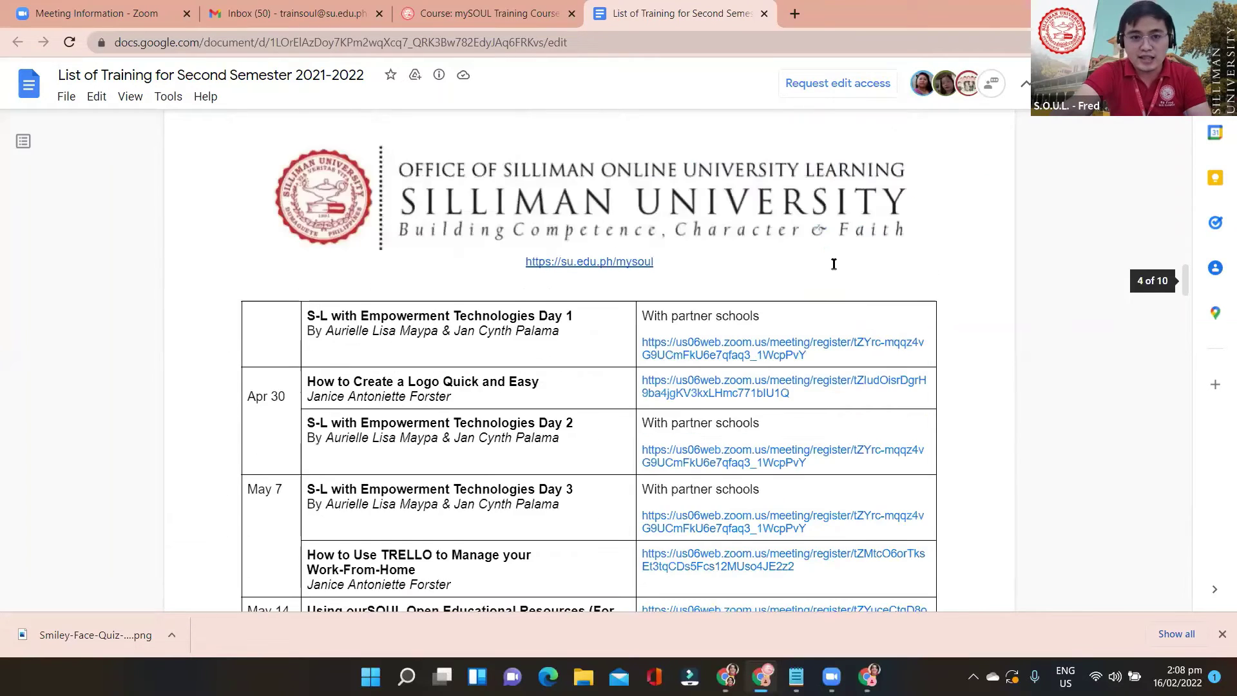
{"action": "scroll", "coordinate": [851, 263], "scroll_direction": "down", "scroll_amount": 10}
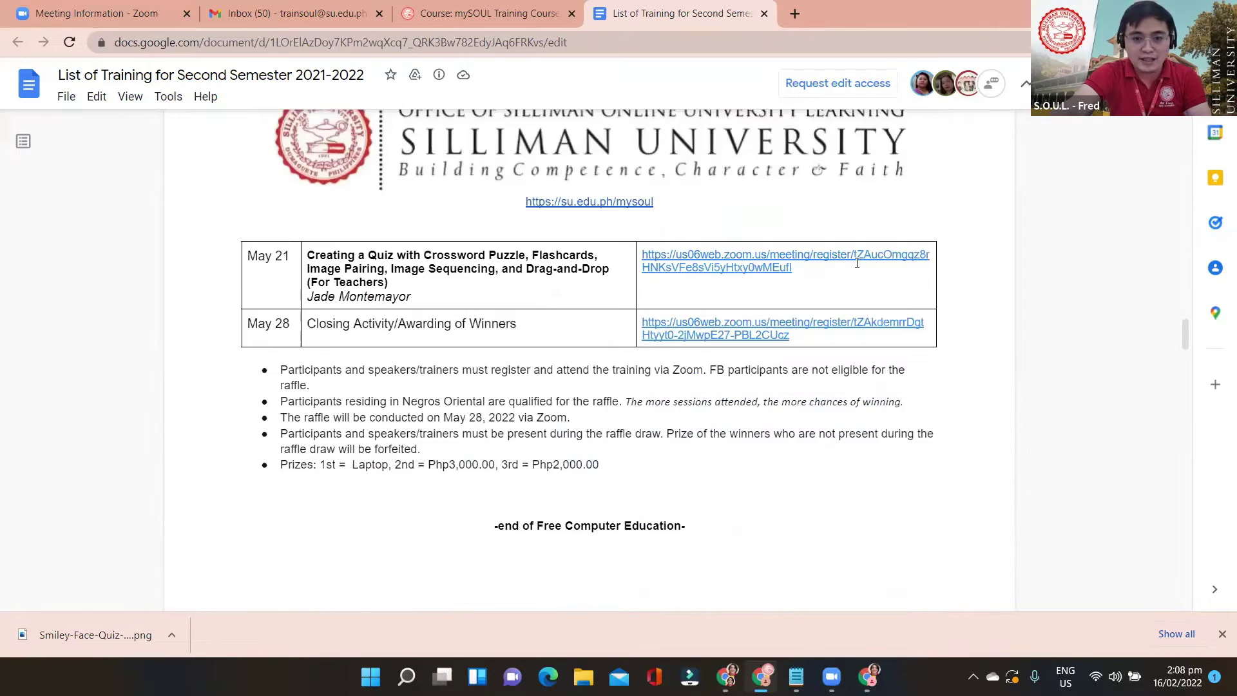
Examine the SU Faculty Upskilling weekly schedule and the Focused-groups Upskilling sessions in the training list
{"action": "scroll", "coordinate": [878, 262], "scroll_direction": "down", "scroll_amount": 4}
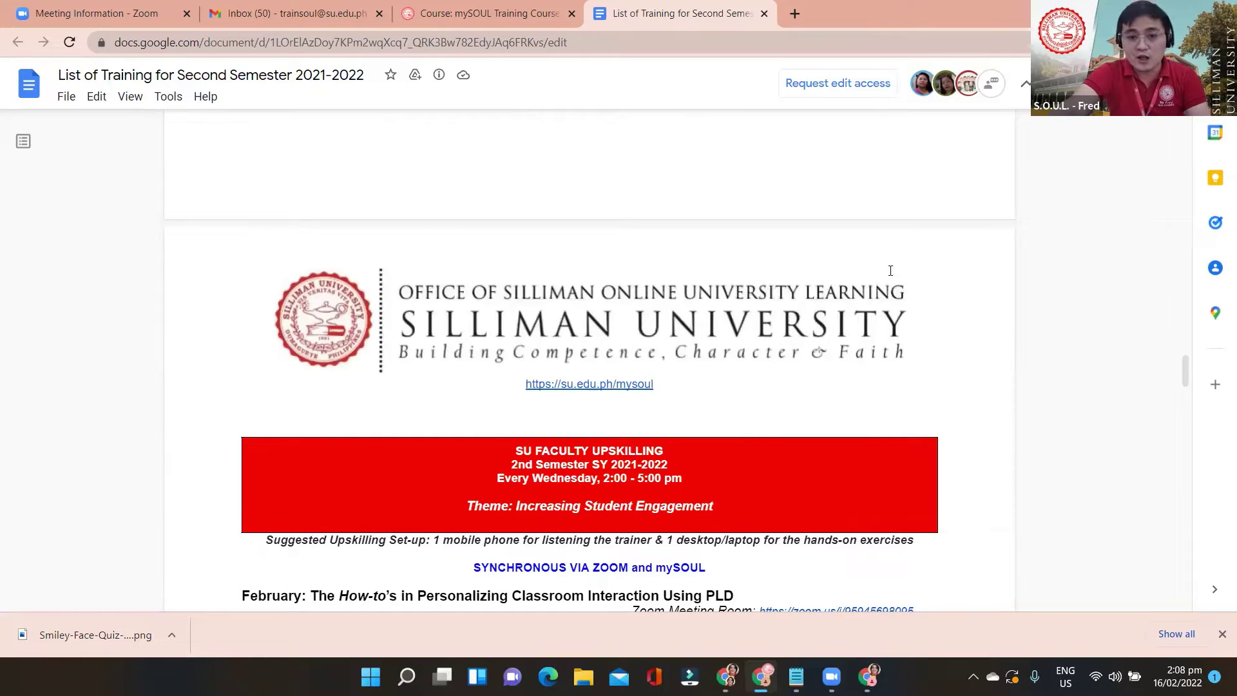
{"action": "scroll", "coordinate": [899, 264], "scroll_direction": "down", "scroll_amount": 4}
{"action": "scroll", "coordinate": [831, 274], "scroll_direction": "down", "scroll_amount": 3}
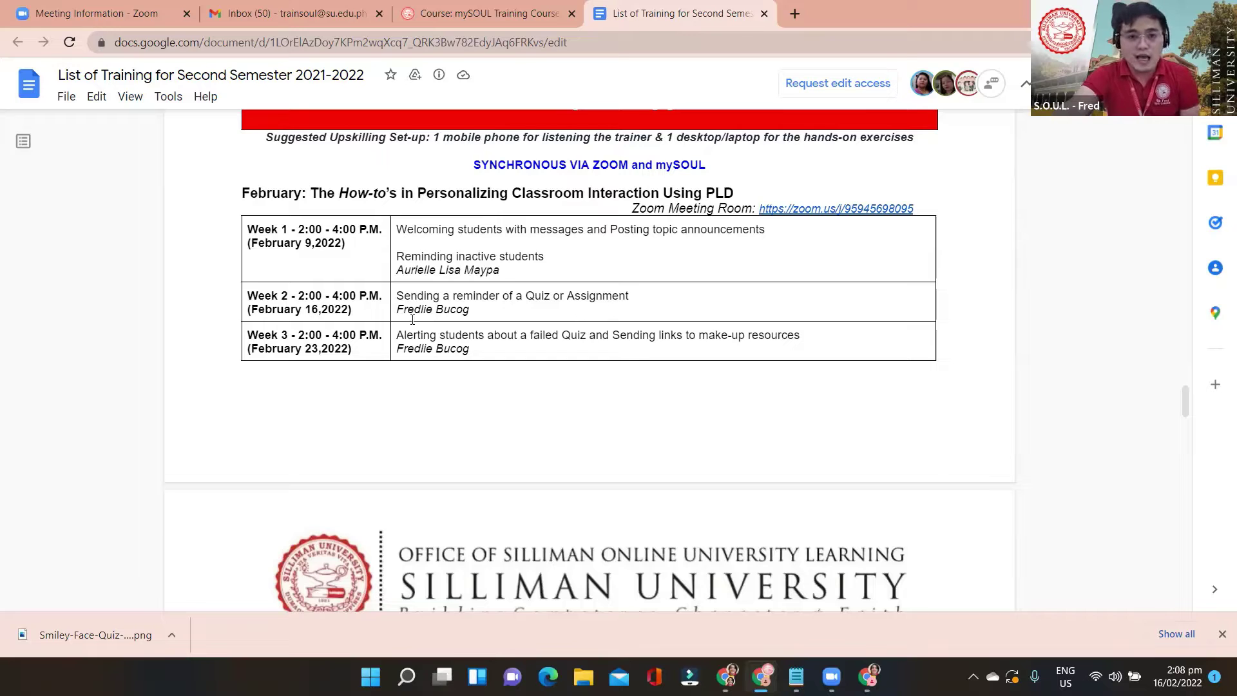
{"action": "scroll", "coordinate": [526, 312], "scroll_direction": "down", "scroll_amount": 6}
{"action": "scroll", "coordinate": [543, 309], "scroll_direction": "down", "scroll_amount": 20}
{"action": "scroll", "coordinate": [557, 310], "scroll_direction": "down", "scroll_amount": 5}
{"action": "scroll", "coordinate": [561, 304], "scroll_direction": "up", "scroll_amount": 9}
{"action": "scroll", "coordinate": [562, 289], "scroll_direction": "up", "scroll_amount": 3}
{"action": "scroll", "coordinate": [561, 287], "scroll_direction": "down", "scroll_amount": 2}
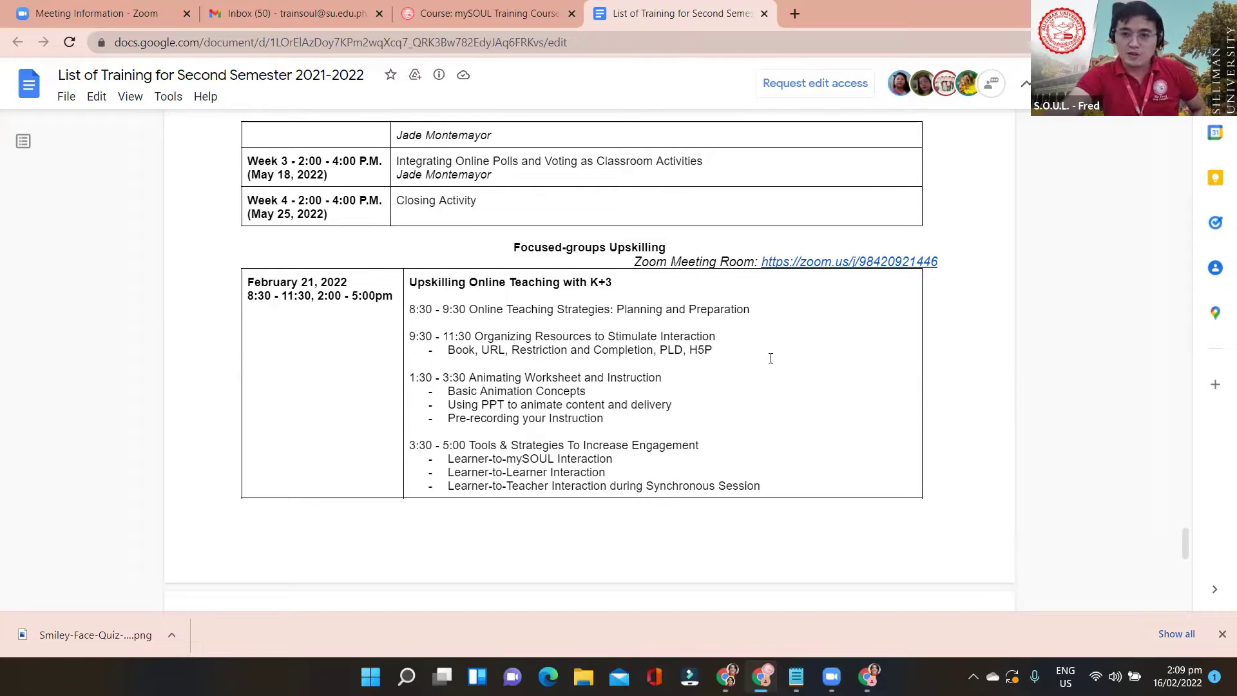
{"action": "scroll", "coordinate": [774, 360], "scroll_direction": "up", "scroll_amount": 5}
{"action": "scroll", "coordinate": [801, 368], "scroll_direction": "up", "scroll_amount": 20}
{"action": "scroll", "coordinate": [769, 296], "scroll_direction": "down", "scroll_amount": 15}
{"action": "scroll", "coordinate": [685, 202], "scroll_direction": "up", "scroll_amount": 5}
Return to the training course page and review the Upcoming Training section's announcements, Faculty Upskilling join link and February session schedule
{"action": "left_click", "coordinate": [476, 13]}
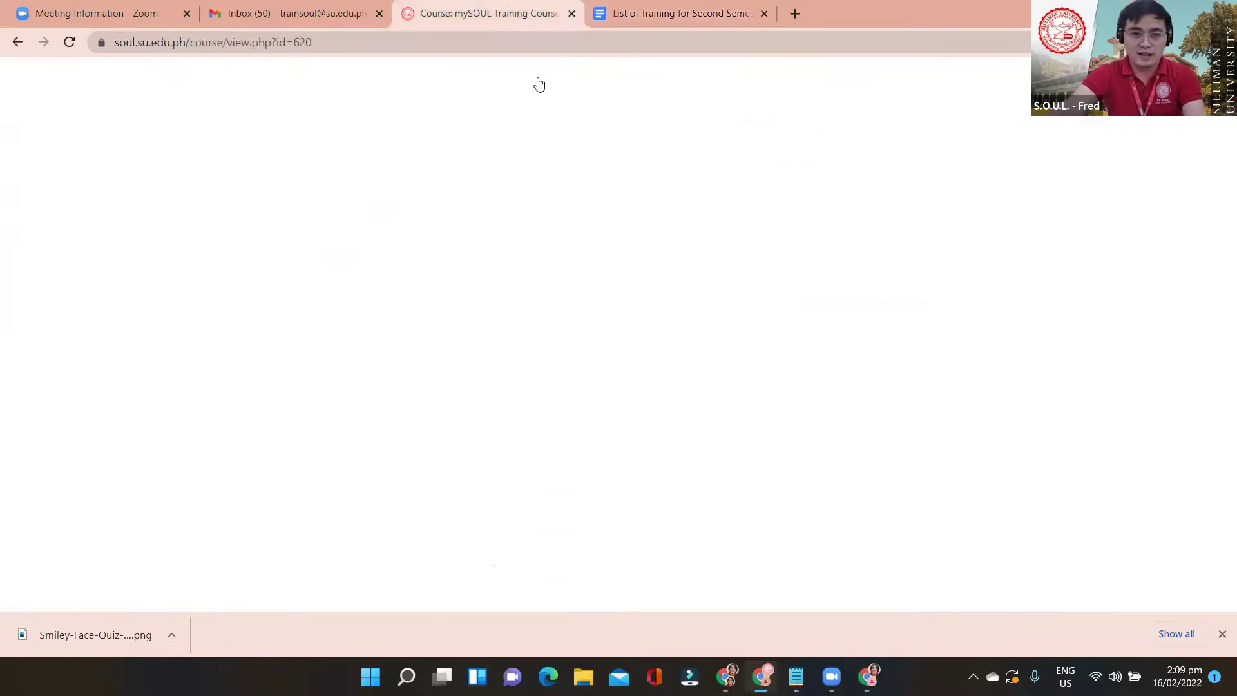
{"action": "scroll", "coordinate": [596, 332], "scroll_direction": "up", "scroll_amount": 1}
{"action": "scroll", "coordinate": [461, 351], "scroll_direction": "up", "scroll_amount": 5}
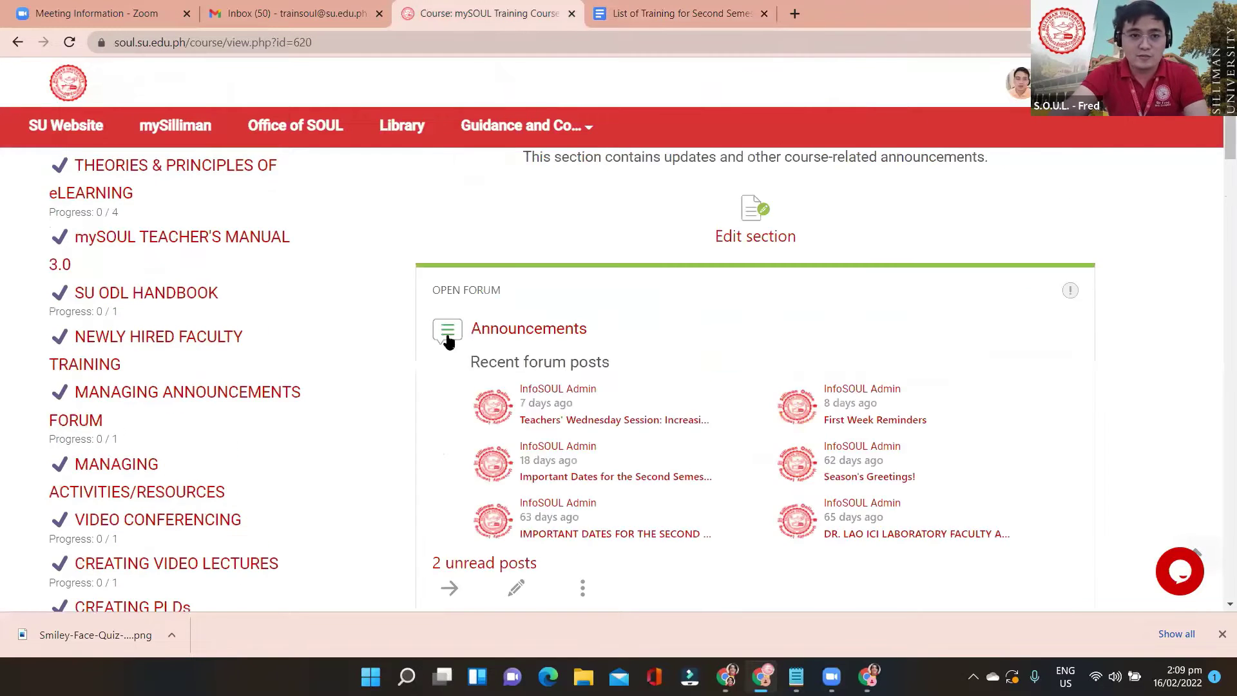
{"action": "scroll", "coordinate": [399, 329], "scroll_direction": "up", "scroll_amount": 5}
{"action": "scroll", "coordinate": [567, 393], "scroll_direction": "down", "scroll_amount": 3}
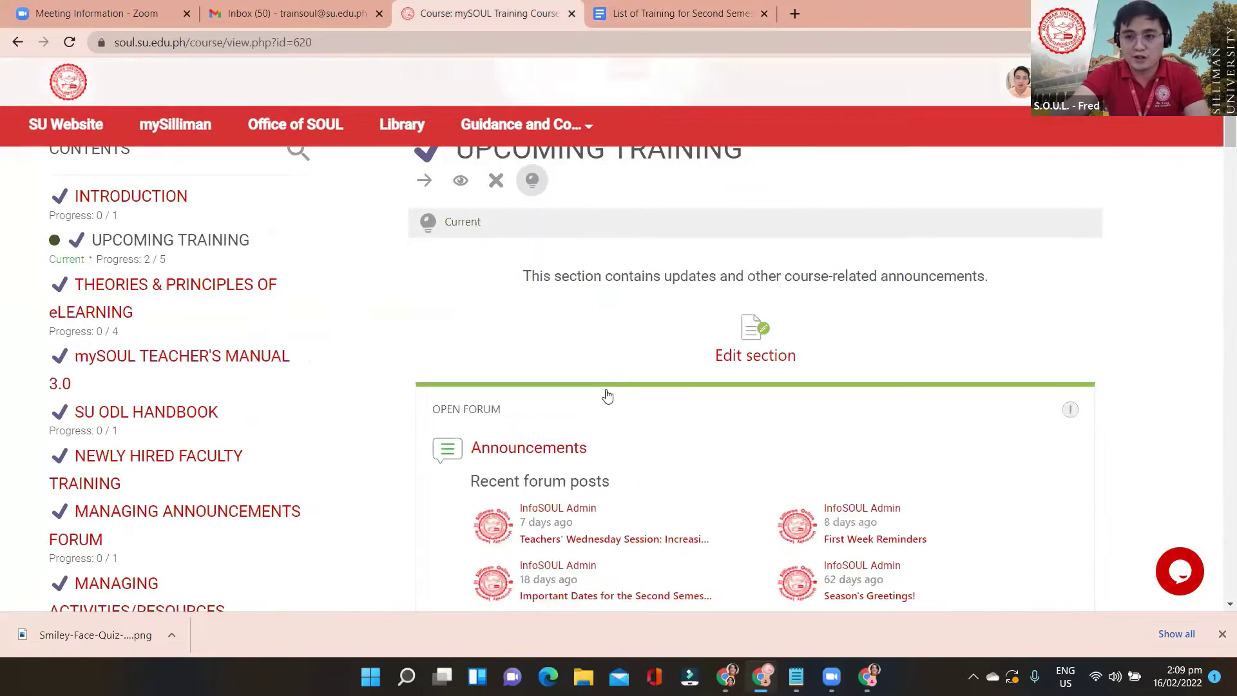
{"action": "scroll", "coordinate": [599, 398], "scroll_direction": "down", "scroll_amount": 5}
{"action": "scroll", "coordinate": [609, 200], "scroll_direction": "down", "scroll_amount": 5}
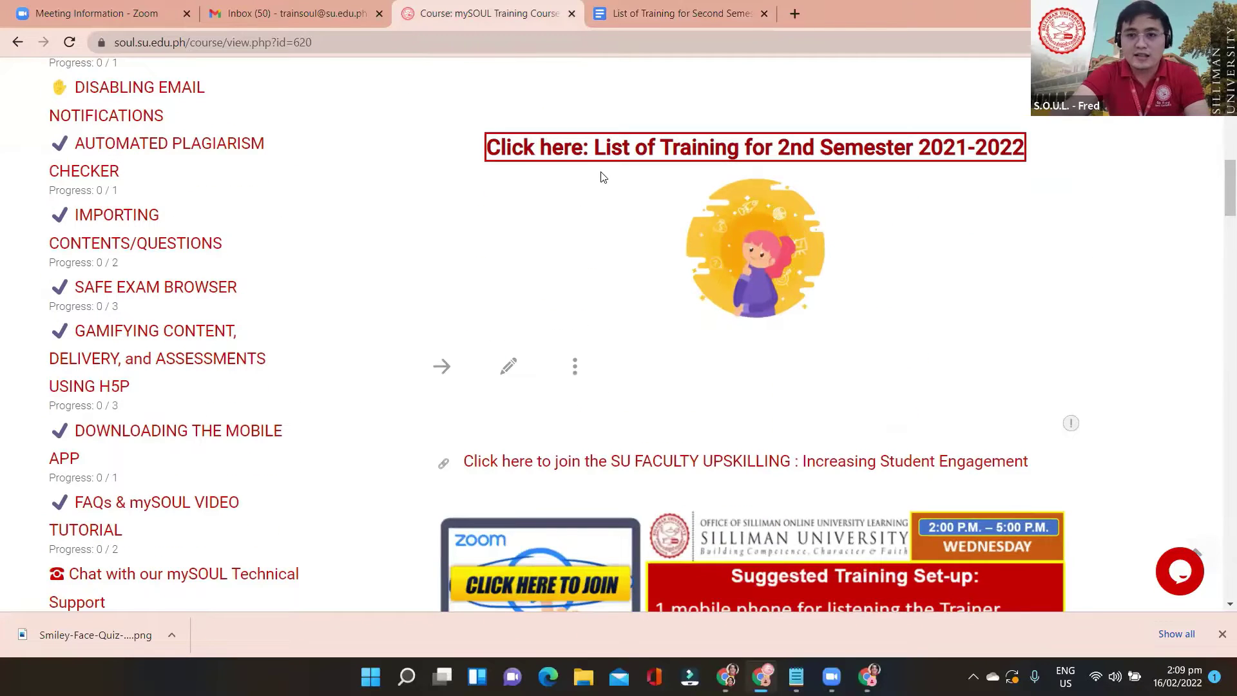
{"action": "scroll", "coordinate": [599, 212], "scroll_direction": "down", "scroll_amount": 1}
{"action": "scroll", "coordinate": [605, 181], "scroll_direction": "down", "scroll_amount": 4}
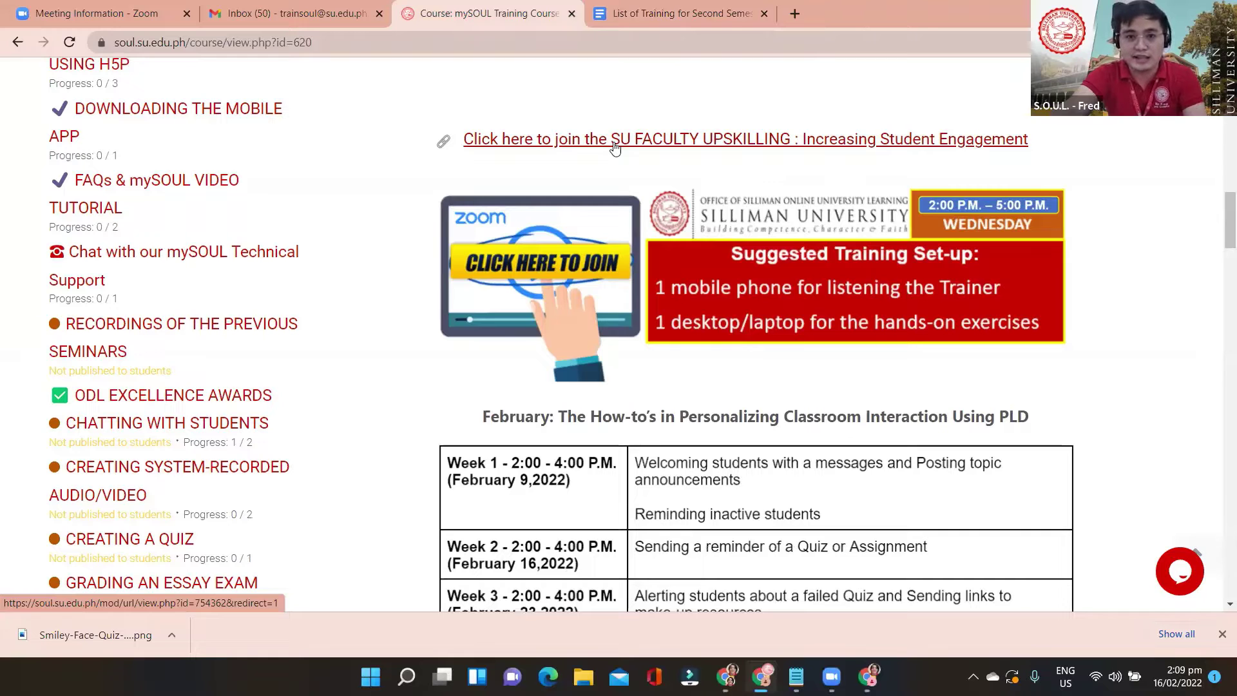
{"action": "scroll", "coordinate": [611, 253], "scroll_direction": "down", "scroll_amount": 3}
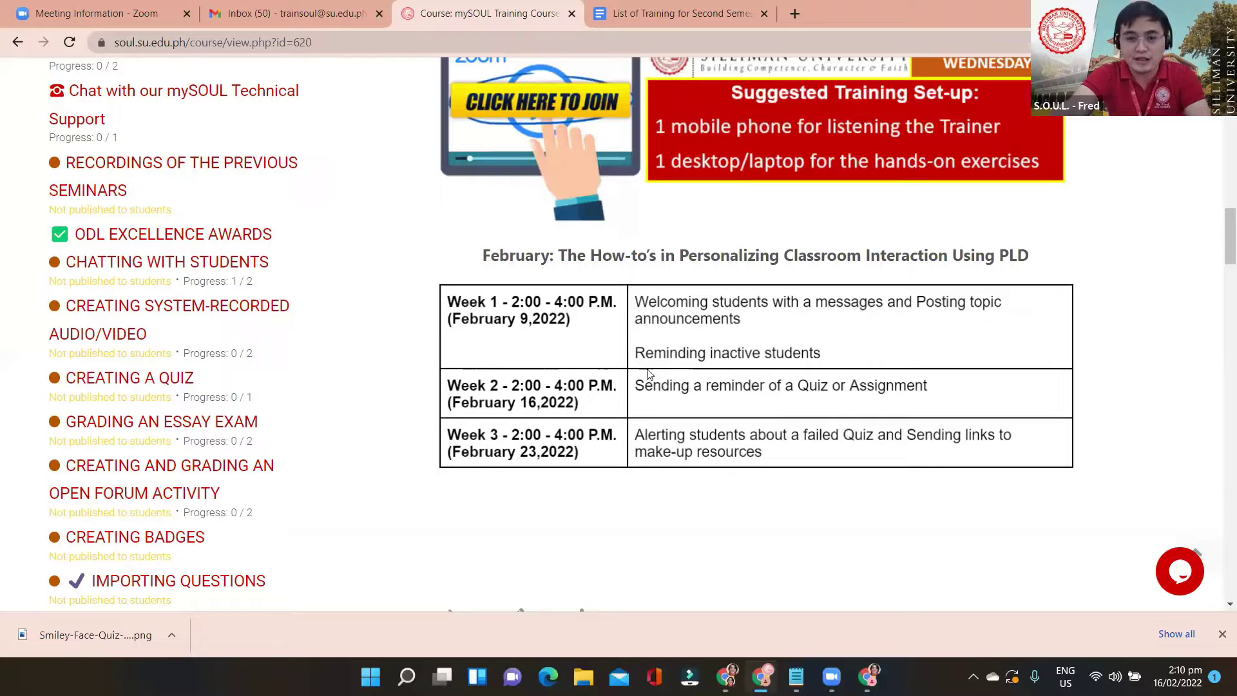
{"action": "scroll", "coordinate": [644, 365], "scroll_direction": "down", "scroll_amount": 2}
{"action": "scroll", "coordinate": [643, 364], "scroll_direction": "down", "scroll_amount": 3}
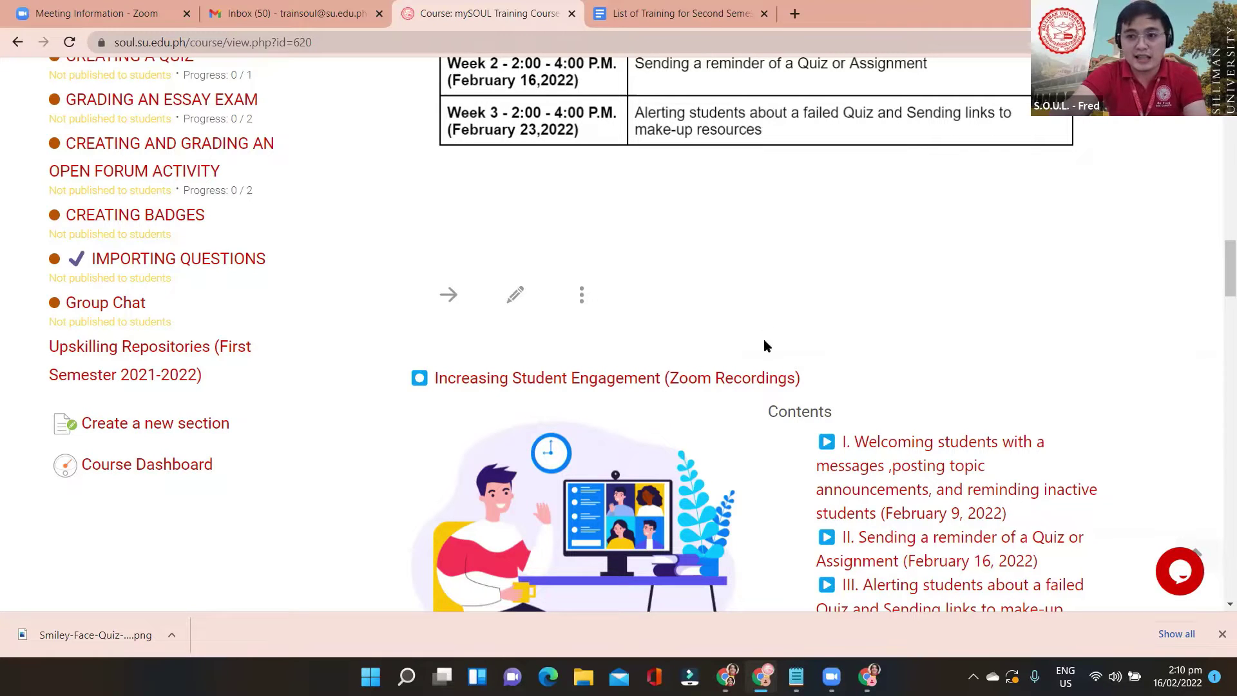
Open the February 9, 2022 chapter of the Increasing Student Engagement (Zoom Recordings) book and view its recording
{"action": "scroll", "coordinate": [765, 337], "scroll_direction": "down", "scroll_amount": 3}
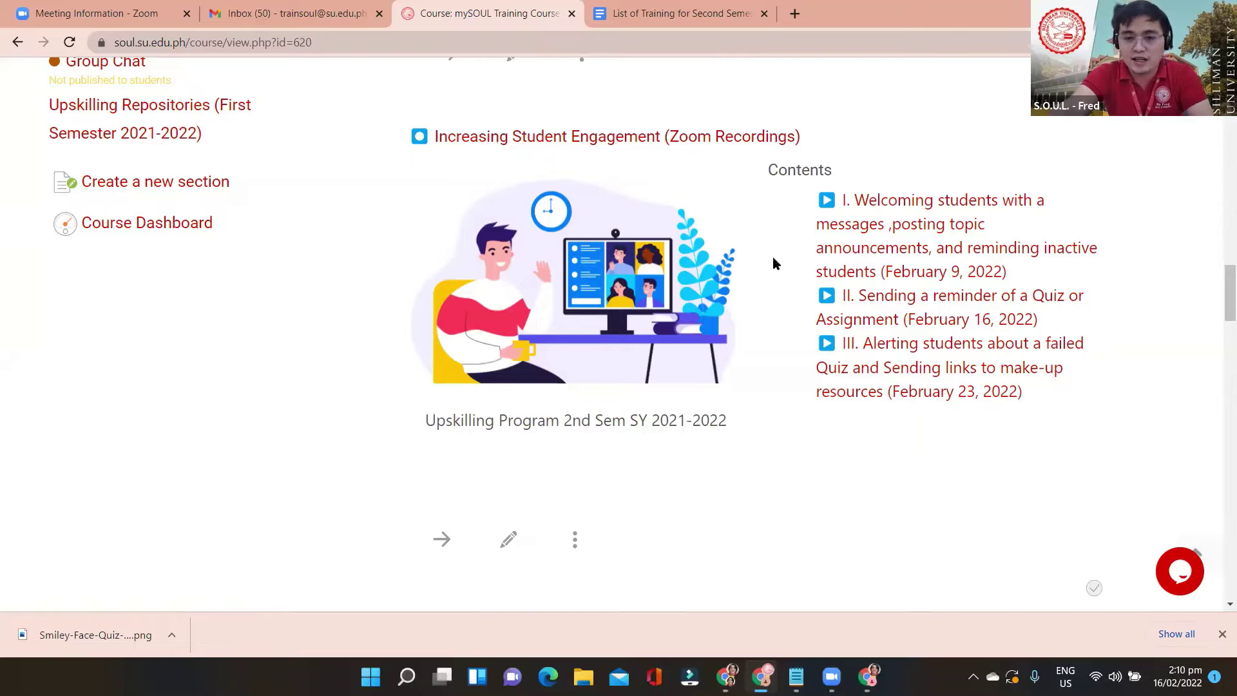
{"action": "scroll", "coordinate": [922, 161], "scroll_direction": "down", "scroll_amount": 1}
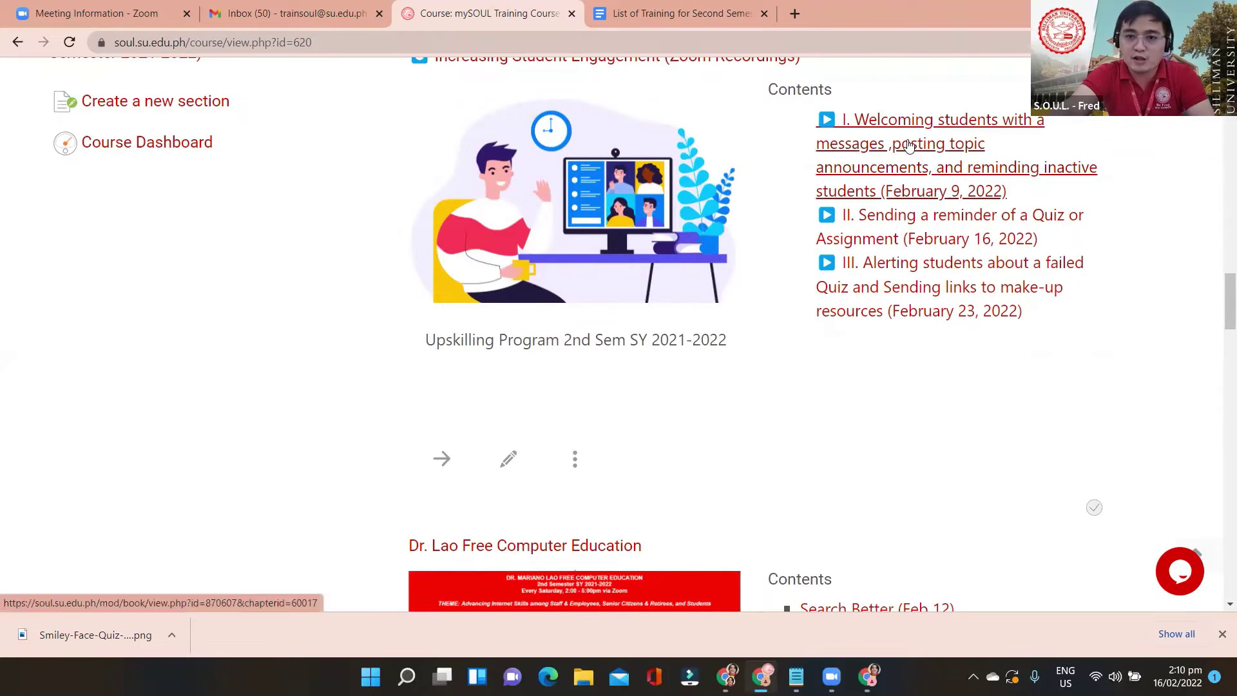
{"action": "left_click", "coordinate": [907, 145]}
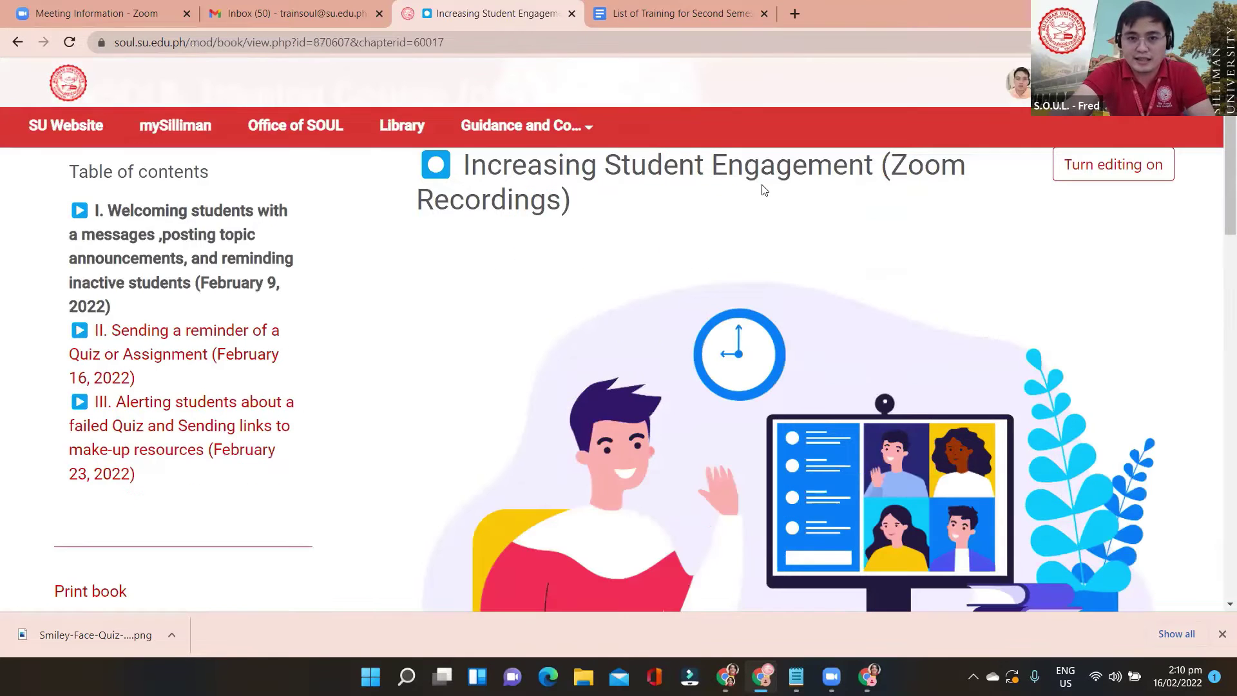
{"action": "scroll", "coordinate": [764, 188], "scroll_direction": "down", "scroll_amount": 8}
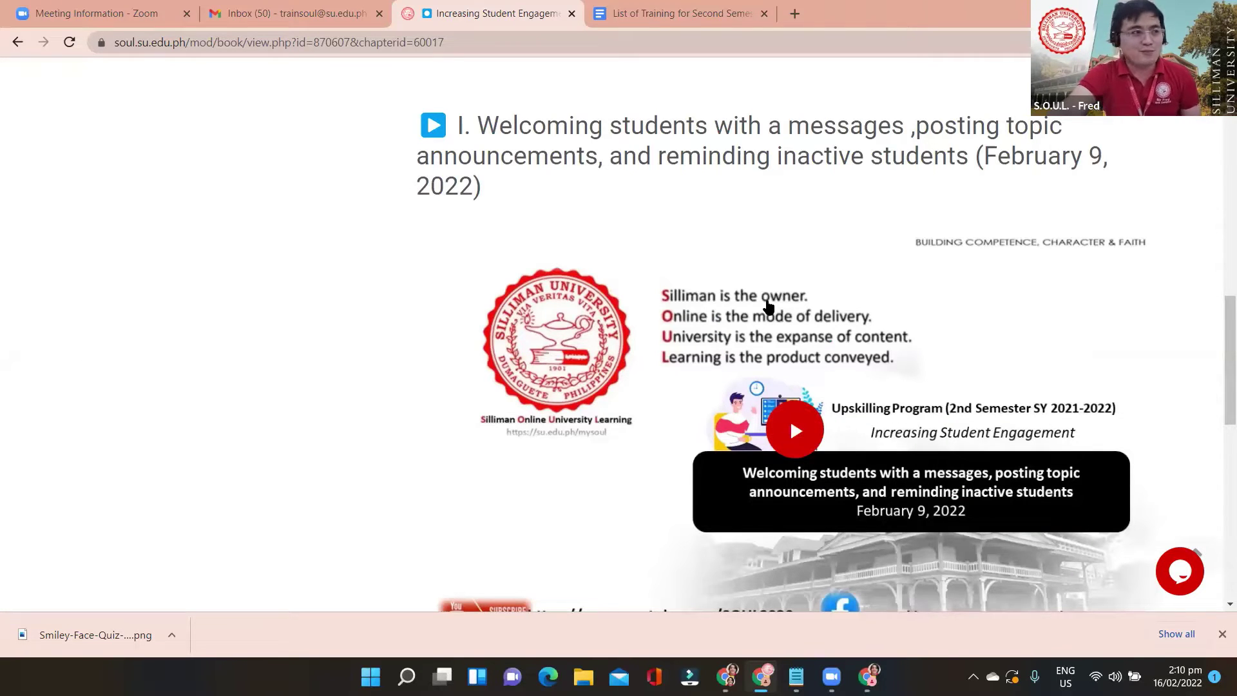
{"action": "scroll", "coordinate": [768, 307], "scroll_direction": "down", "scroll_amount": 2}
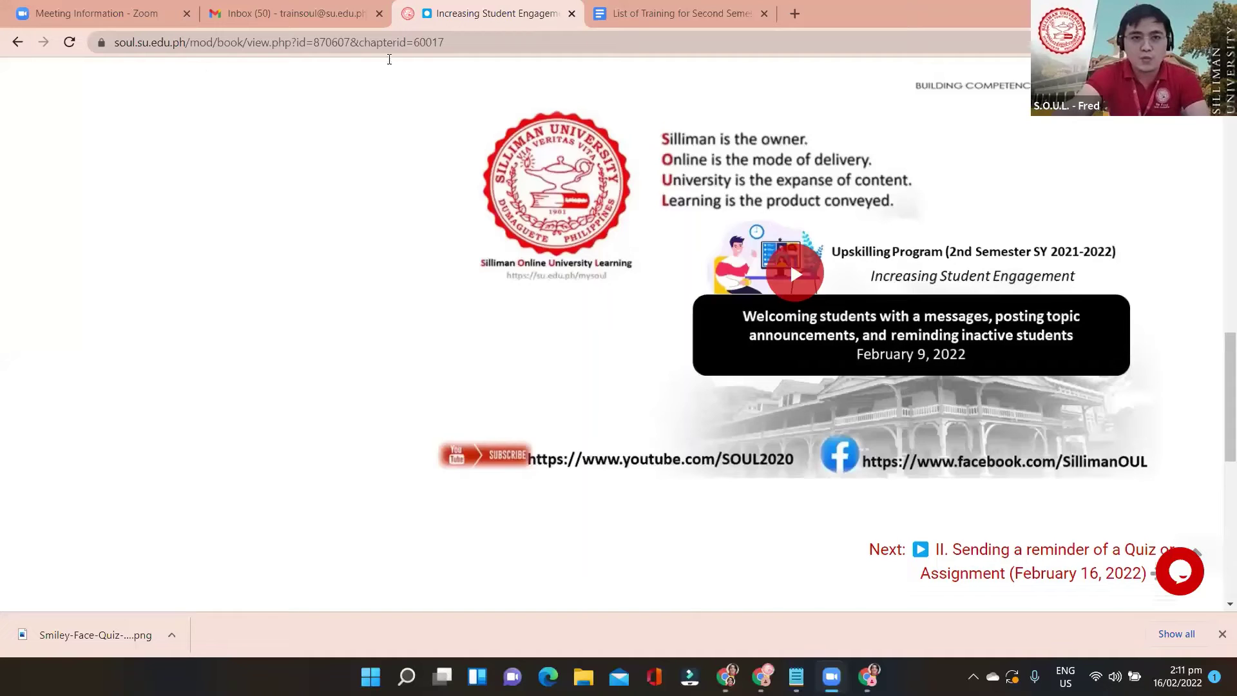
Open the course Upskilling Sessions for Teachers: Increasing Student Engagement from the personal course list
{"action": "scroll", "coordinate": [429, 97], "scroll_direction": "up", "scroll_amount": 10}
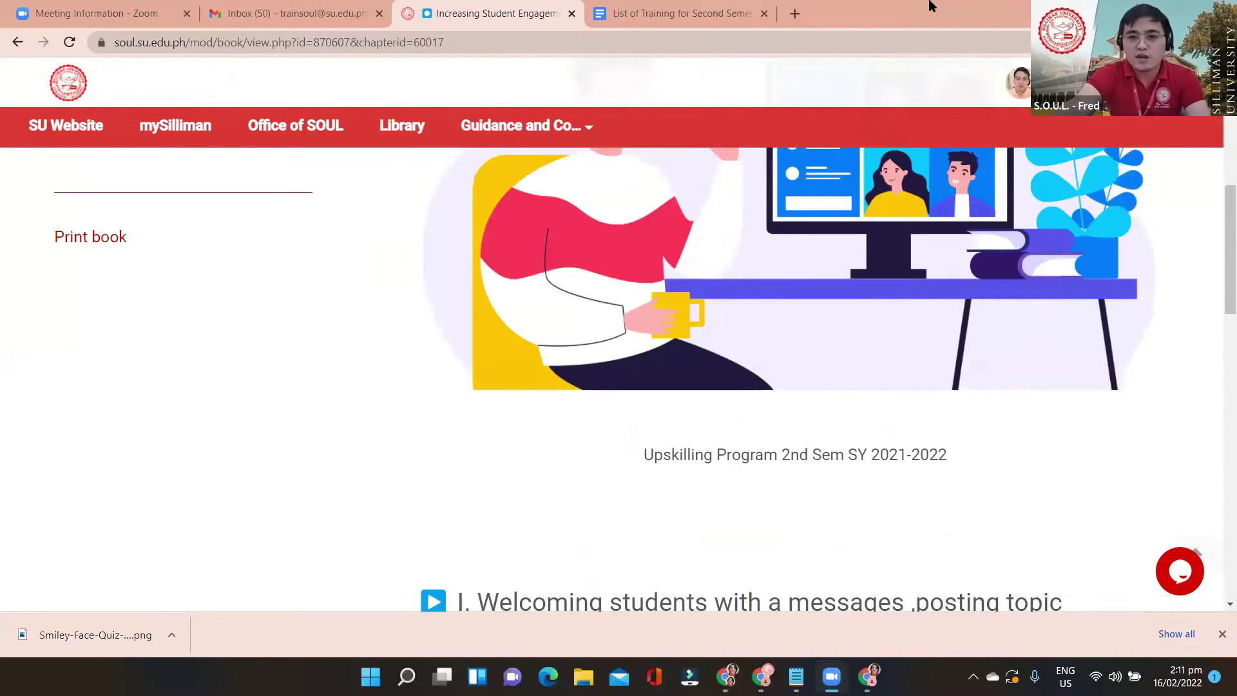
{"action": "left_click", "coordinate": [484, 367]}
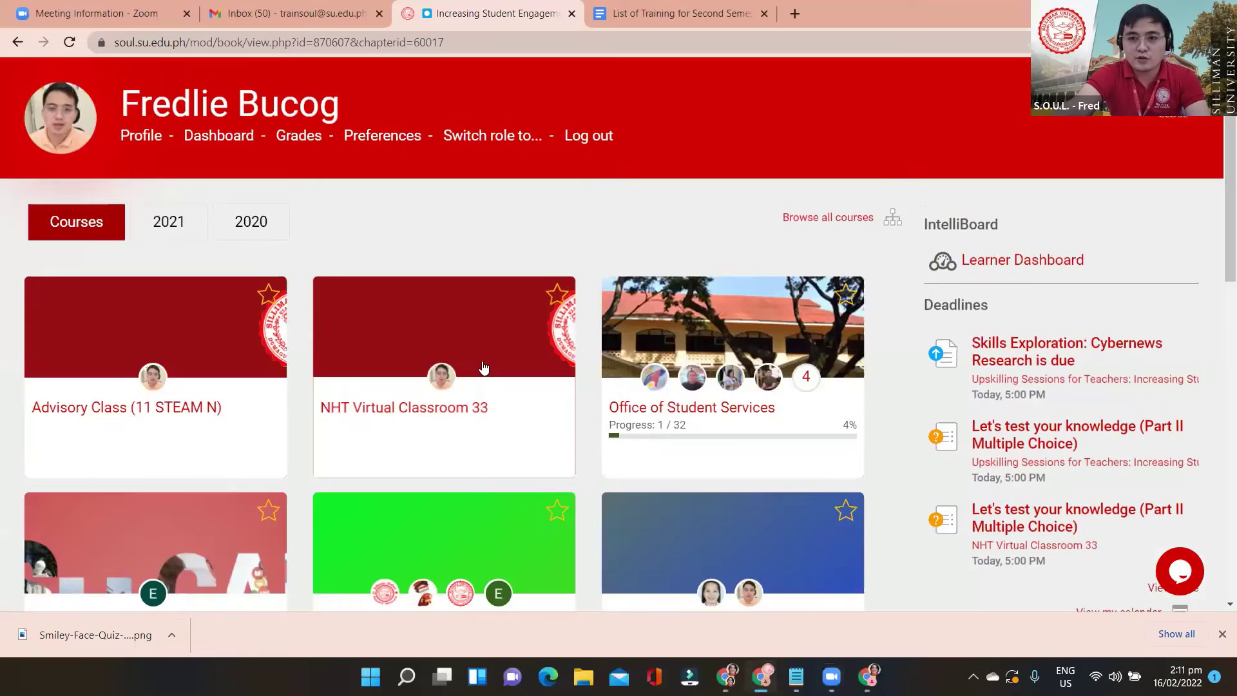
{"action": "scroll", "coordinate": [428, 326], "scroll_direction": "down", "scroll_amount": 6}
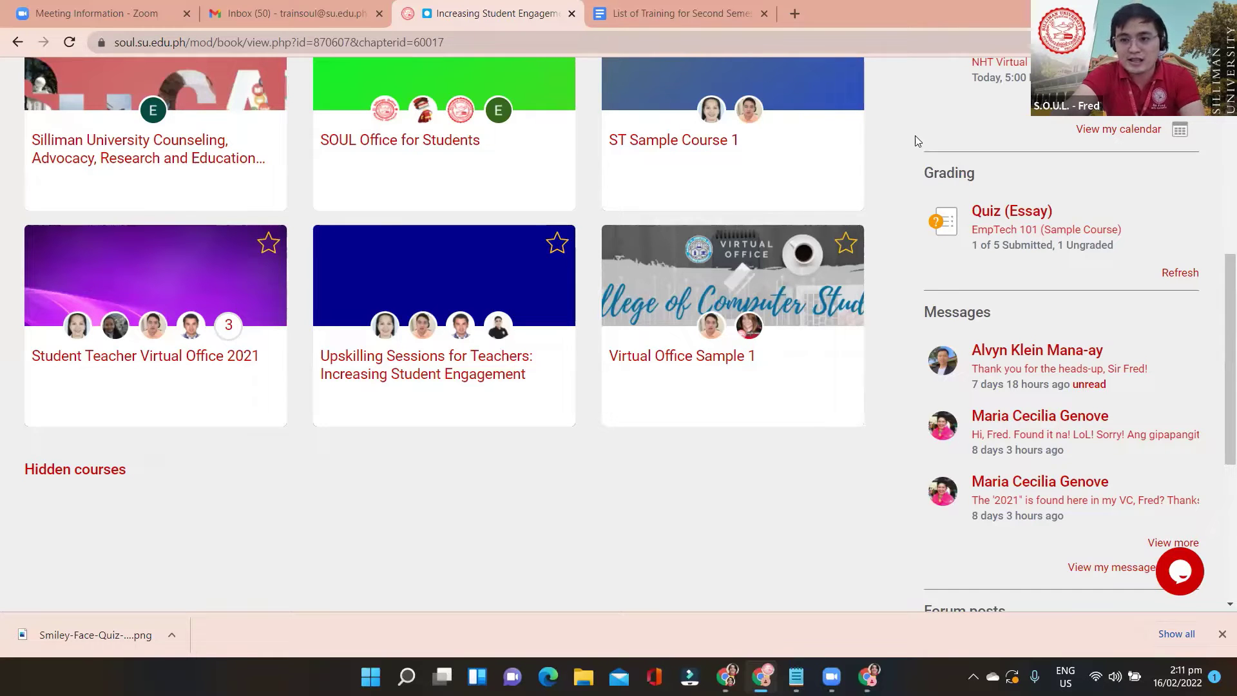
{"action": "left_click", "coordinate": [407, 369]}
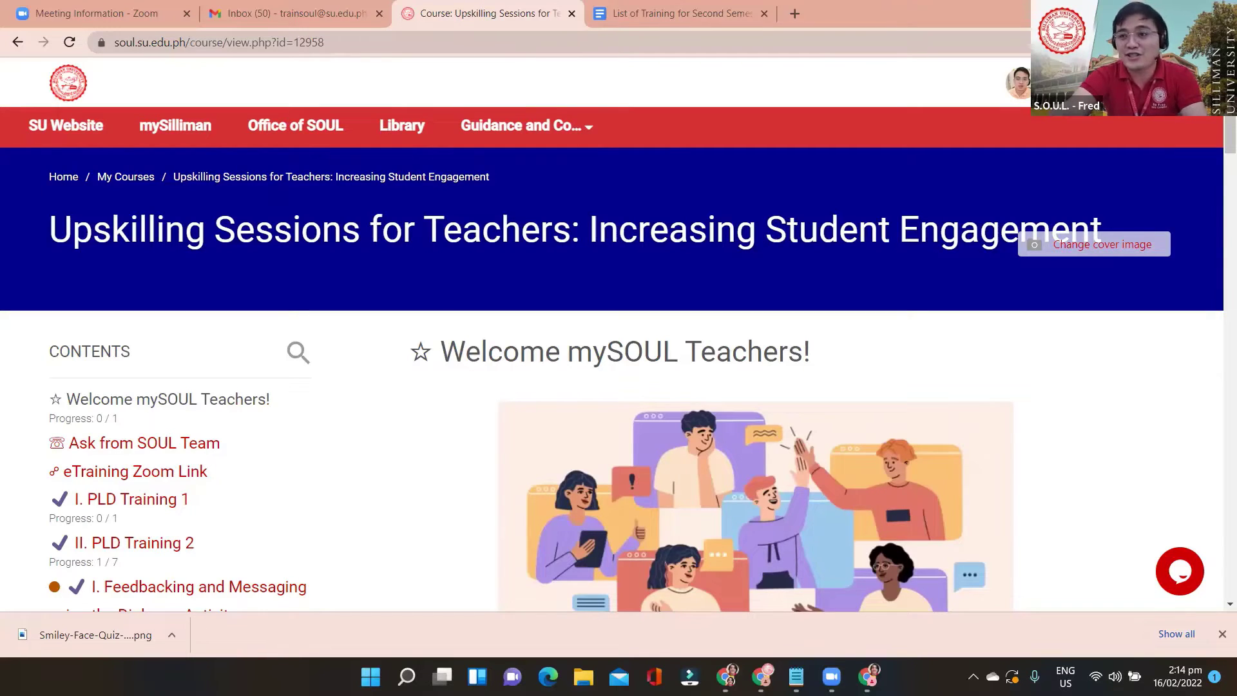
Look over the upskilling course's contents list and its Welcome mySOUL Teachers! section
{"action": "scroll", "coordinate": [734, 160], "scroll_direction": "down", "scroll_amount": 2}
{"action": "scroll", "coordinate": [696, 187], "scroll_direction": "up", "scroll_amount": 2}
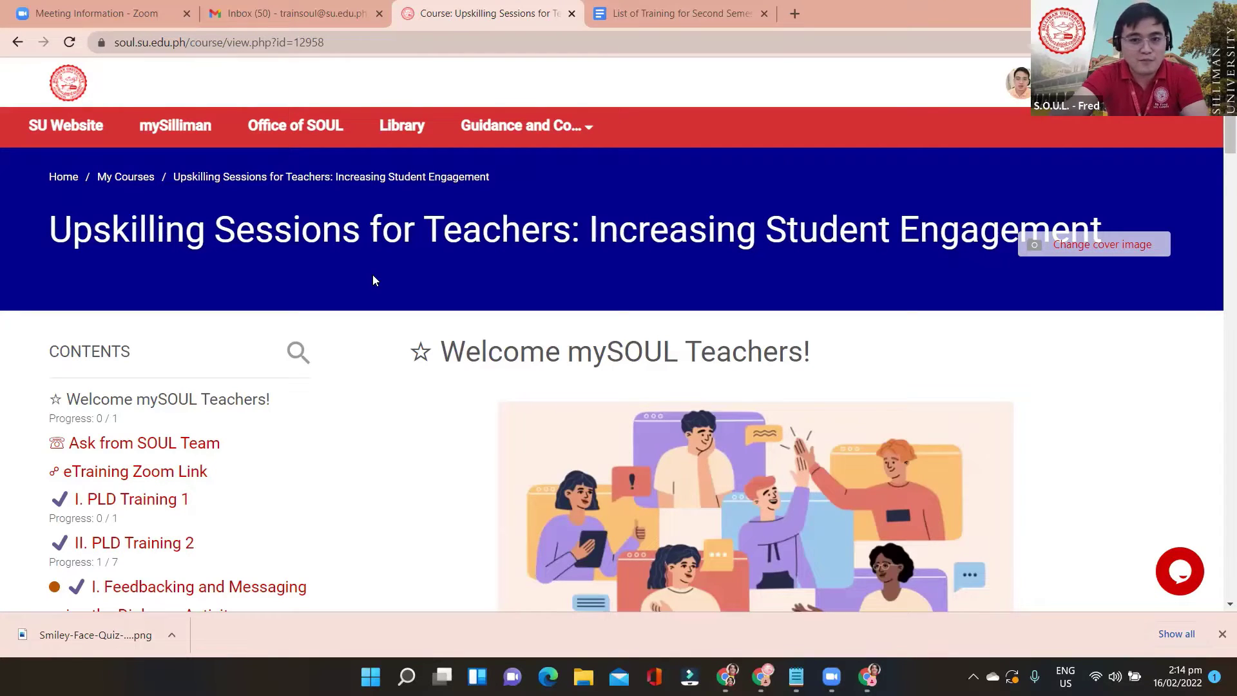
{"action": "scroll", "coordinate": [341, 395], "scroll_direction": "down", "scroll_amount": 2}
{"action": "scroll", "coordinate": [342, 395], "scroll_direction": "down", "scroll_amount": 2}
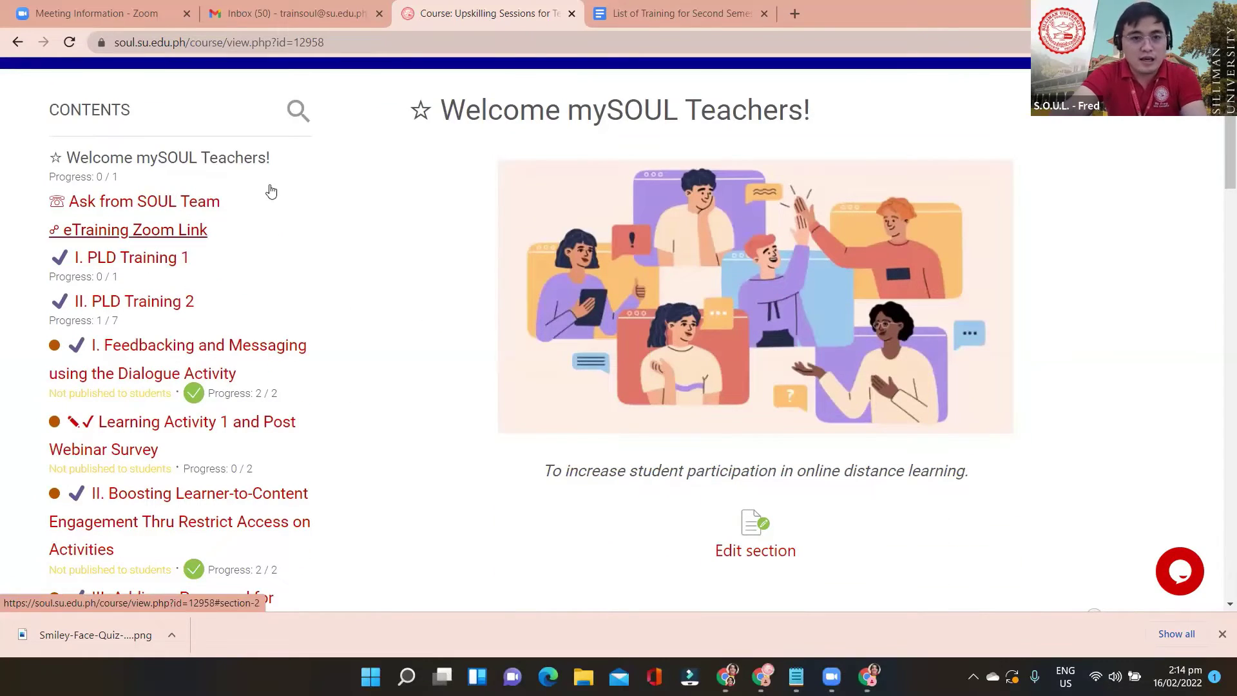
{"action": "scroll", "coordinate": [297, 264], "scroll_direction": "up", "scroll_amount": 3}
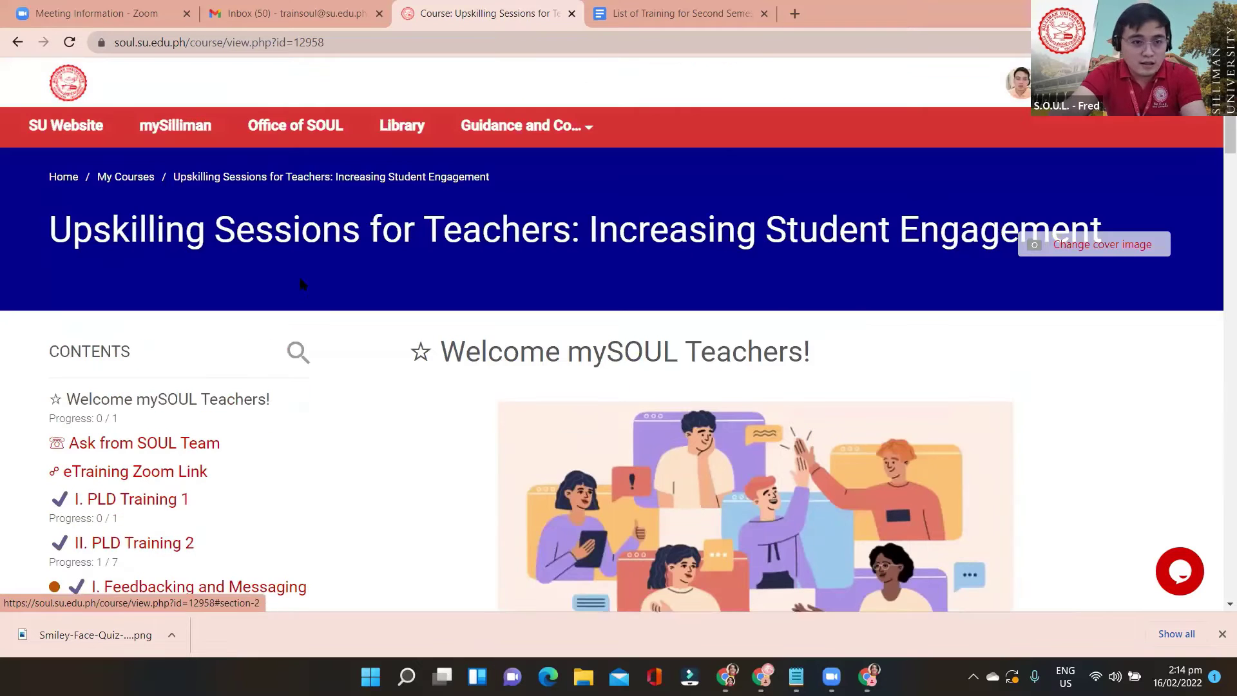
{"action": "scroll", "coordinate": [323, 351], "scroll_direction": "down", "scroll_amount": 2}
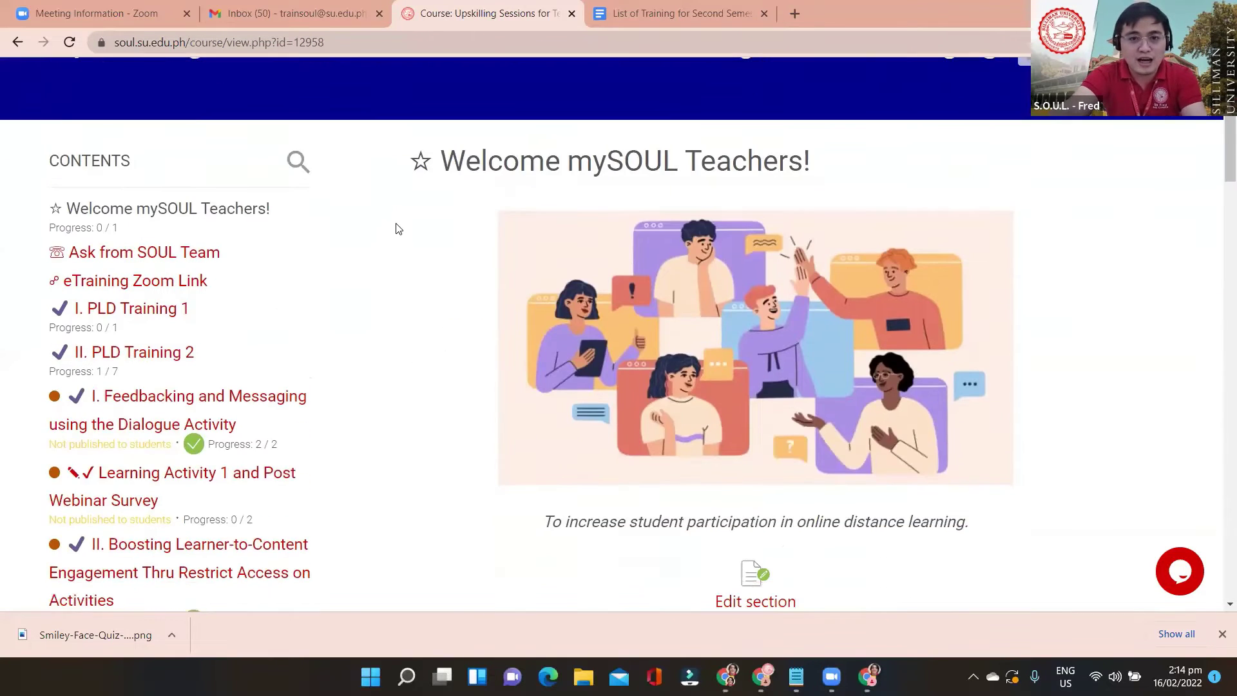
{"action": "scroll", "coordinate": [423, 265], "scroll_direction": "up", "scroll_amount": 2}
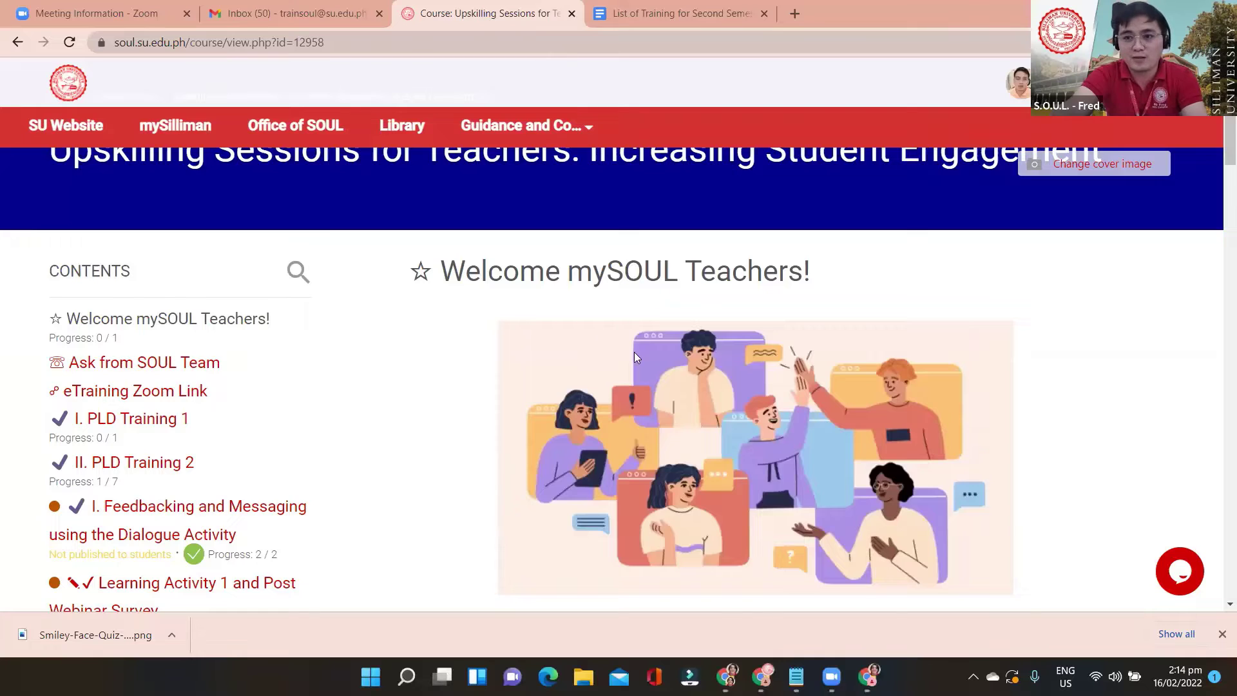
{"action": "scroll", "coordinate": [636, 352], "scroll_direction": "down", "scroll_amount": 6}
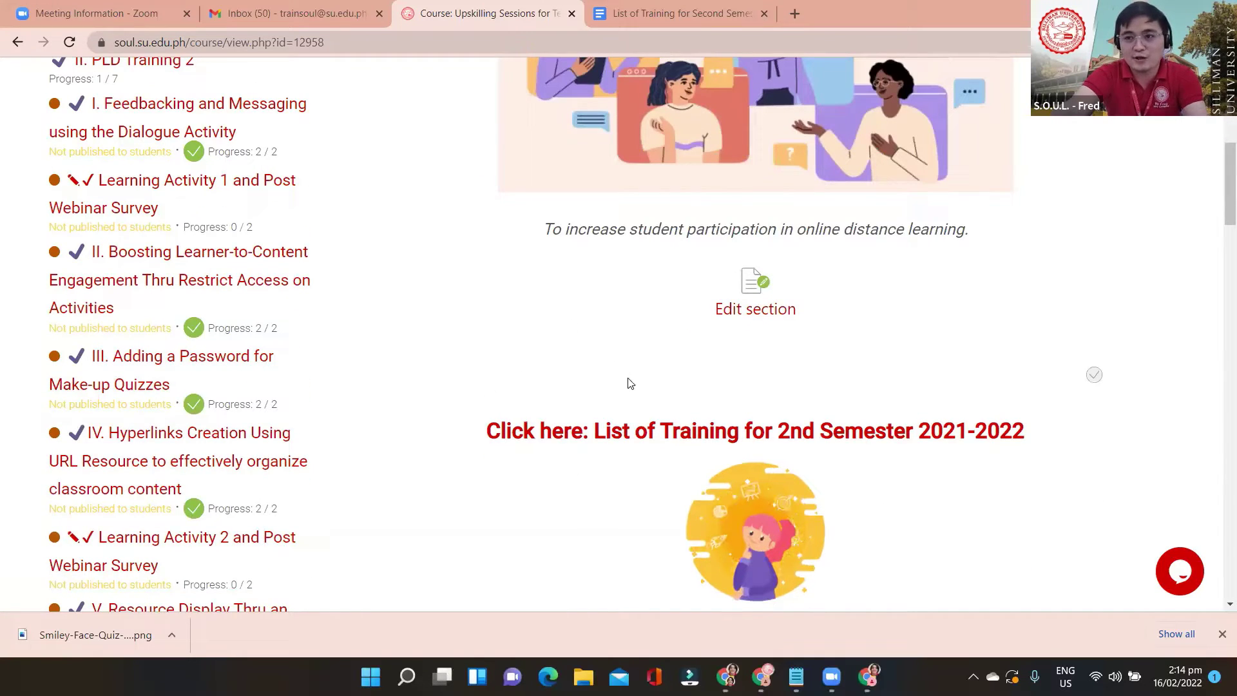
Open the upskilling course's eTraining Zoom Link section and look over its Faculty Upskilling join link and suggested training set-up
{"action": "scroll", "coordinate": [561, 358], "scroll_direction": "down", "scroll_amount": 6}
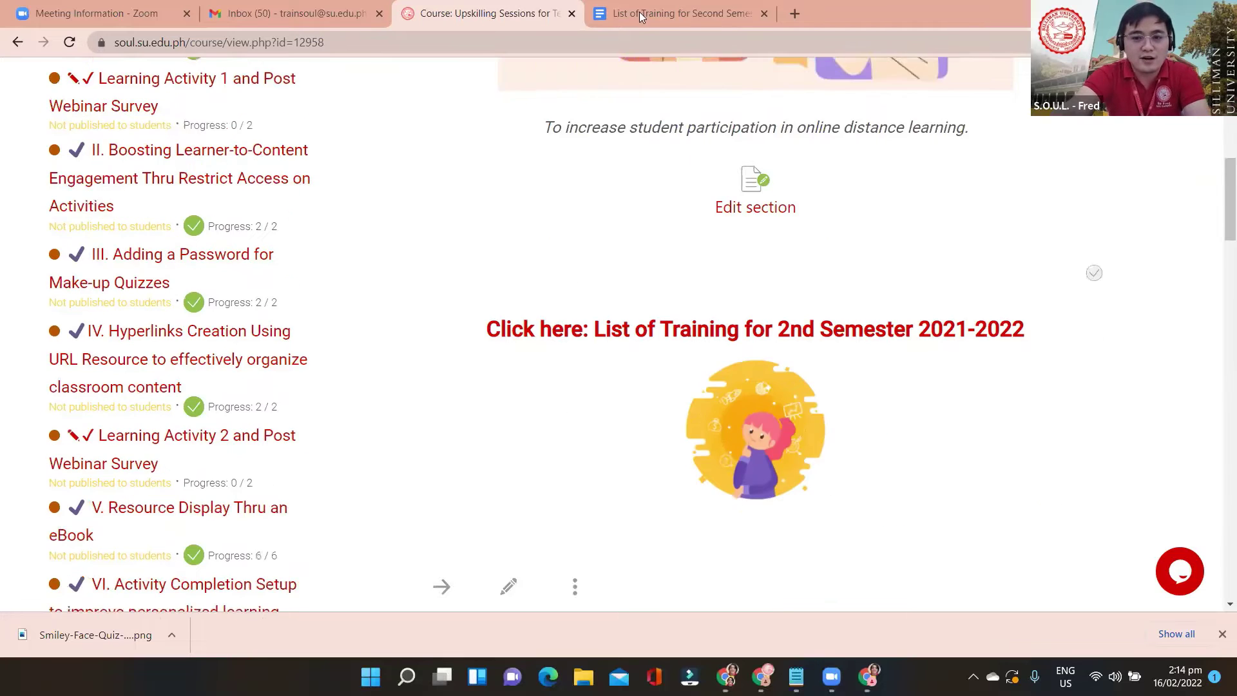
{"action": "scroll", "coordinate": [622, 236], "scroll_direction": "up", "scroll_amount": 5}
{"action": "scroll", "coordinate": [263, 345], "scroll_direction": "up", "scroll_amount": 6}
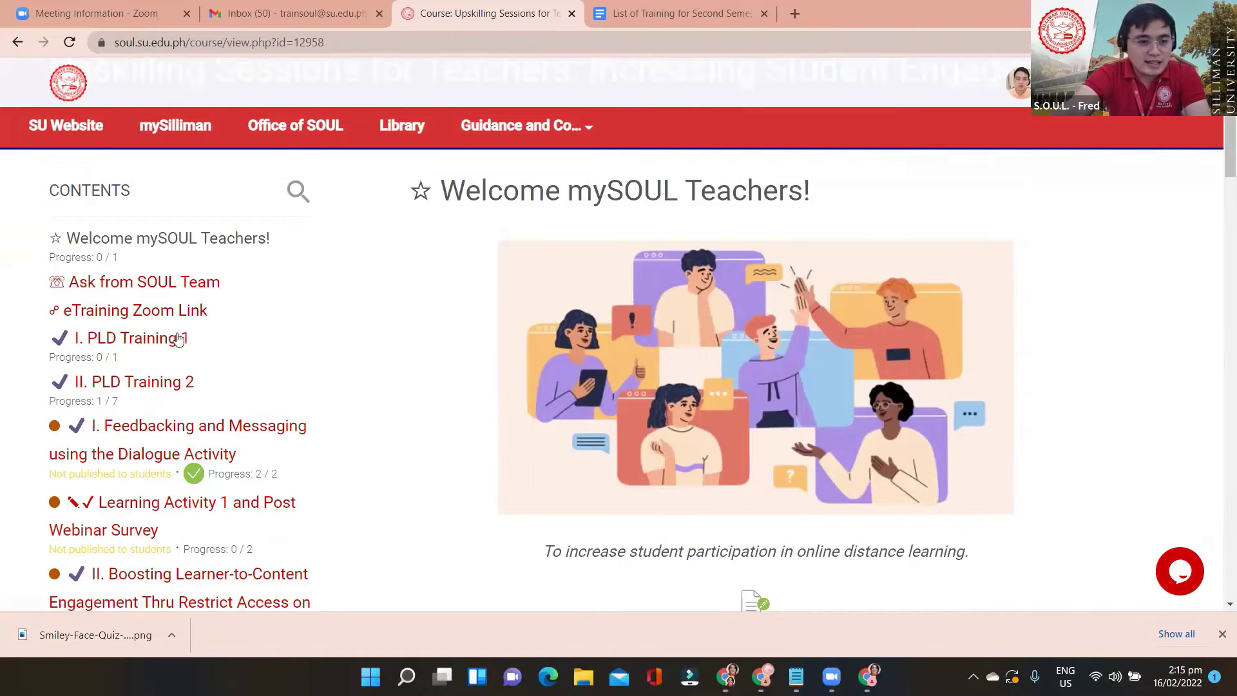
{"action": "left_click", "coordinate": [186, 311]}
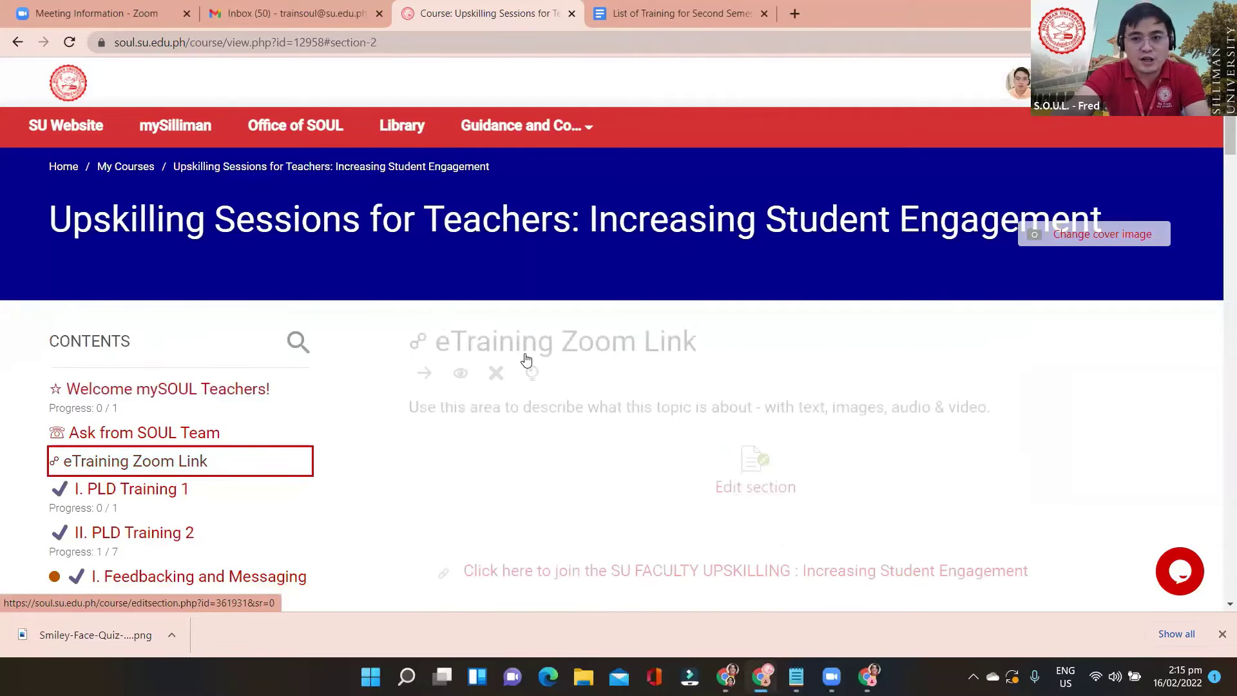
{"action": "scroll", "coordinate": [354, 243], "scroll_direction": "down", "scroll_amount": 5}
{"action": "scroll", "coordinate": [270, 287], "scroll_direction": "up", "scroll_amount": 3}
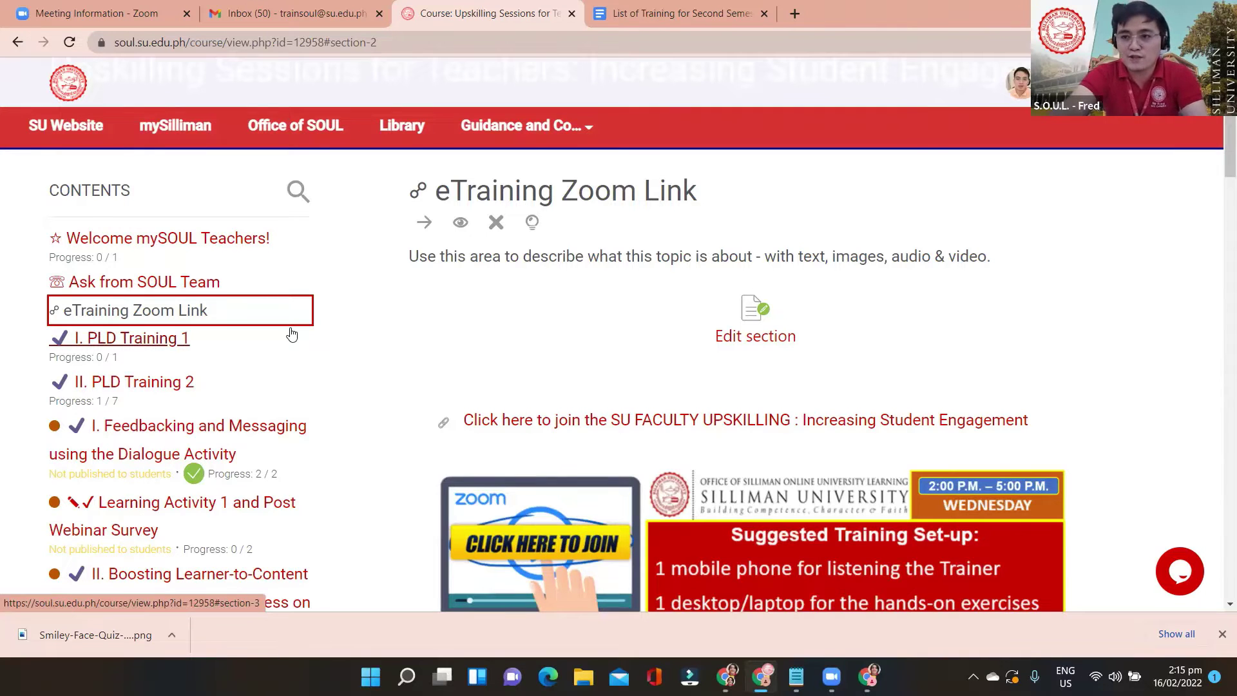
{"action": "scroll", "coordinate": [233, 284], "scroll_direction": "up", "scroll_amount": 3}
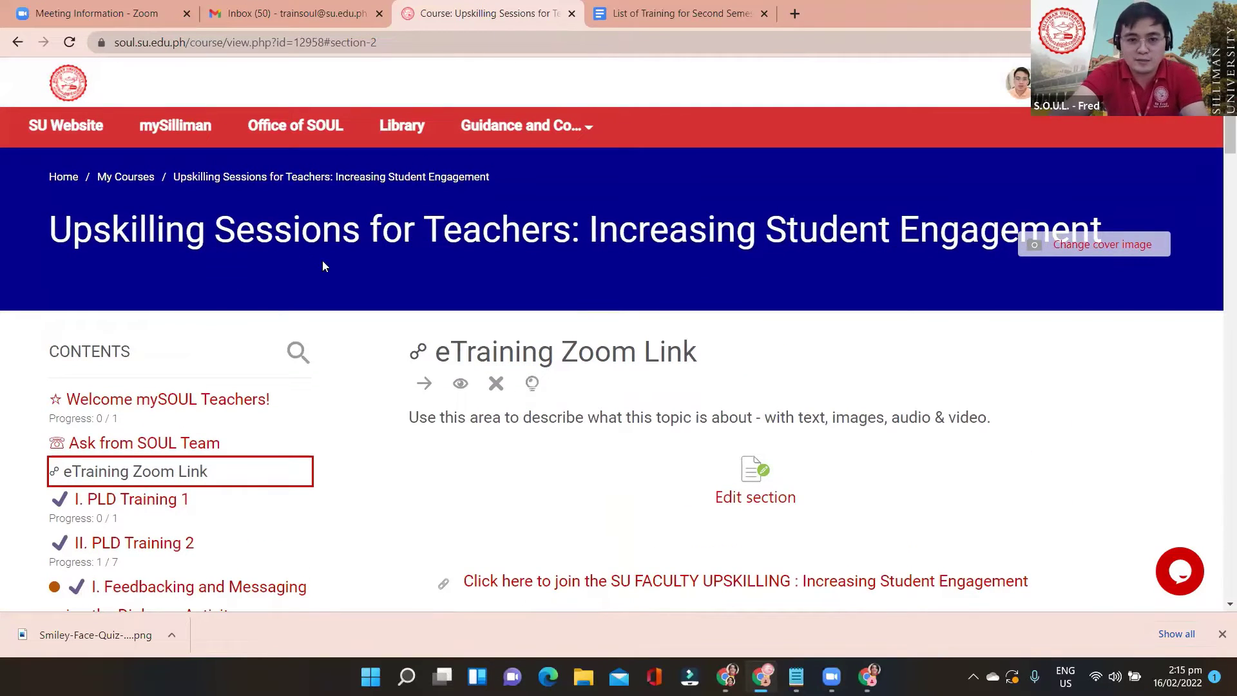
{"action": "scroll", "coordinate": [386, 360], "scroll_direction": "down", "scroll_amount": 2}
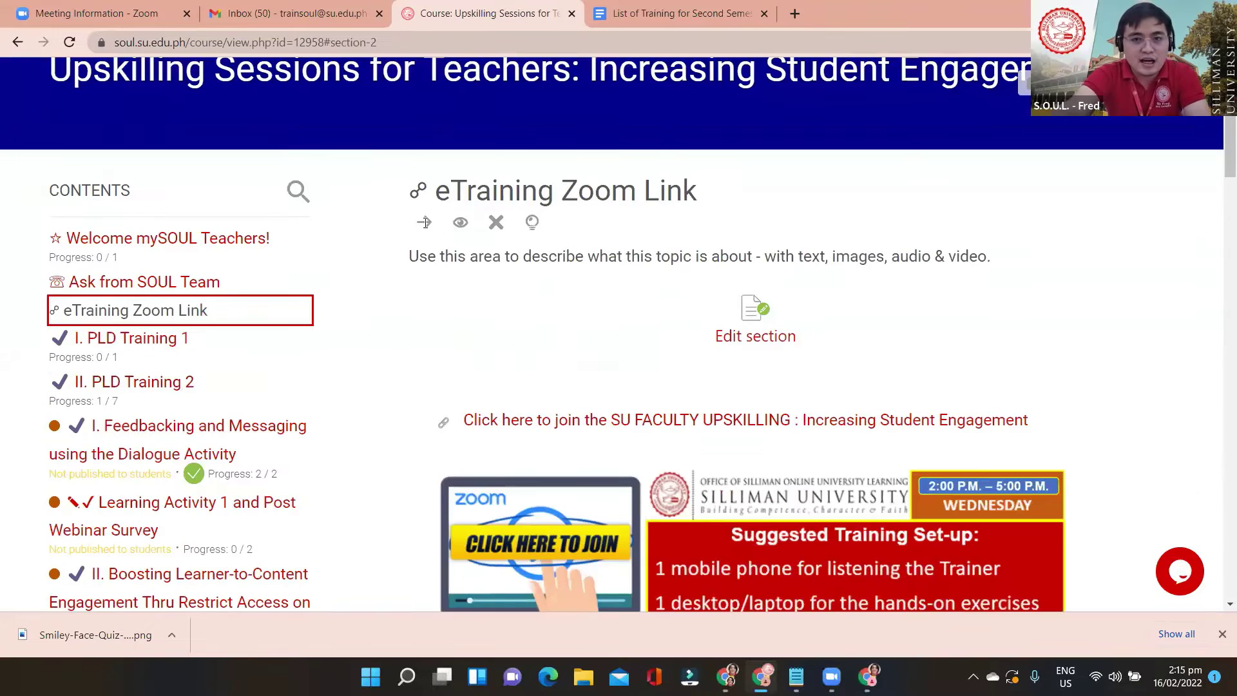
{"action": "scroll", "coordinate": [484, 315], "scroll_direction": "up", "scroll_amount": 1}
{"action": "scroll", "coordinate": [137, 341], "scroll_direction": "down", "scroll_amount": 1}
View the February 9, 2022 video recording in the I. PLD Training 1 section and go on to II. PLD Training 2
{"action": "left_click", "coordinate": [126, 344]}
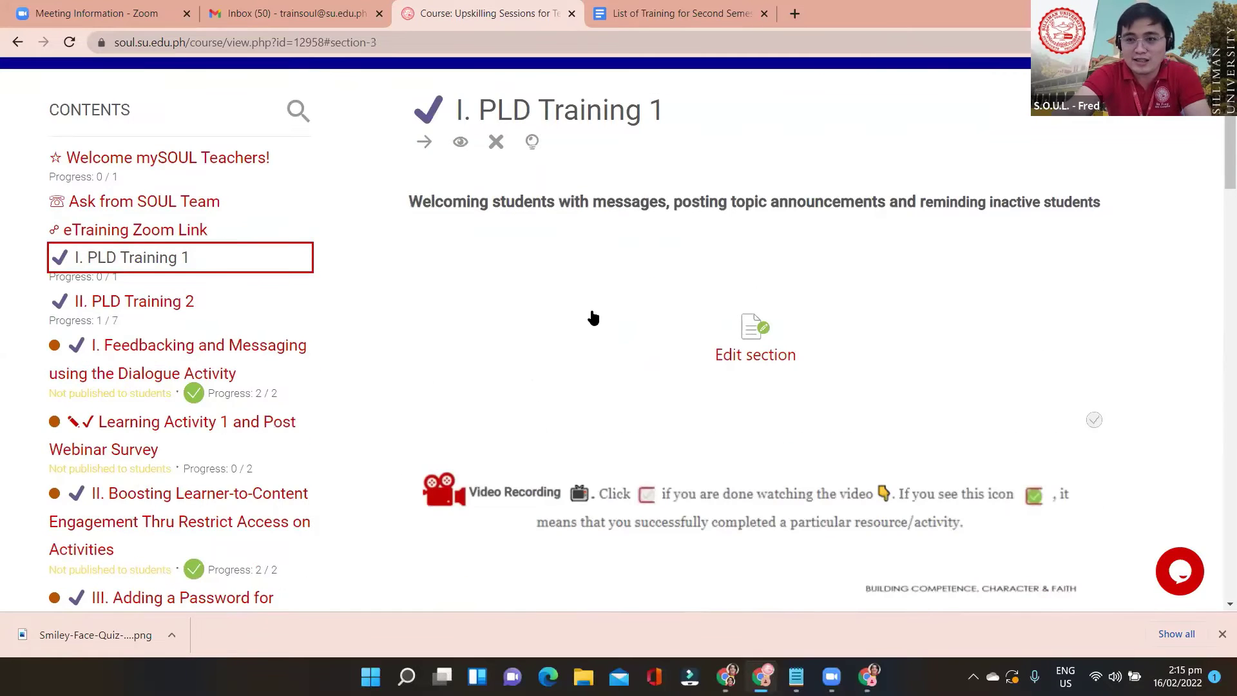
{"action": "scroll", "coordinate": [728, 271], "scroll_direction": "down", "scroll_amount": 6}
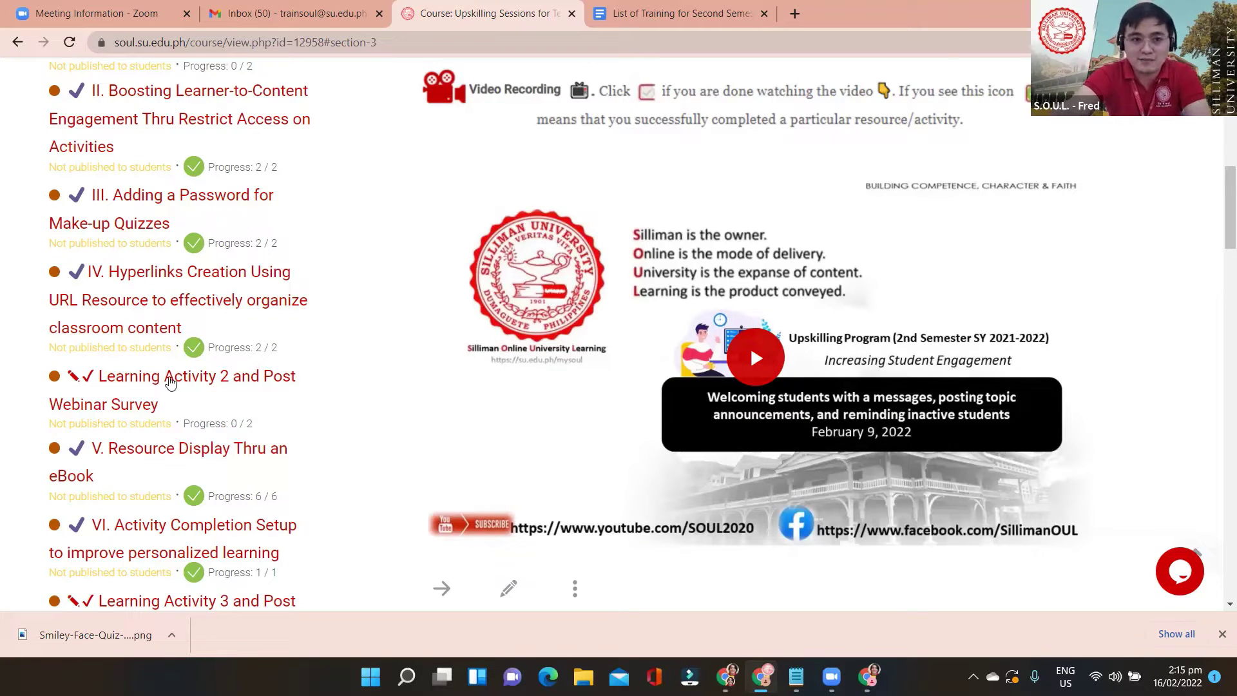
{"action": "scroll", "coordinate": [226, 359], "scroll_direction": "up", "scroll_amount": 6}
{"action": "left_click", "coordinate": [141, 303]}
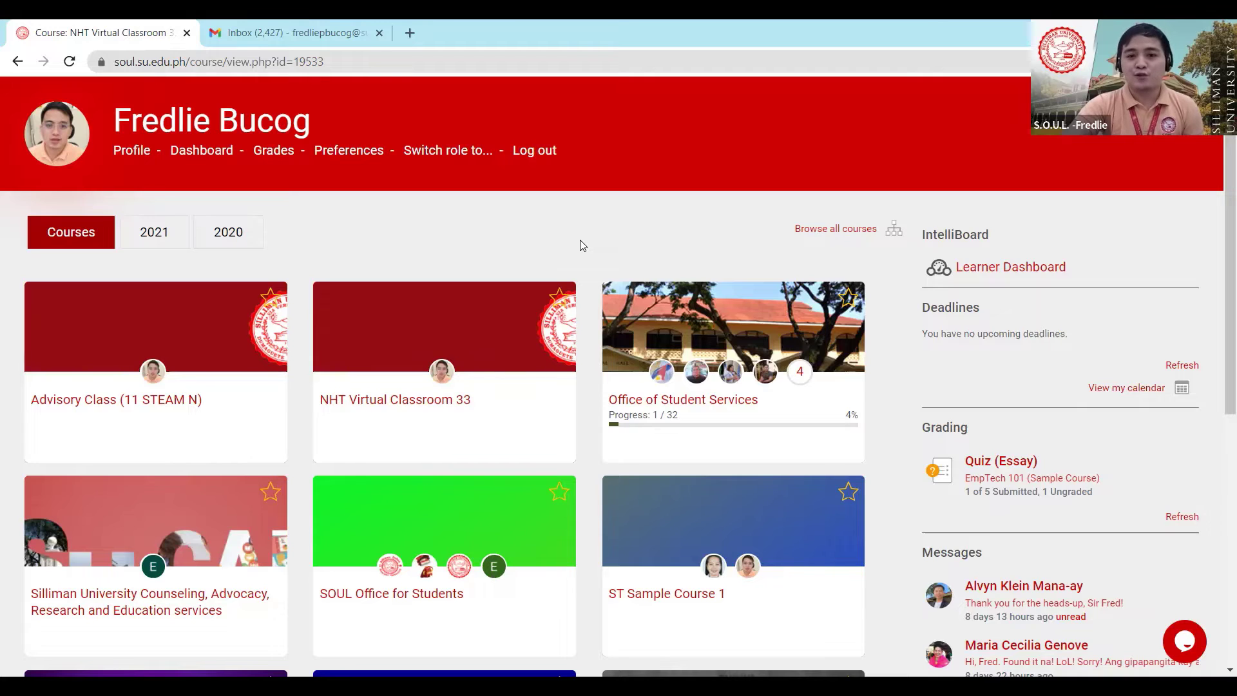
Open the NHT Virtual Classroom 33 course from the personal course list and look over its contents
{"action": "left_click", "coordinate": [396, 406]}
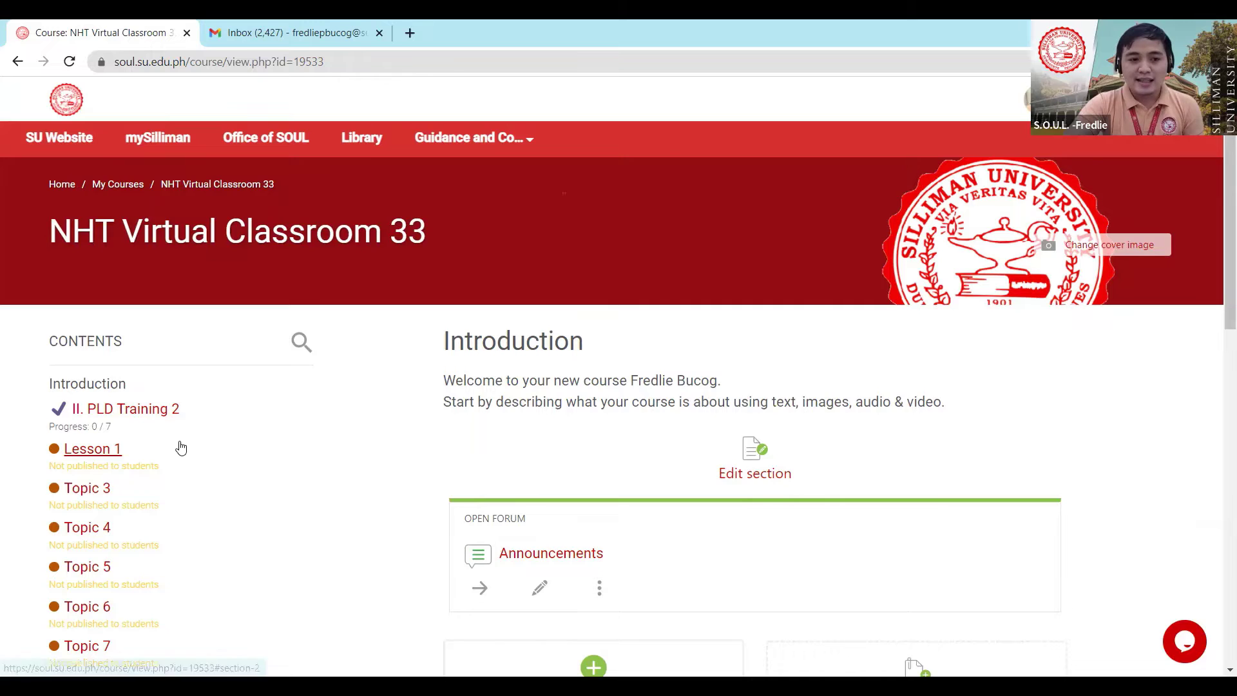
{"action": "scroll", "coordinate": [207, 436], "scroll_direction": "down", "scroll_amount": 4}
{"action": "scroll", "coordinate": [263, 407], "scroll_direction": "up", "scroll_amount": 4}
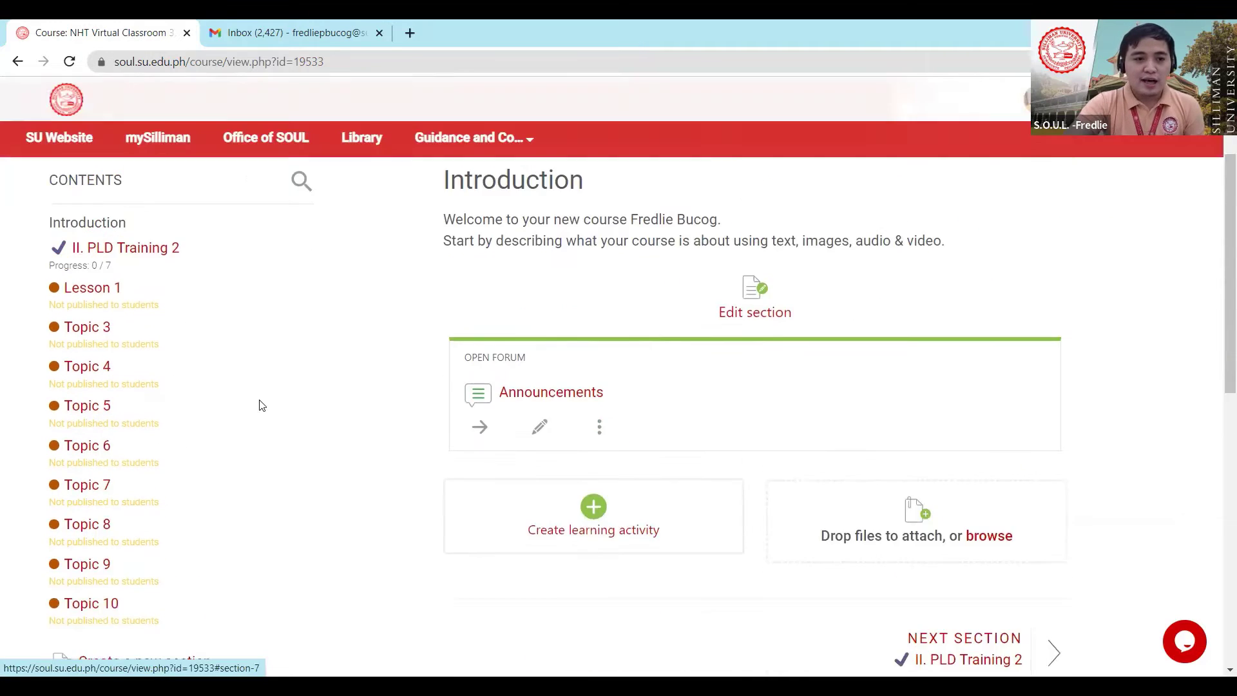
Open the II. PLD Training 2 section and find the two Let's test your knowledge quizzes
{"action": "left_click", "coordinate": [132, 416]}
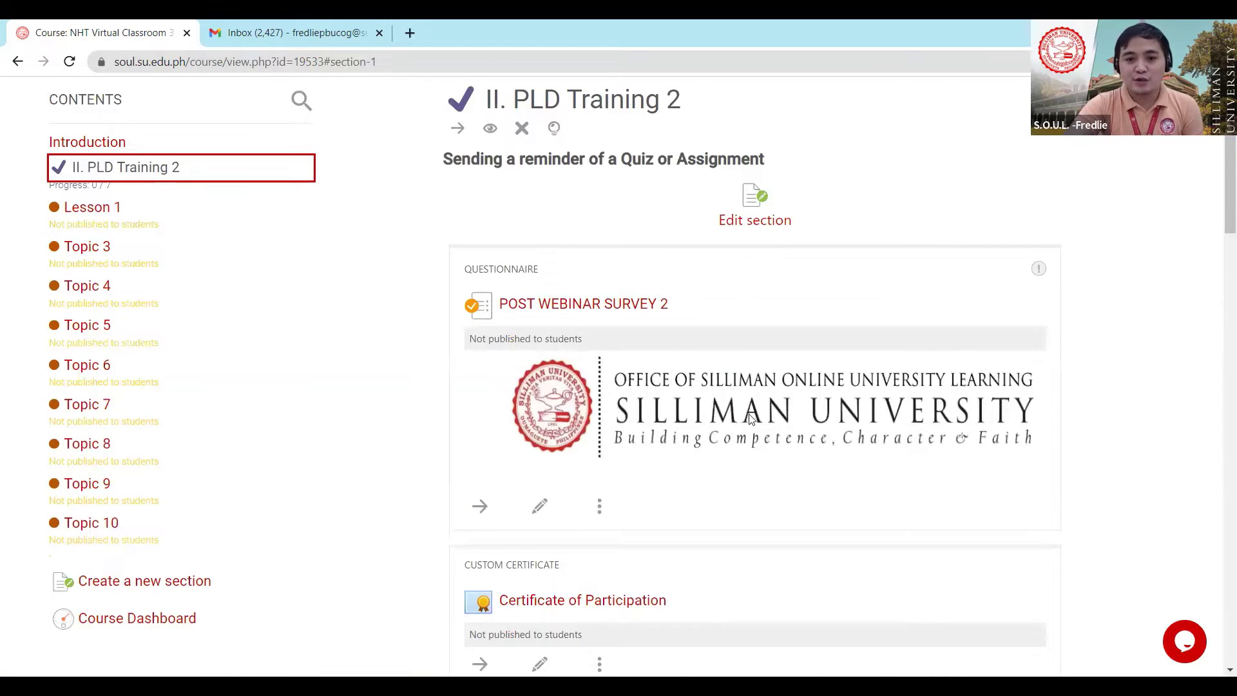
{"action": "scroll", "coordinate": [831, 420], "scroll_direction": "down", "scroll_amount": 5}
{"action": "scroll", "coordinate": [838, 413], "scroll_direction": "down", "scroll_amount": 5}
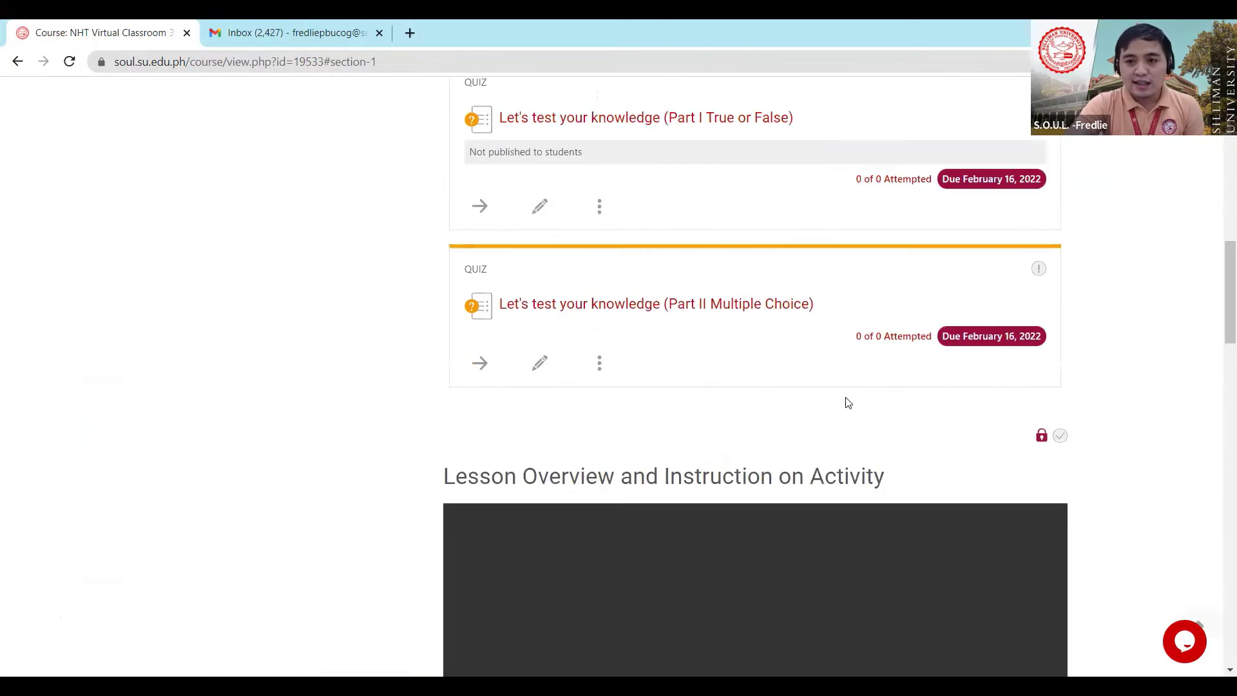
{"action": "scroll", "coordinate": [870, 412], "scroll_direction": "up", "scroll_amount": 4}
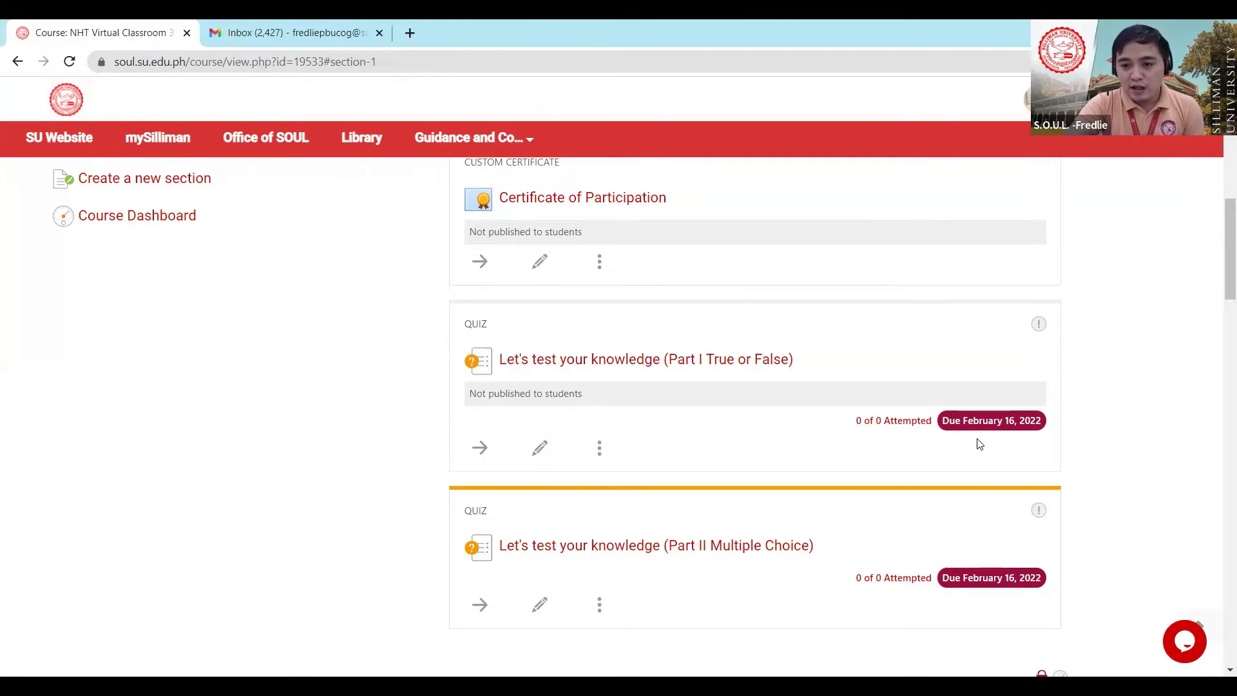
Set the closing day of the Let's test your knowledge (Part I True or False) quiz to 17 February 2022 and save it
{"action": "left_click", "coordinate": [539, 449]}
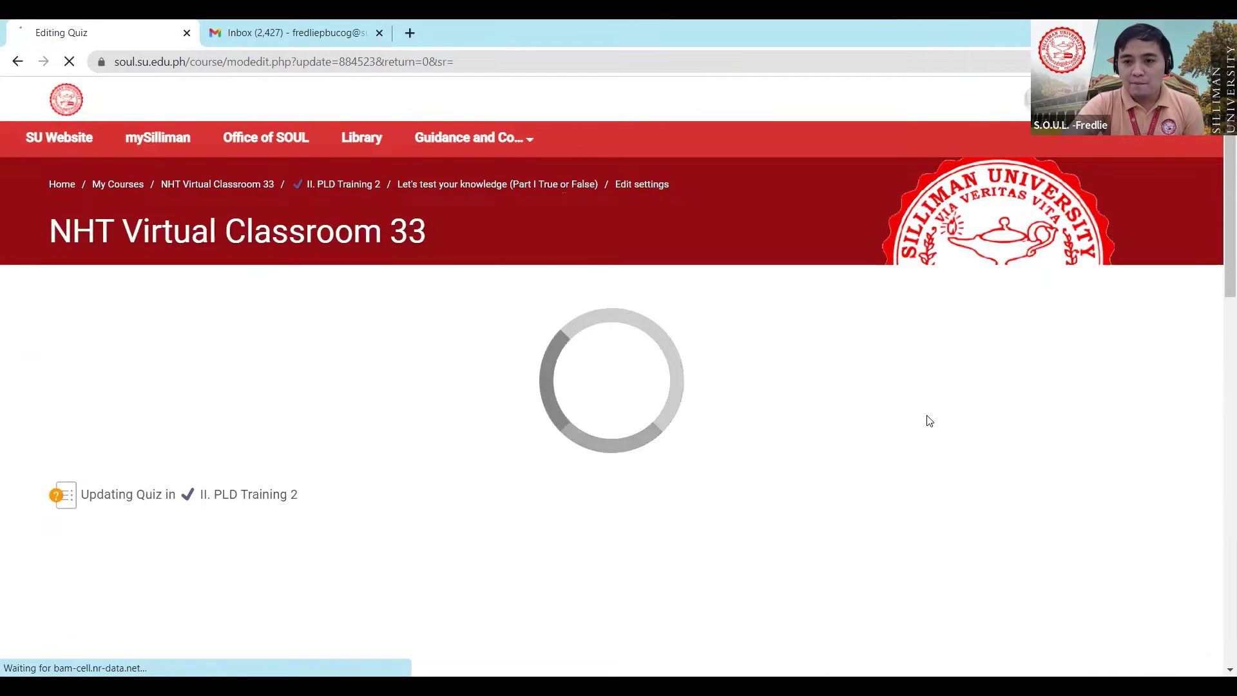
{"action": "left_click", "coordinate": [858, 406]}
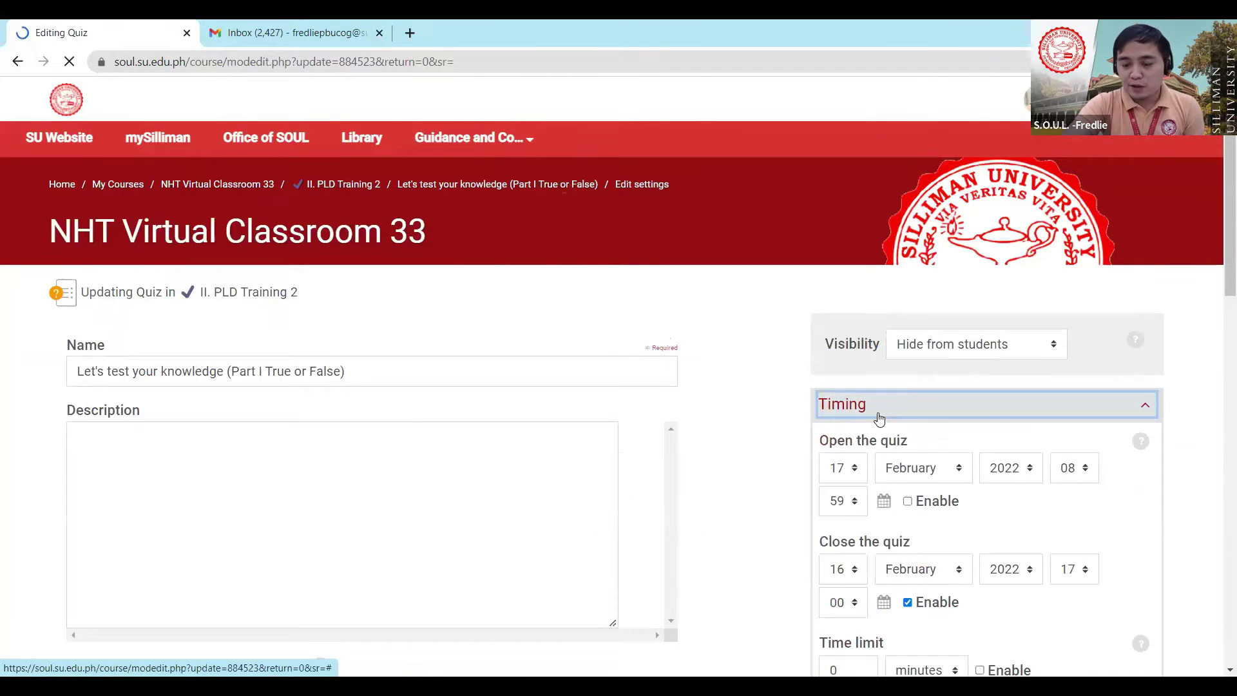
{"action": "scroll", "coordinate": [917, 488], "scroll_direction": "down", "scroll_amount": 1}
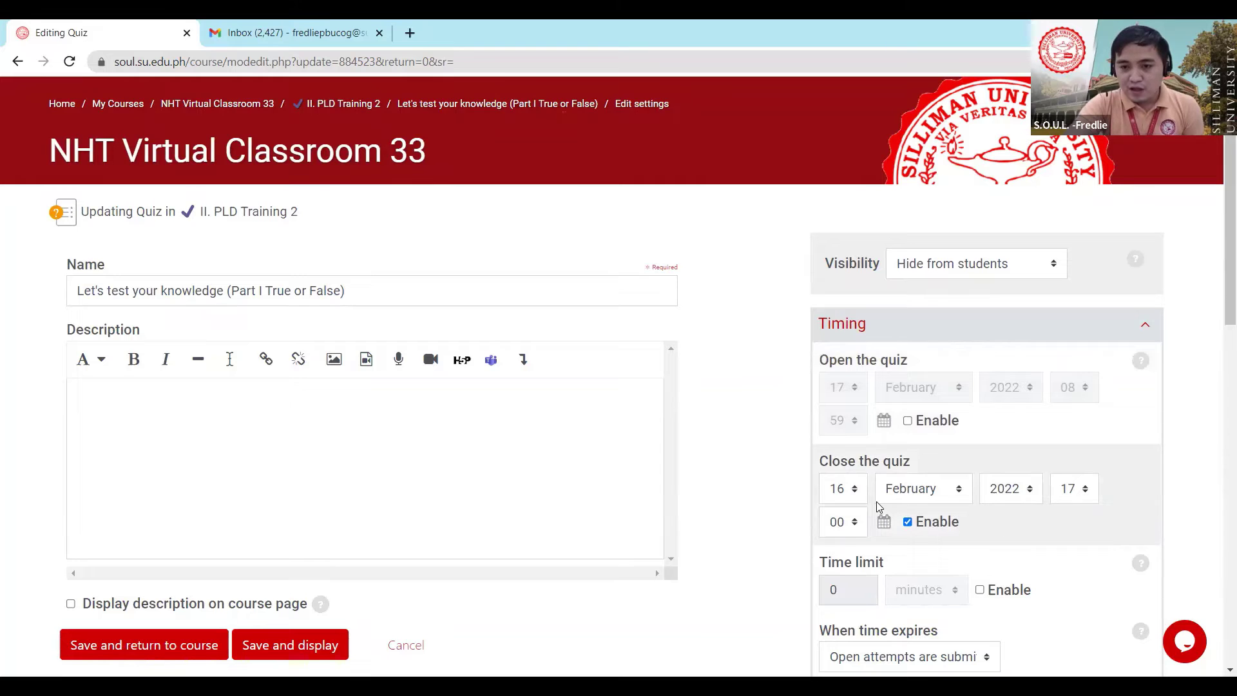
{"action": "scroll", "coordinate": [881, 493], "scroll_direction": "down", "scroll_amount": 1}
{"action": "left_click", "coordinate": [857, 410]}
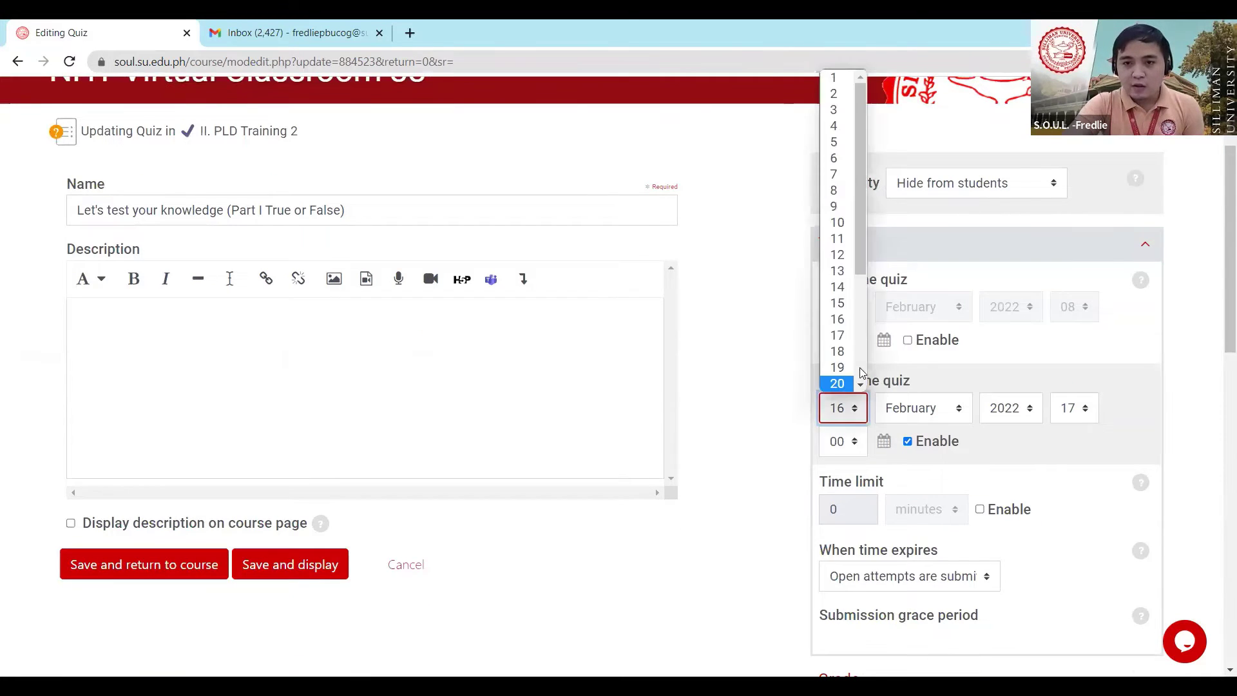
{"action": "left_click", "coordinate": [840, 336]}
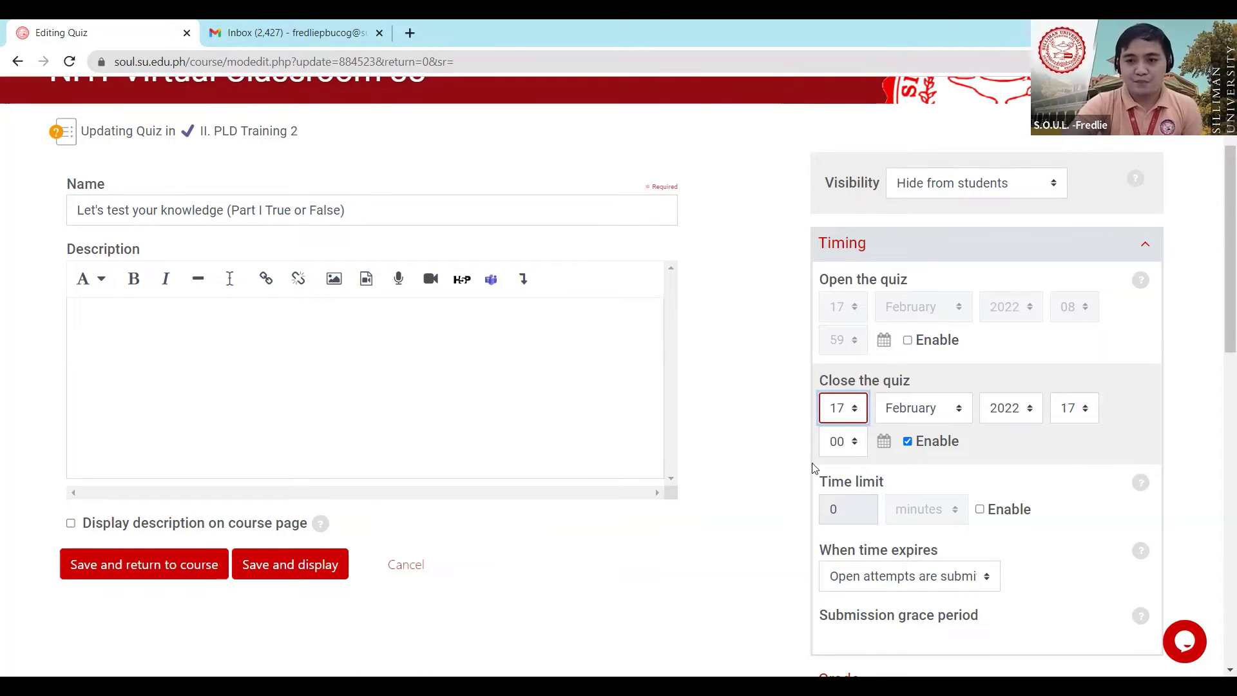
{"action": "left_click", "coordinate": [129, 572]}
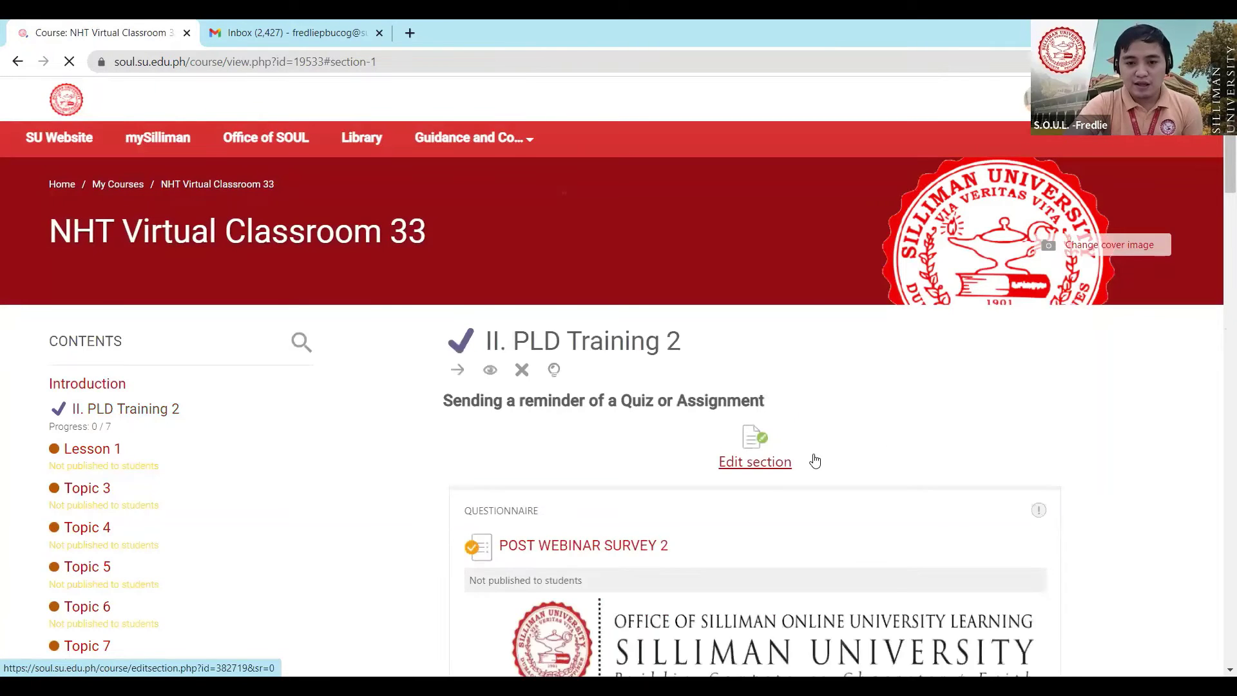
Make the Part I True or False quiz visible to students on the course page
{"action": "scroll", "coordinate": [814, 461], "scroll_direction": "down", "scroll_amount": 2}
{"action": "scroll", "coordinate": [817, 450], "scroll_direction": "down", "scroll_amount": 5}
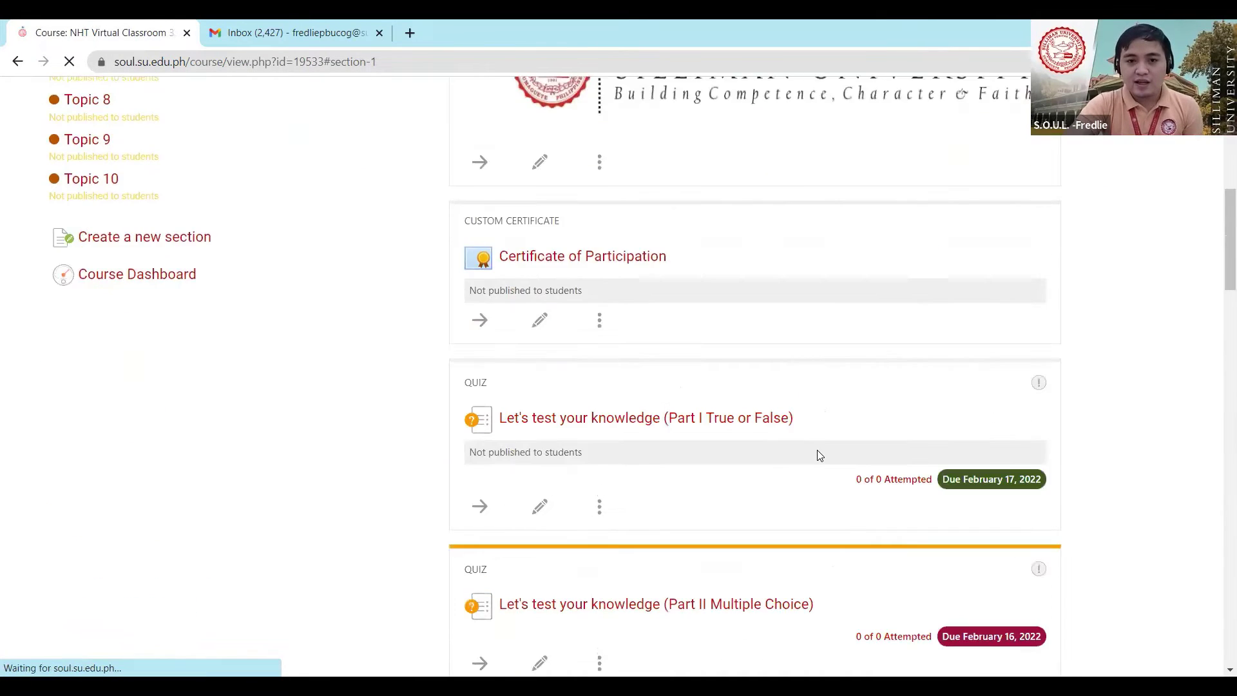
{"action": "scroll", "coordinate": [817, 455], "scroll_direction": "down", "scroll_amount": 2}
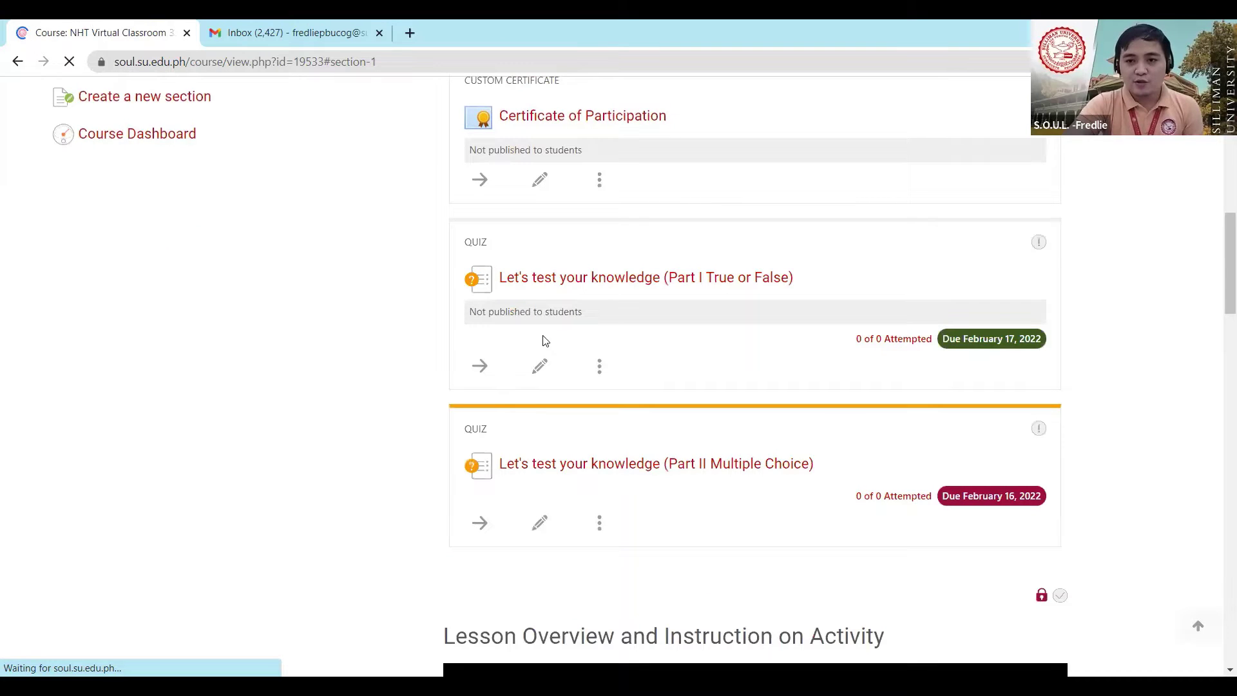
{"action": "left_click", "coordinate": [600, 367]}
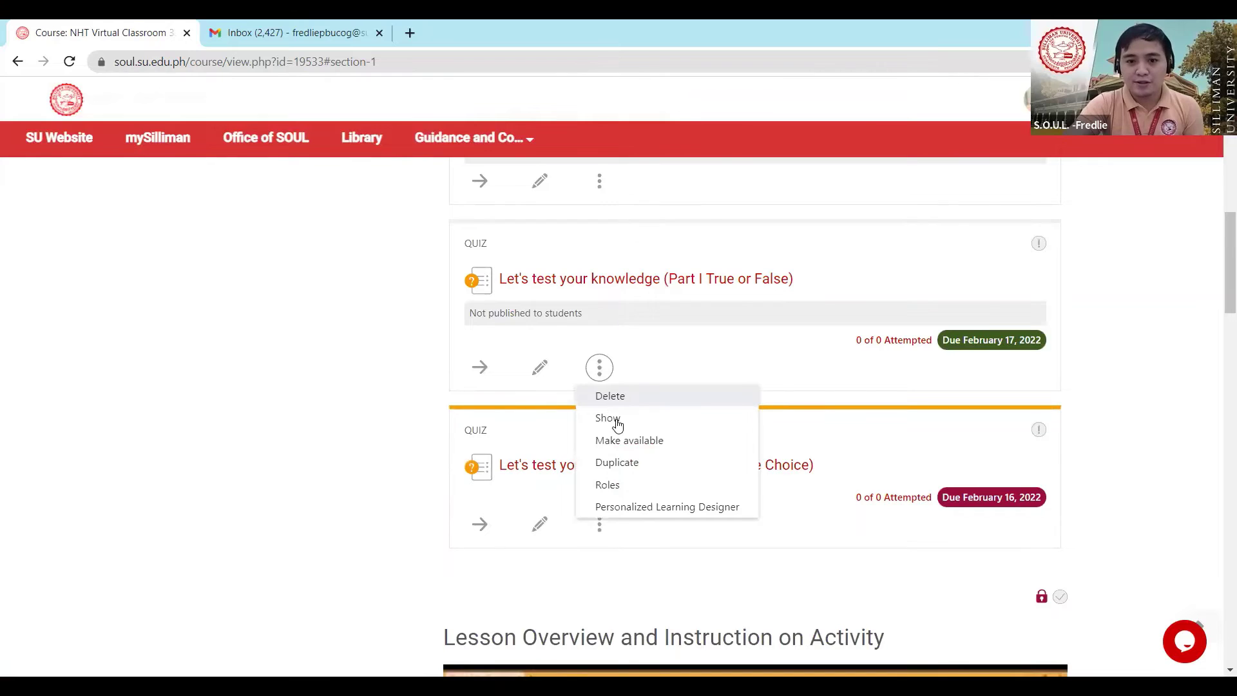
{"action": "left_click", "coordinate": [616, 420]}
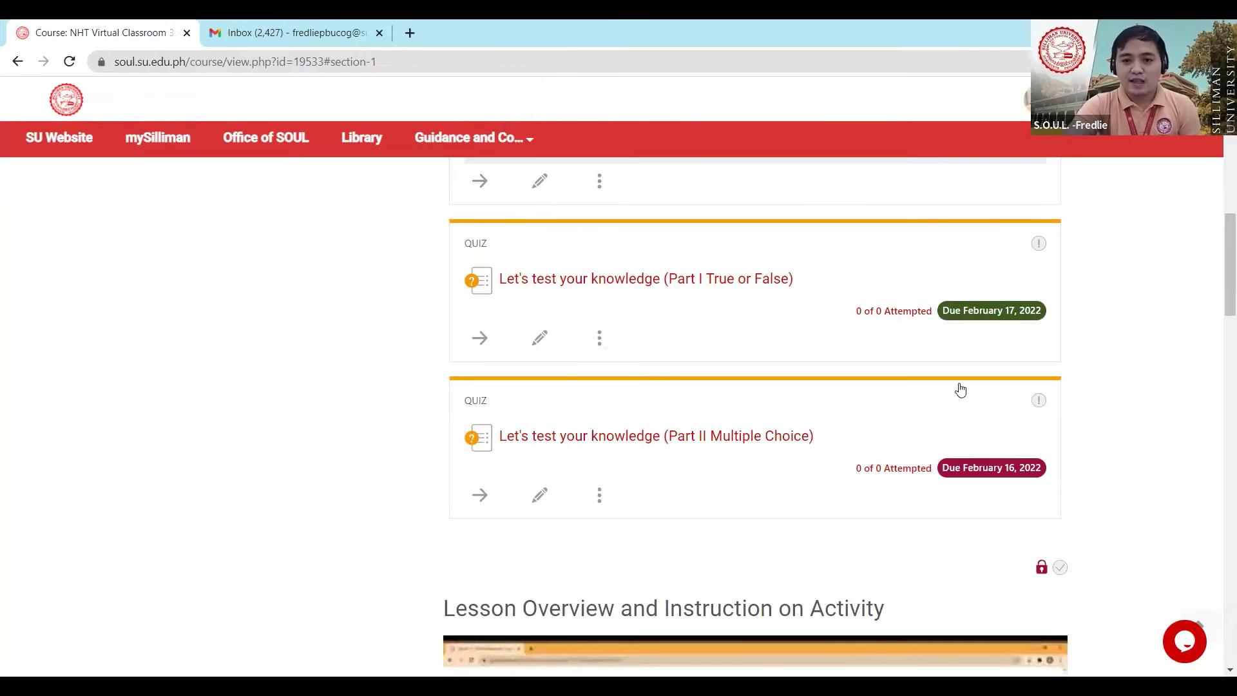
Open the Personalized Learning Designer from the course administration options
{"action": "scroll", "coordinate": [1218, 478], "scroll_direction": "up", "scroll_amount": 1}
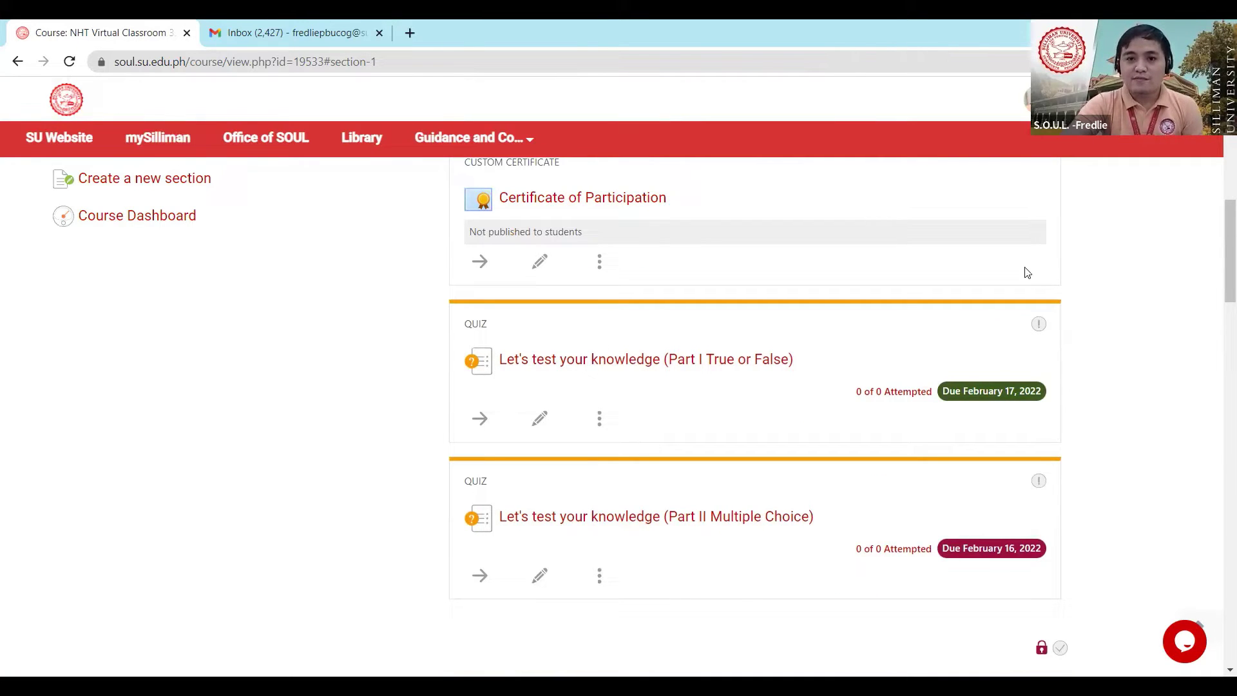
{"action": "scroll", "coordinate": [1167, 417], "scroll_direction": "up", "scroll_amount": 6}
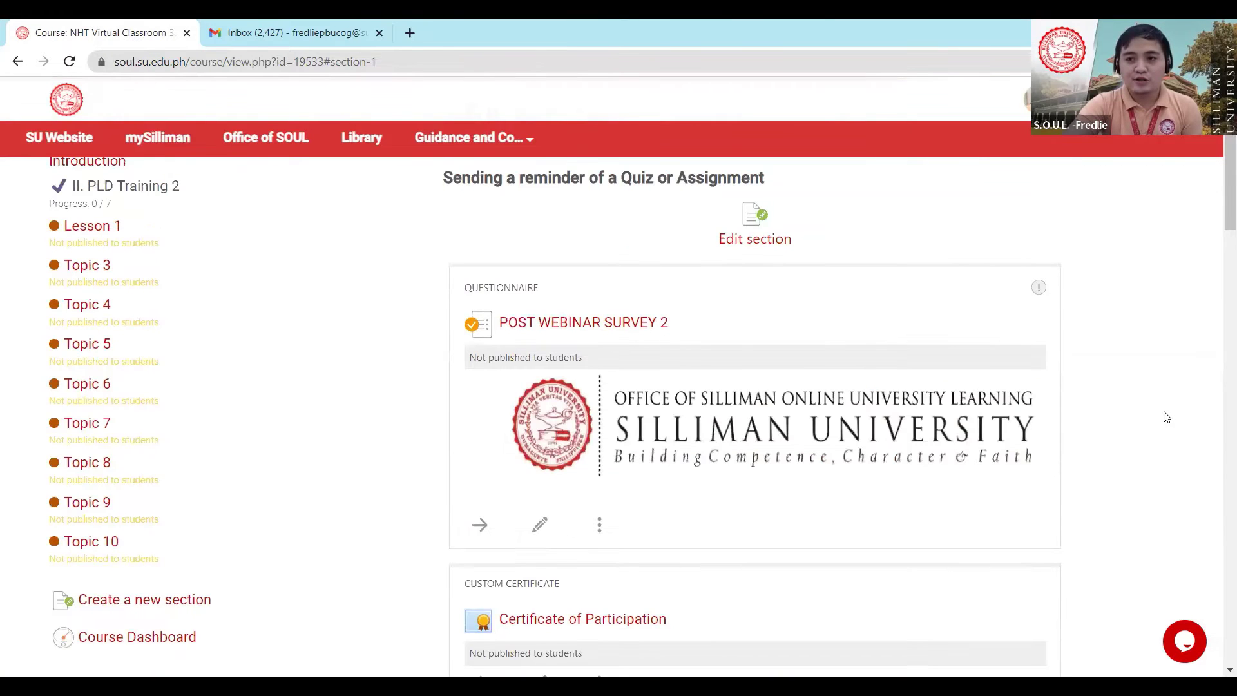
{"action": "scroll", "coordinate": [1169, 416], "scroll_direction": "up", "scroll_amount": 3}
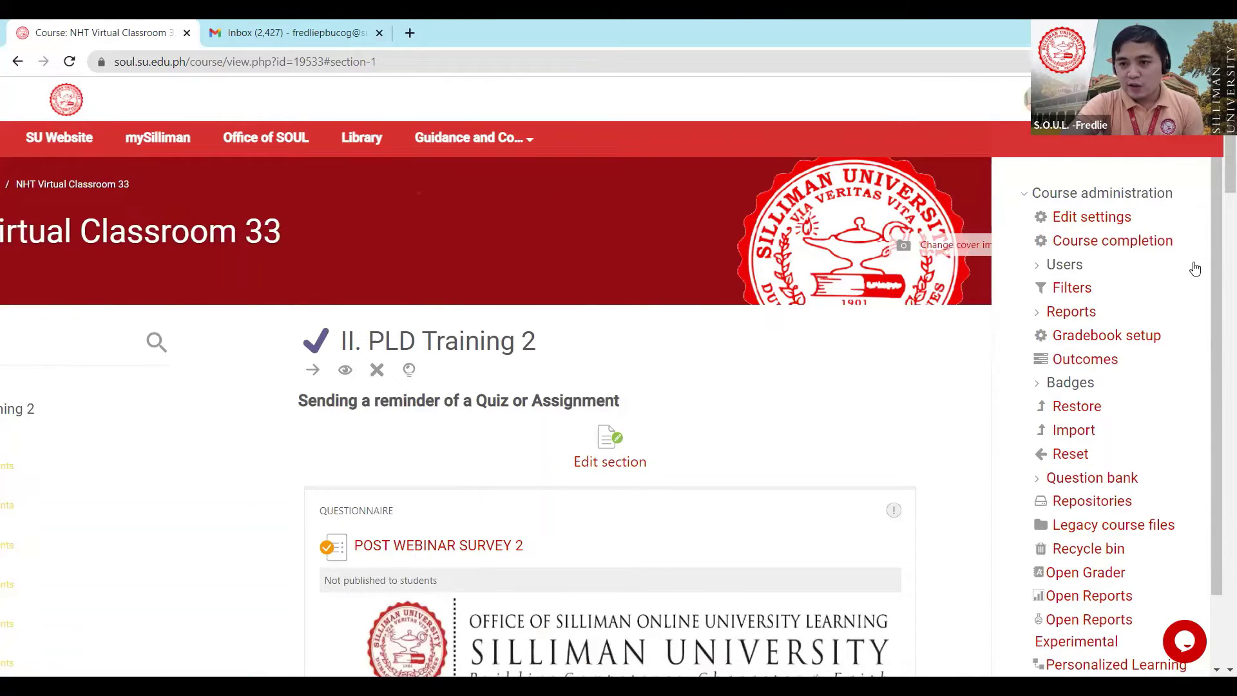
{"action": "scroll", "coordinate": [1173, 419], "scroll_direction": "down", "scroll_amount": 2}
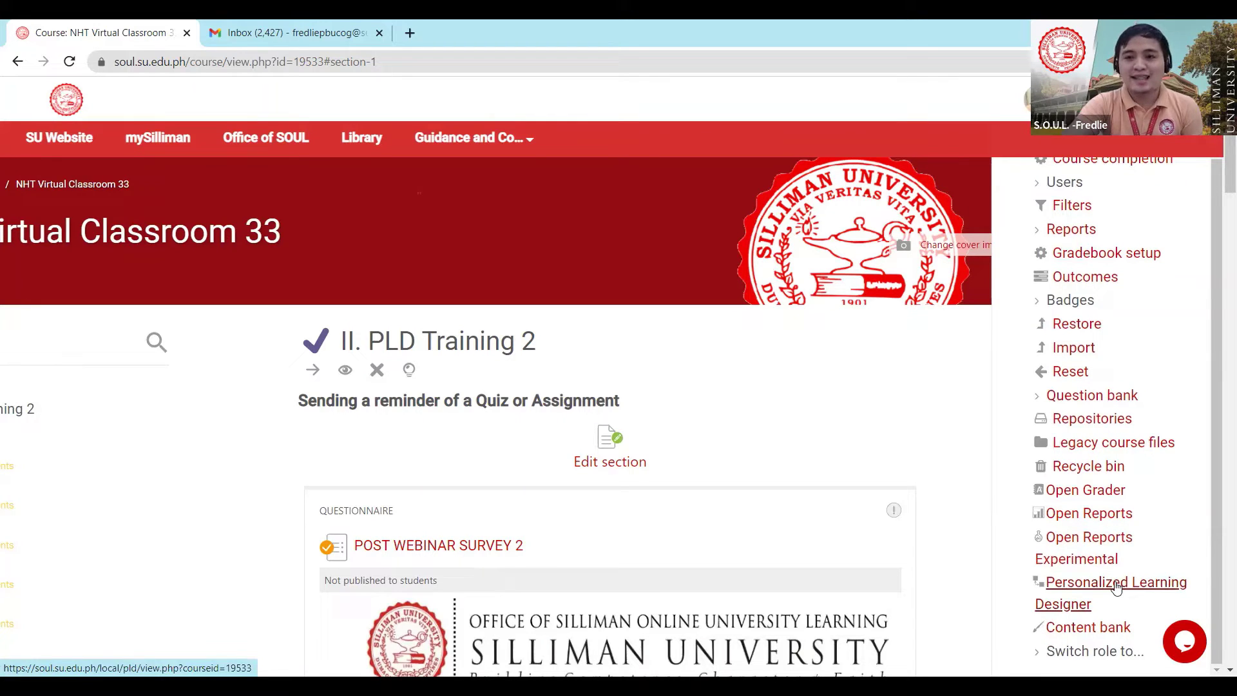
{"action": "left_click", "coordinate": [1117, 588]}
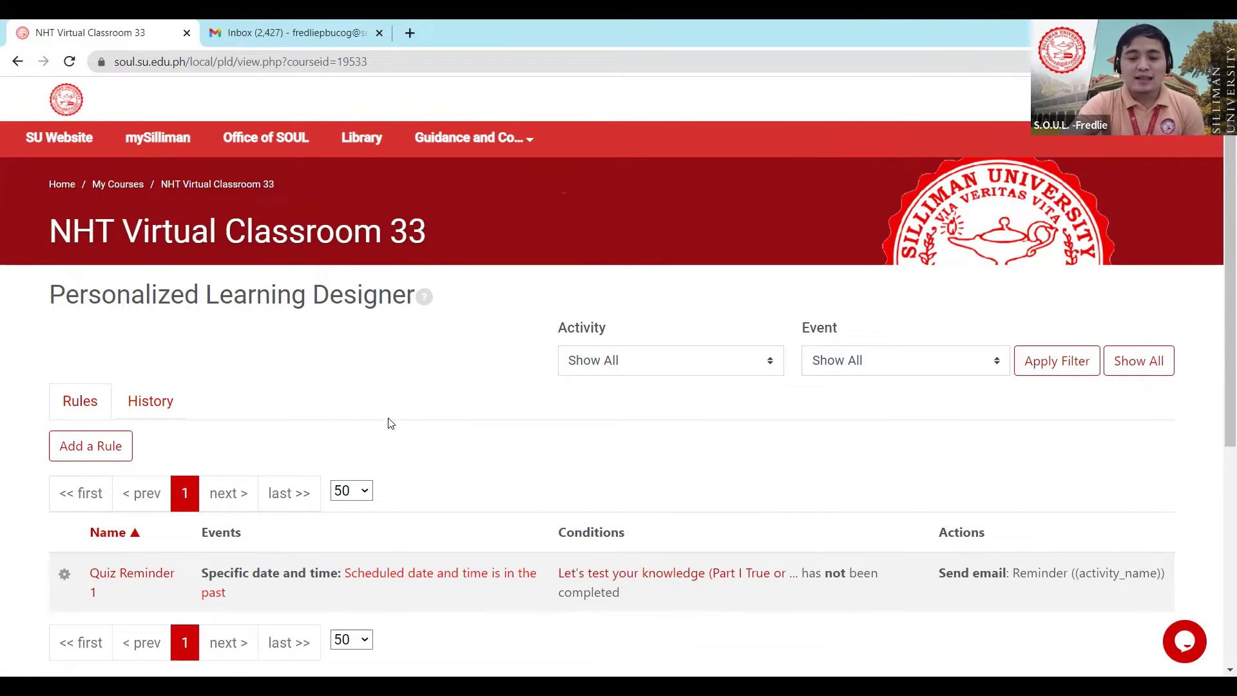
Review the Personalized Learning Designer page's heading and its list of existing rules
{"action": "scroll", "coordinate": [355, 406], "scroll_direction": "down", "scroll_amount": 1}
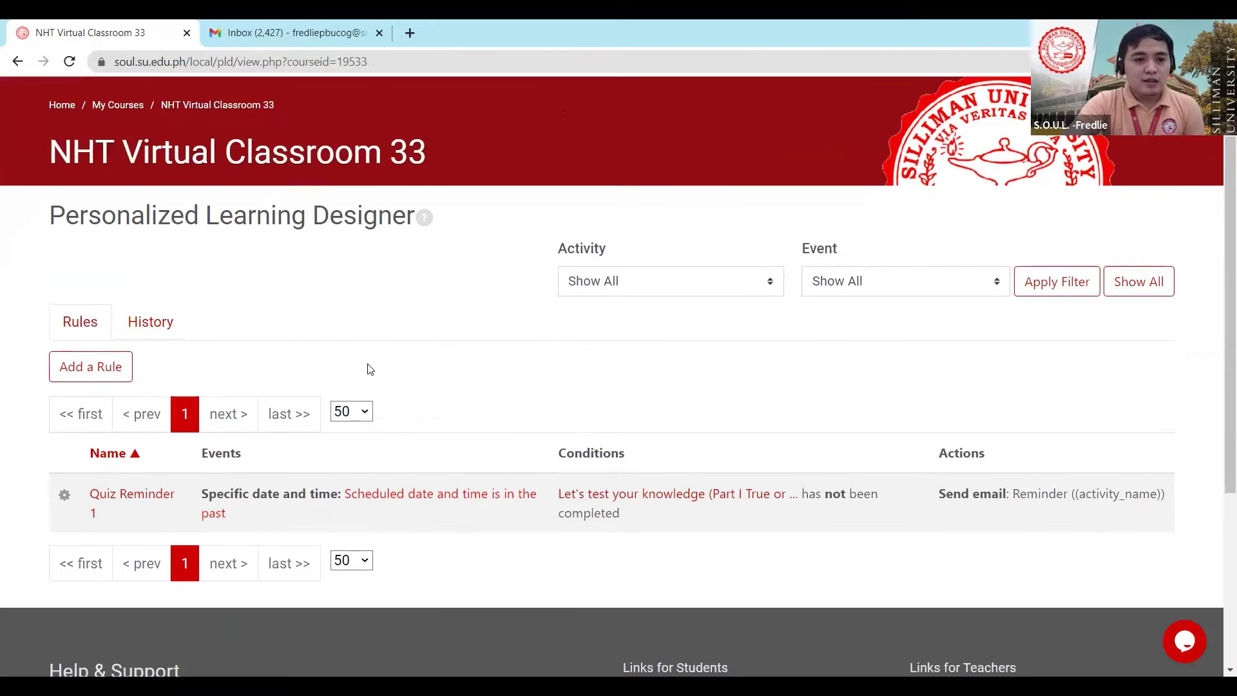
{"action": "scroll", "coordinate": [367, 373], "scroll_direction": "up", "scroll_amount": 1}
{"action": "left_click_drag", "start_coordinate": [50, 296], "coordinate": [415, 288]}
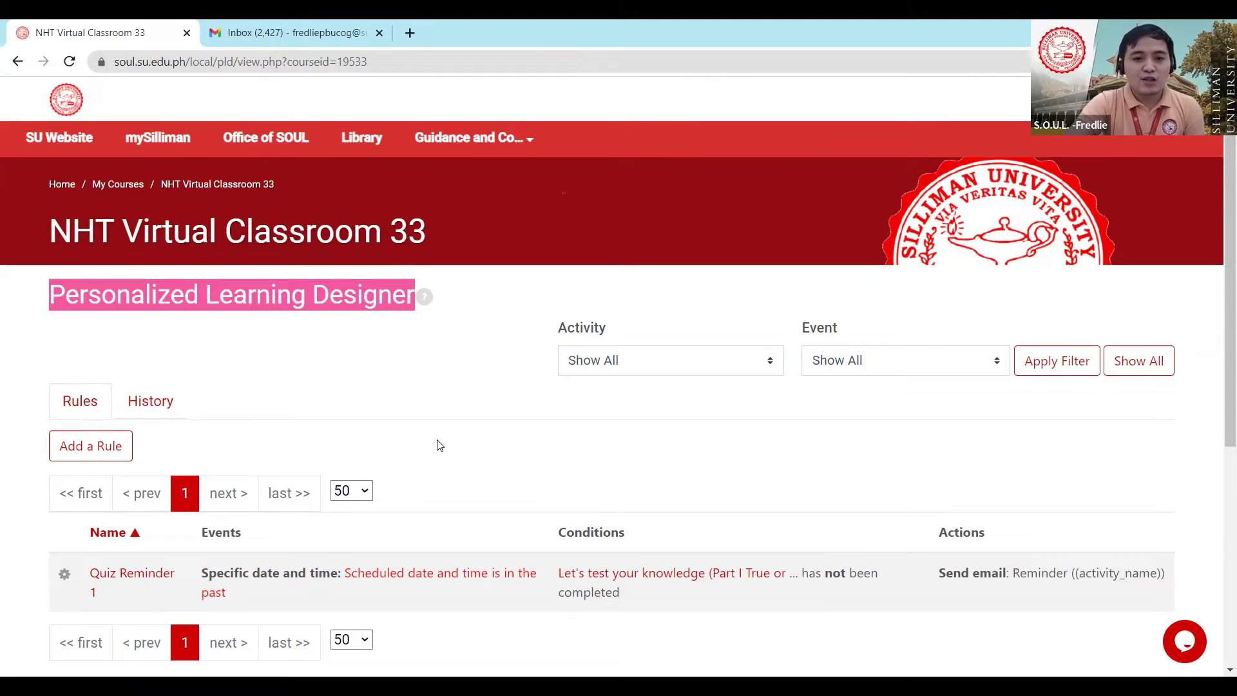
{"action": "scroll", "coordinate": [451, 419], "scroll_direction": "down", "scroll_amount": 1}
{"action": "left_click", "coordinate": [499, 379]}
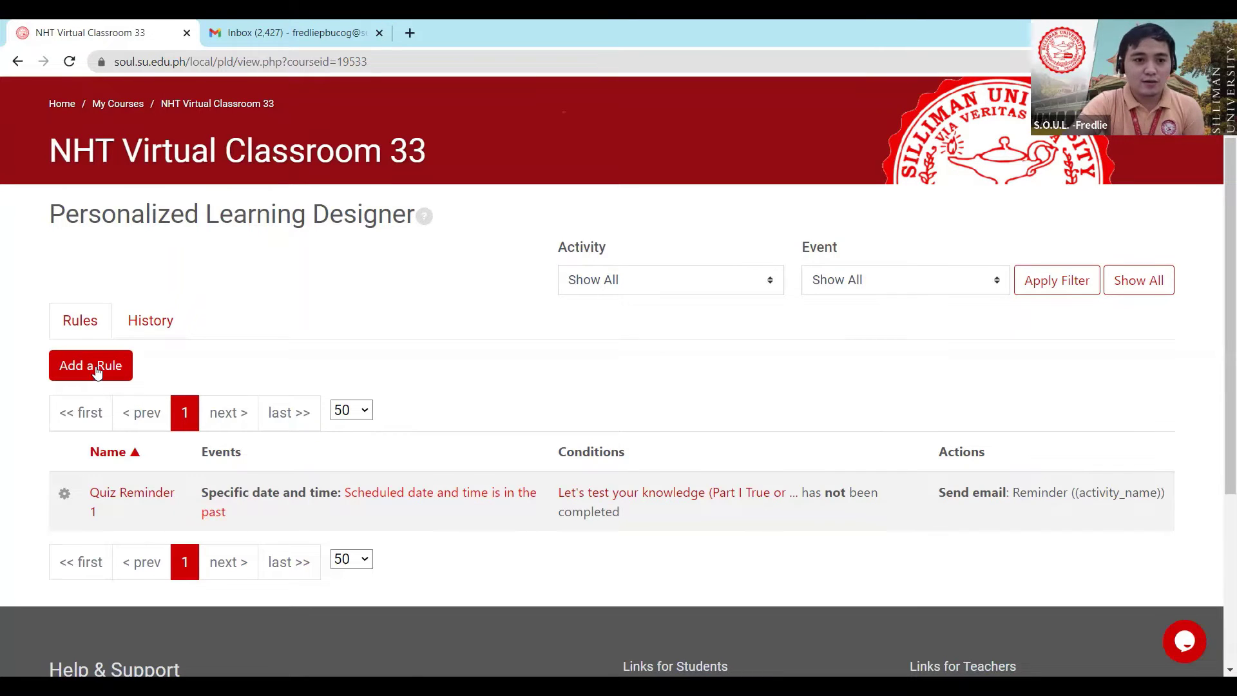
Start a new Personalized Learning Designer rule and name it Quiz Reminder 1
{"action": "left_click", "coordinate": [97, 372]}
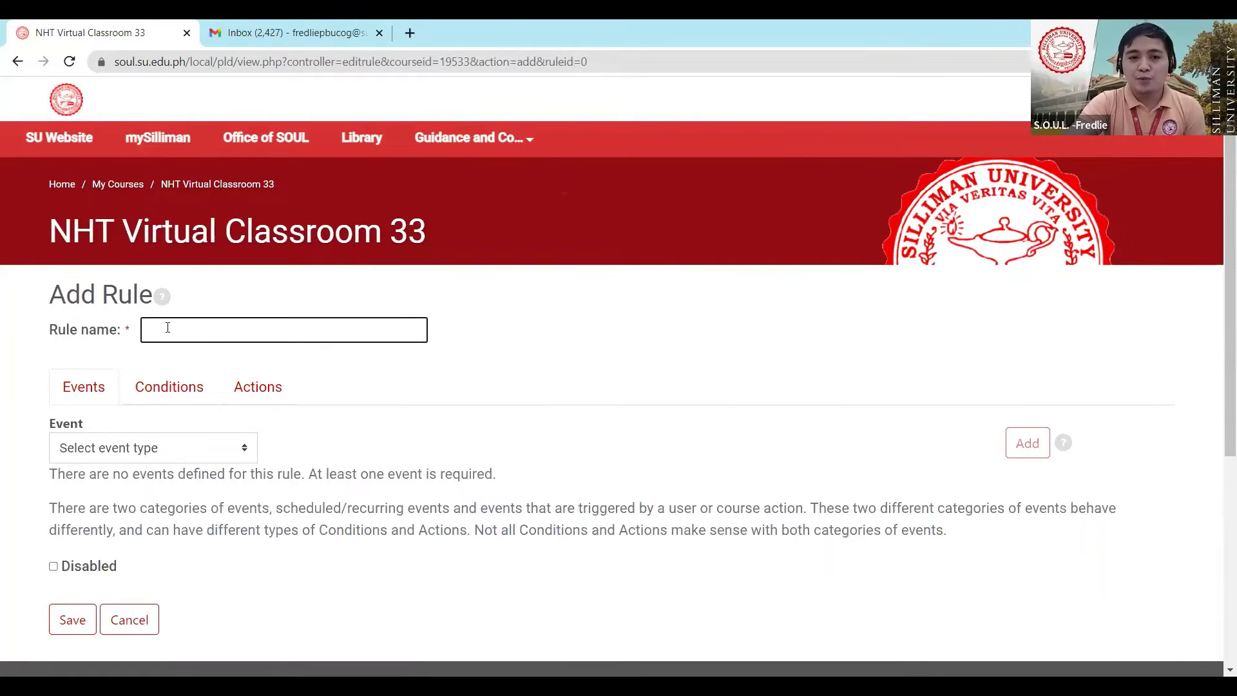
{"action": "left_click", "coordinate": [174, 328]}
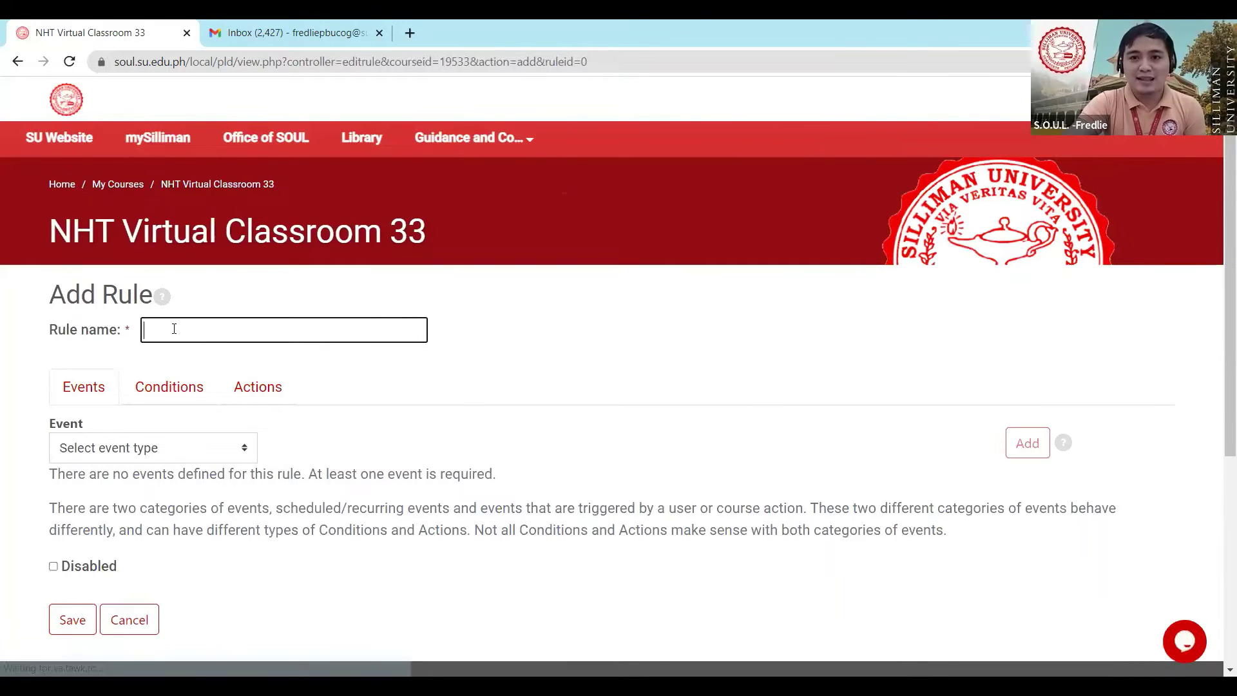
{"action": "type", "text": "Qu"}
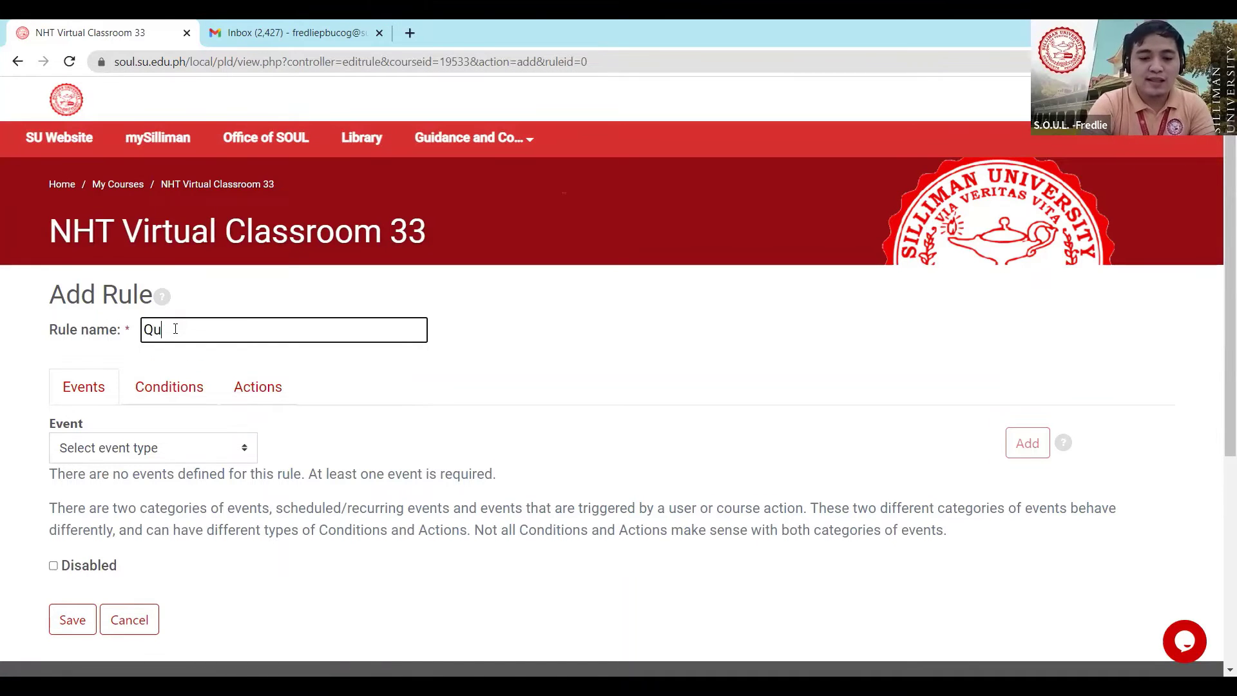
{"action": "type", "text": "iz Rem"}
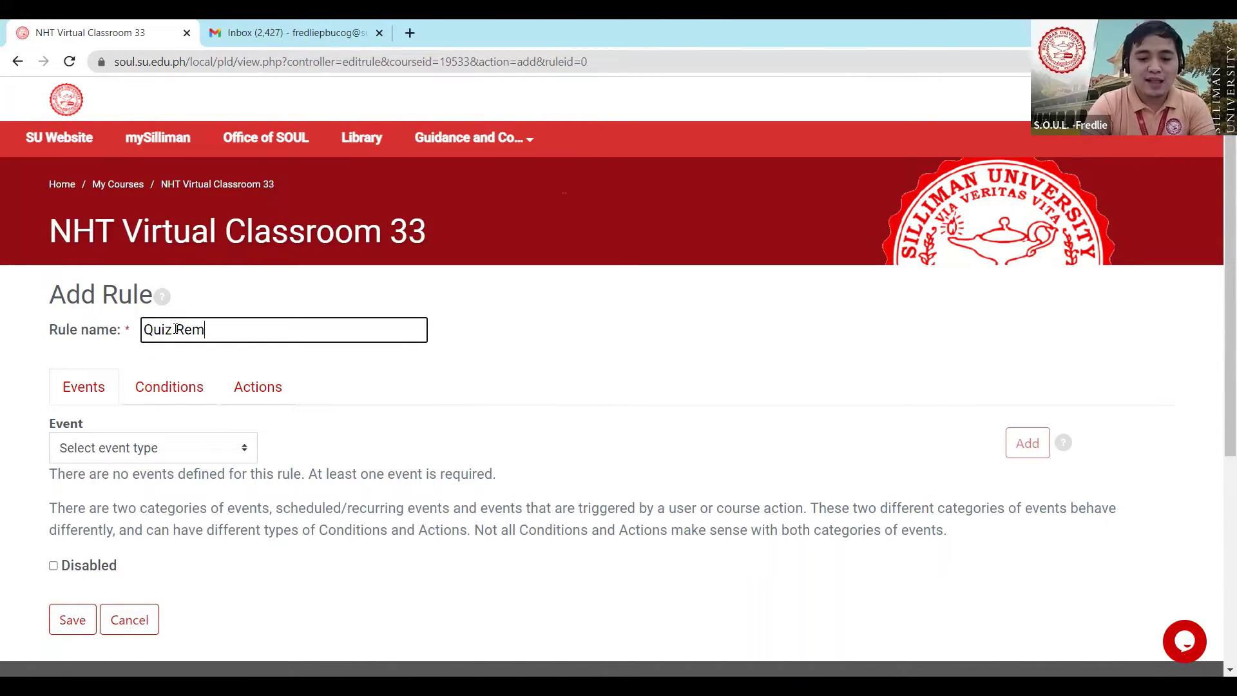
{"action": "type", "text": "inder 1"}
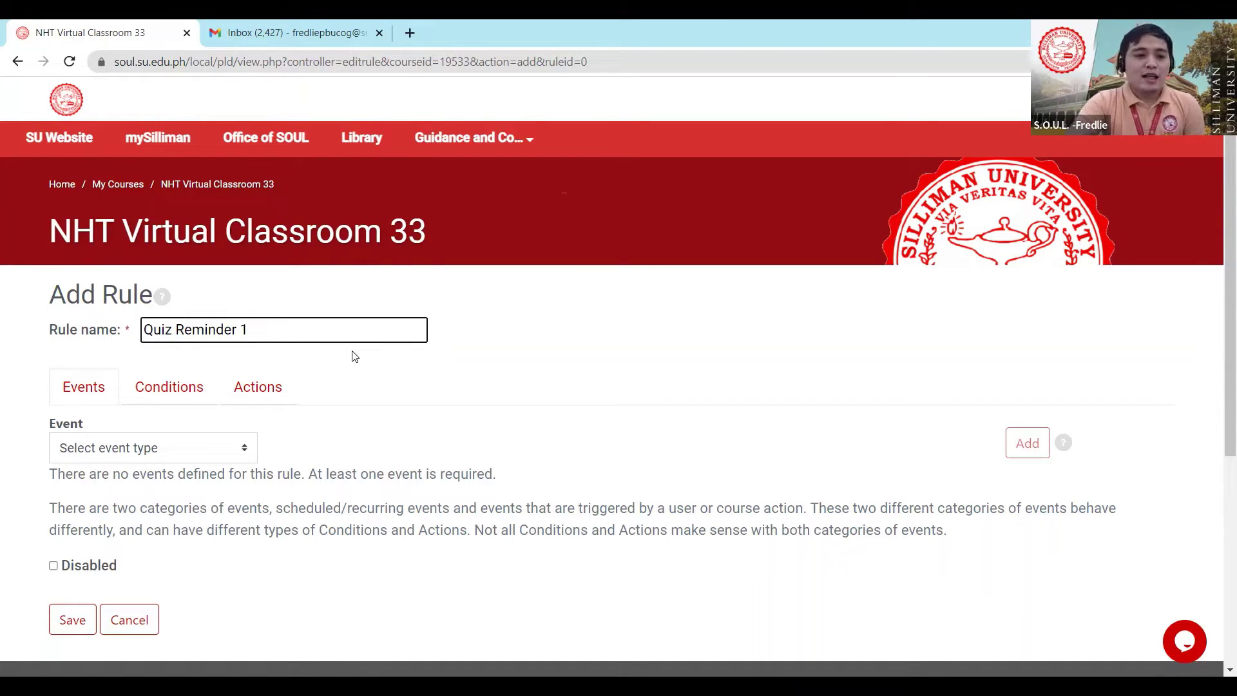
Add a Specific date and time event to the rule for 17 February 2022 at 09:10
{"action": "scroll", "coordinate": [357, 341], "scroll_direction": "down", "scroll_amount": 1}
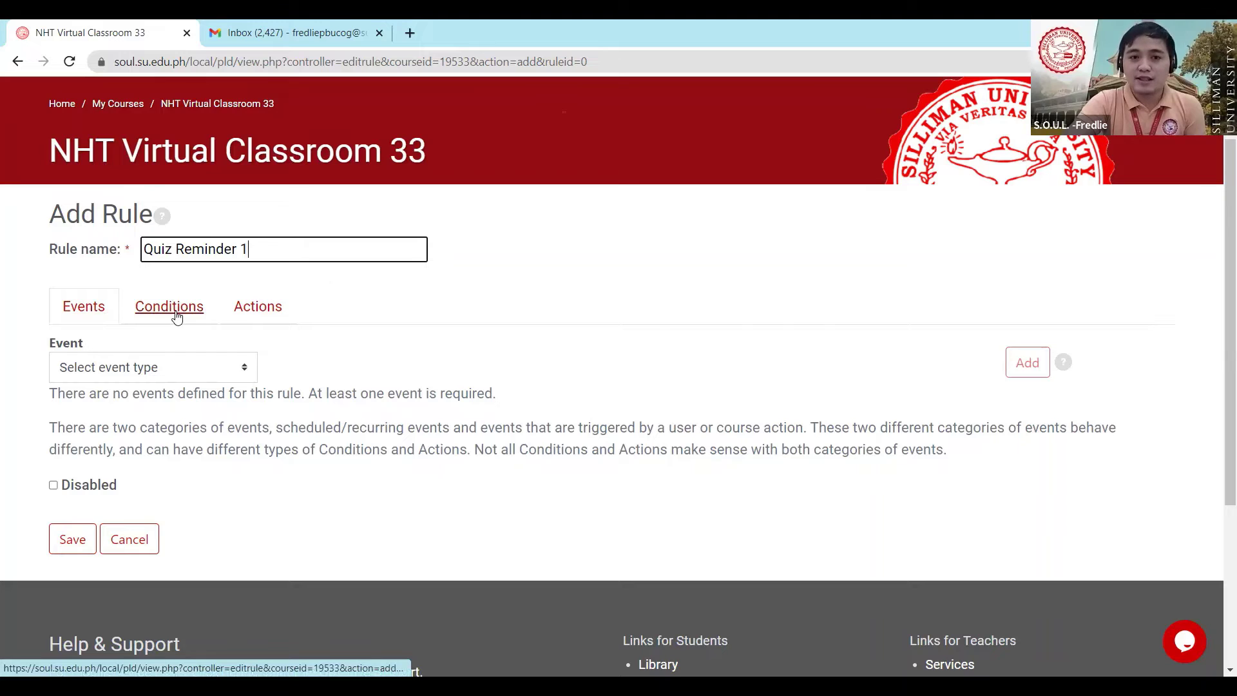
{"action": "left_click", "coordinate": [251, 372]}
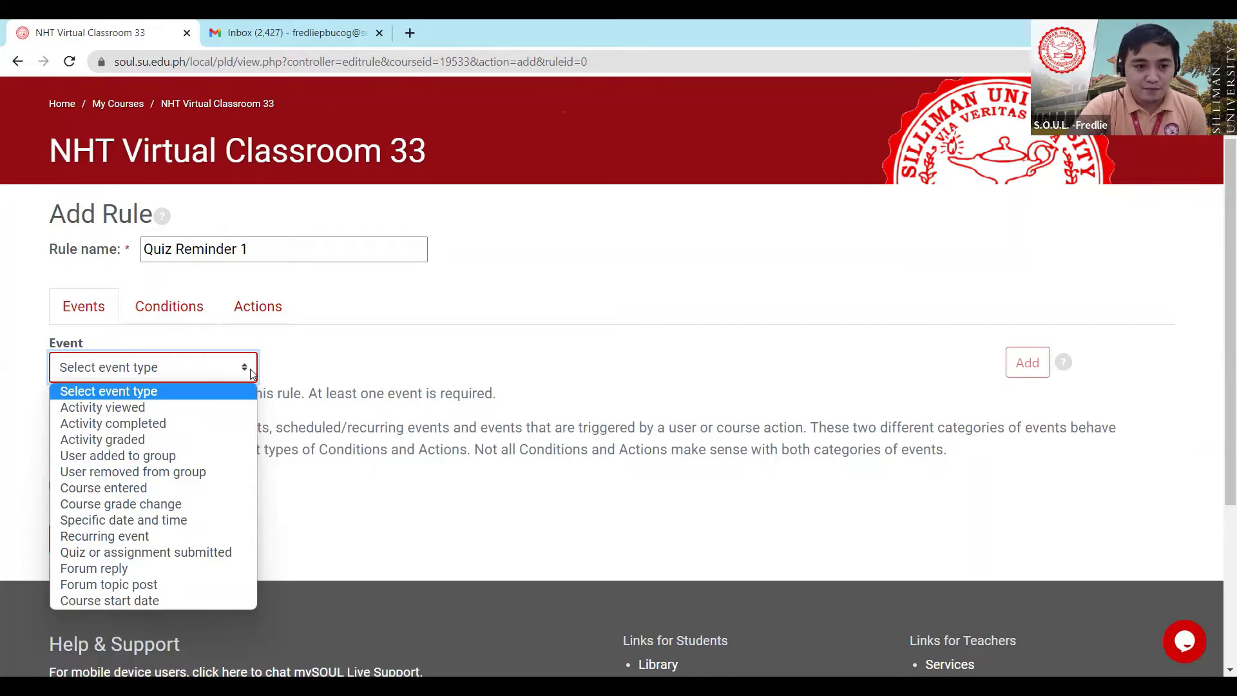
{"action": "left_click", "coordinate": [185, 520]}
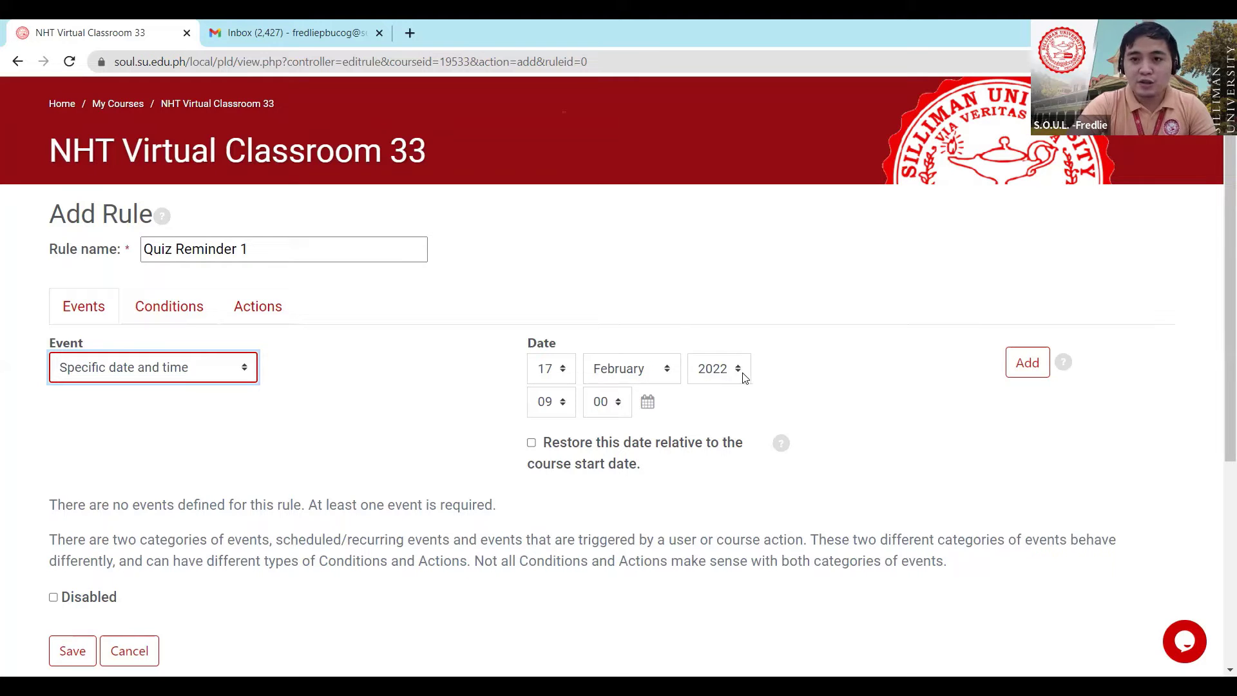
{"action": "left_click", "coordinate": [565, 411]}
{"action": "left_click", "coordinate": [443, 394]}
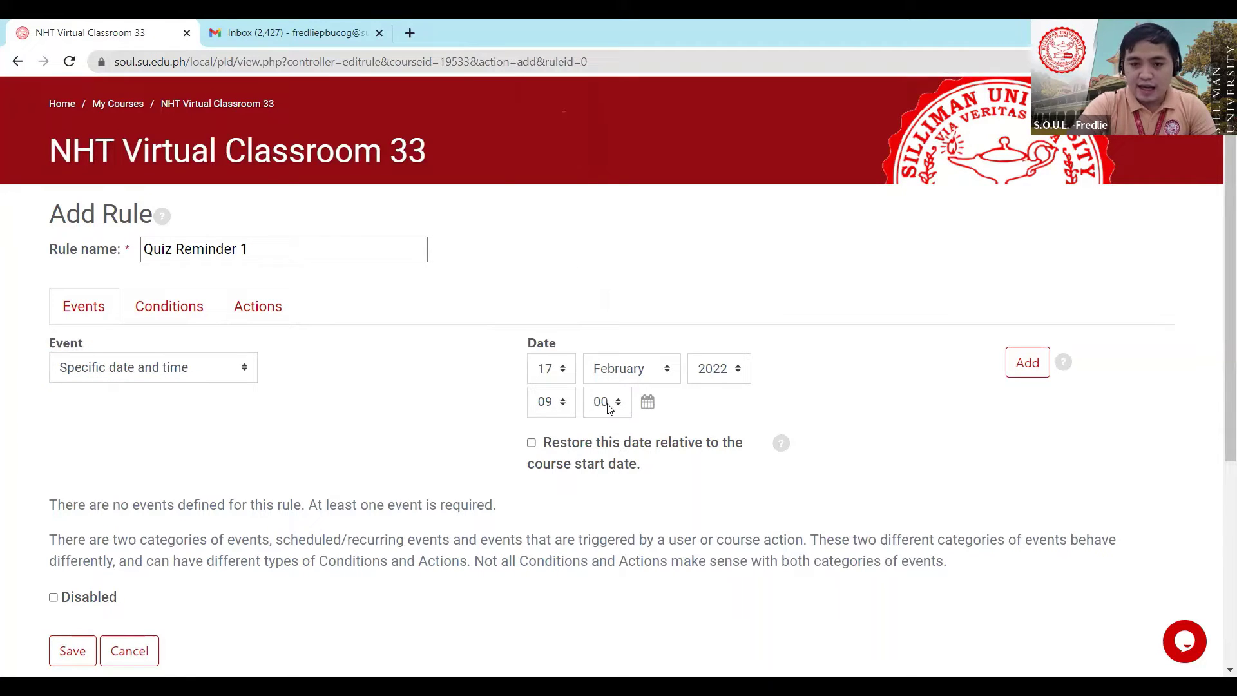
{"action": "left_click", "coordinate": [616, 404]}
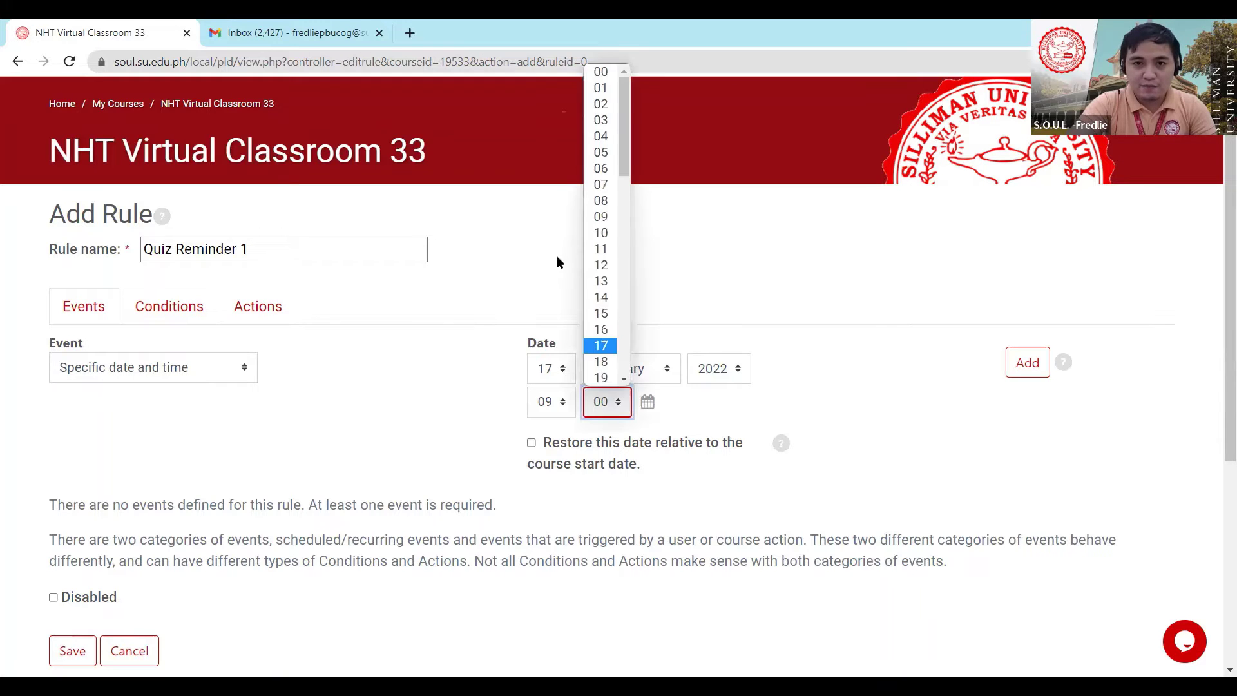
{"action": "left_click", "coordinate": [604, 233]}
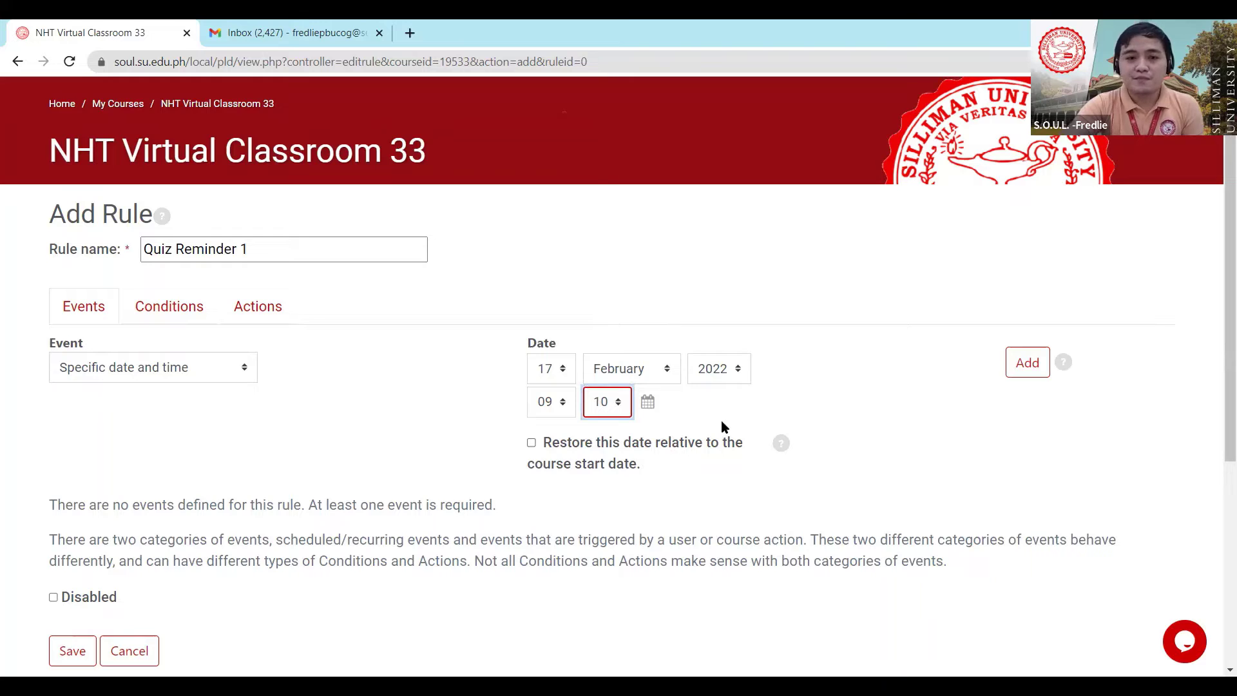
{"action": "left_click", "coordinate": [1029, 364]}
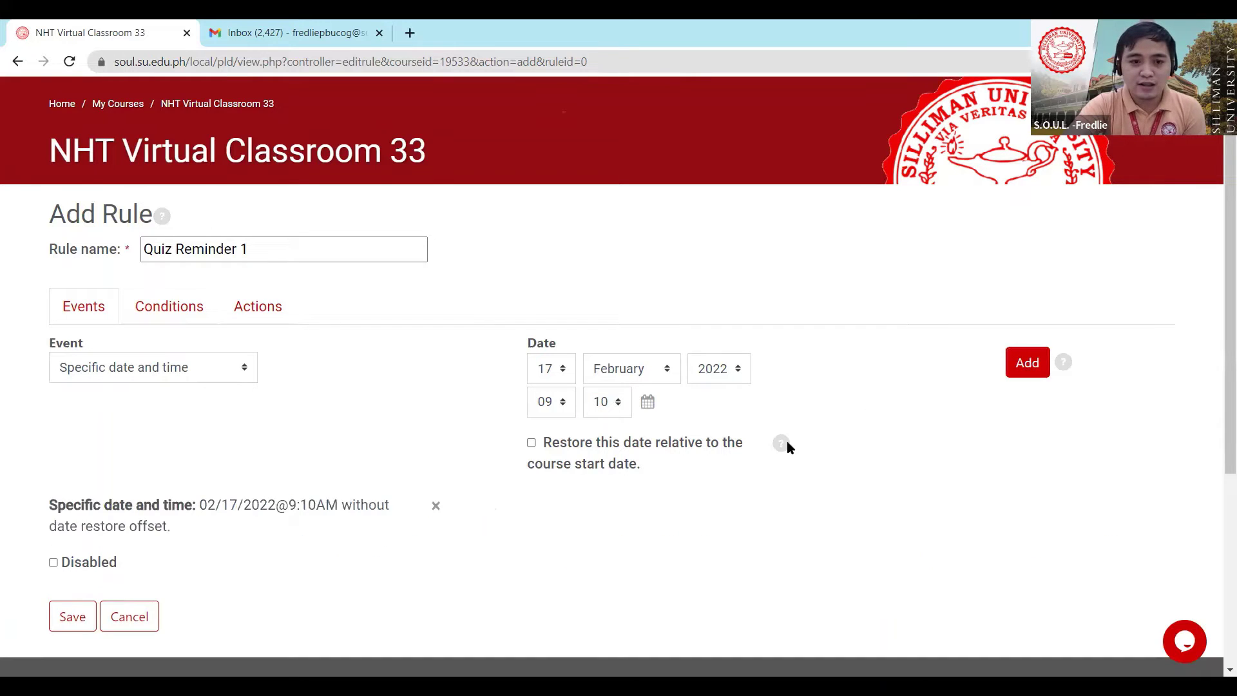
{"action": "scroll", "coordinate": [199, 428], "scroll_direction": "down", "scroll_amount": 1}
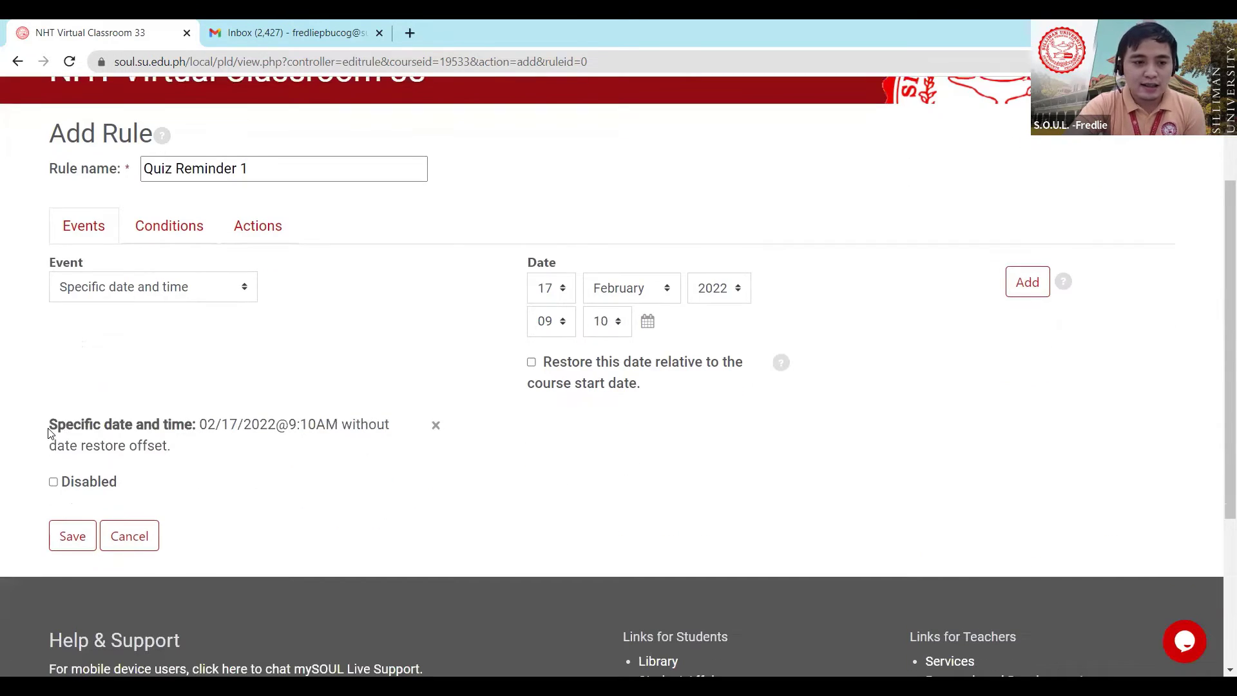
{"action": "left_click_drag", "start_coordinate": [36, 424], "coordinate": [195, 428]}
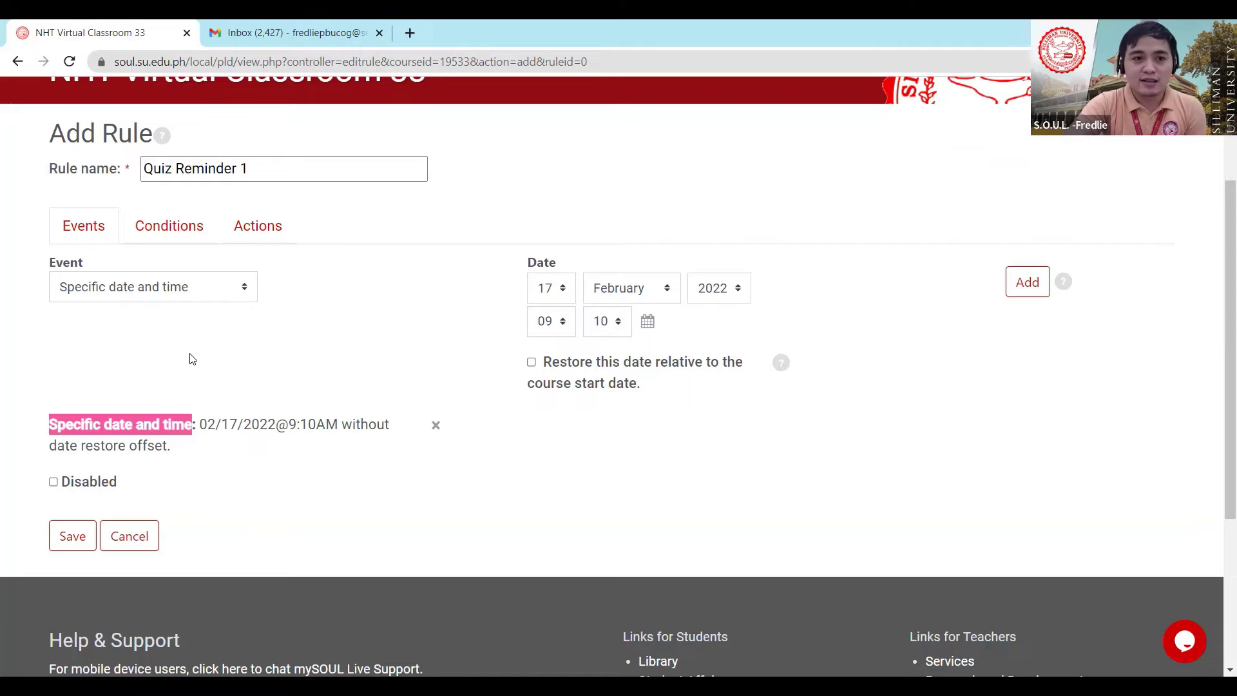
Create an Activity completed condition for the rule and set it to users who has not completed the activity
{"action": "left_click", "coordinate": [161, 231]}
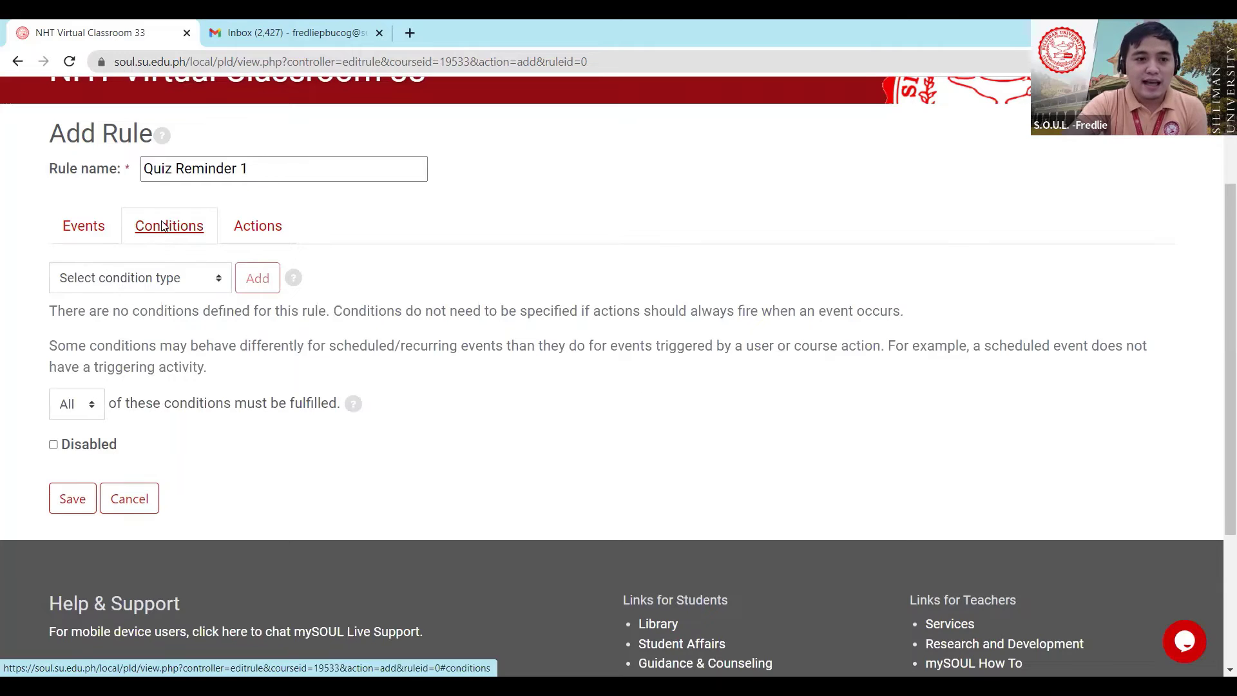
{"action": "left_click", "coordinate": [220, 282]}
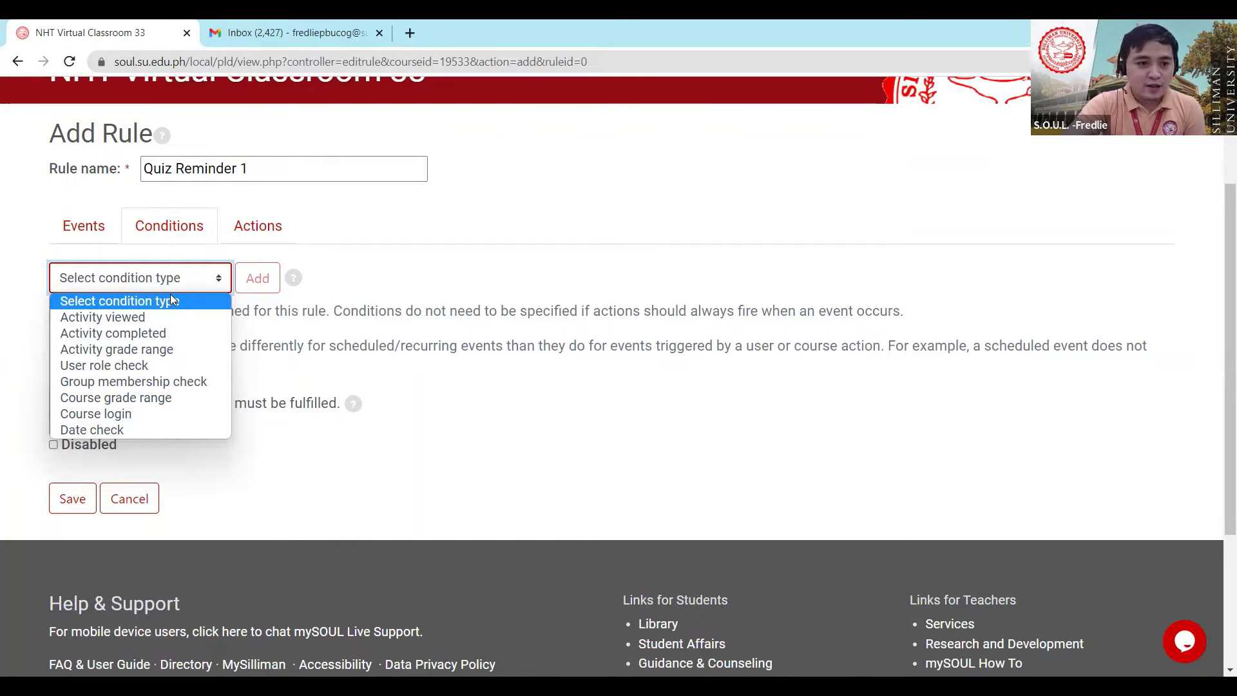
{"action": "left_click", "coordinate": [164, 334]}
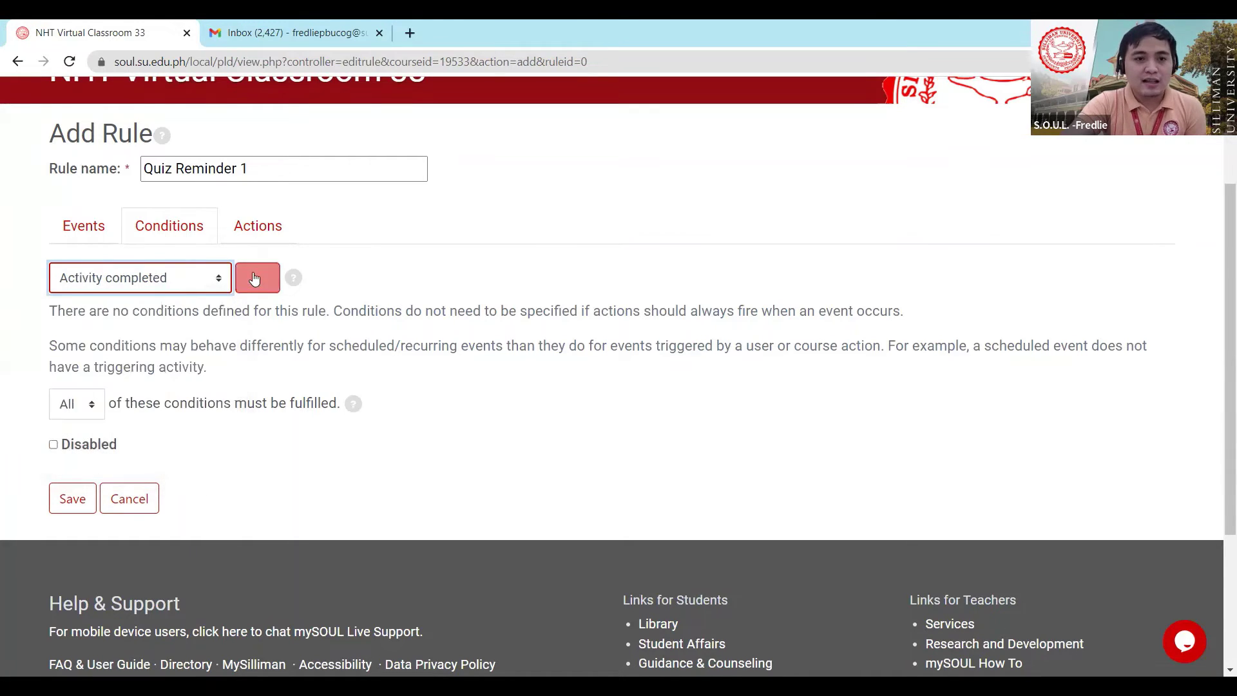
{"action": "left_click", "coordinate": [254, 284]}
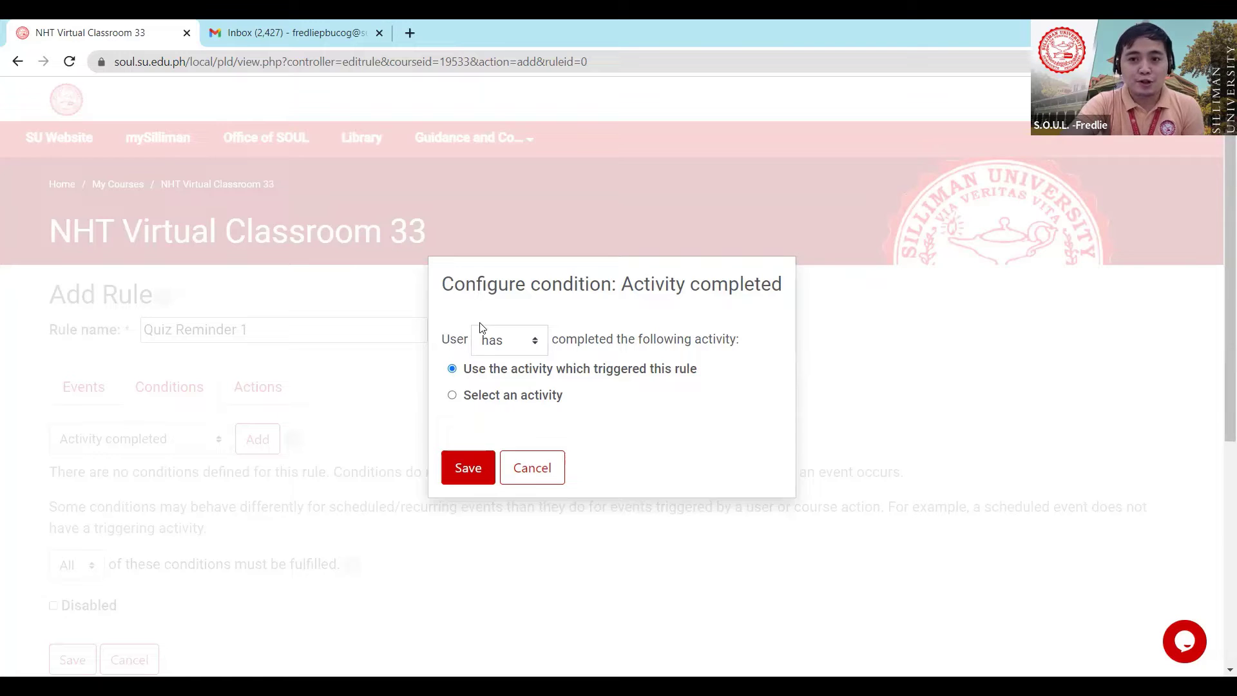
{"action": "left_click", "coordinate": [540, 346]}
{"action": "left_click", "coordinate": [518, 379]}
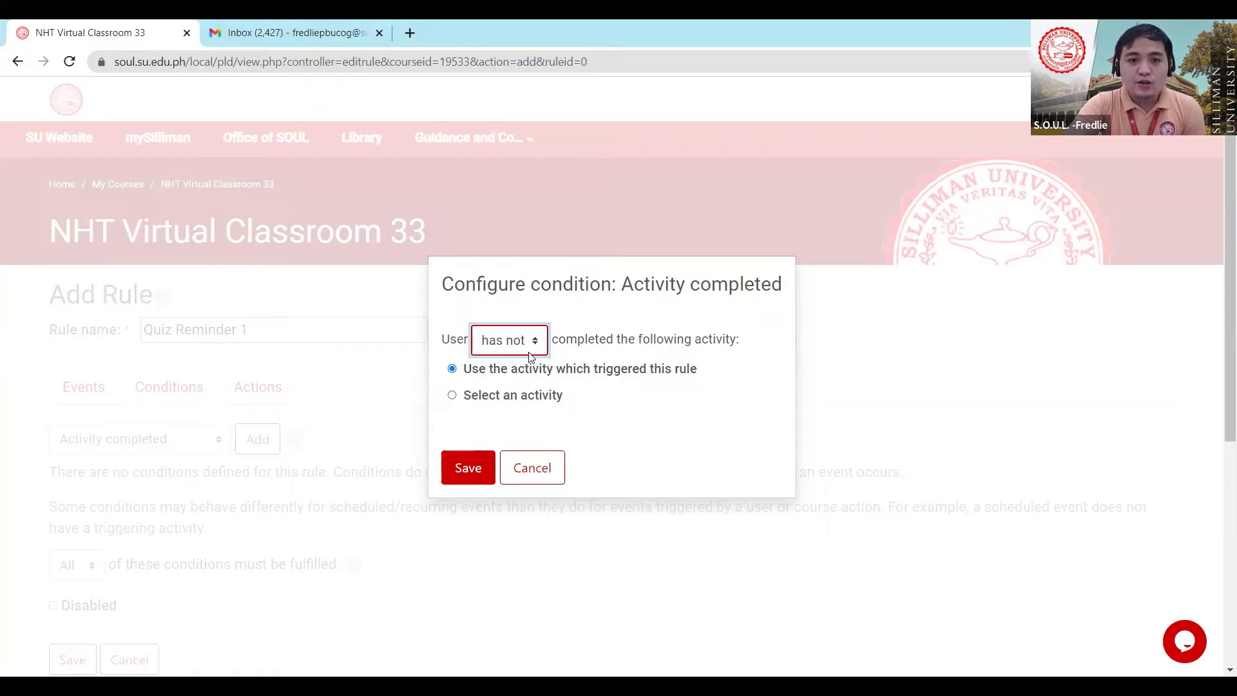
Choose the Let's test your knowledge (Part I True or False) quiz as the condition's activity and save the condition
{"action": "left_click", "coordinate": [453, 397]}
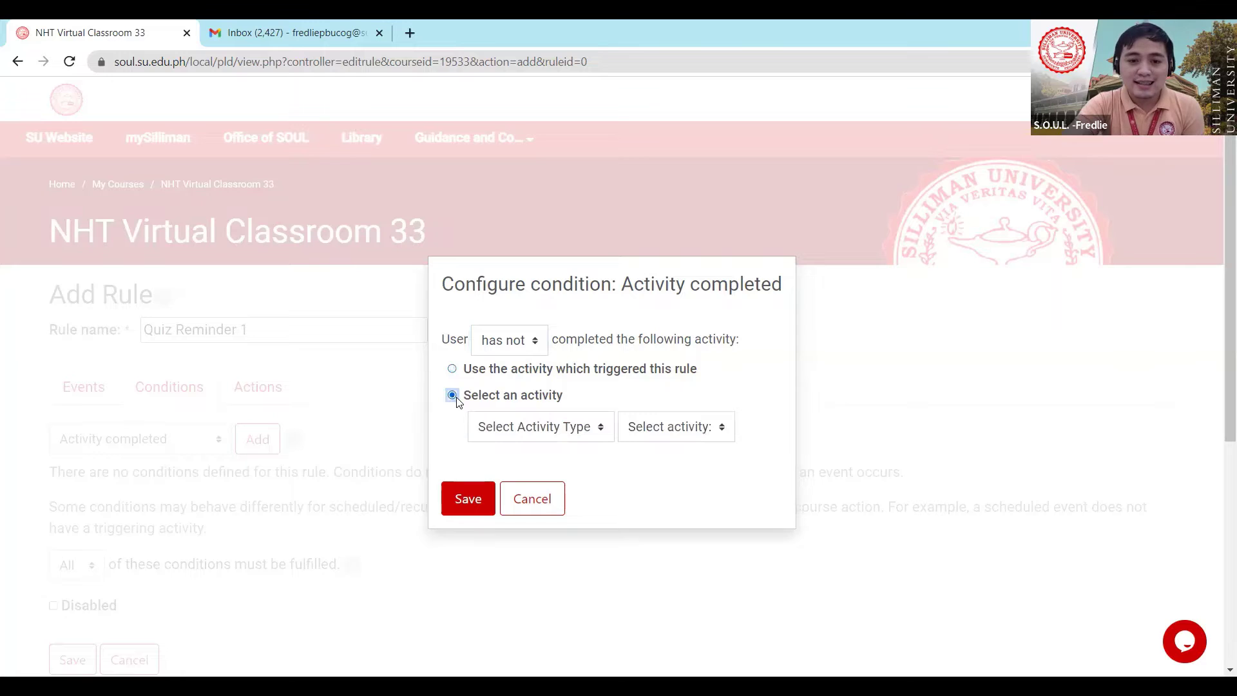
{"action": "left_click", "coordinate": [588, 433]}
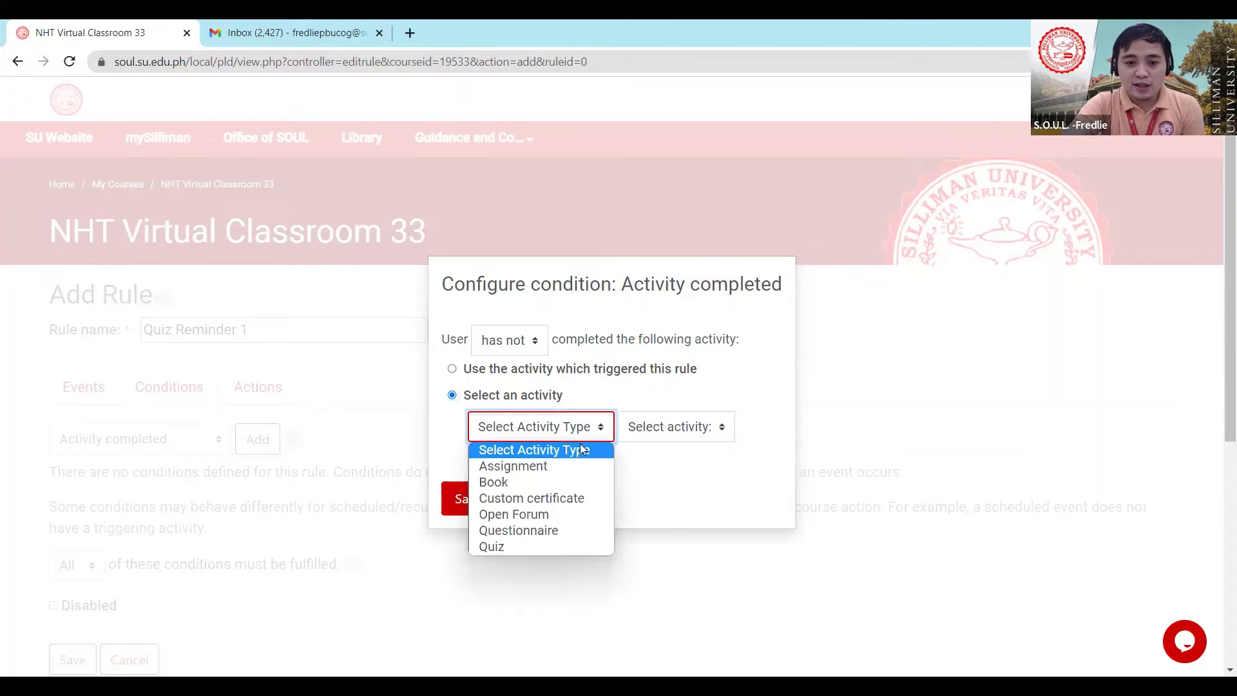
{"action": "left_click", "coordinate": [540, 549]}
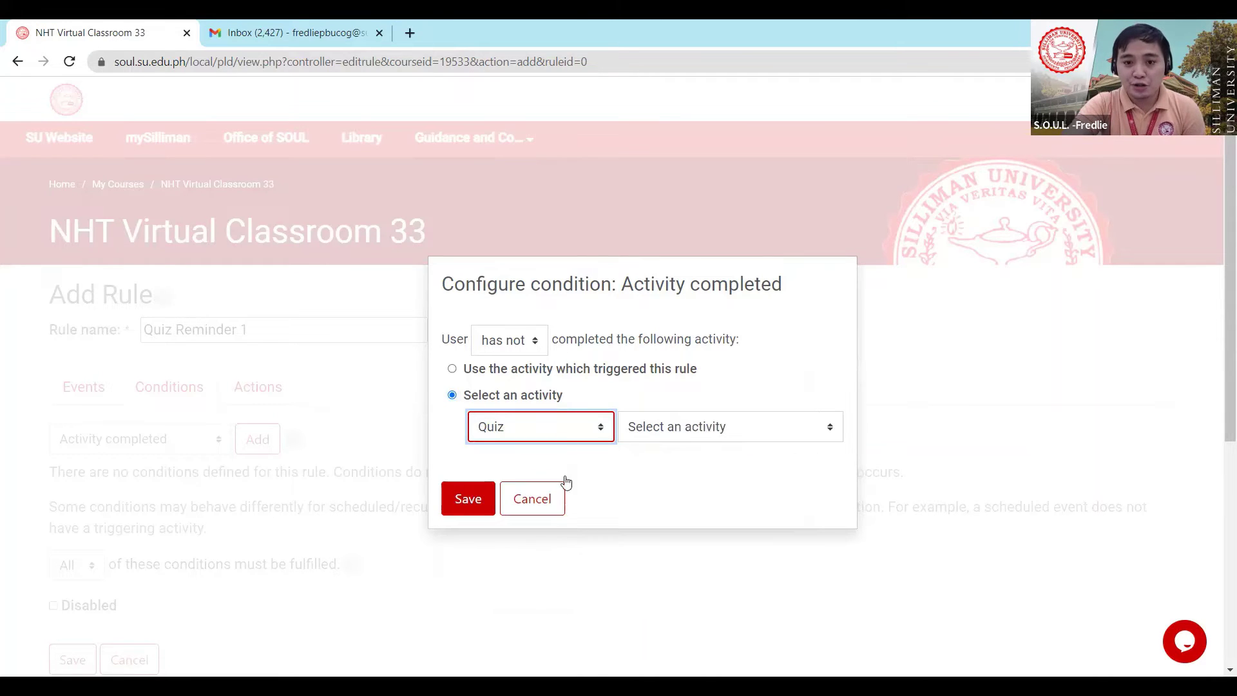
{"action": "left_click", "coordinate": [689, 430]}
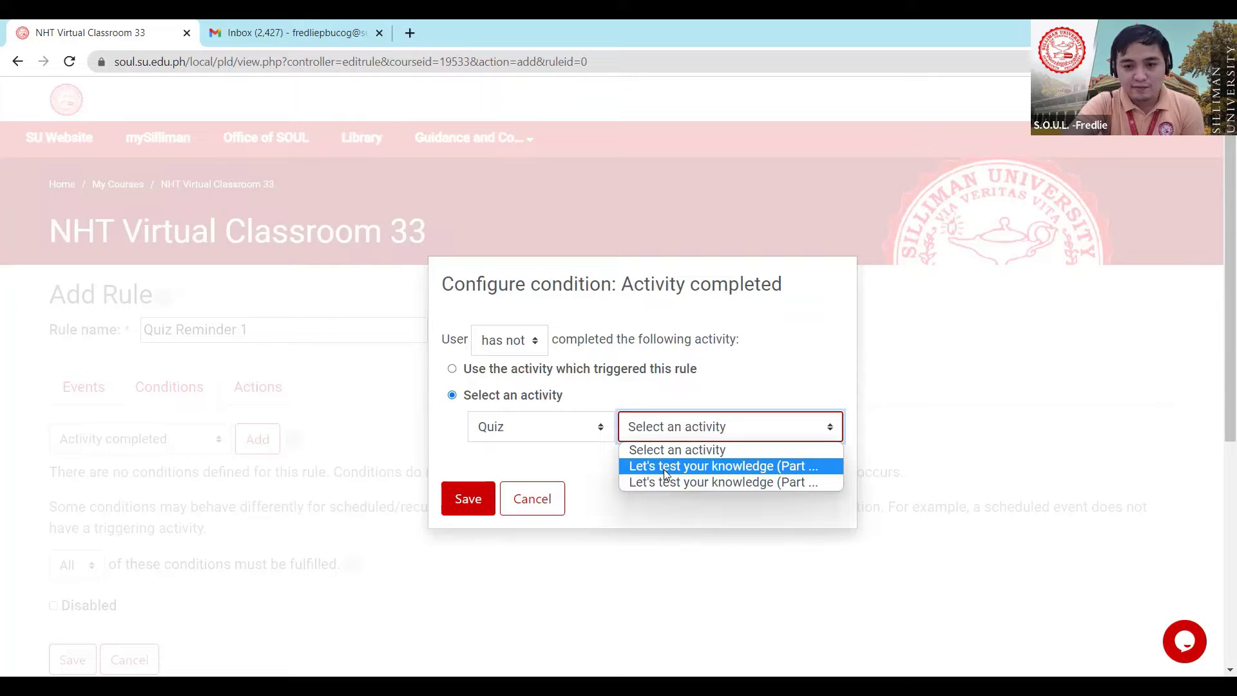
{"action": "left_click", "coordinate": [680, 423]}
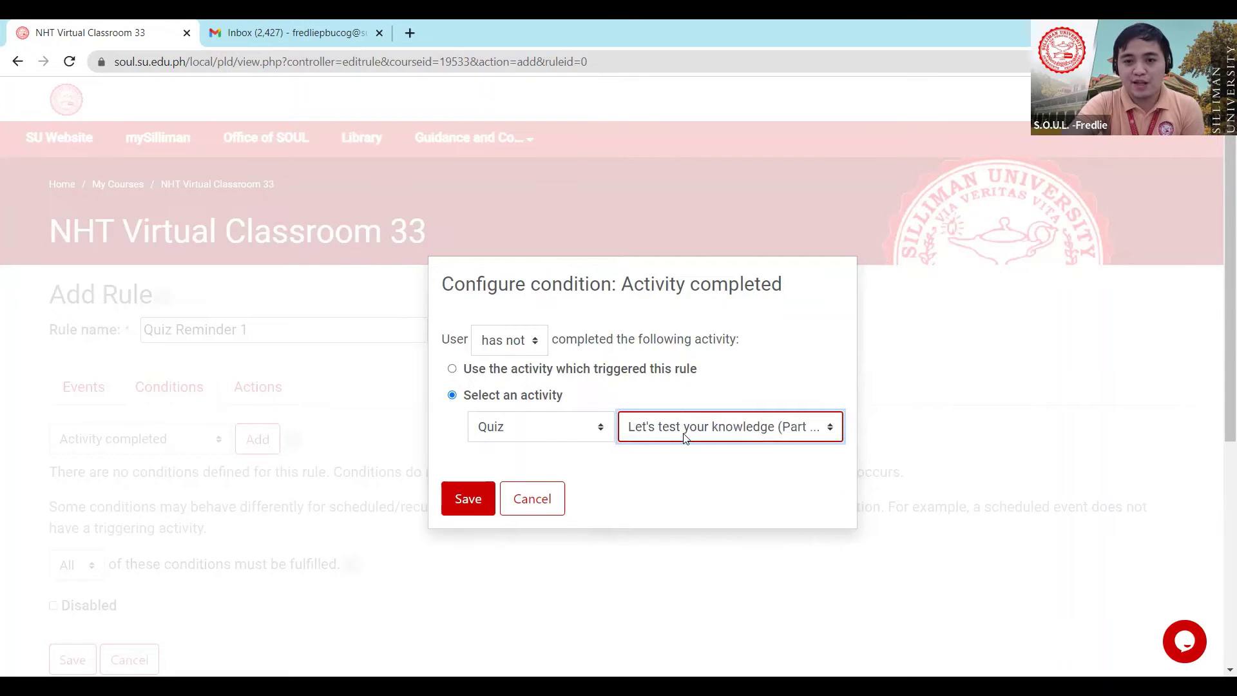
{"action": "left_click", "coordinate": [468, 500]}
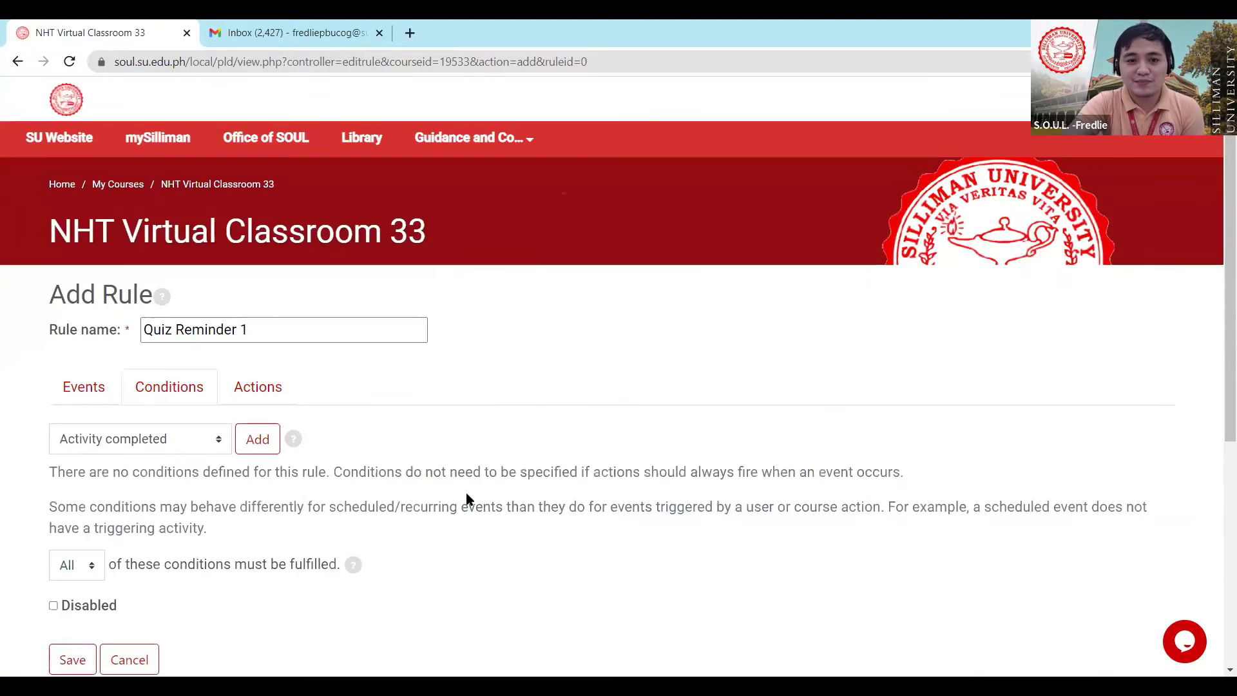
{"action": "scroll", "coordinate": [529, 416], "scroll_direction": "down", "scroll_amount": 1}
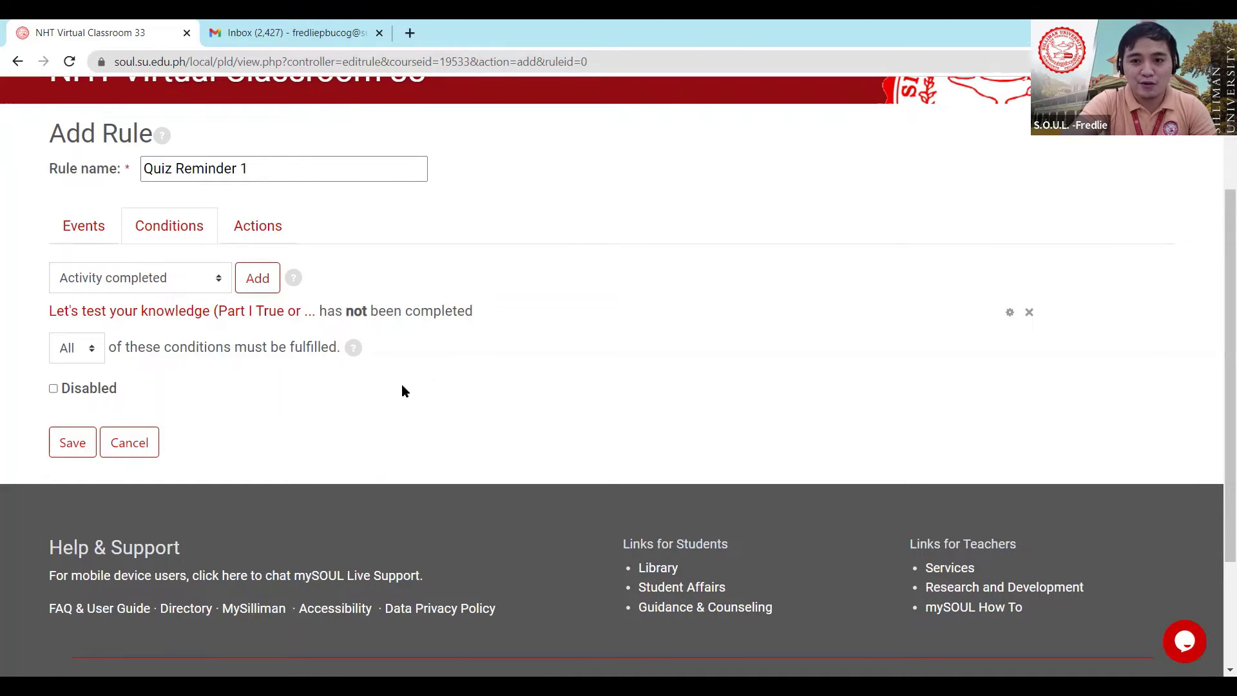
Add a Send email action to the rule and open its editor
{"action": "left_click", "coordinate": [256, 230]}
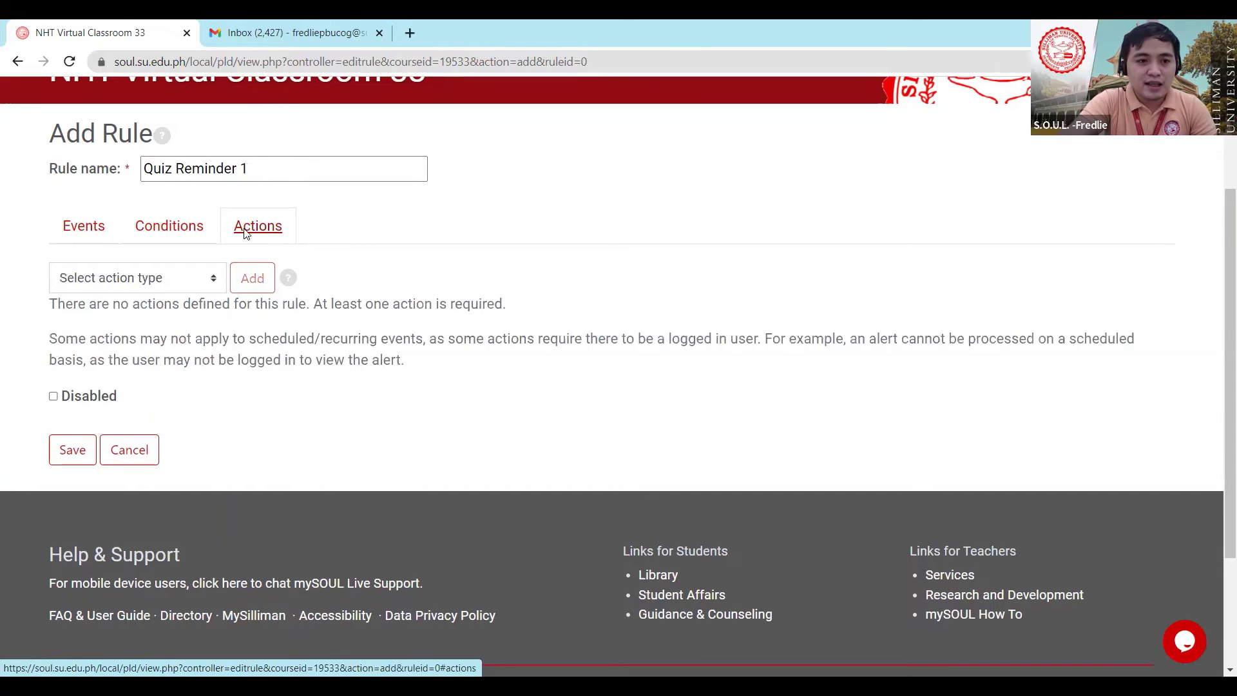
{"action": "left_click", "coordinate": [215, 281]}
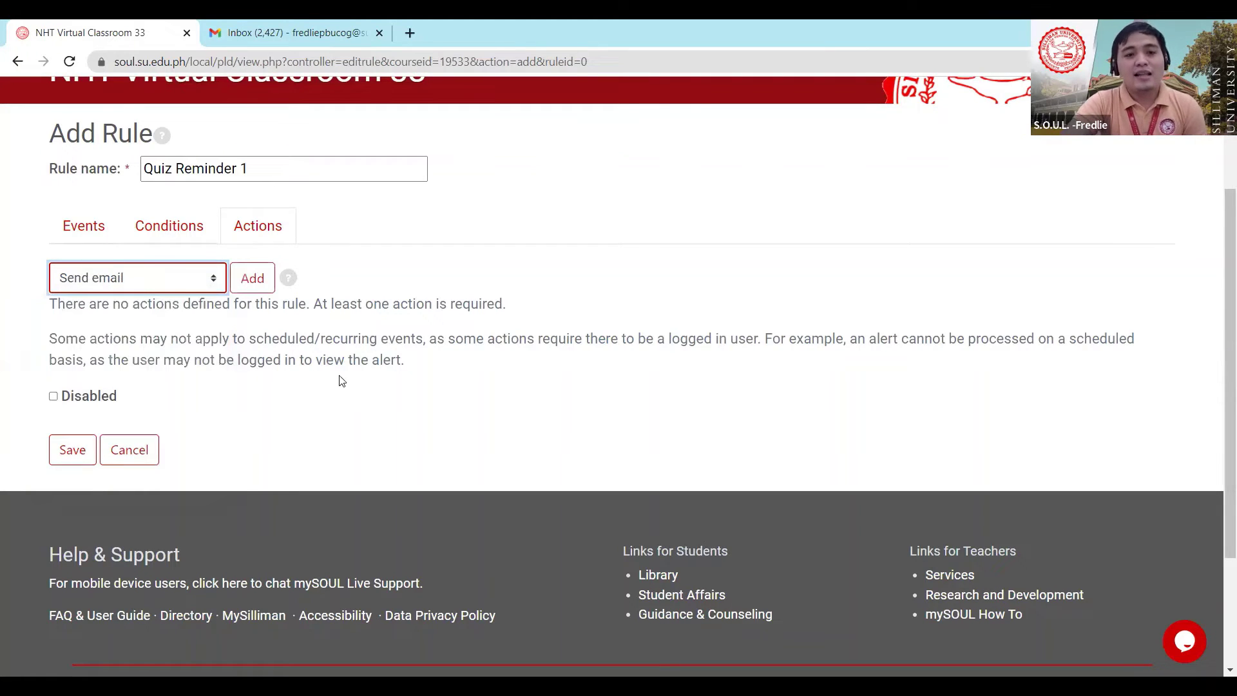
{"action": "left_click", "coordinate": [252, 277]}
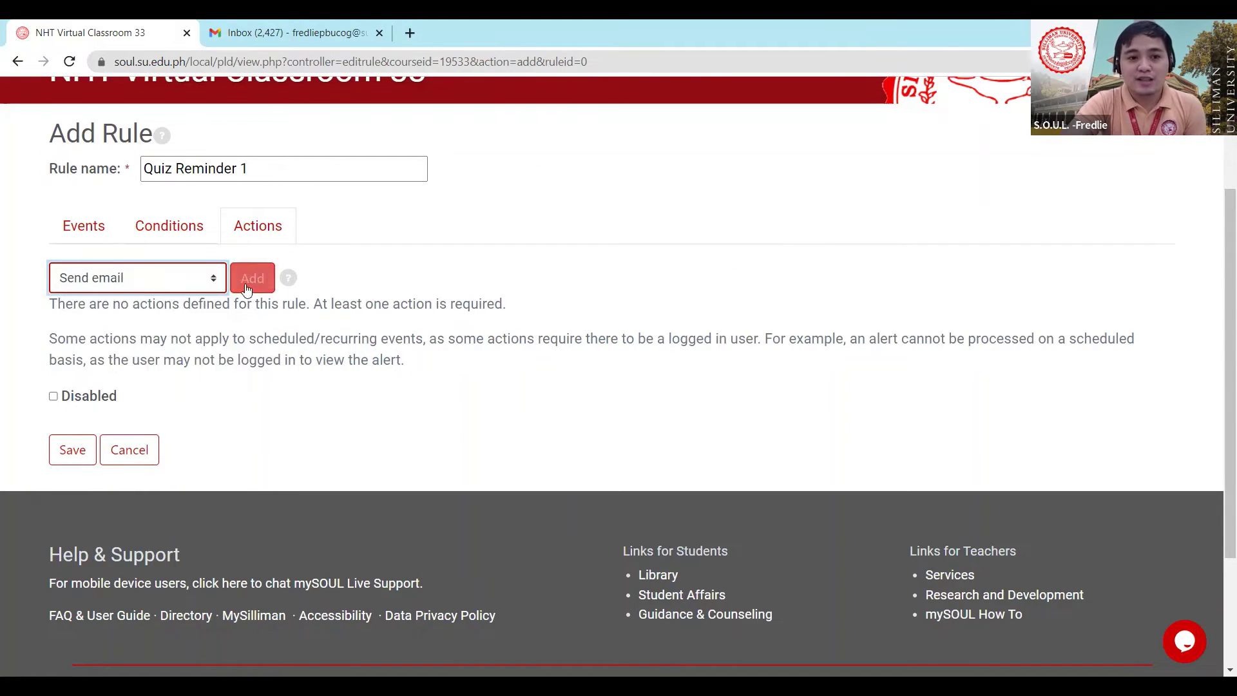
{"action": "left_click", "coordinate": [248, 283]}
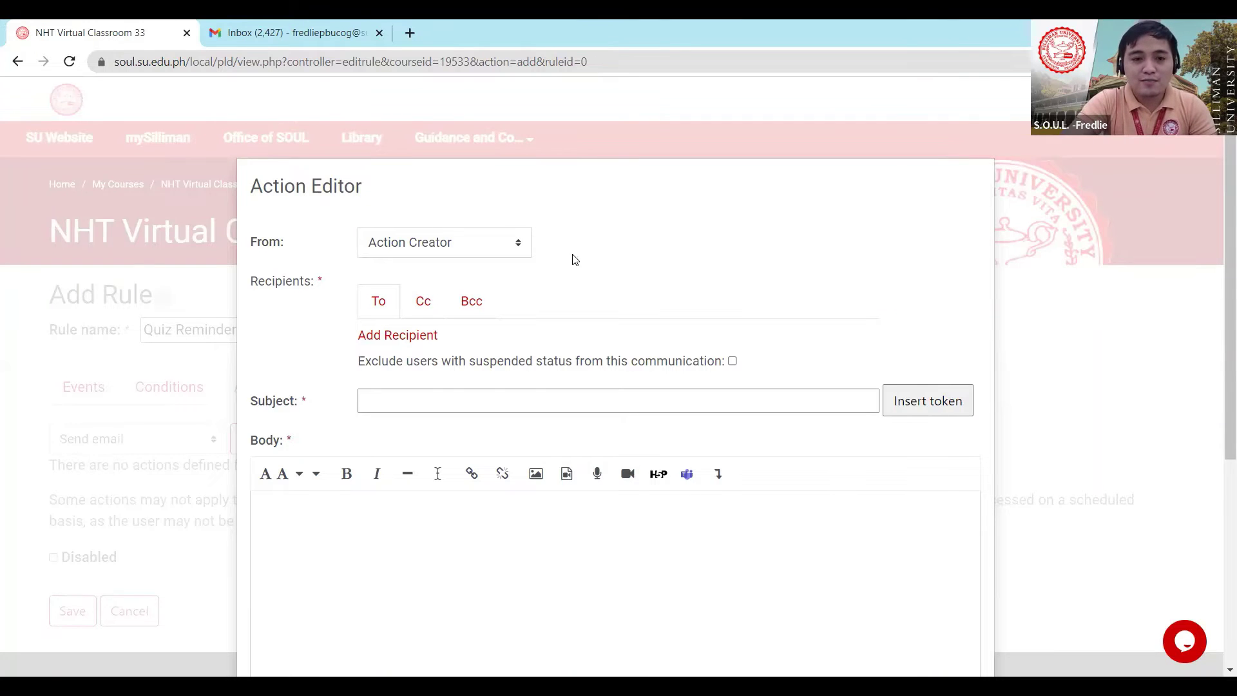
Set the email's sender to Teacher and add Triggering User as a To recipient
{"action": "scroll", "coordinate": [576, 260], "scroll_direction": "down", "scroll_amount": 1}
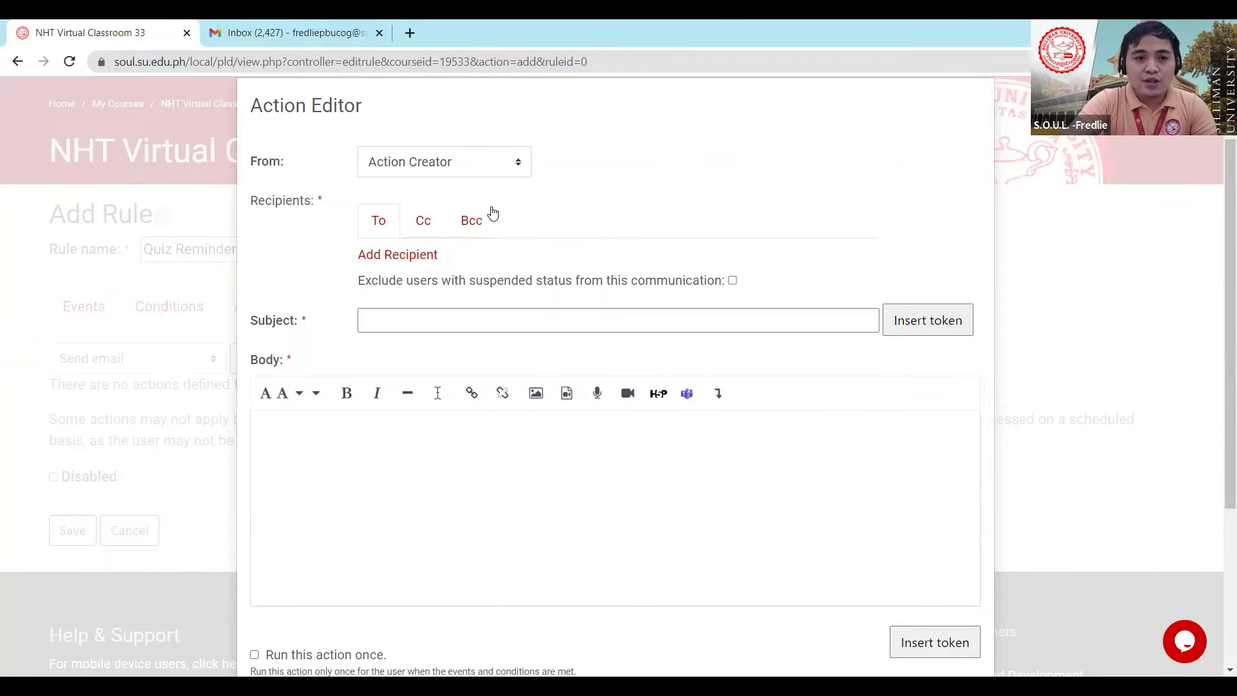
{"action": "left_click", "coordinate": [525, 165]}
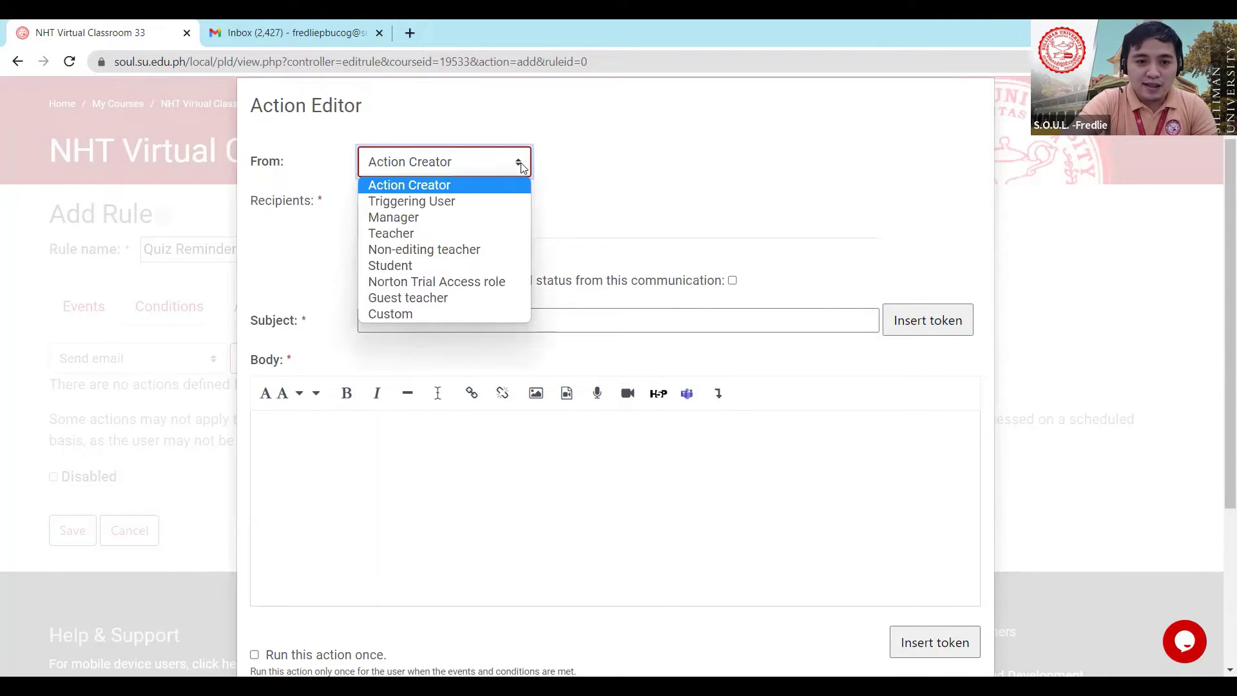
{"action": "left_click", "coordinate": [436, 233]}
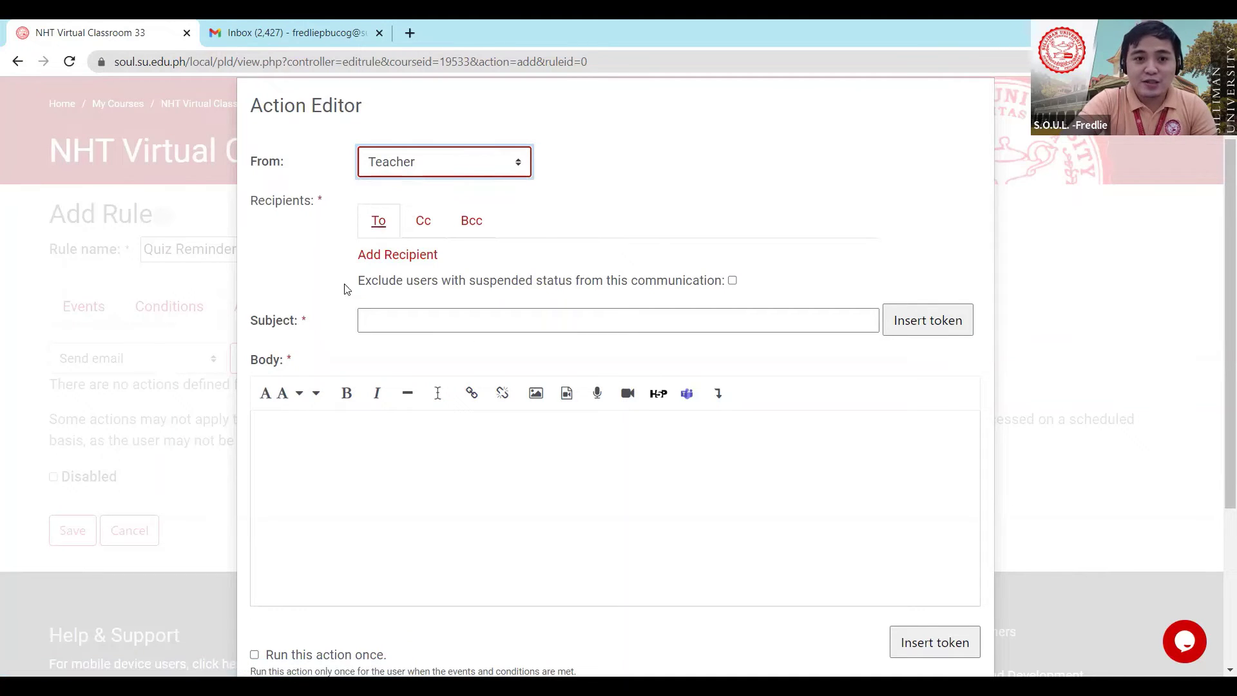
{"action": "left_click", "coordinate": [392, 258]}
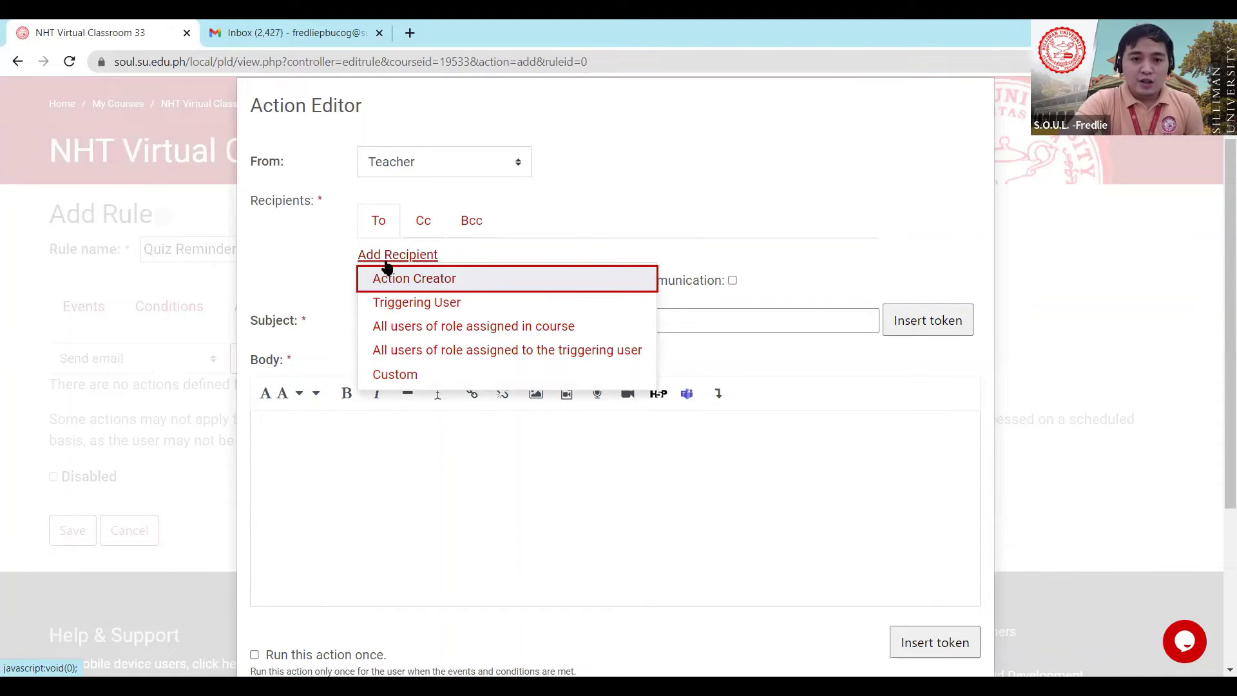
{"action": "left_click", "coordinate": [430, 306]}
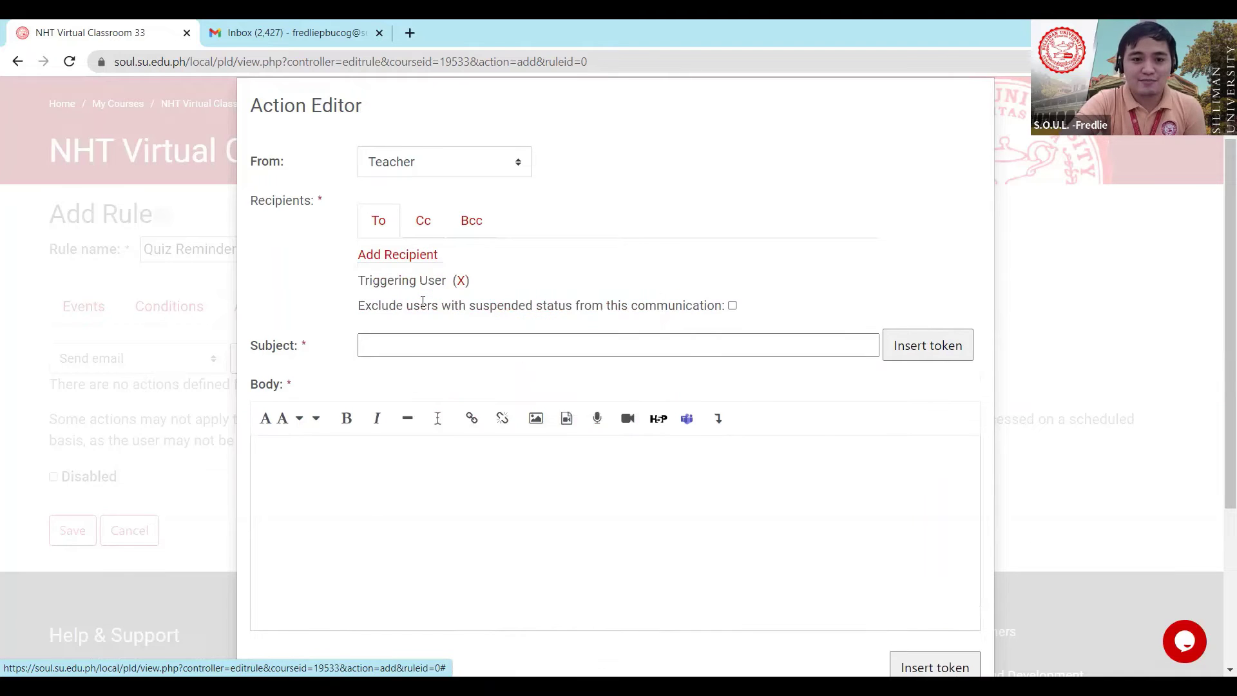
Set the email subject to "Quiz 1 Reminder:" followed by the activity Name token
{"action": "scroll", "coordinate": [380, 309], "scroll_direction": "down", "scroll_amount": 3}
{"action": "left_click", "coordinate": [392, 188]}
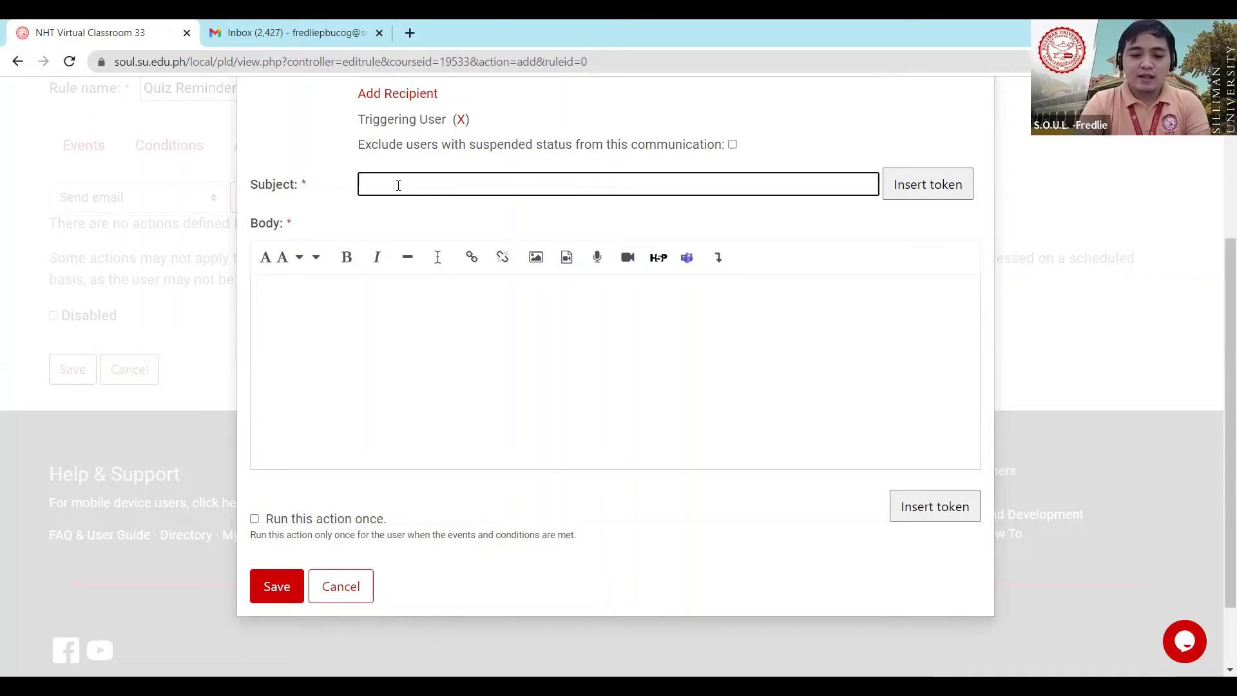
{"action": "type", "text": "Quiz "}
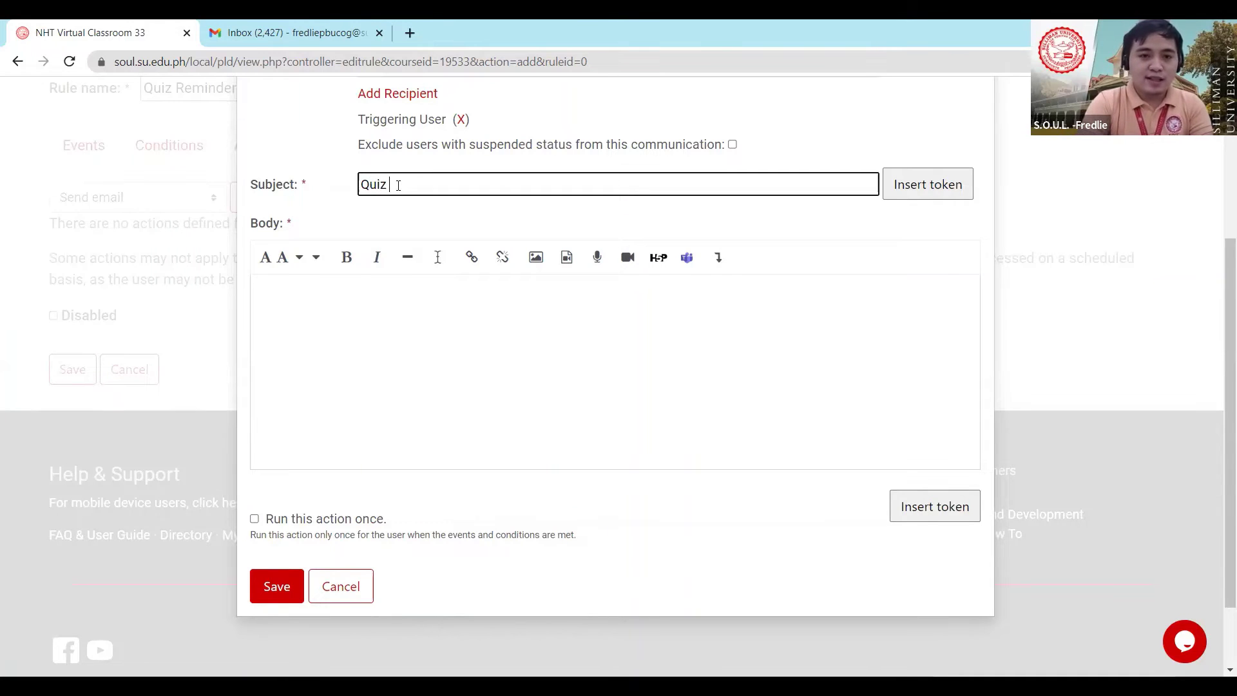
{"action": "type", "text": "1 "}
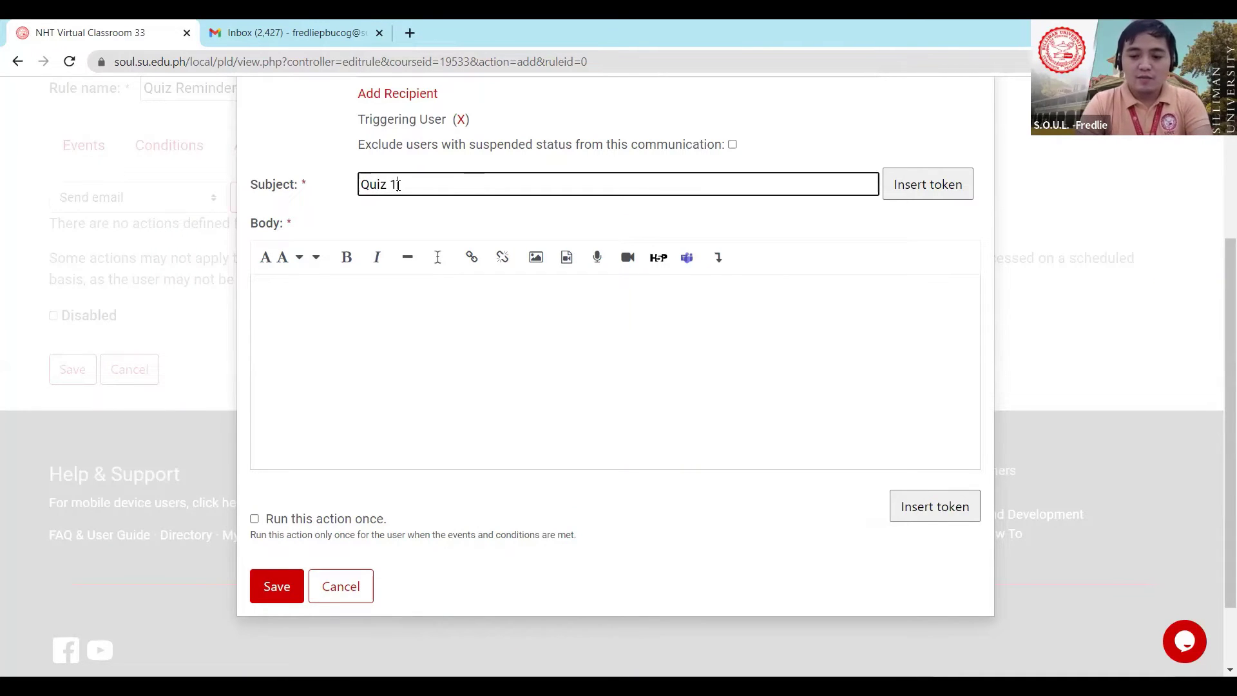
{"action": "type", "text": "Reminder:"}
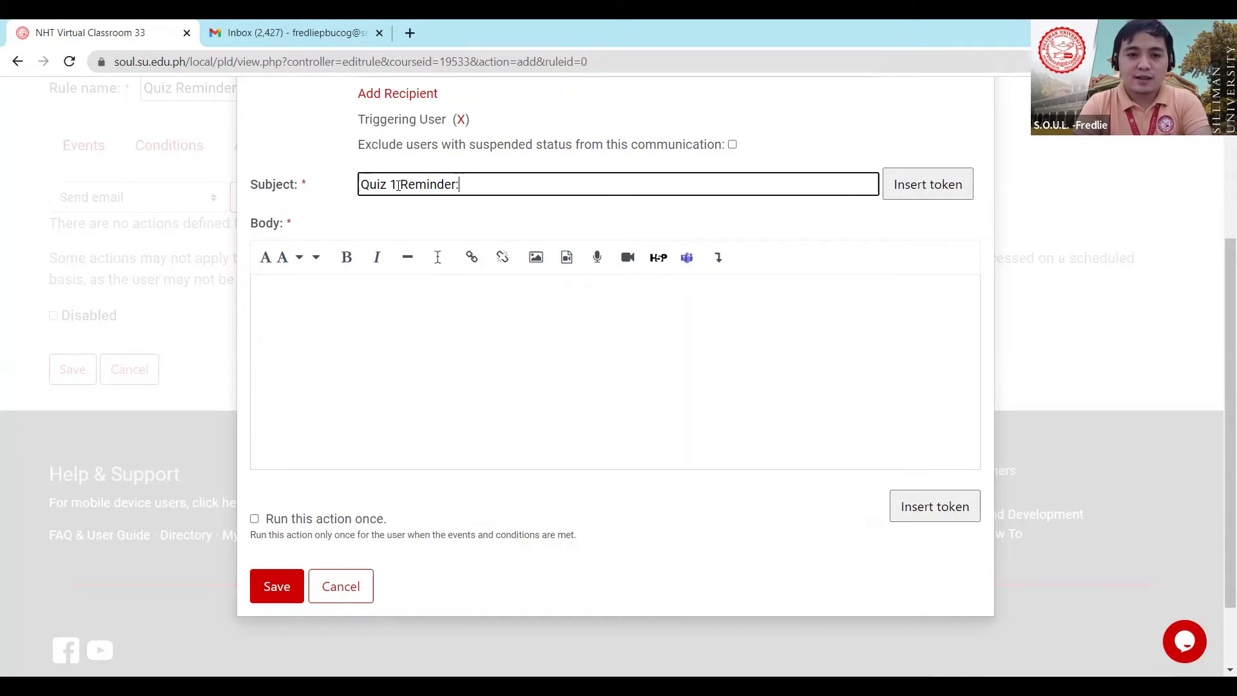
{"action": "left_click", "coordinate": [397, 185]}
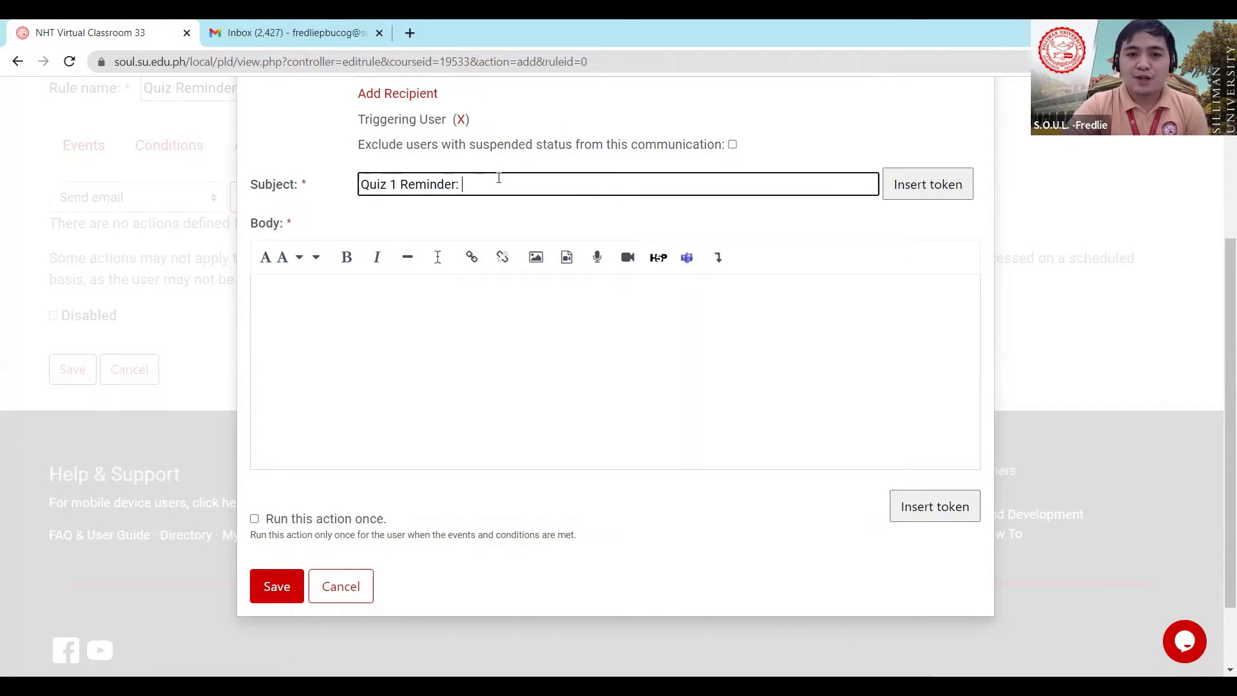
{"action": "scroll", "coordinate": [800, 258], "scroll_direction": "up", "scroll_amount": 1}
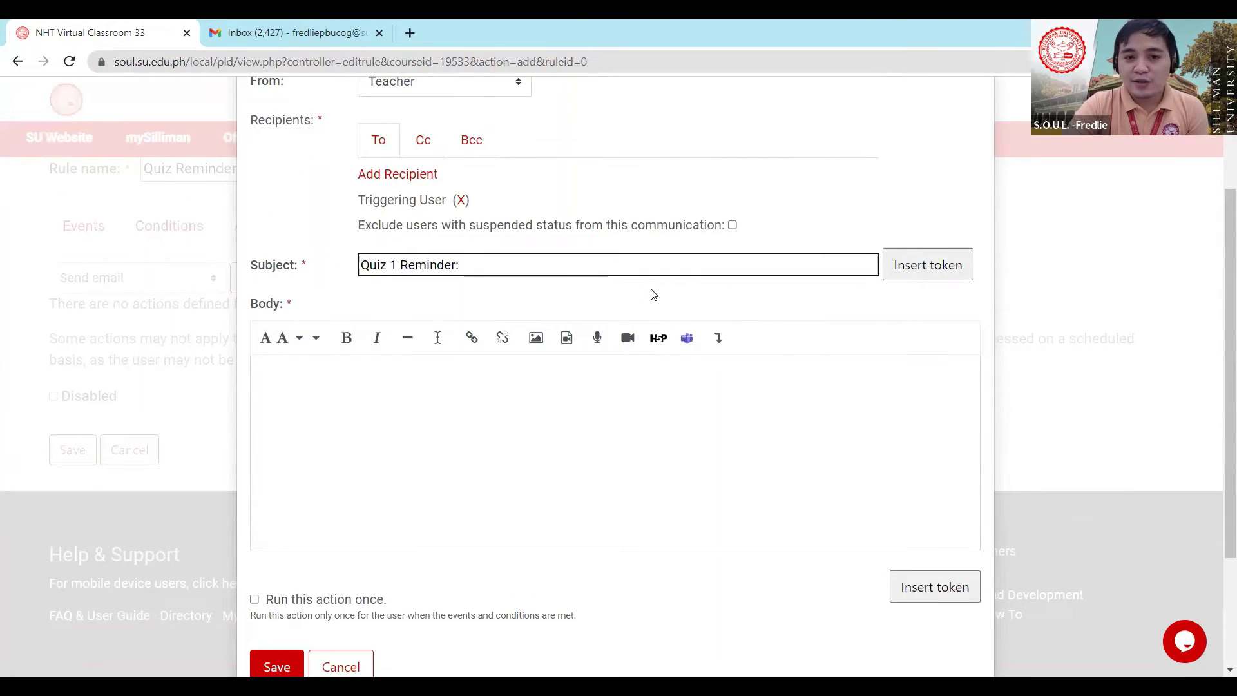
{"action": "left_click", "coordinate": [929, 271]}
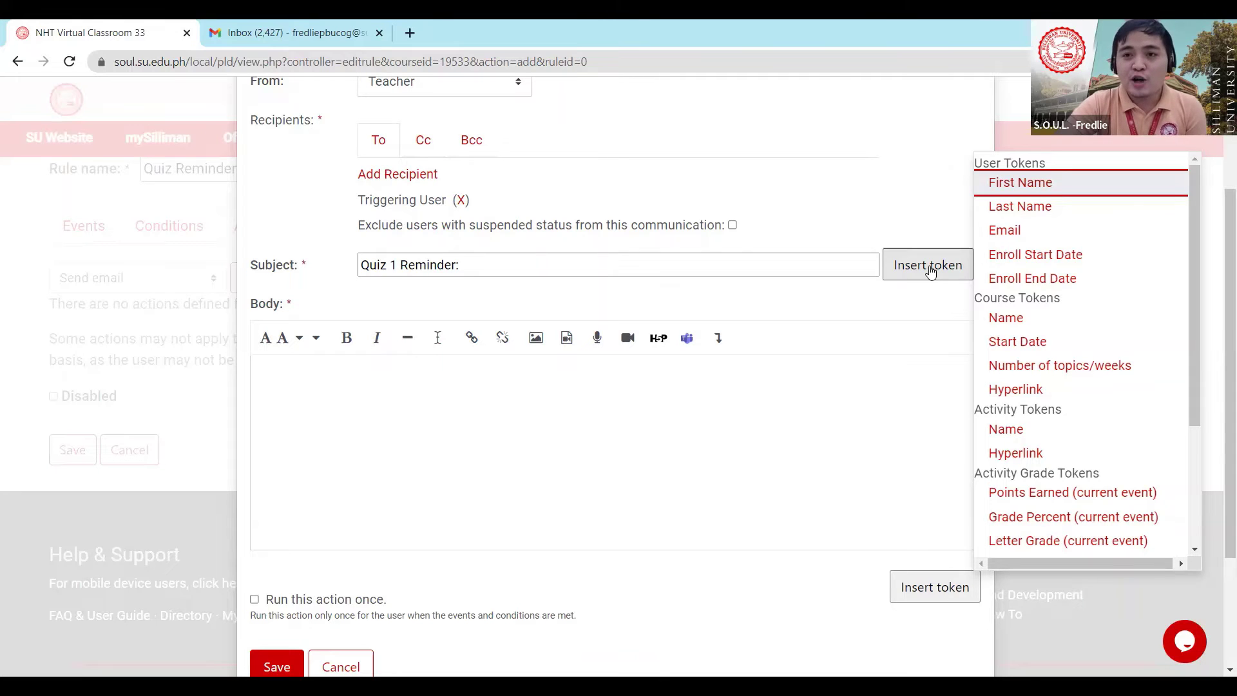
{"action": "left_click", "coordinate": [1023, 434]}
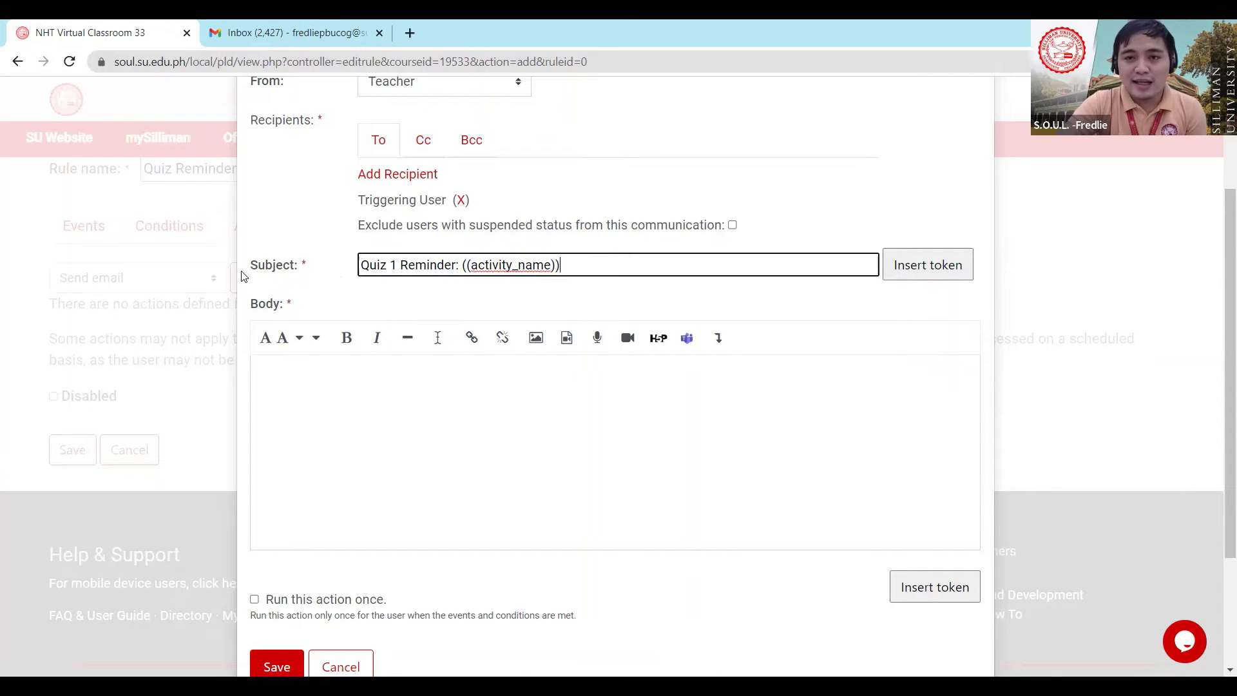
Paste the prepared reminder message, announcing the activity for February 17,2022 @ 2:00 P.M., into the email body
{"action": "scroll", "coordinate": [318, 307], "scroll_direction": "down", "scroll_amount": 1}
{"action": "left_click", "coordinate": [314, 302]}
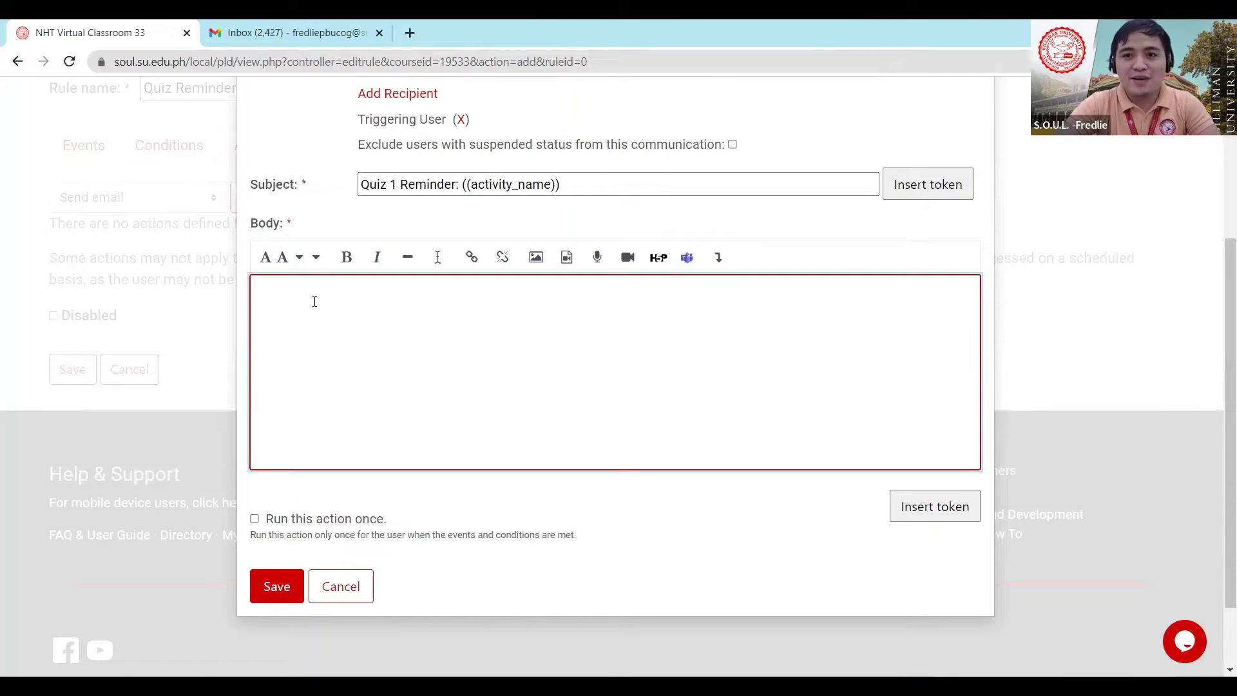
{"action": "key", "text": "ctrl+v"}
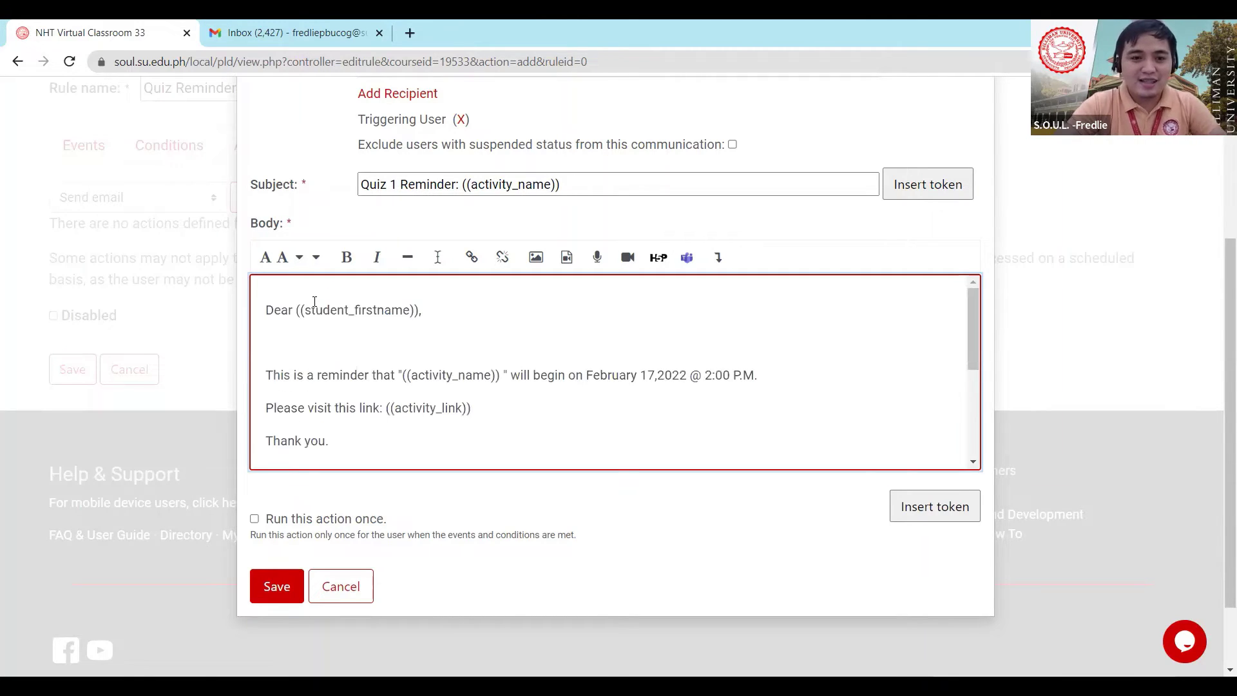
Remove the student first name, activity name and activity link tokens from the body, and join the link sentence onto the reminder sentence
{"action": "scroll", "coordinate": [419, 332], "scroll_direction": "up", "scroll_amount": 1}
{"action": "left_click_drag", "start_coordinate": [419, 391], "coordinate": [295, 382]}
{"action": "key", "text": "BackSpace"}
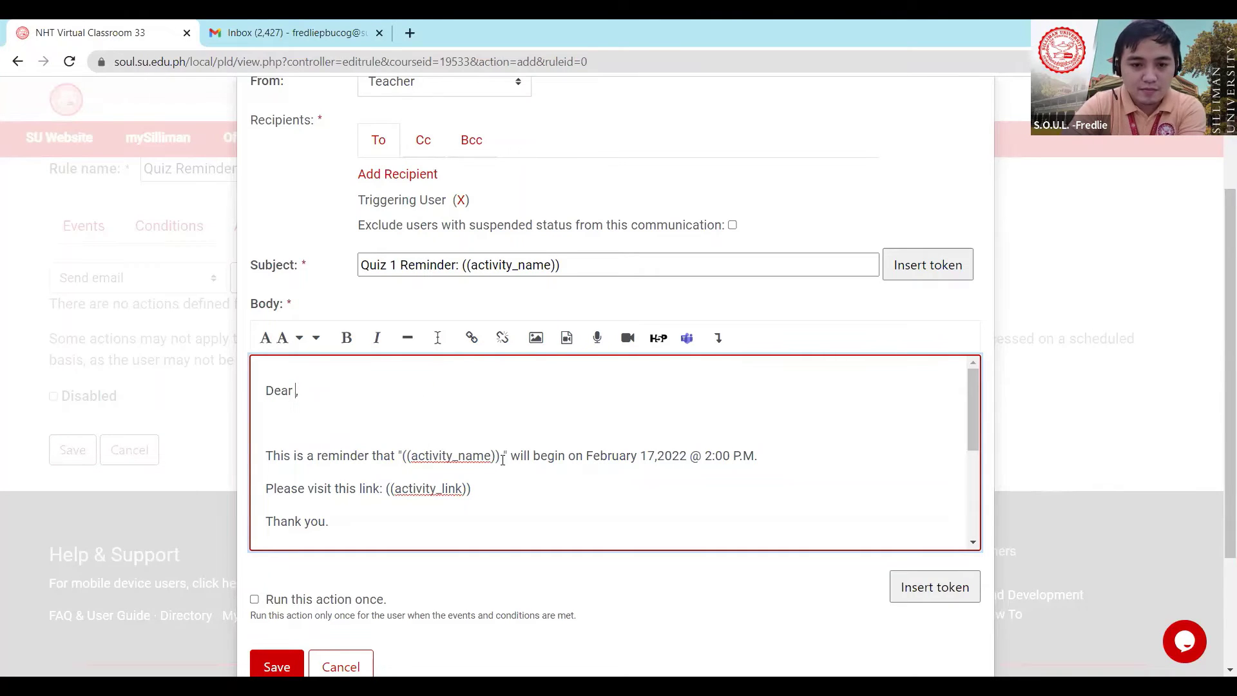
{"action": "left_click_drag", "start_coordinate": [500, 458], "coordinate": [403, 451]}
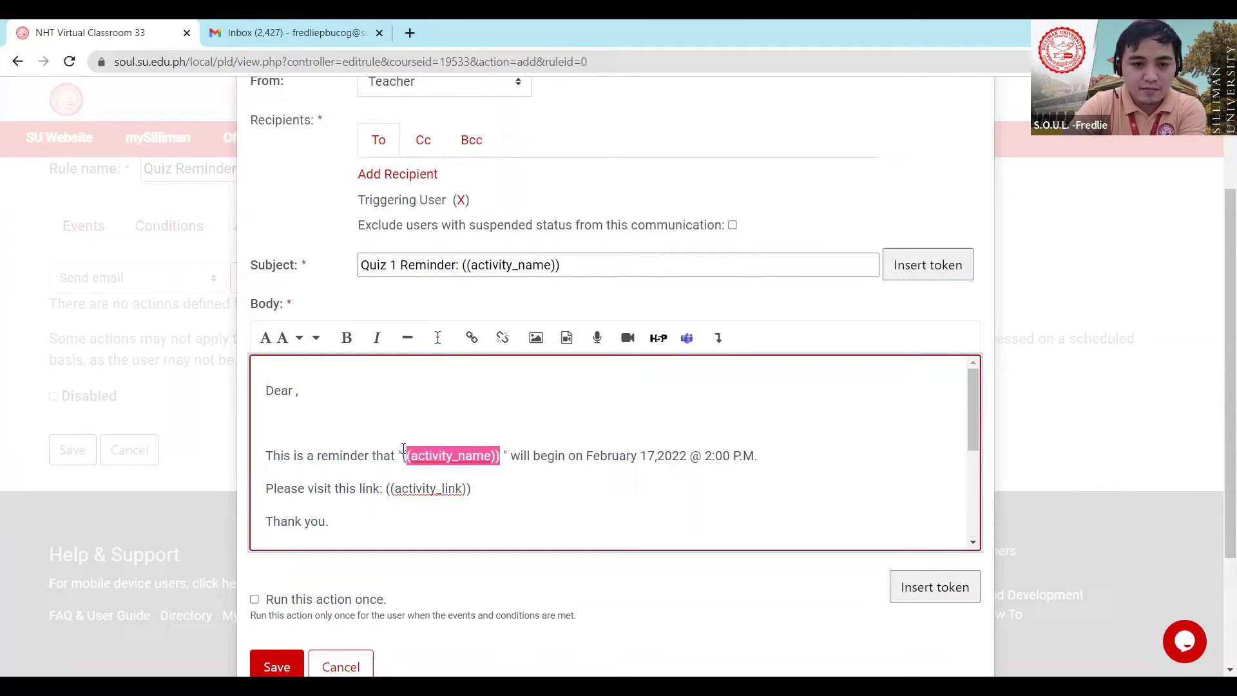
{"action": "key", "text": "BackSpace"}
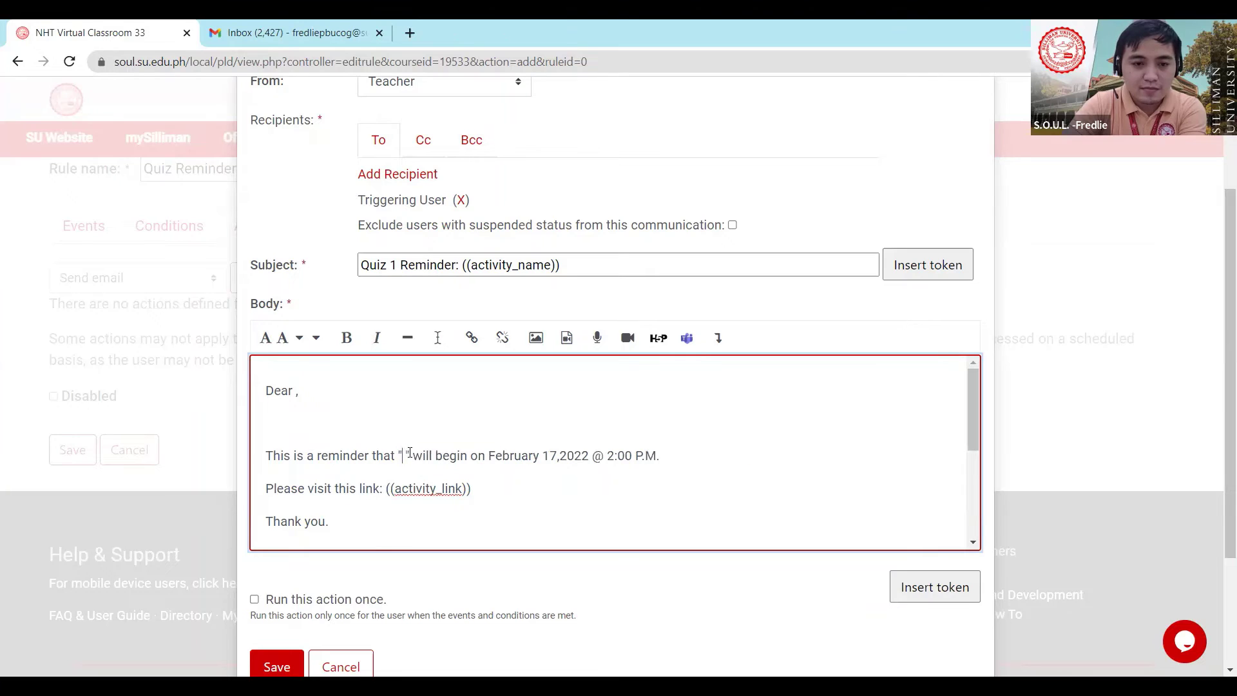
{"action": "left_click", "coordinate": [267, 490]}
{"action": "key", "text": "BackSpace"}
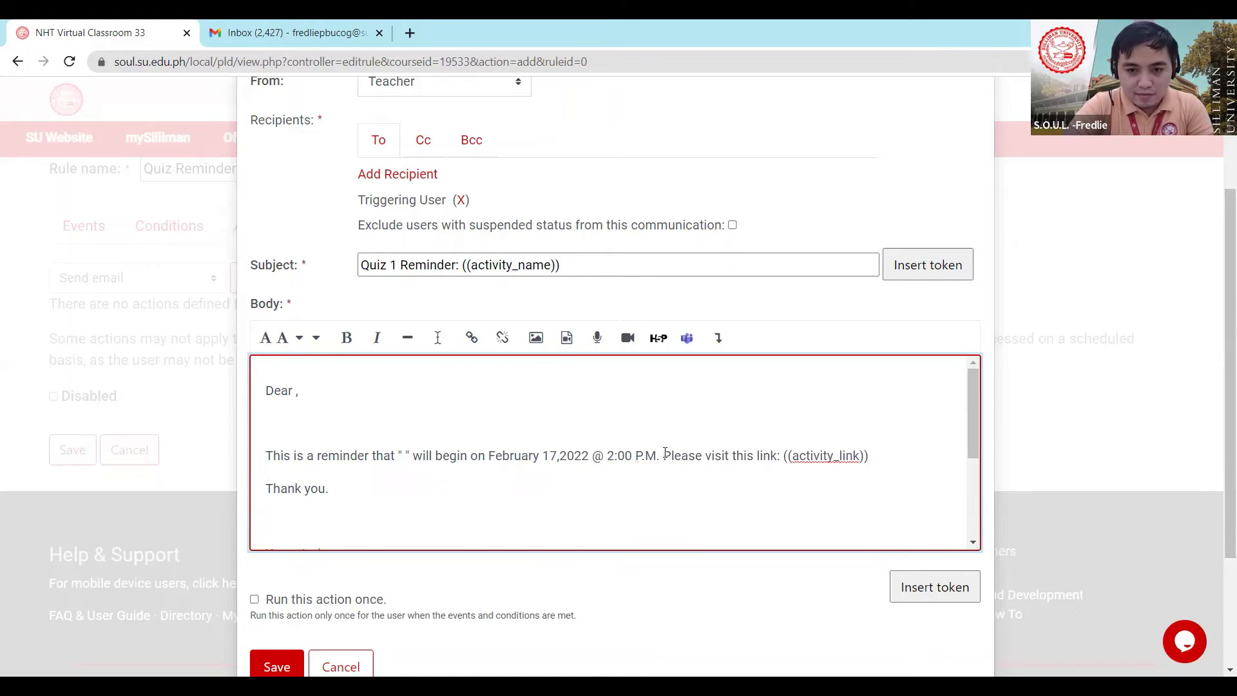
{"action": "left_click", "coordinate": [786, 455]}
{"action": "left_click_drag", "start_coordinate": [786, 456], "coordinate": [892, 464]}
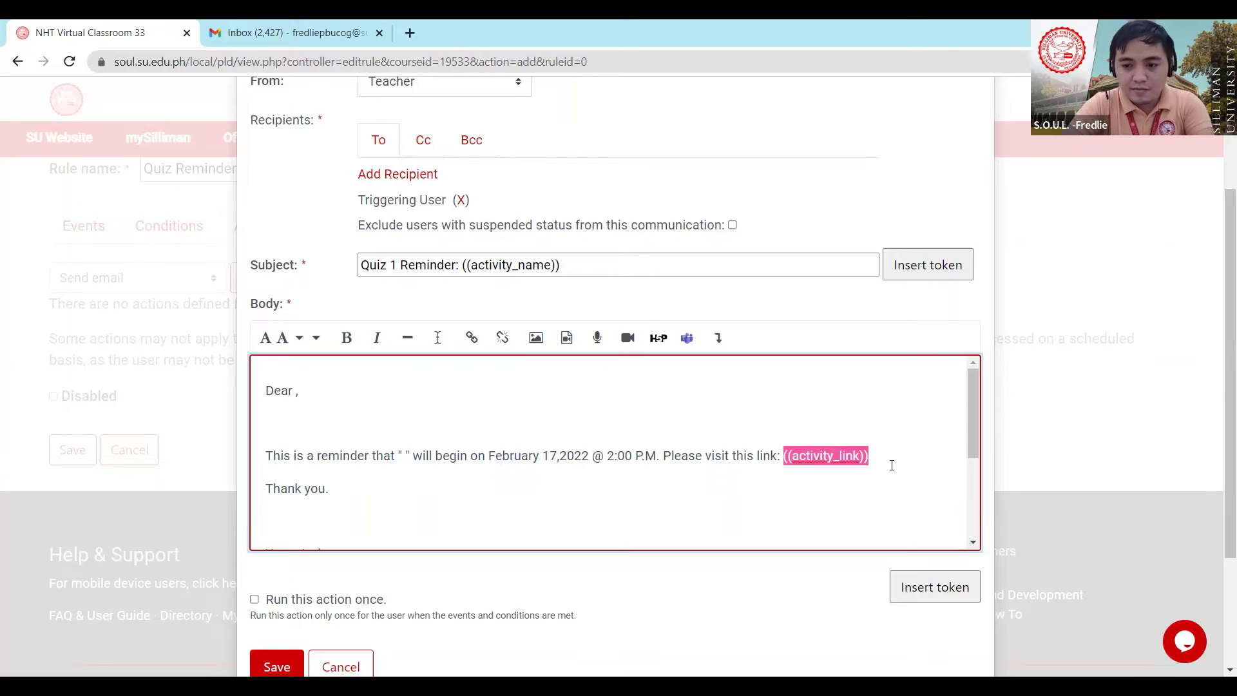
{"action": "key", "text": "BackSpace"}
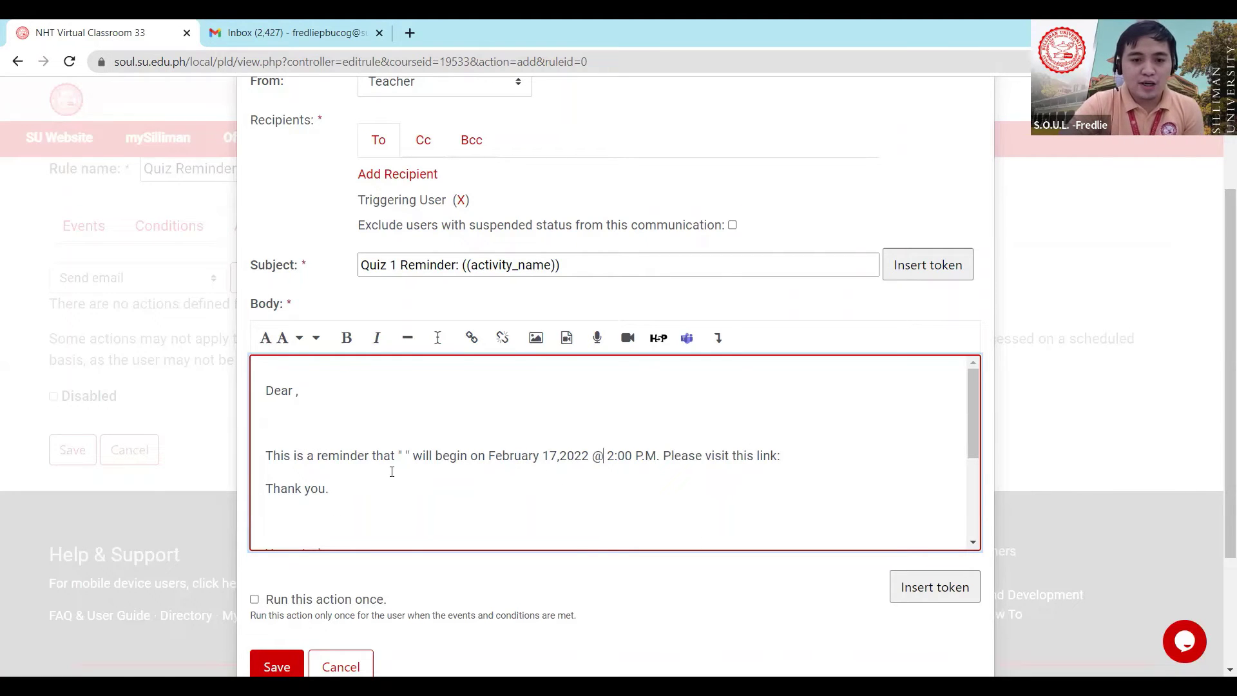
Insert the user First Name token after "Dear" in the email body's greeting
{"action": "scroll", "coordinate": [472, 450], "scroll_direction": "down", "scroll_amount": 3}
{"action": "scroll", "coordinate": [473, 447], "scroll_direction": "up", "scroll_amount": 3}
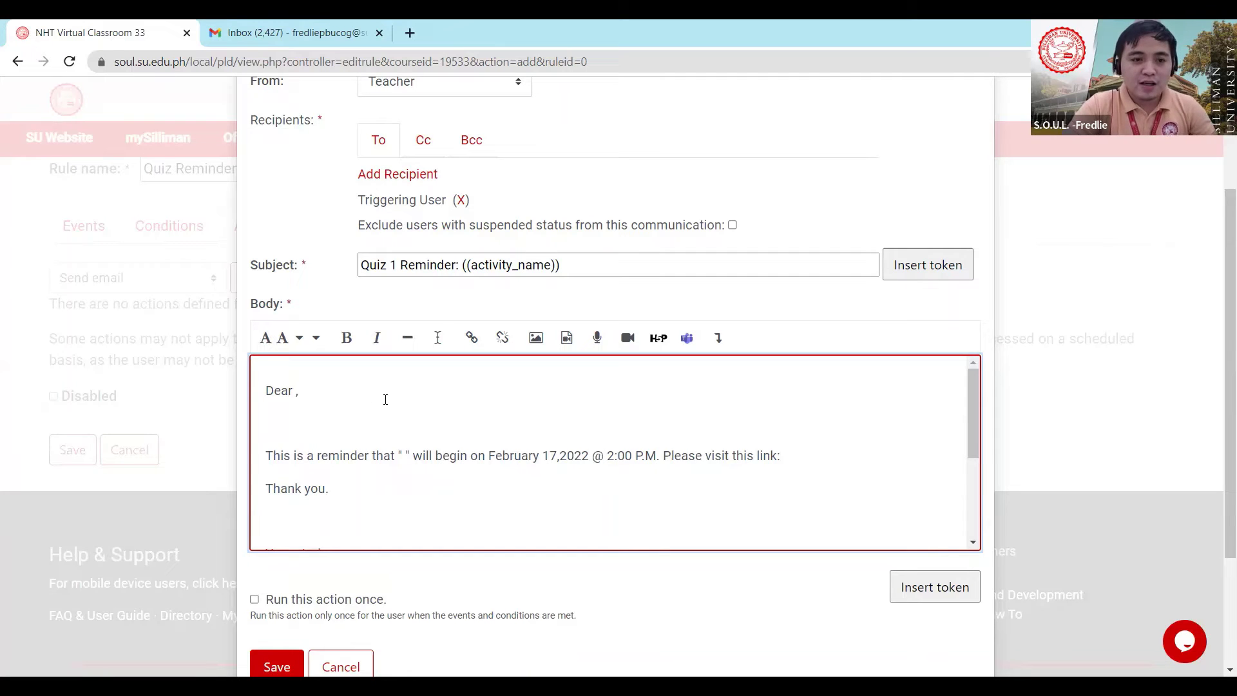
{"action": "scroll", "coordinate": [393, 406], "scroll_direction": "down", "scroll_amount": 2}
{"action": "scroll", "coordinate": [391, 410], "scroll_direction": "up", "scroll_amount": 2}
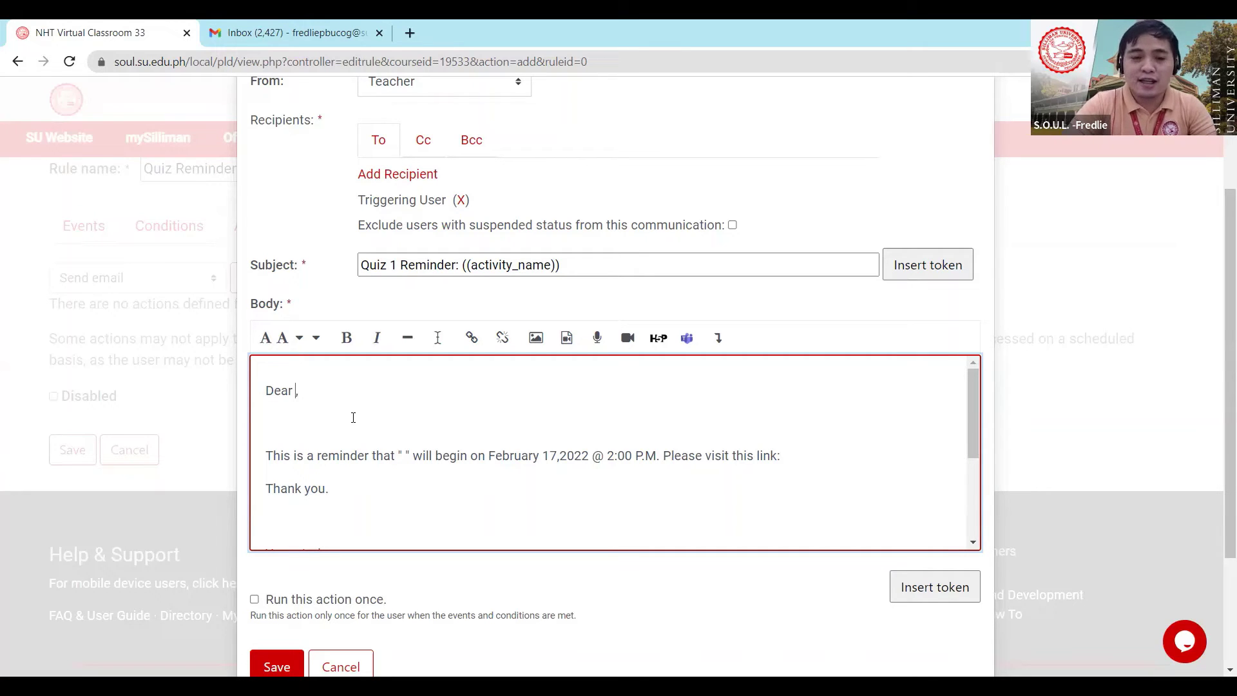
{"action": "left_click", "coordinate": [922, 593]}
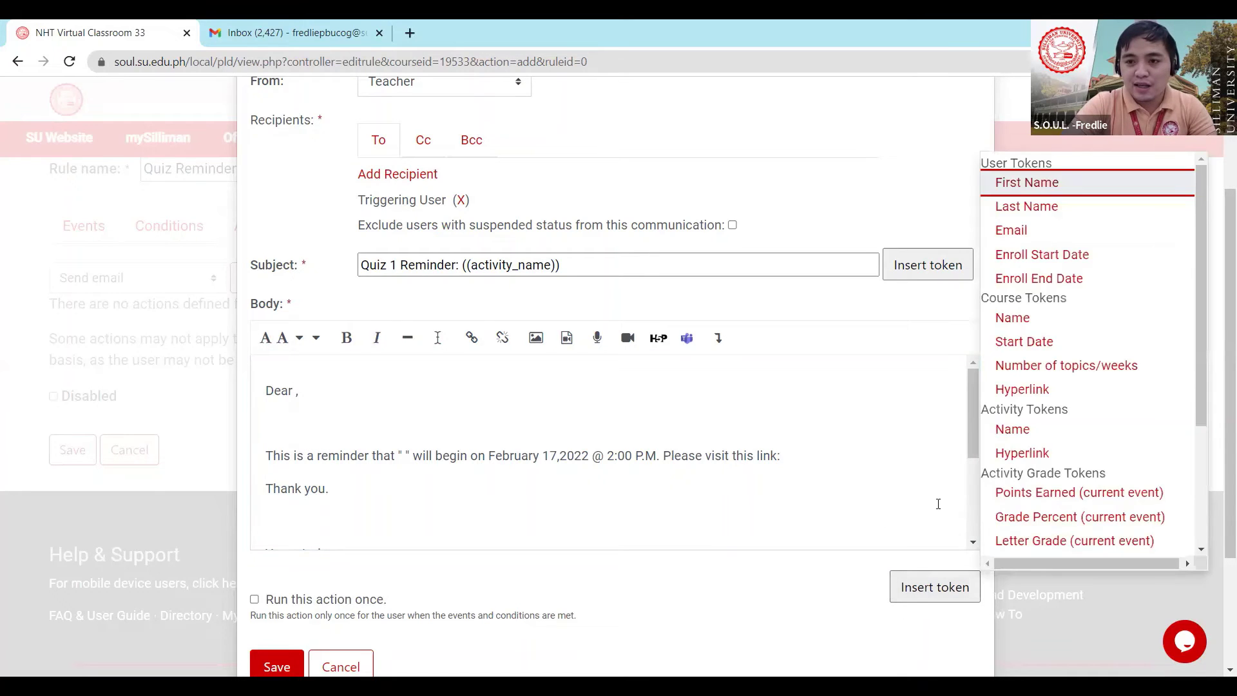
{"action": "left_click", "coordinate": [1022, 186]}
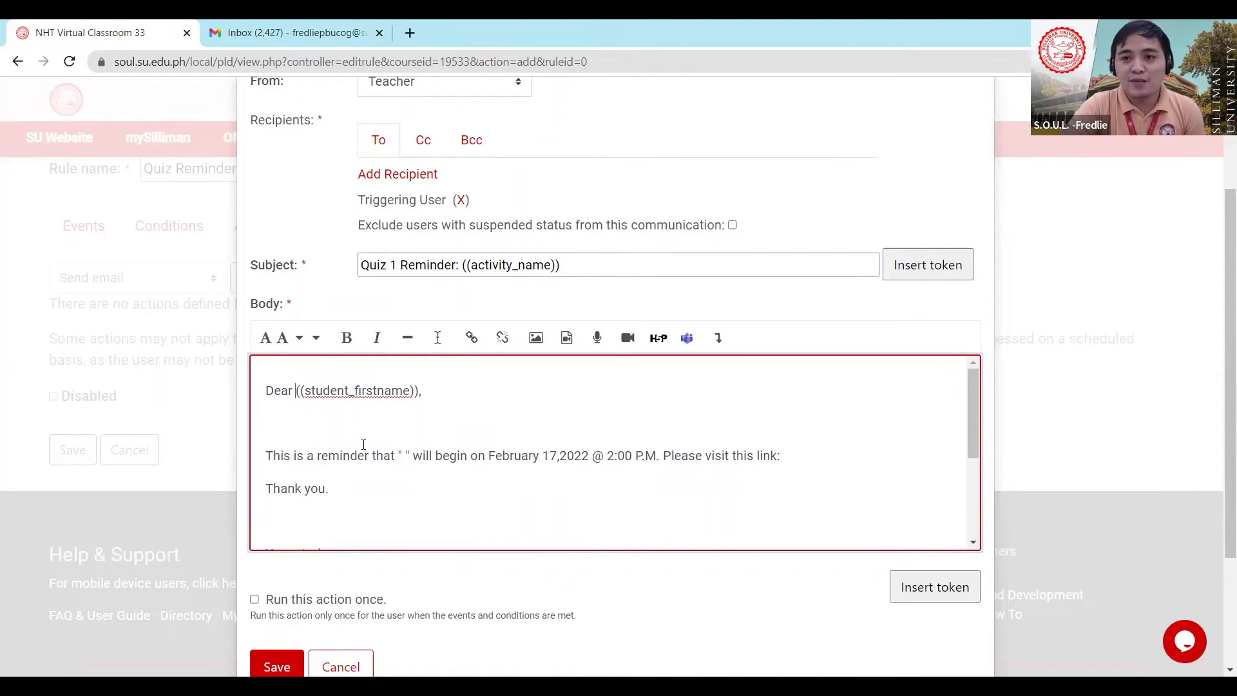
Insert the activity Name token between the quotation marks in the "This is a reminder that" sentence
{"action": "scroll", "coordinate": [307, 427], "scroll_direction": "down", "scroll_amount": 3}
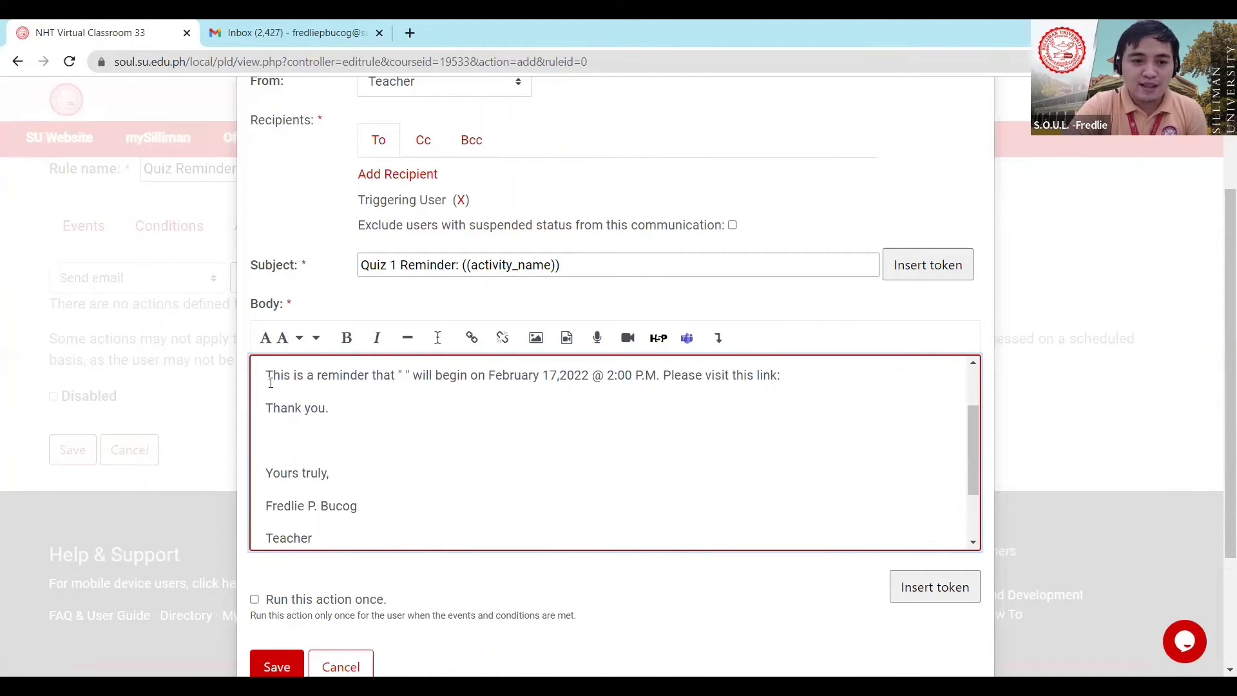
{"action": "left_click", "coordinate": [405, 374]}
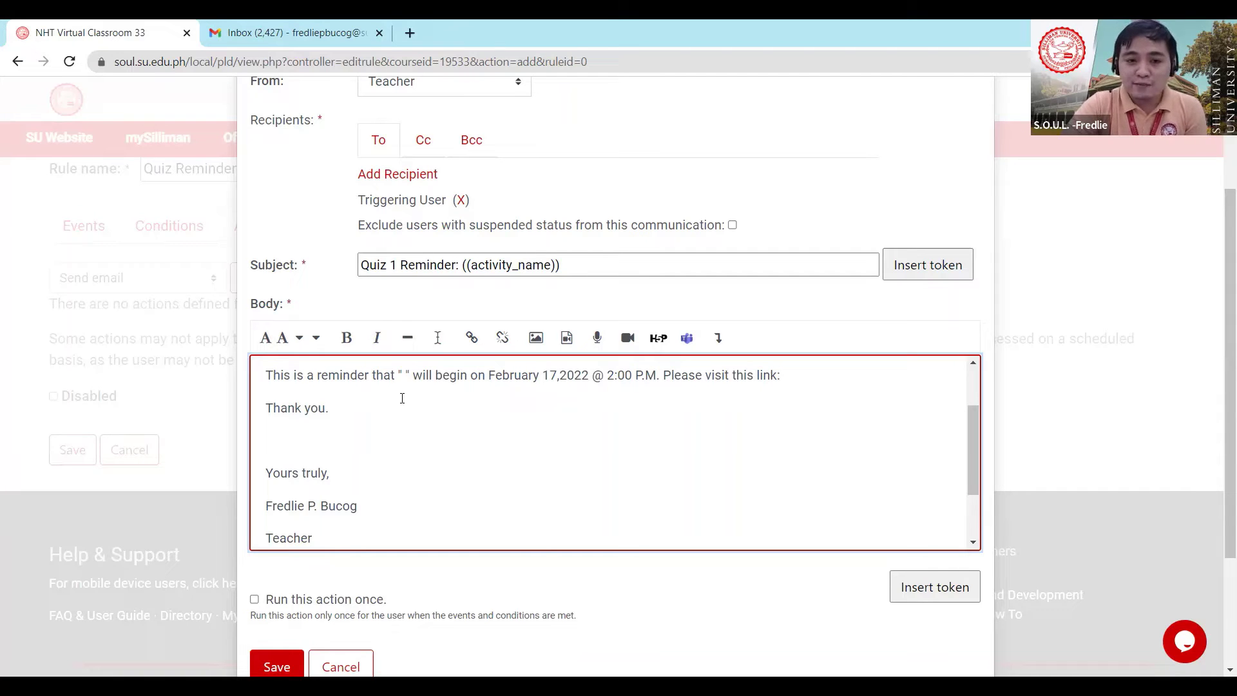
{"action": "left_click", "coordinate": [916, 590]}
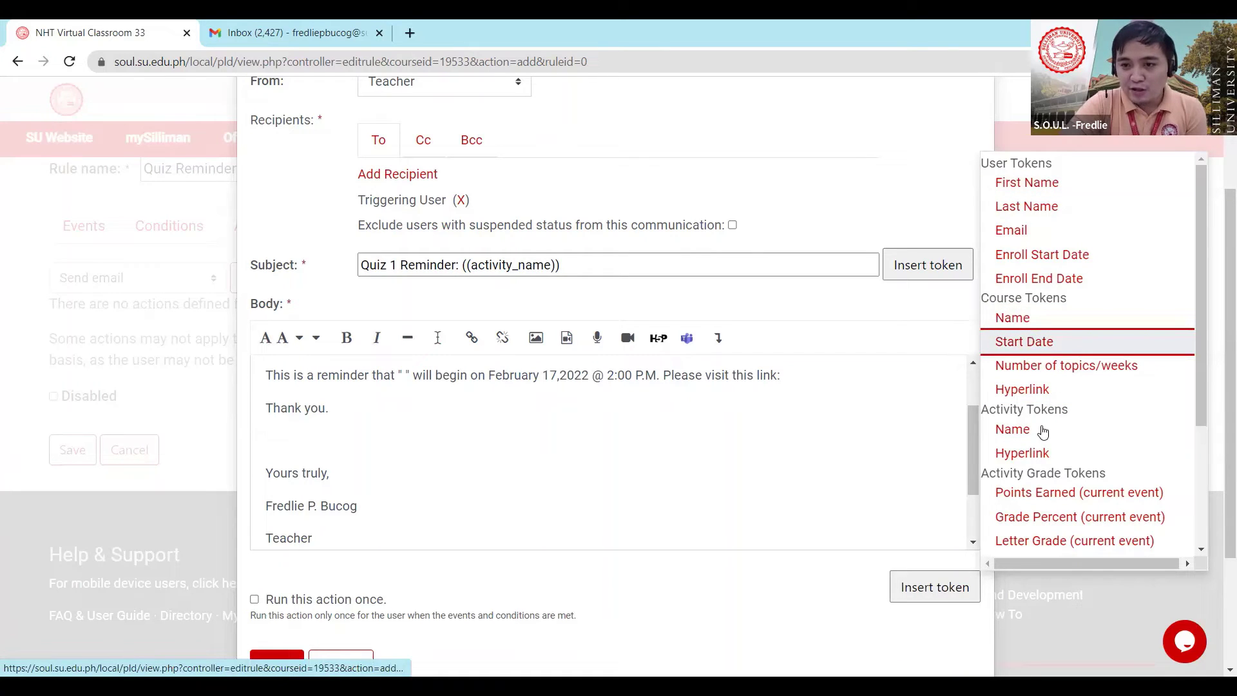
{"action": "scroll", "coordinate": [1038, 354], "scroll_direction": "down", "scroll_amount": 1}
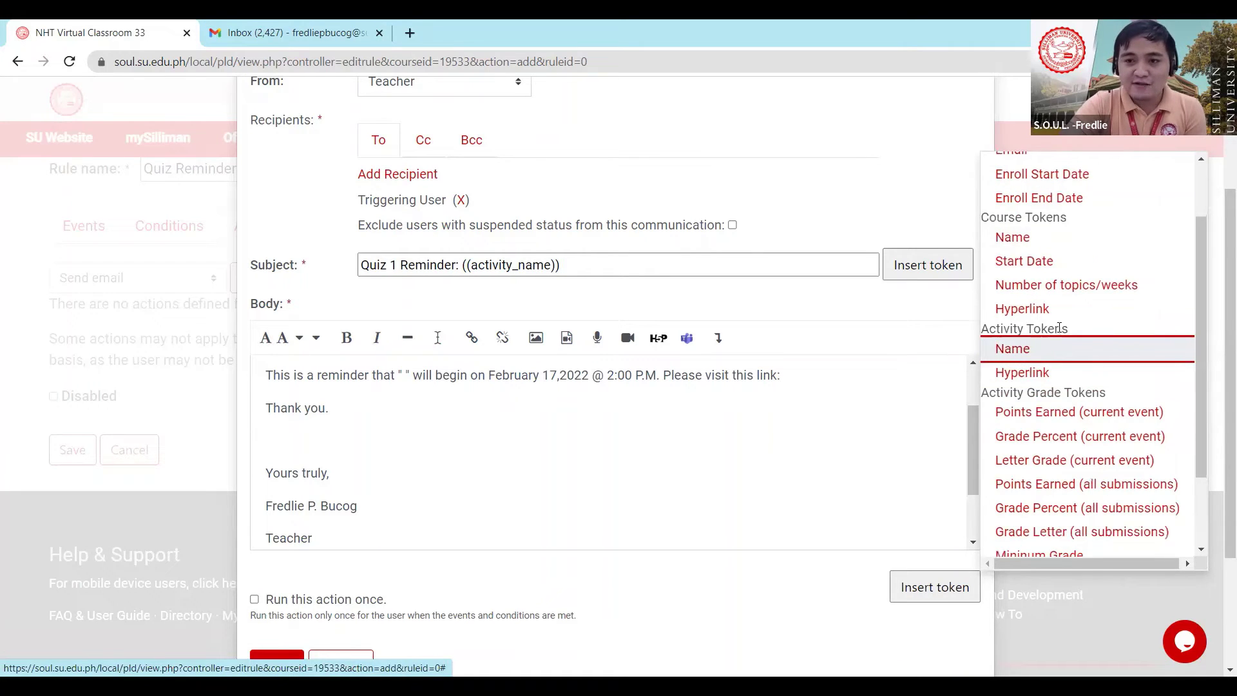
{"action": "left_click", "coordinate": [1013, 352]}
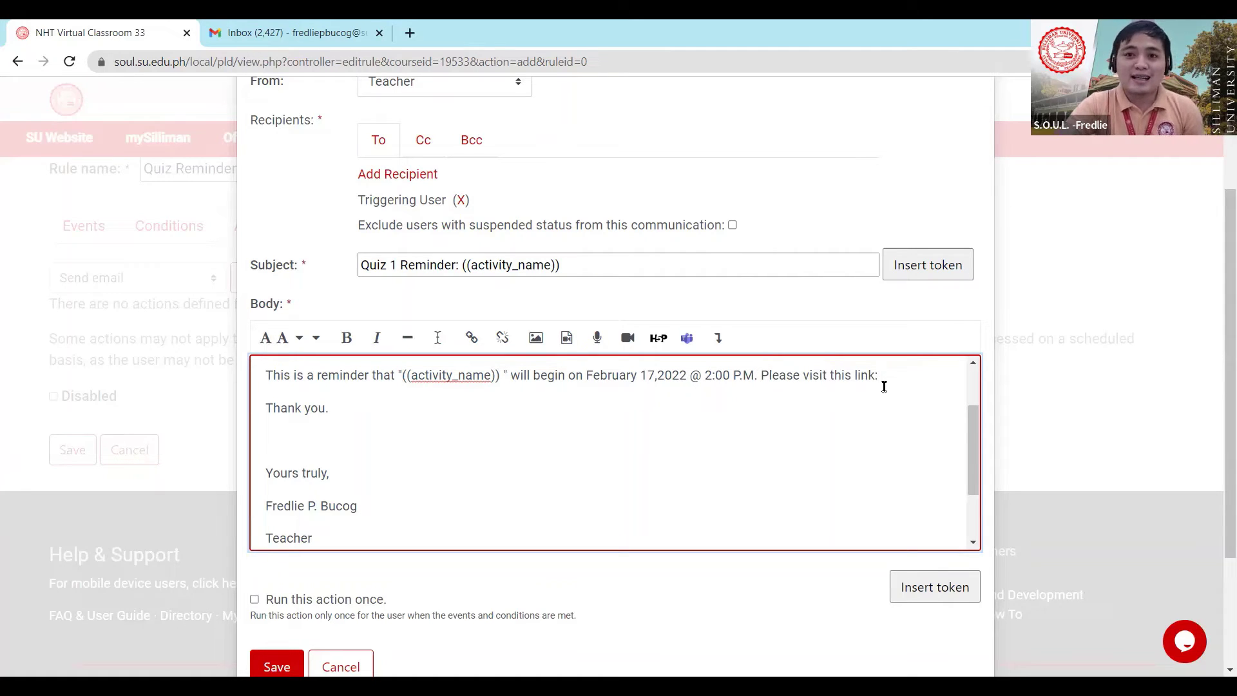
Insert the activity Hyperlink token after "Please visit this link:" and save the email action
{"action": "left_click", "coordinate": [920, 592]}
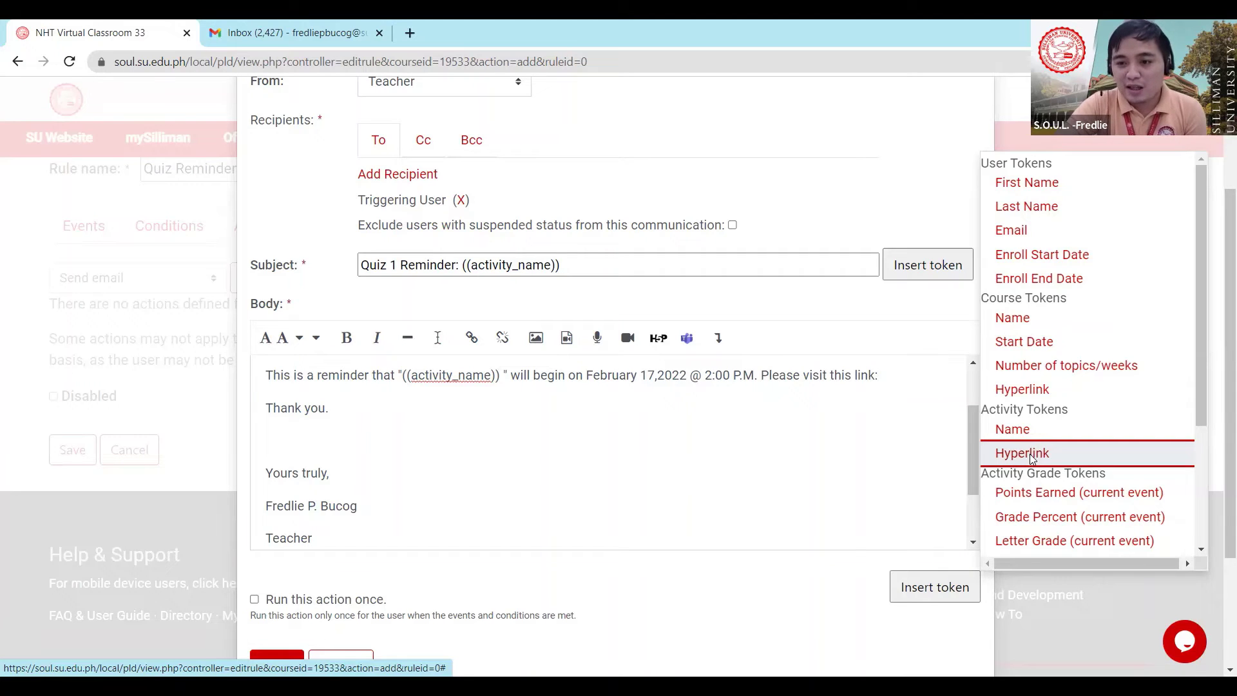
{"action": "left_click", "coordinate": [1031, 456]}
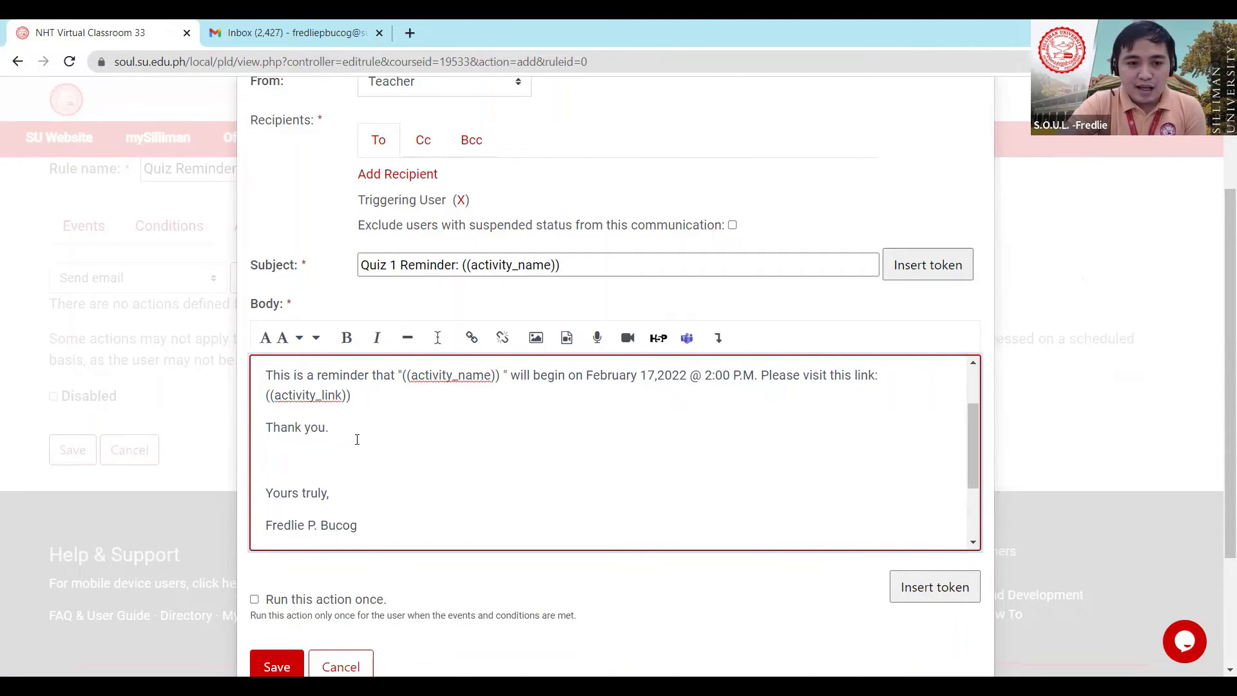
{"action": "scroll", "coordinate": [304, 434], "scroll_direction": "down", "scroll_amount": 3}
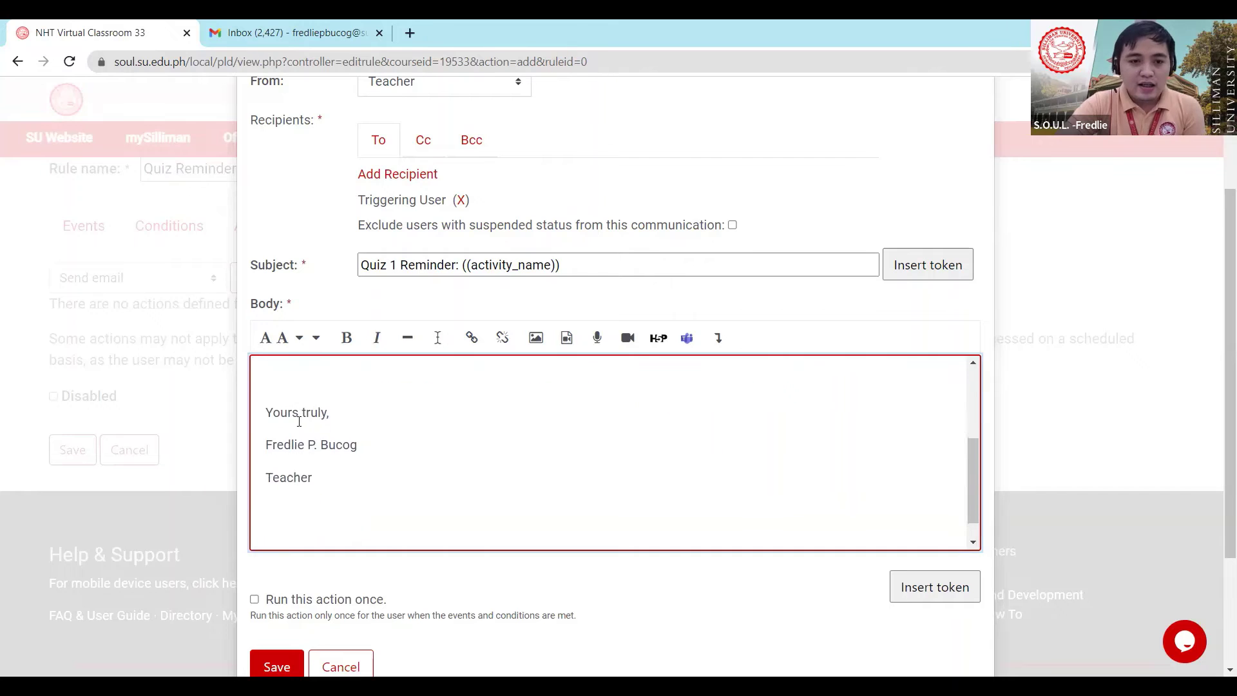
{"action": "scroll", "coordinate": [585, 395], "scroll_direction": "down", "scroll_amount": 2}
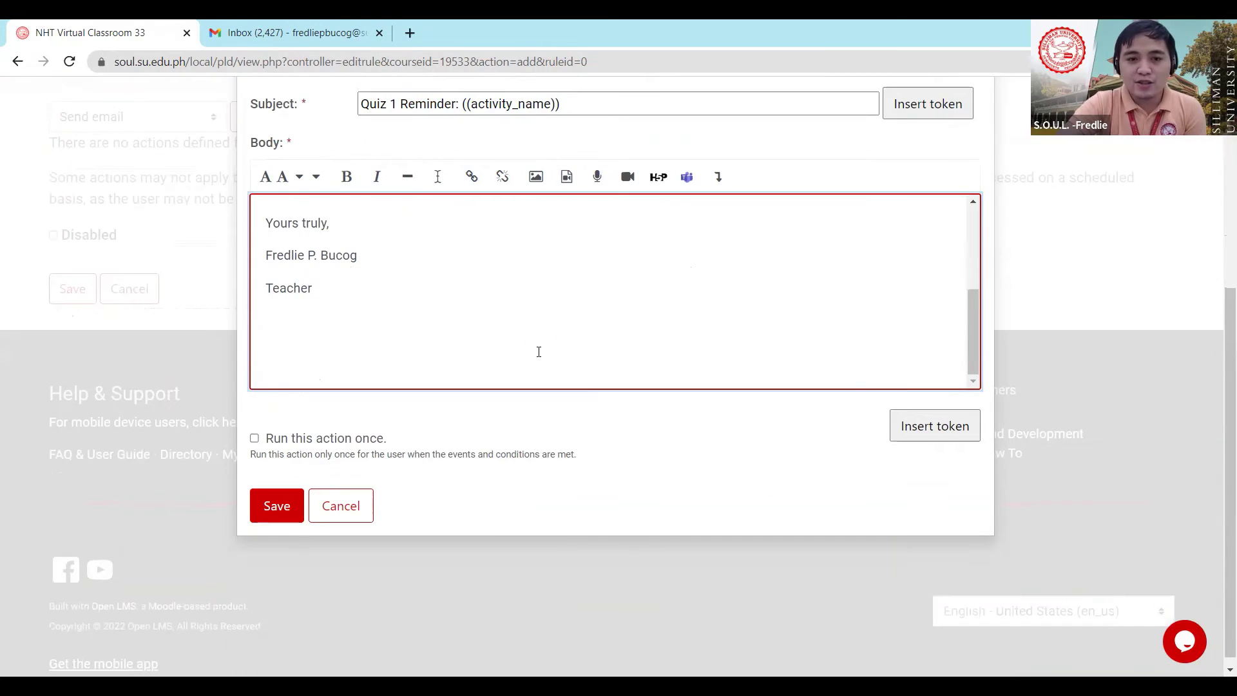
{"action": "scroll", "coordinate": [525, 351], "scroll_direction": "up", "scroll_amount": 5}
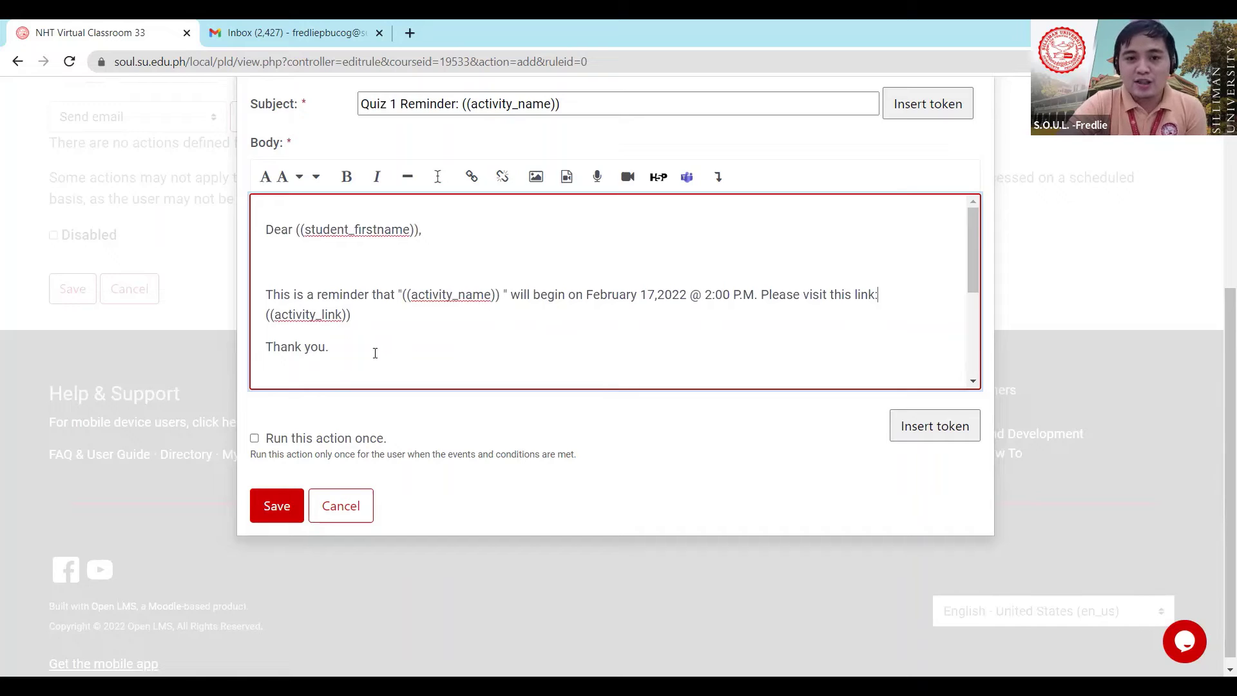
{"action": "left_click", "coordinate": [275, 516]}
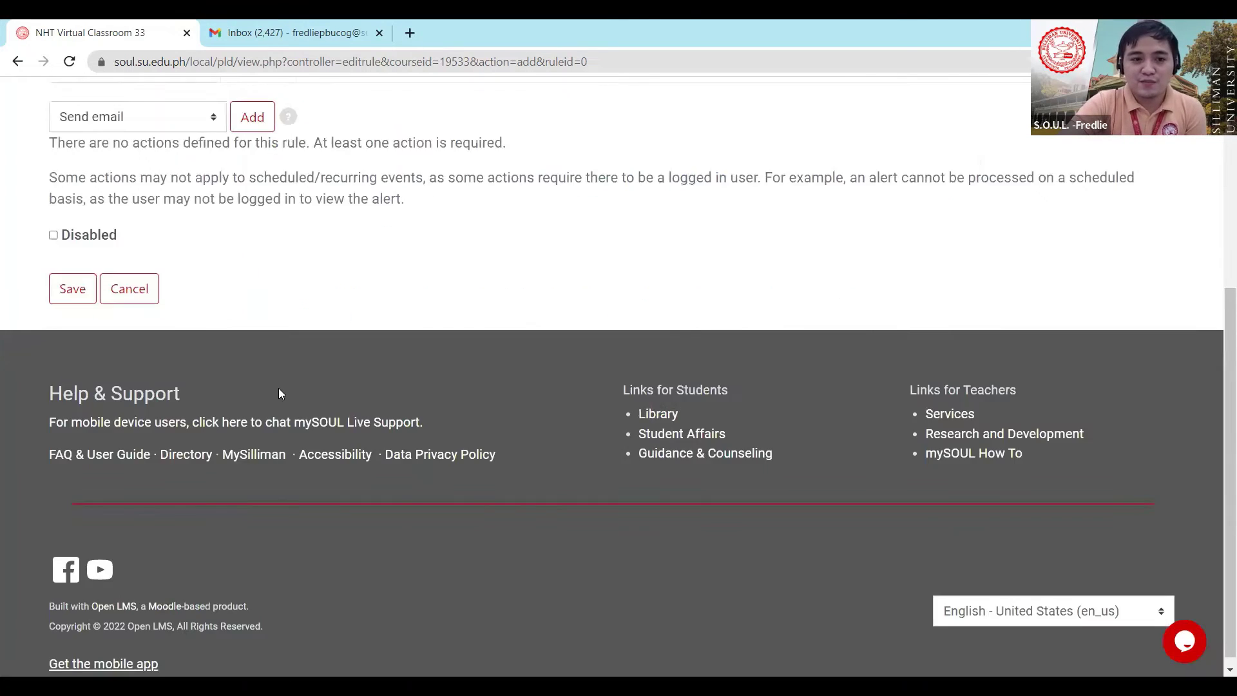
Save the Quiz Reminder 1 rule and show the details of its Send email action in the rules list
{"action": "scroll", "coordinate": [535, 300], "scroll_direction": "up", "scroll_amount": 5}
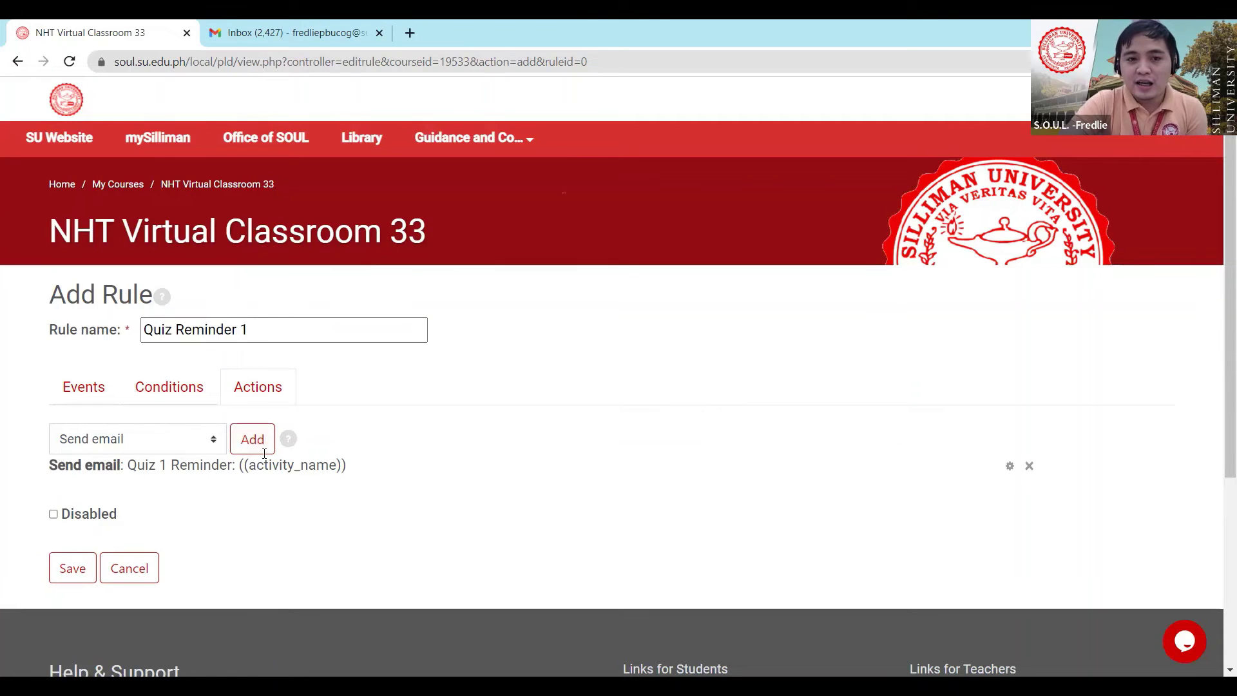
{"action": "left_click", "coordinate": [65, 577]}
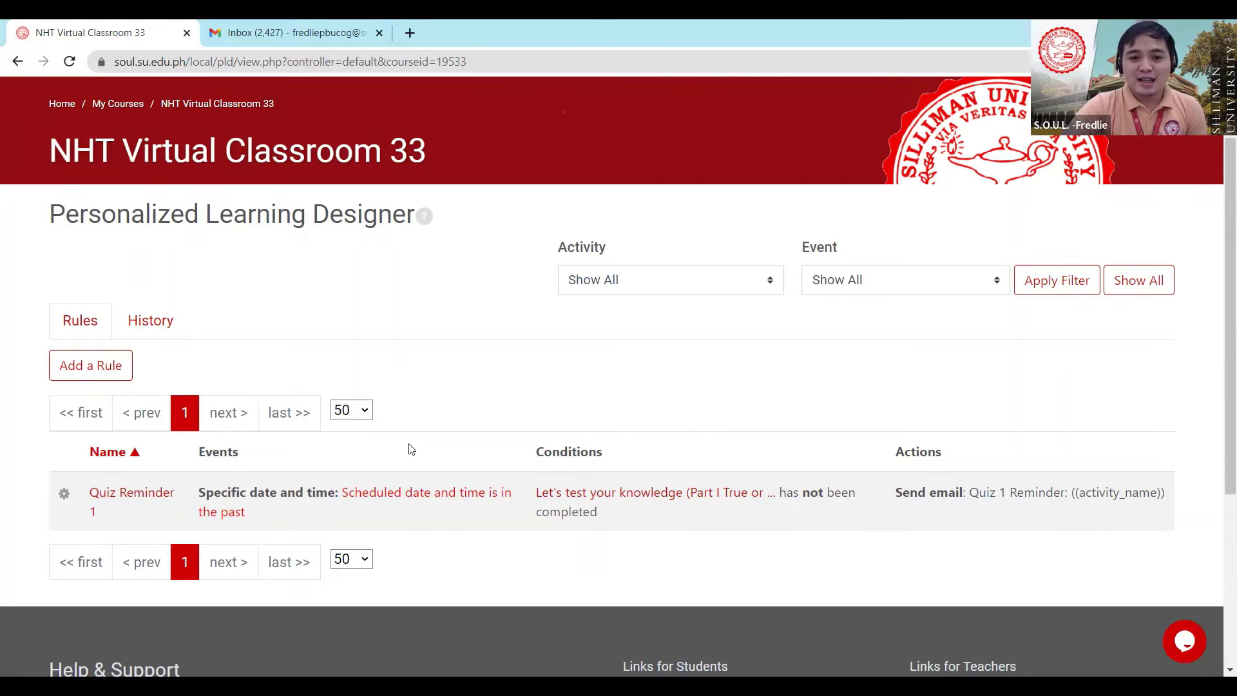
{"action": "scroll", "coordinate": [413, 479], "scroll_direction": "down", "scroll_amount": 1}
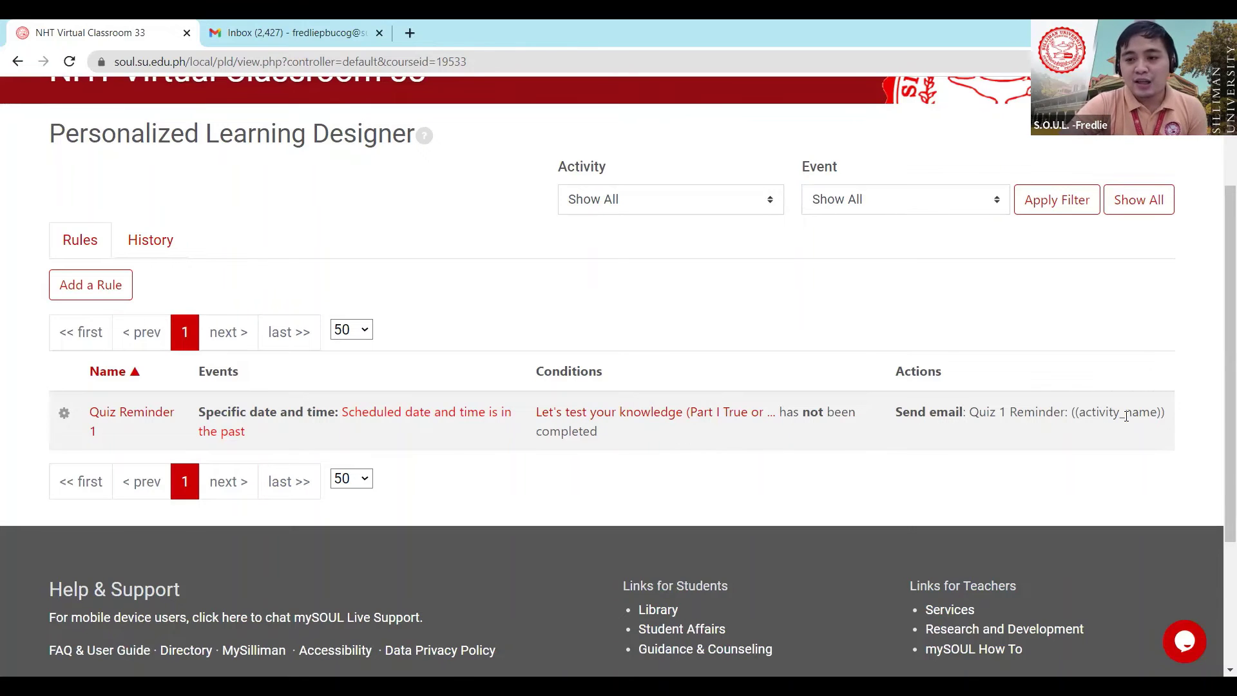
{"action": "mouse_move", "coordinate": [1114, 414]}
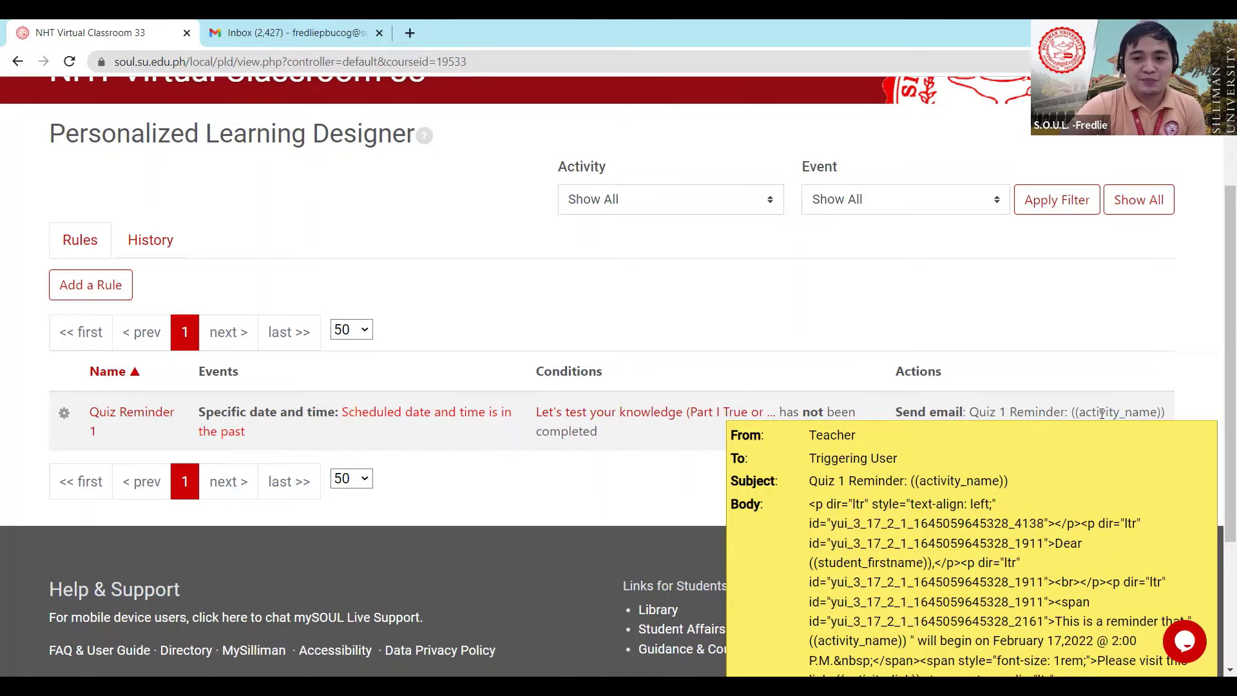
Show the management options available for the Quiz Reminder 1 rule and dismiss them without choosing any
{"action": "left_click", "coordinate": [64, 416]}
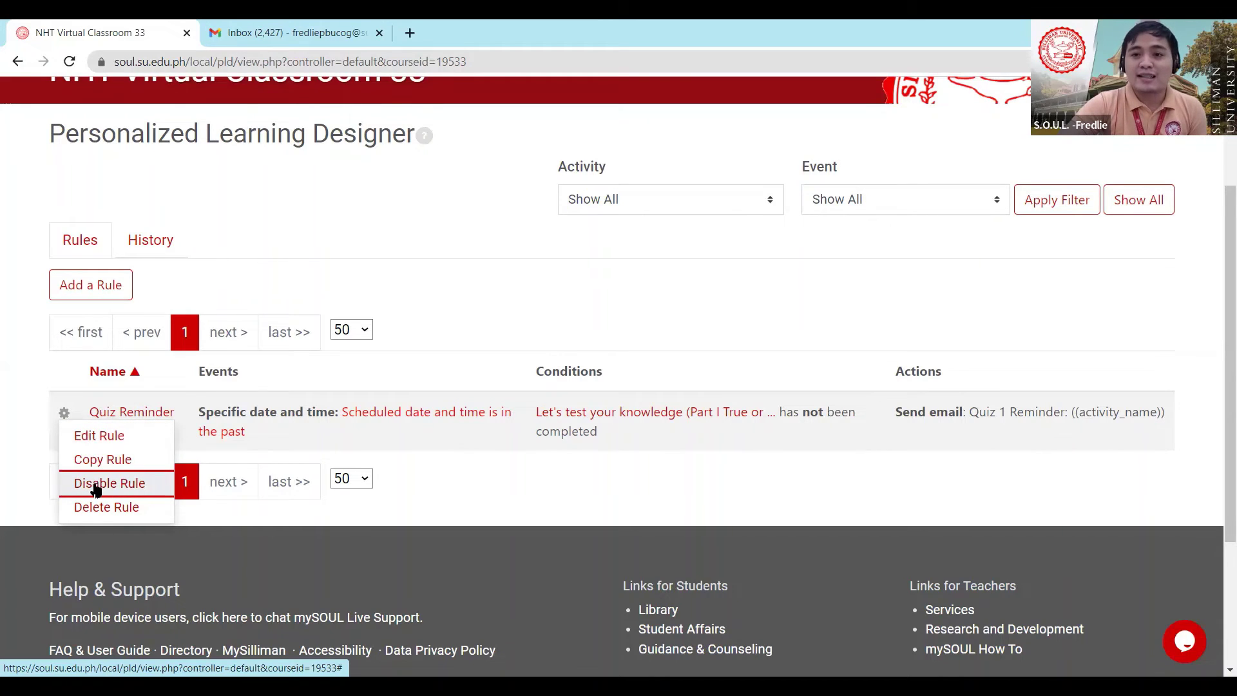
{"action": "left_click", "coordinate": [469, 331]}
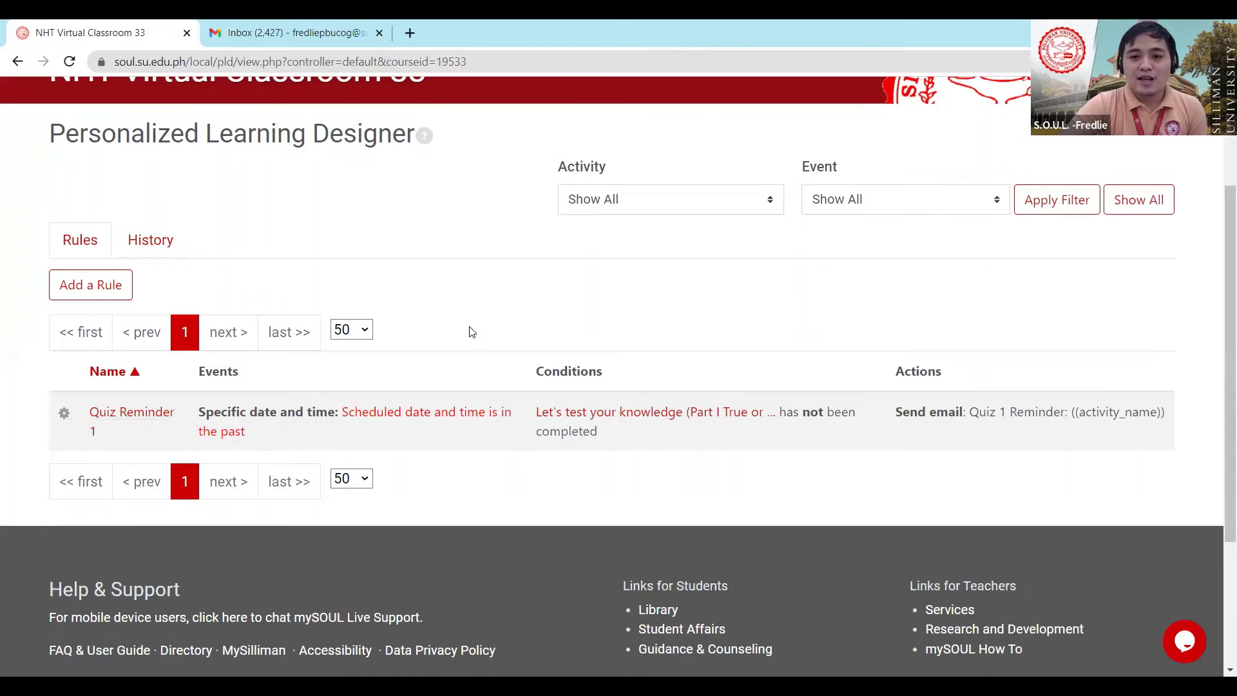
Return to the NHT Virtual Classroom 33 course page and open the II. PLD Training 2 section
{"action": "scroll", "coordinate": [470, 334], "scroll_direction": "up", "scroll_amount": 1}
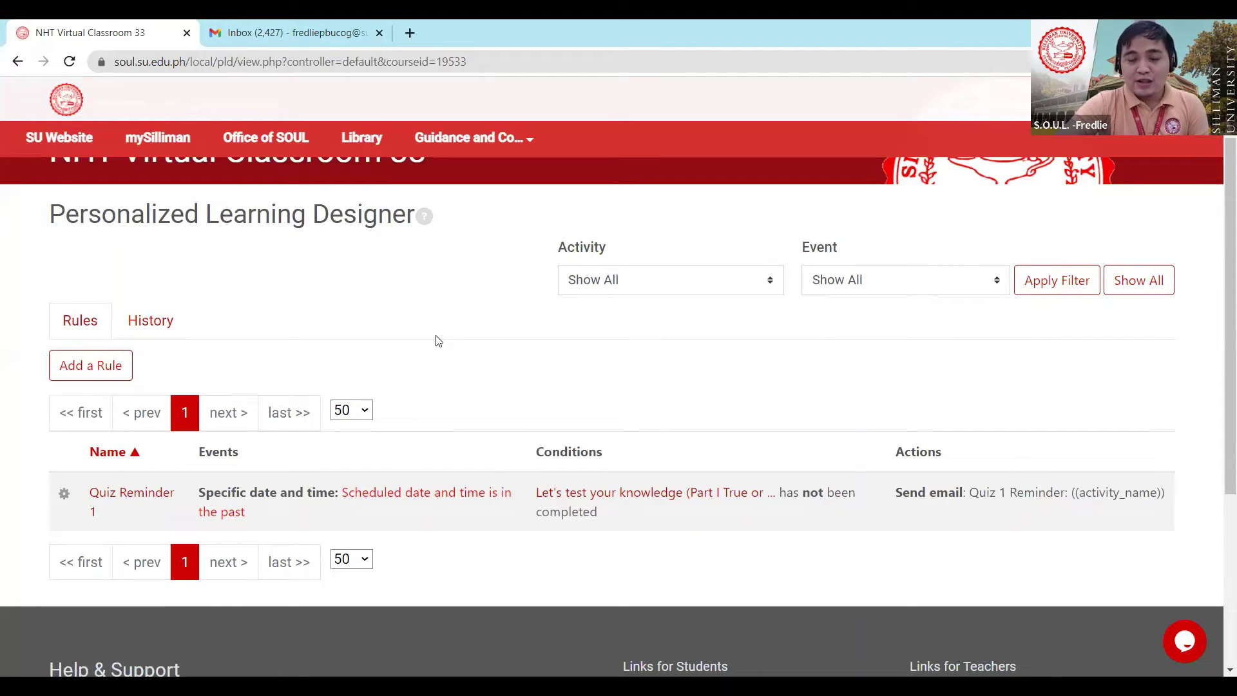
{"action": "scroll", "coordinate": [437, 340], "scroll_direction": "up", "scroll_amount": 2}
{"action": "left_click", "coordinate": [342, 253]}
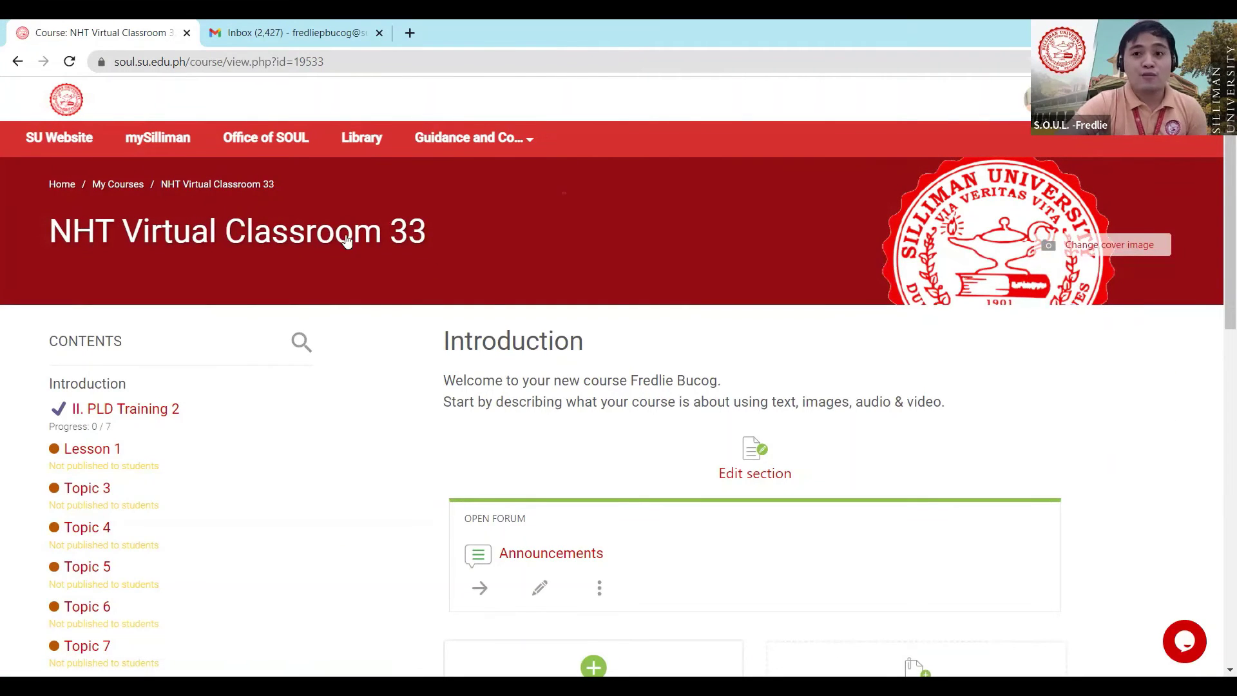
{"action": "scroll", "coordinate": [603, 422], "scroll_direction": "down", "scroll_amount": 5}
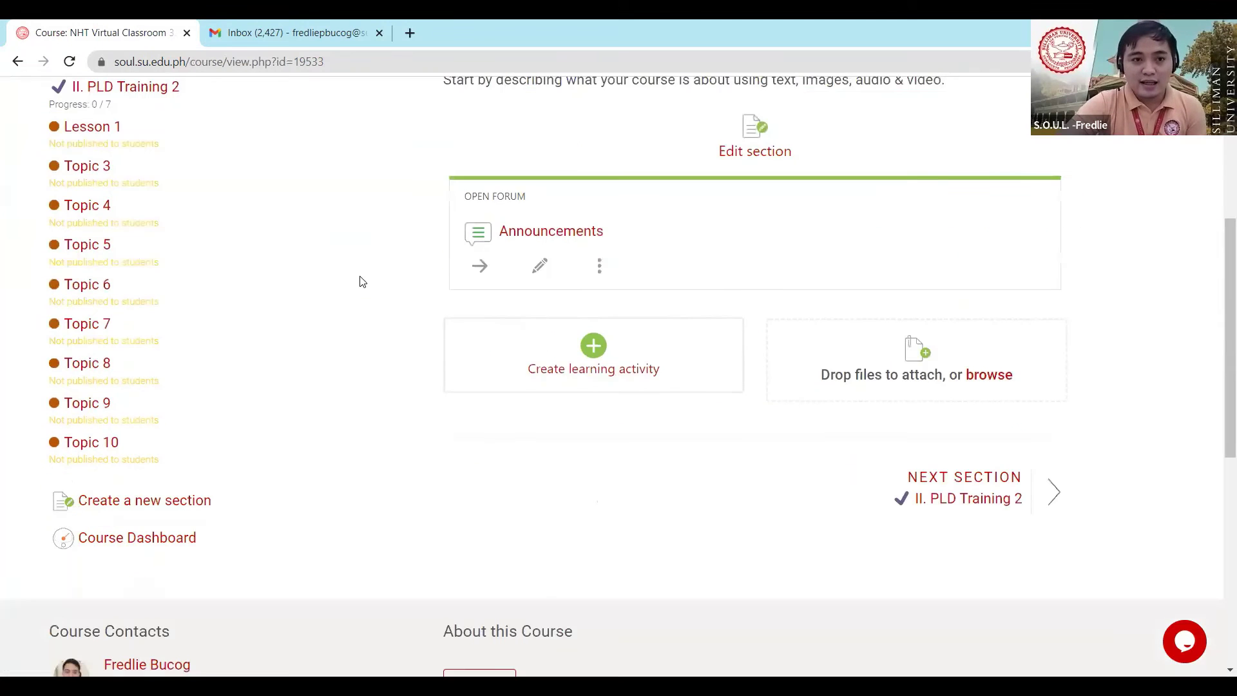
{"action": "scroll", "coordinate": [304, 284], "scroll_direction": "up", "scroll_amount": 3}
{"action": "left_click", "coordinate": [132, 255]}
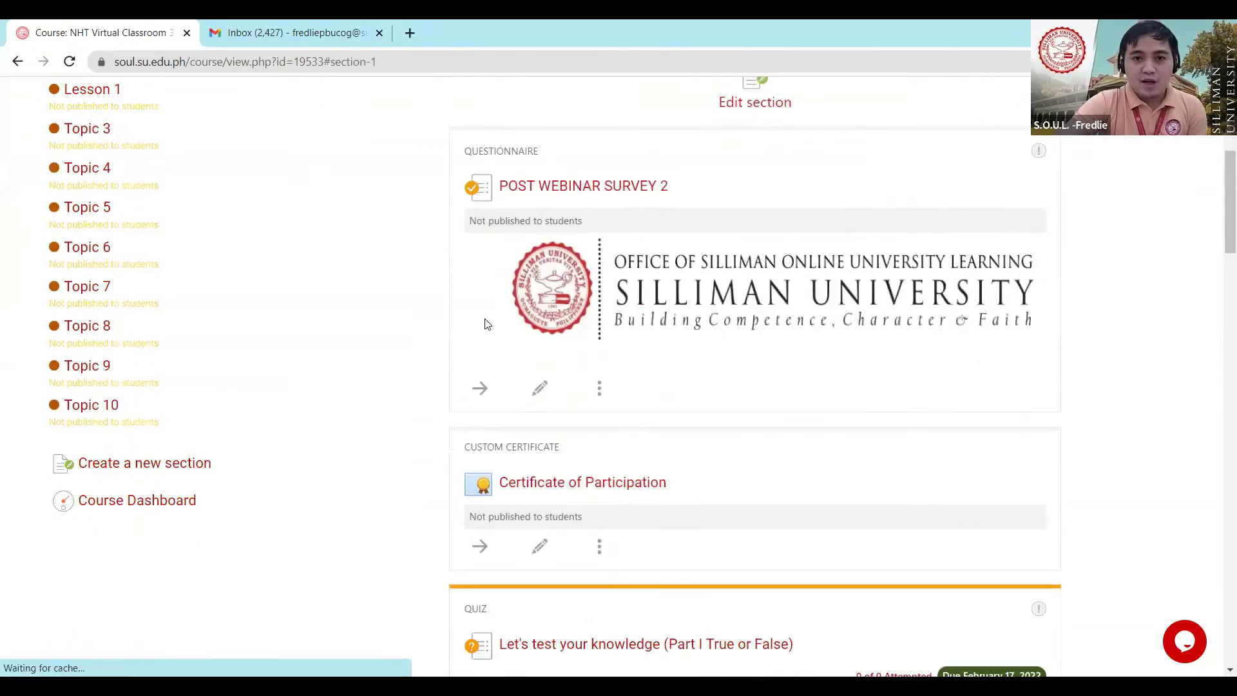
Open the settings of the Skills Exploration: Cybernews Research assignment and expand its availability options
{"action": "scroll", "coordinate": [487, 324], "scroll_direction": "down", "scroll_amount": 2}
{"action": "scroll", "coordinate": [485, 330], "scroll_direction": "down", "scroll_amount": 5}
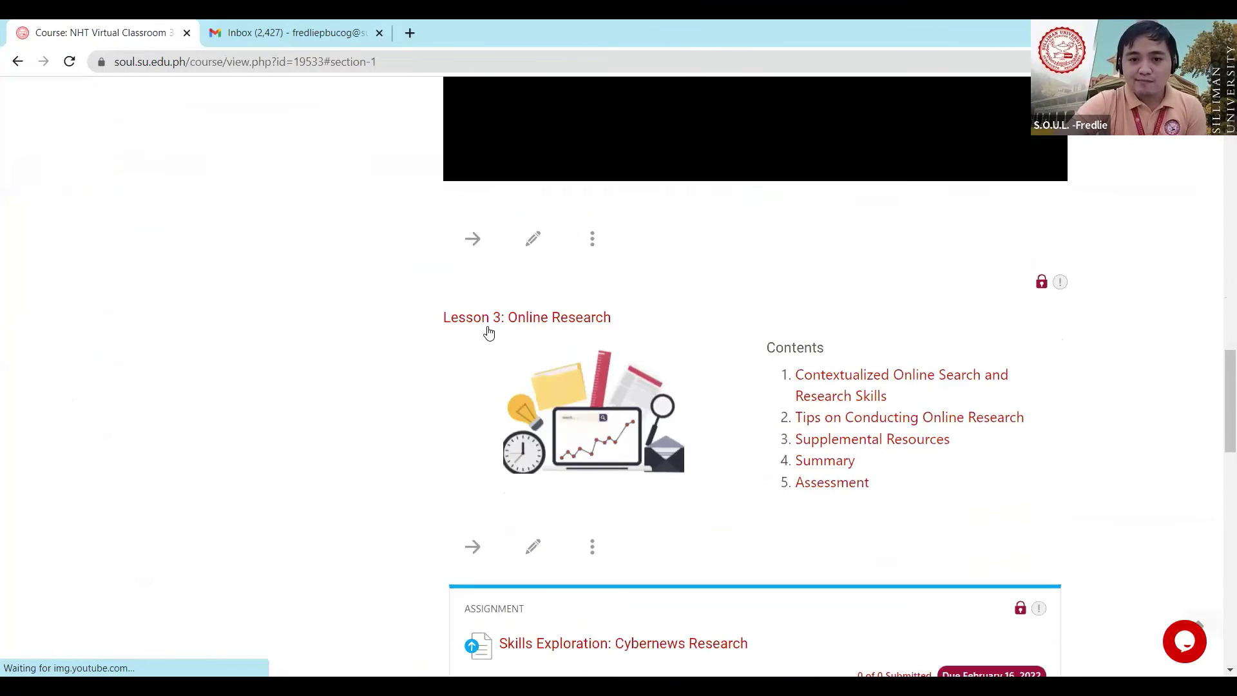
{"action": "scroll", "coordinate": [534, 497], "scroll_direction": "down", "scroll_amount": 3}
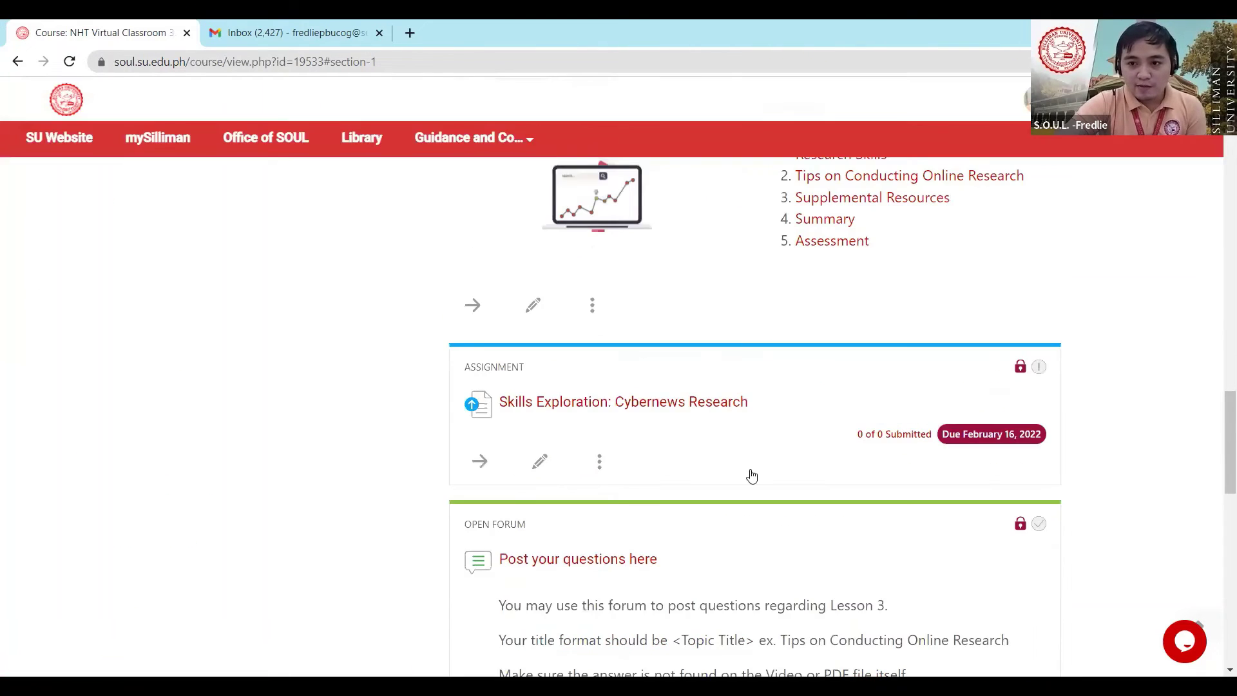
{"action": "left_click", "coordinate": [540, 463]}
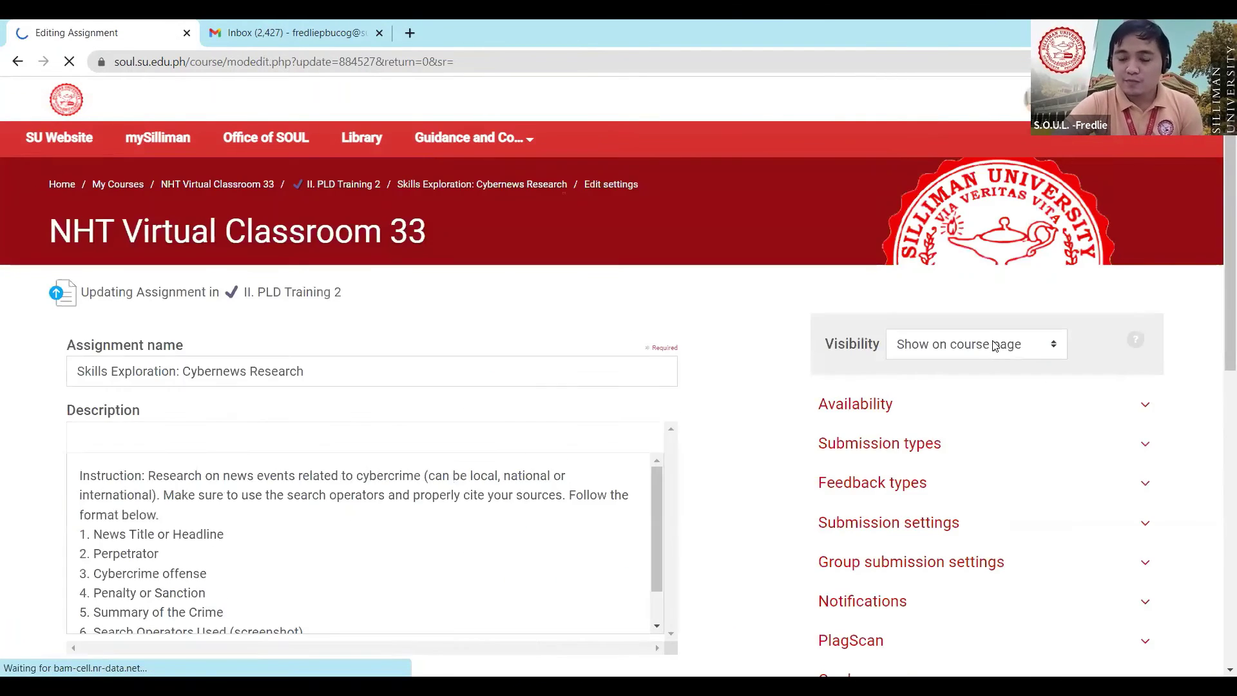
{"action": "left_click", "coordinate": [992, 343]}
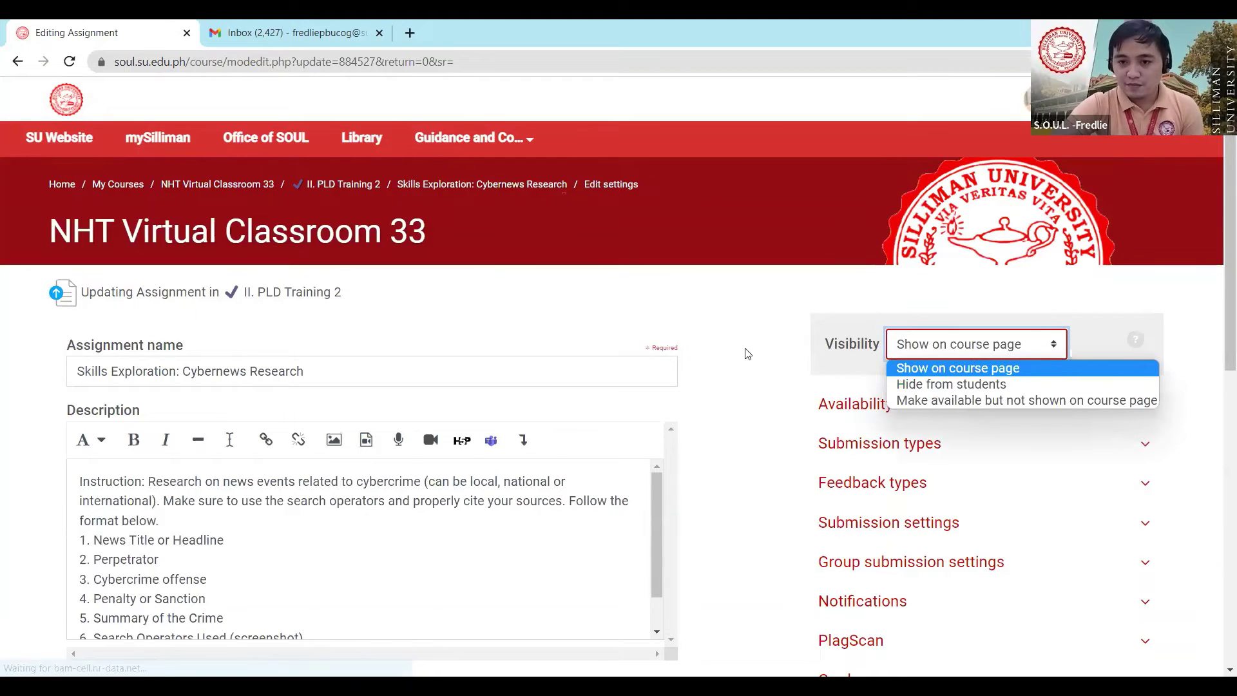
{"action": "scroll", "coordinate": [867, 290], "scroll_direction": "down", "scroll_amount": 3}
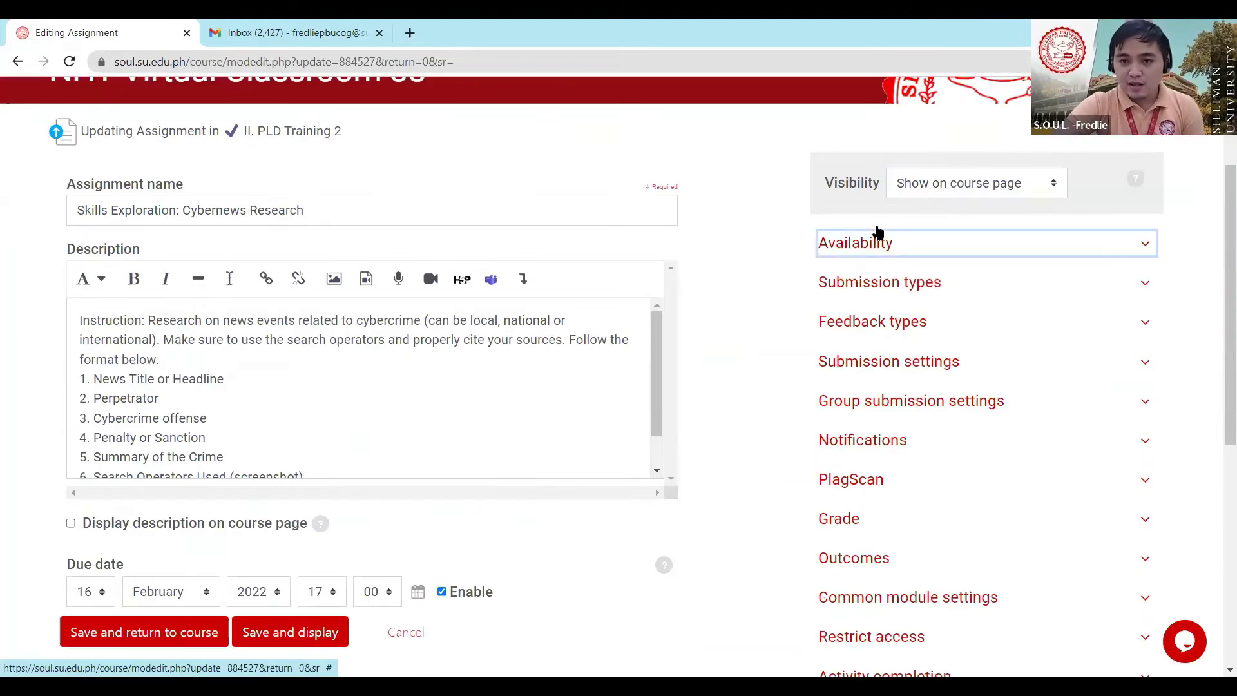
{"action": "left_click", "coordinate": [873, 240]}
{"action": "scroll", "coordinate": [874, 358], "scroll_direction": "down", "scroll_amount": 3}
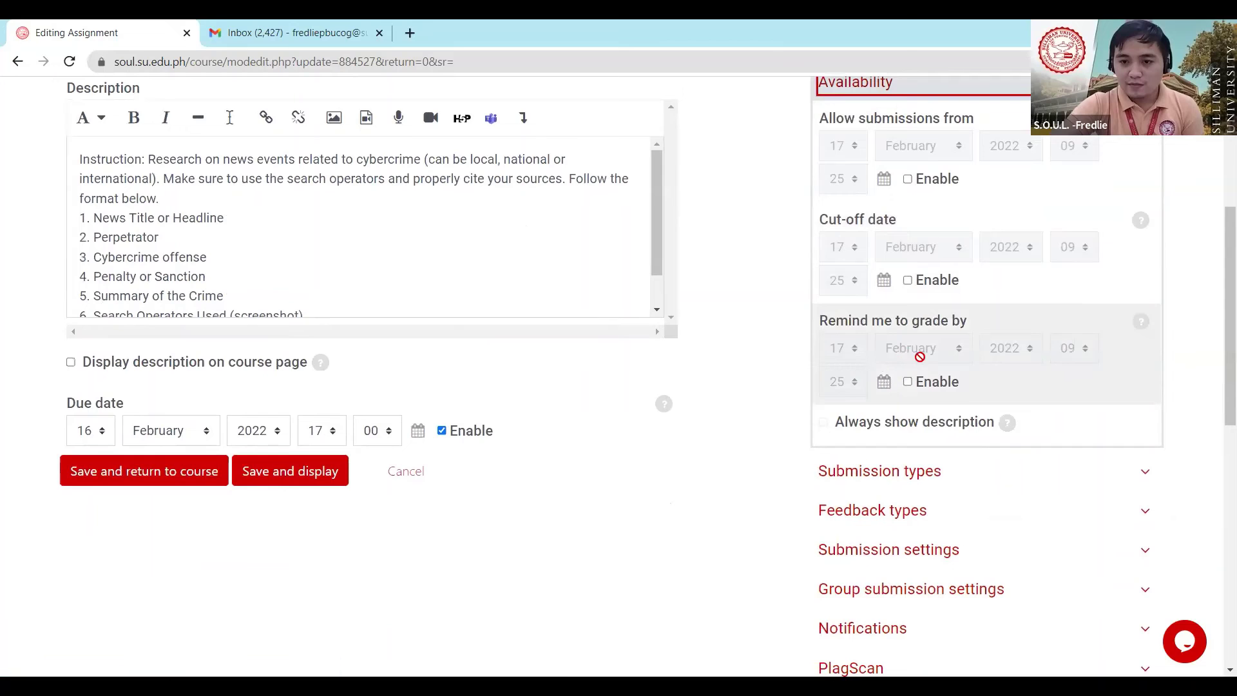
{"action": "scroll", "coordinate": [297, 438], "scroll_direction": "up", "scroll_amount": 1}
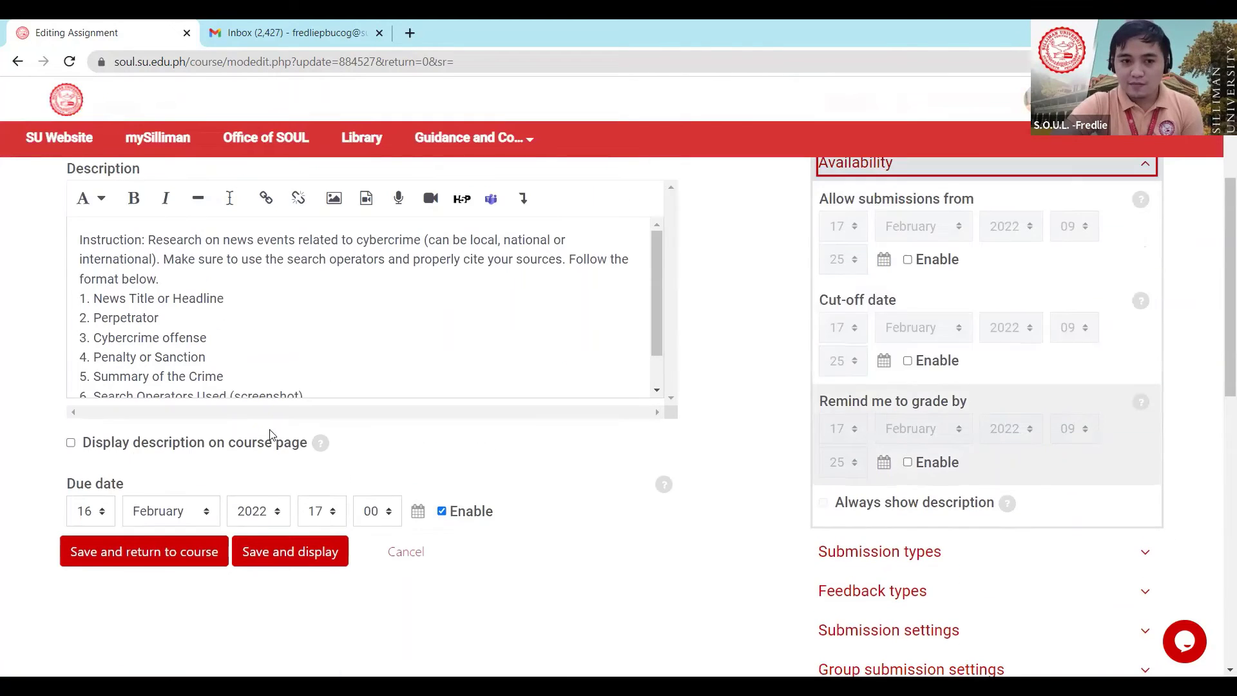
Set the assignment's due day to 17 and save it, returning to the course
{"action": "left_click", "coordinate": [105, 513]}
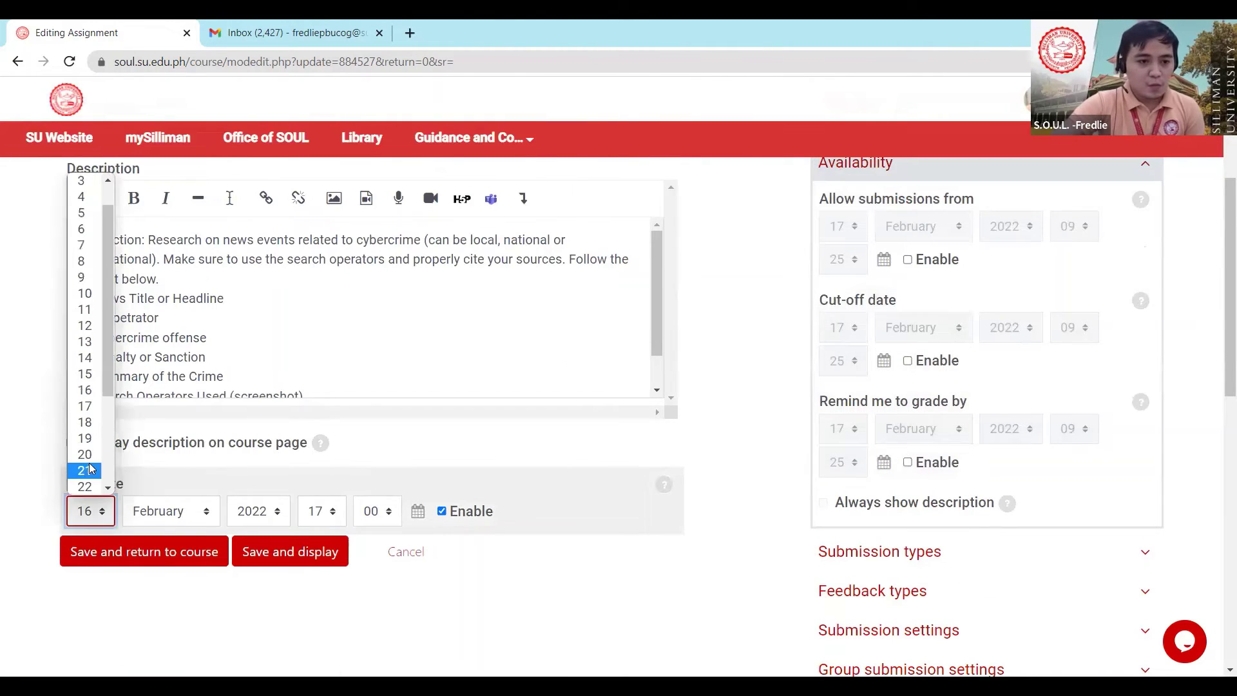
{"action": "left_click", "coordinate": [88, 406]}
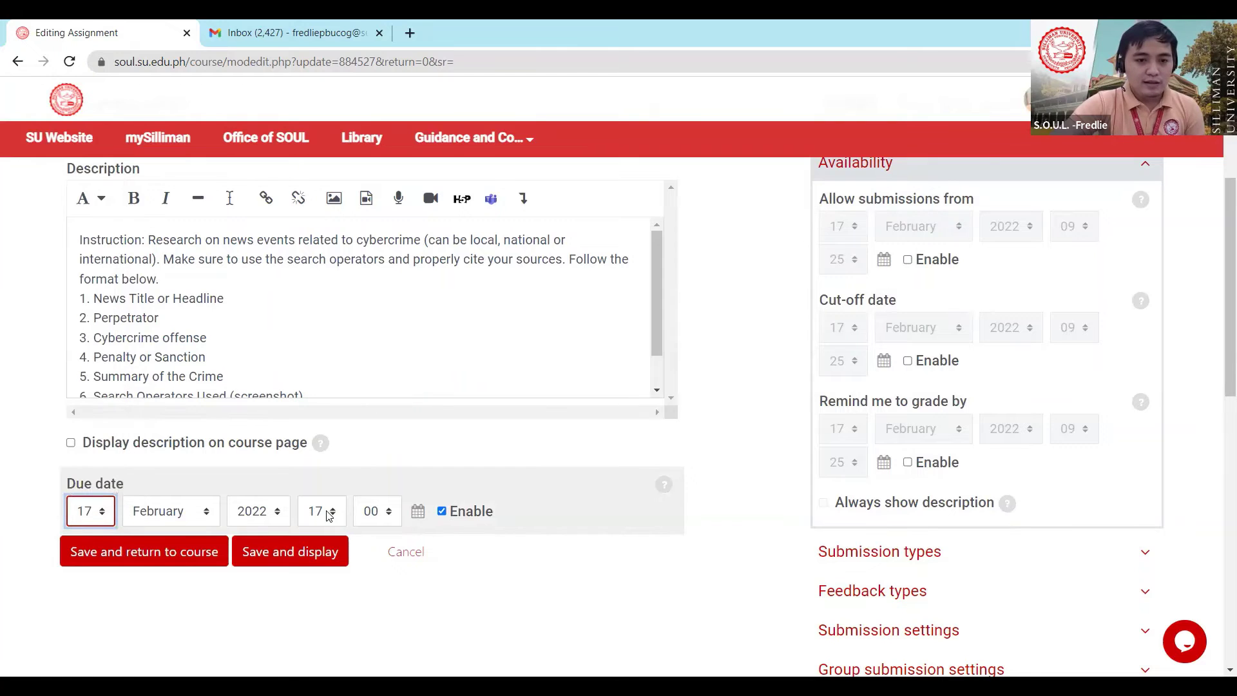
{"action": "scroll", "coordinate": [558, 497], "scroll_direction": "down", "scroll_amount": 1}
{"action": "scroll", "coordinate": [659, 463], "scroll_direction": "up", "scroll_amount": 2}
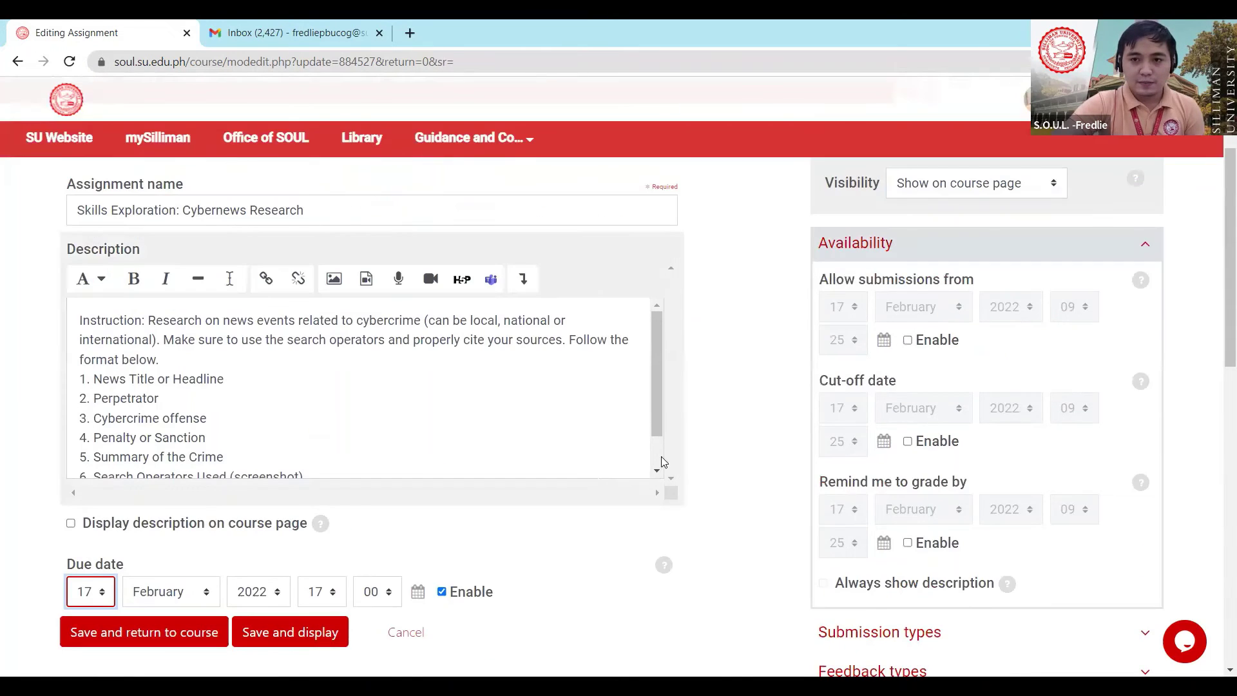
{"action": "scroll", "coordinate": [673, 477], "scroll_direction": "up", "scroll_amount": 1}
{"action": "scroll", "coordinate": [654, 492], "scroll_direction": "down", "scroll_amount": 2}
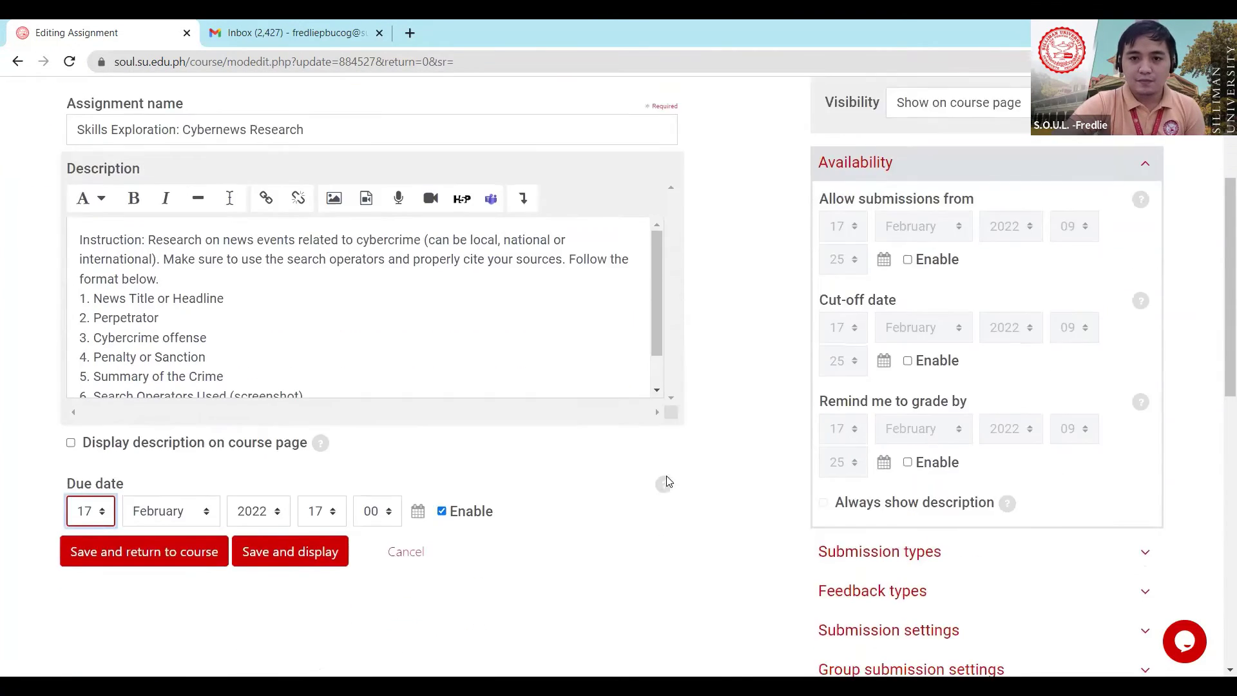
{"action": "scroll", "coordinate": [666, 481], "scroll_direction": "up", "scroll_amount": 1}
{"action": "left_click", "coordinate": [142, 631]}
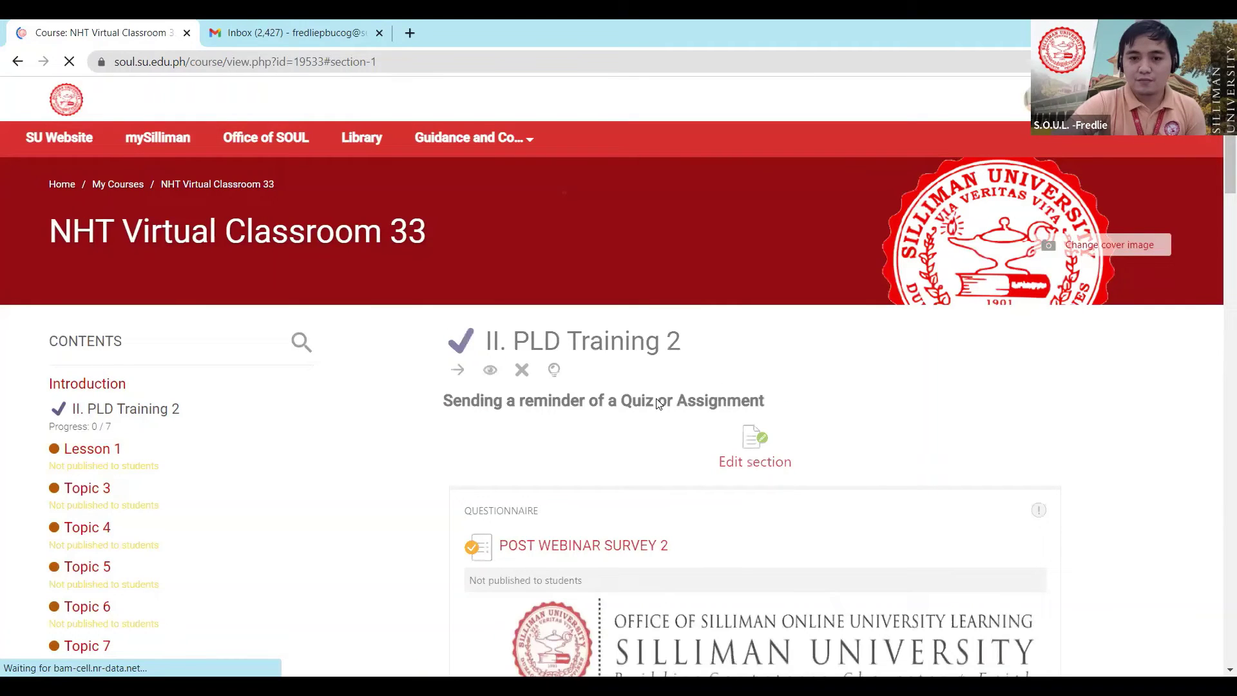
Check the due date shown for the Skills Exploration: Cybernews Research assignment in the II. PLD Training 2 section
{"action": "scroll", "coordinate": [657, 403], "scroll_direction": "down", "scroll_amount": 6}
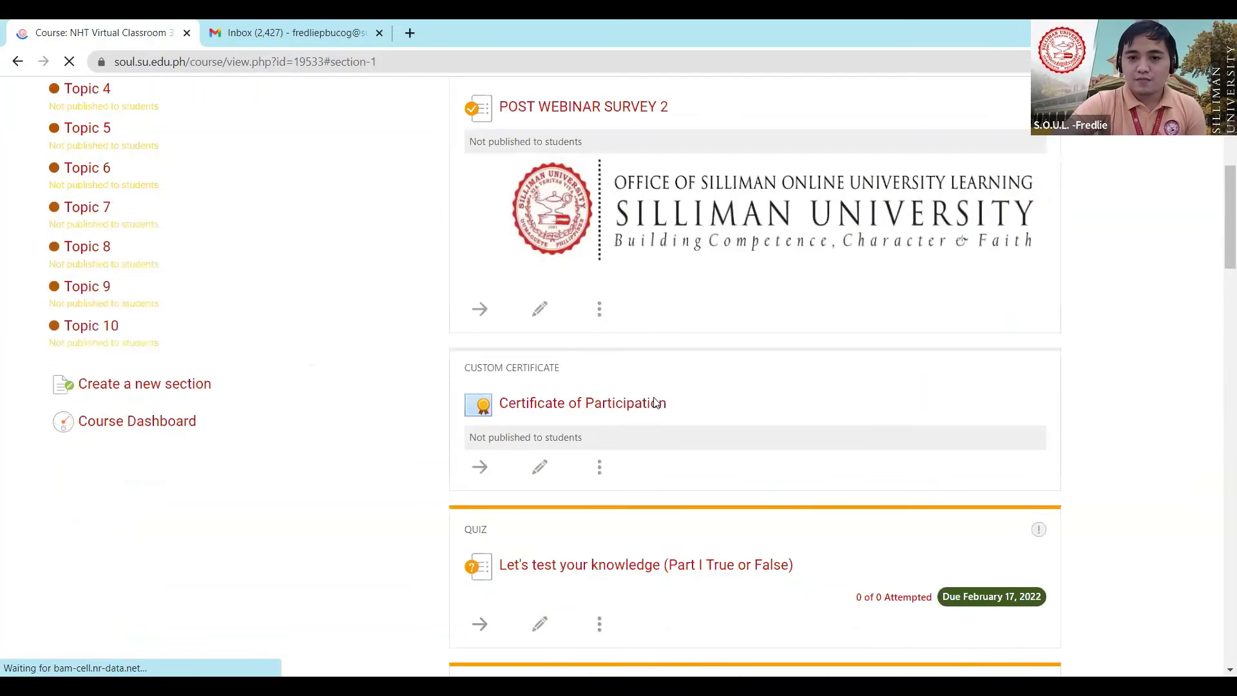
{"action": "scroll", "coordinate": [625, 348], "scroll_direction": "down", "scroll_amount": 5}
{"action": "scroll", "coordinate": [625, 347], "scroll_direction": "down", "scroll_amount": 3}
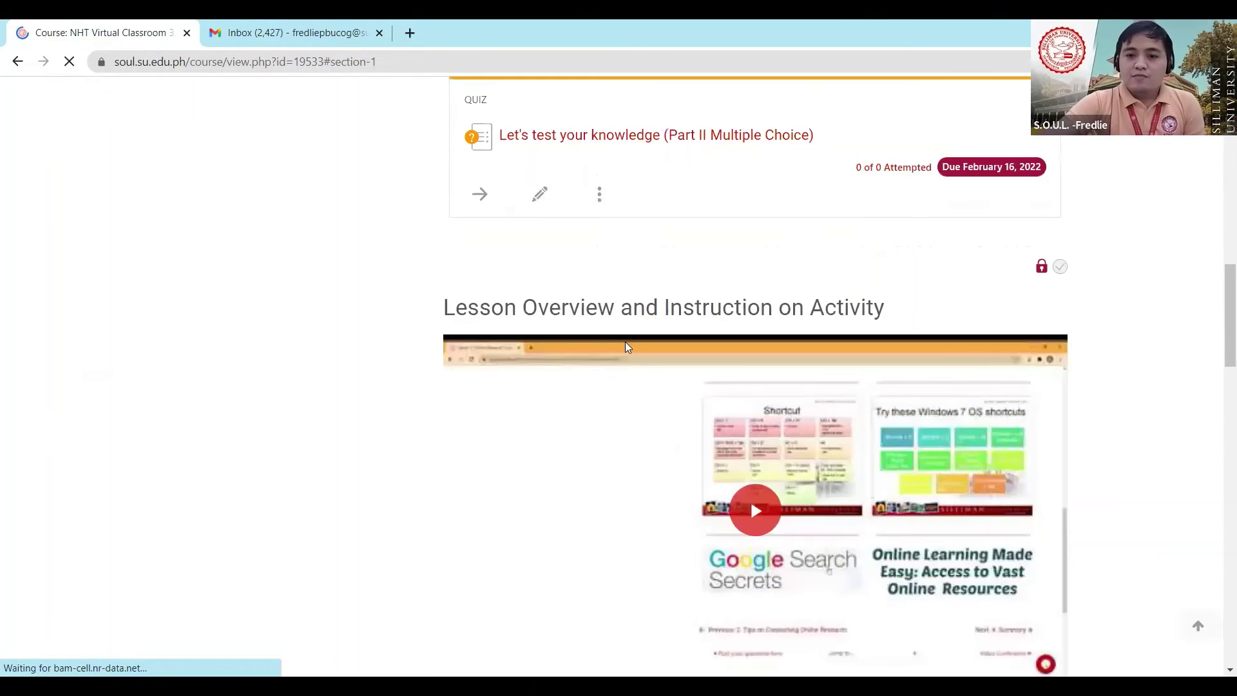
{"action": "scroll", "coordinate": [625, 347], "scroll_direction": "down", "scroll_amount": 6}
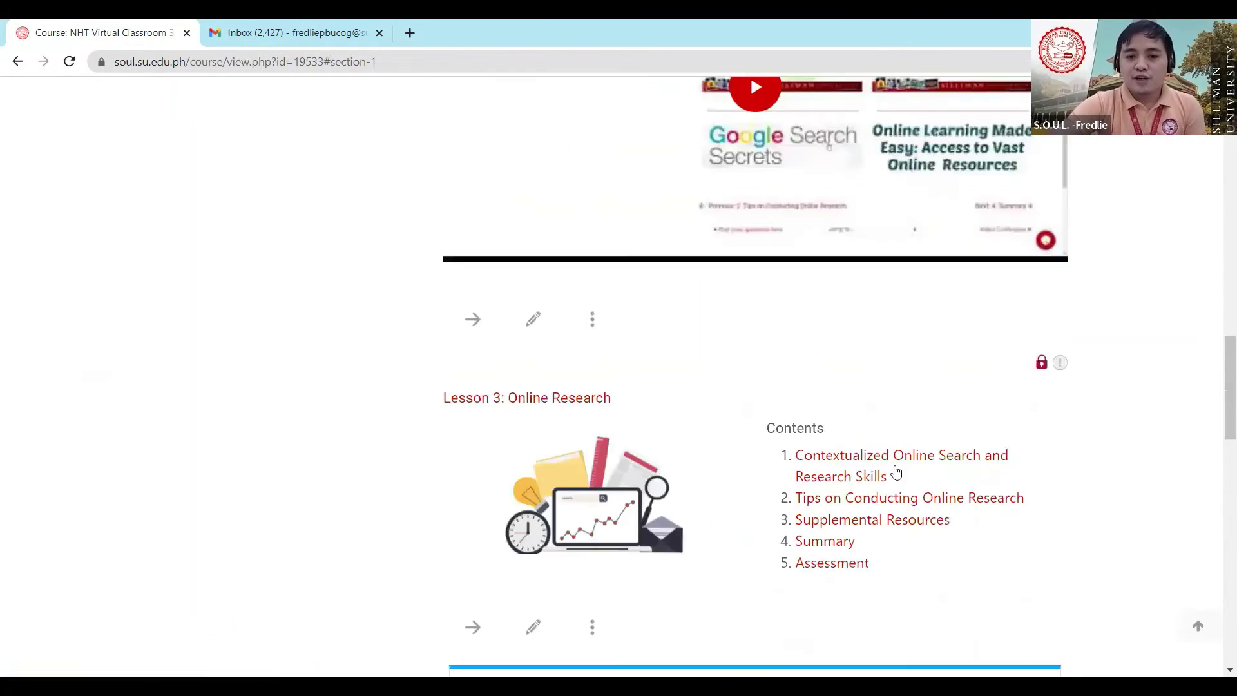
{"action": "scroll", "coordinate": [972, 386], "scroll_direction": "down", "scroll_amount": 4}
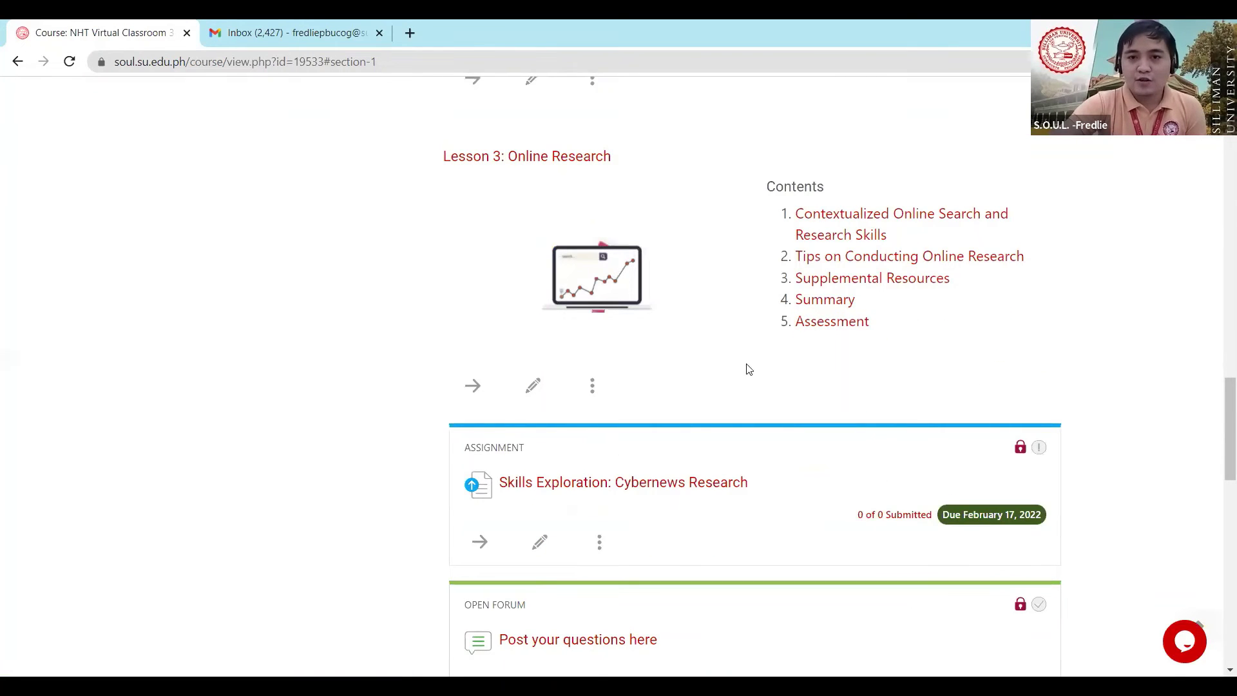
{"action": "scroll", "coordinate": [541, 384], "scroll_direction": "down", "scroll_amount": 2}
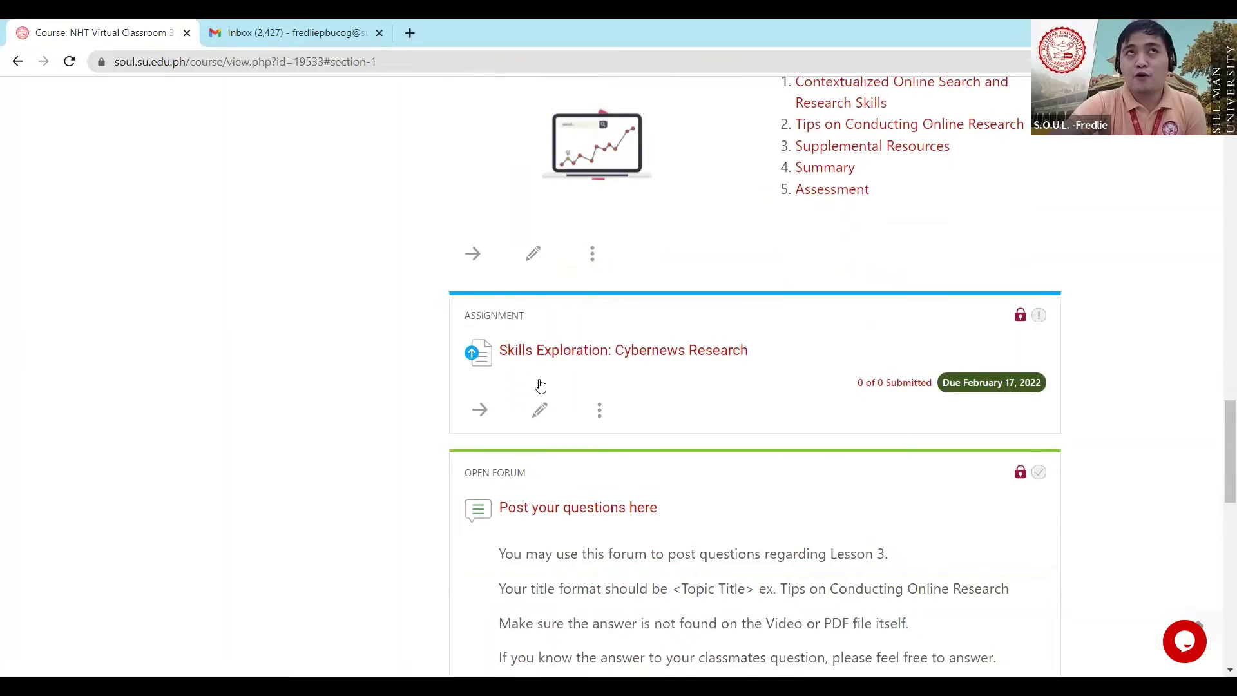
{"action": "scroll", "coordinate": [635, 345], "scroll_direction": "down", "scroll_amount": 1}
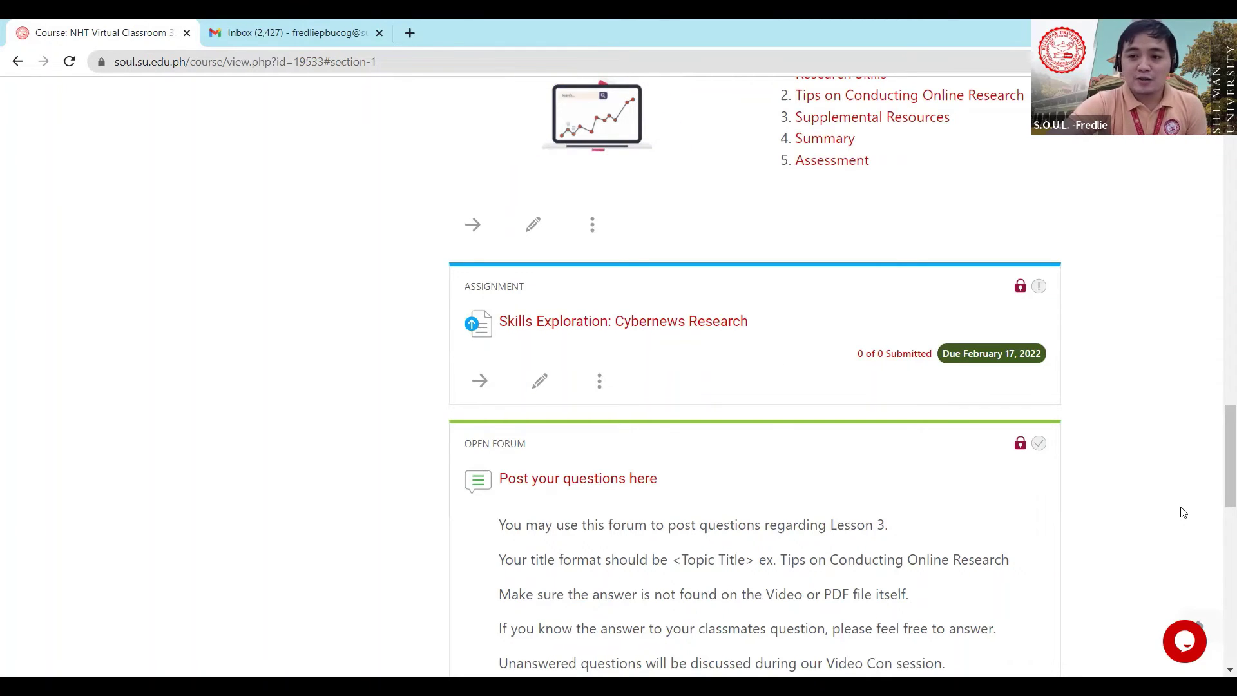
Open the Personalized Learning Designer from the course administration options
{"action": "scroll", "coordinate": [1183, 512], "scroll_direction": "up", "scroll_amount": 1}
{"action": "scroll", "coordinate": [1183, 513], "scroll_direction": "up", "scroll_amount": 15}
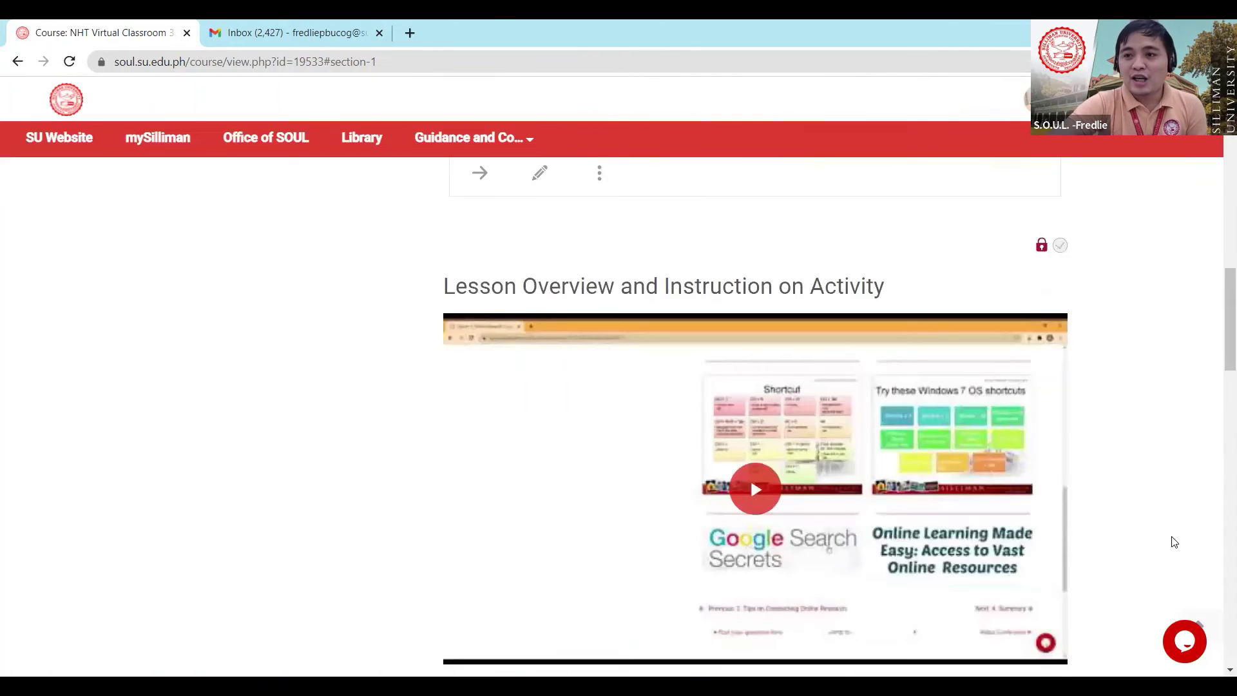
{"action": "scroll", "coordinate": [1154, 232], "scroll_direction": "up", "scroll_amount": 5}
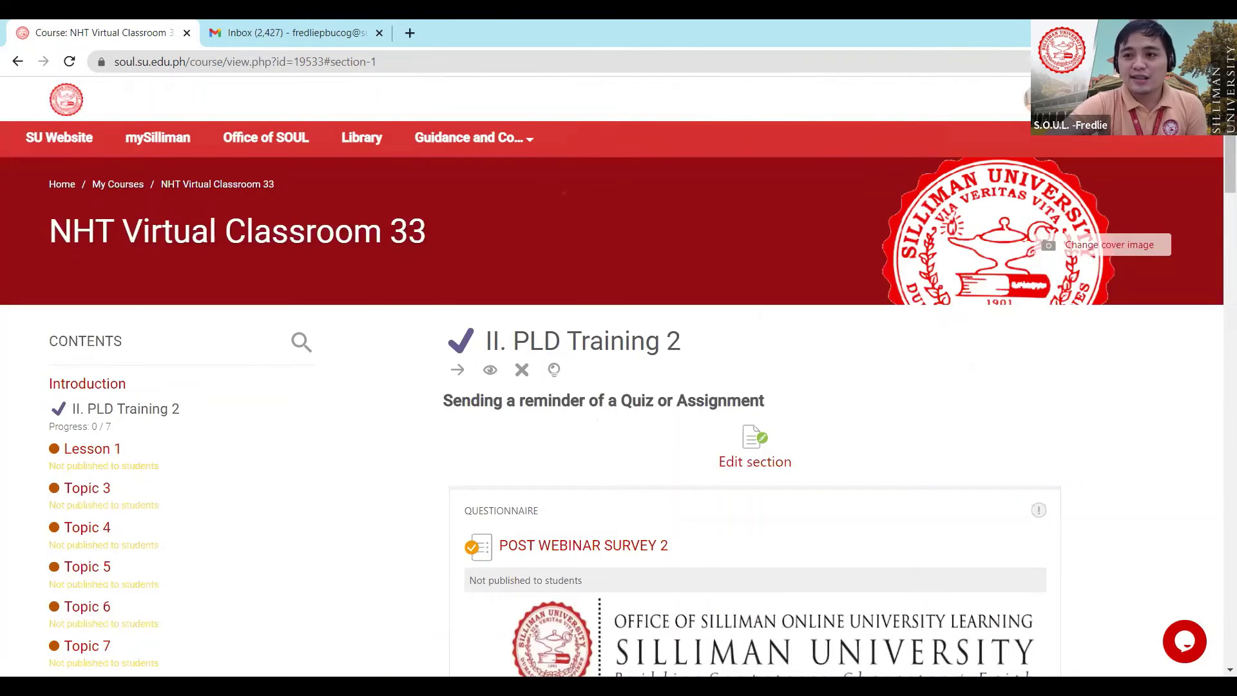
{"action": "scroll", "coordinate": [612, 395], "scroll_direction": "right", "scroll_amount": 2}
{"action": "left_click", "coordinate": [1188, 180]}
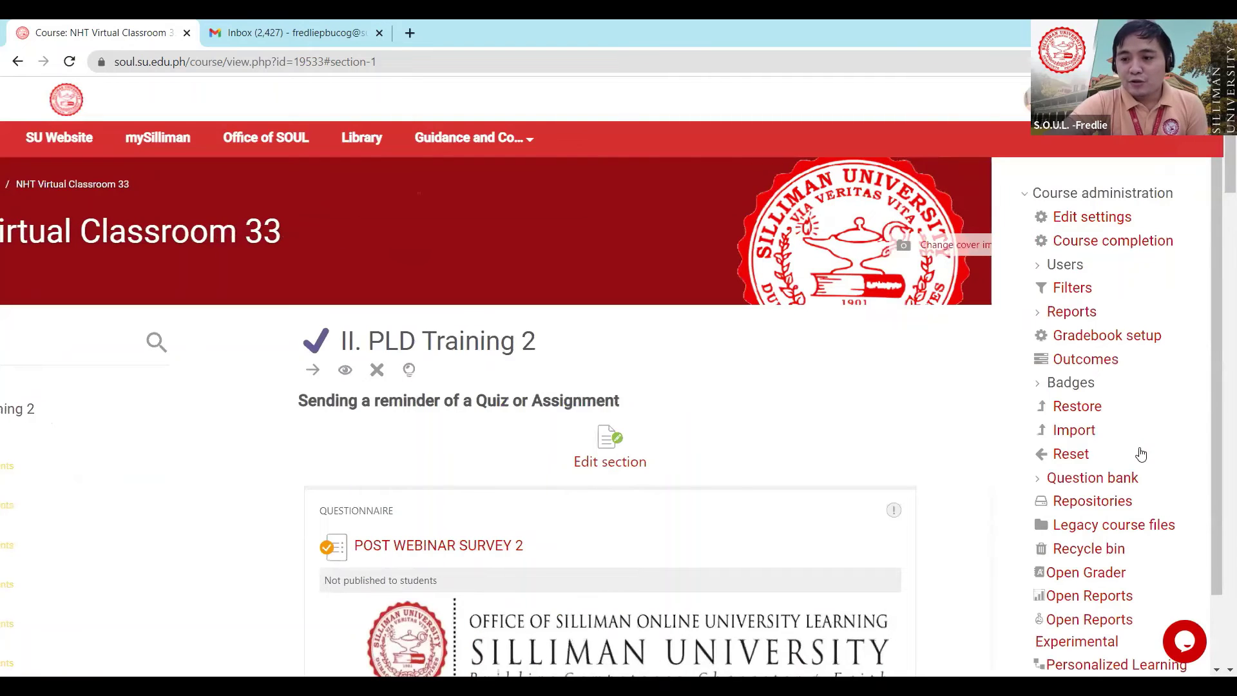
{"action": "scroll", "coordinate": [1101, 600], "scroll_direction": "down", "scroll_amount": 3}
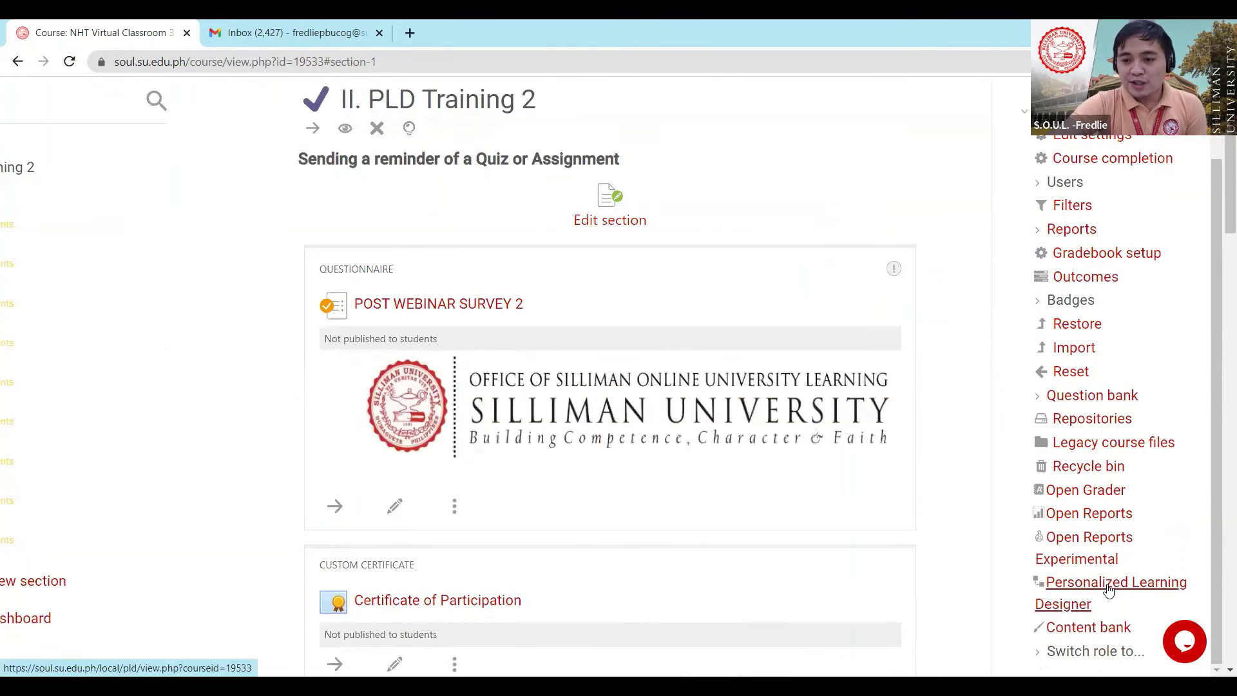
{"action": "left_click", "coordinate": [1113, 592]}
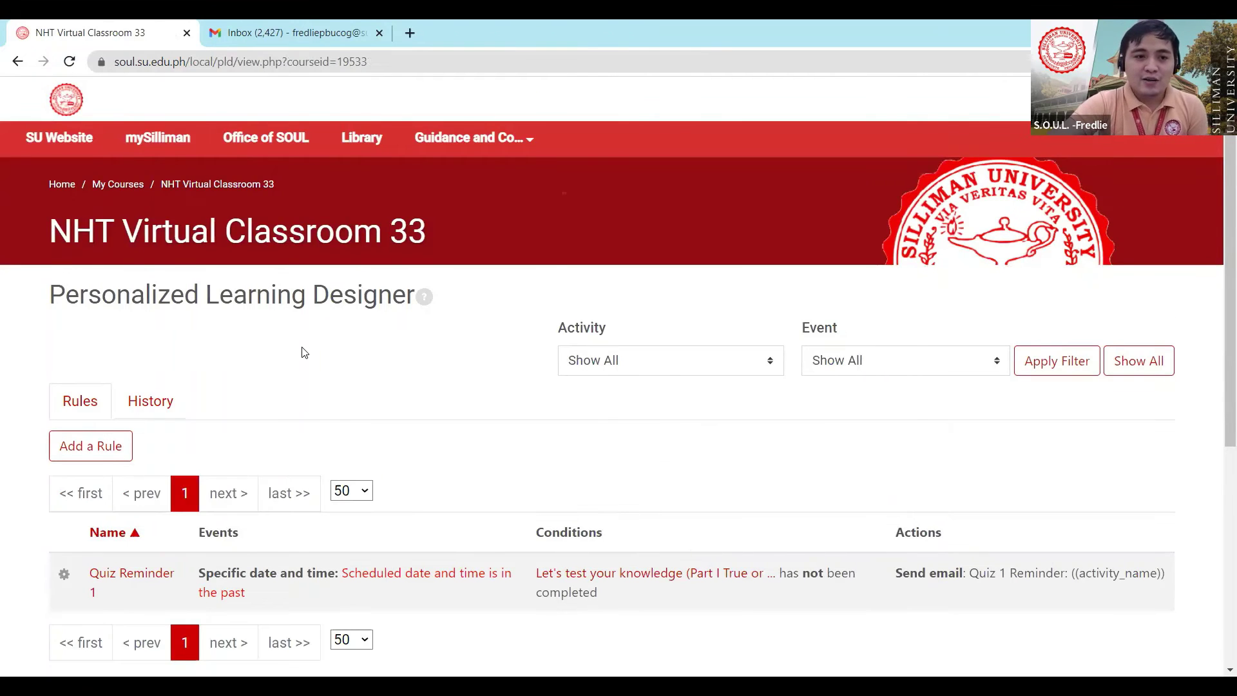
Add a new rule and name it "PT Assignment Reminder 1"
{"action": "scroll", "coordinate": [323, 318], "scroll_direction": "down", "scroll_amount": 1}
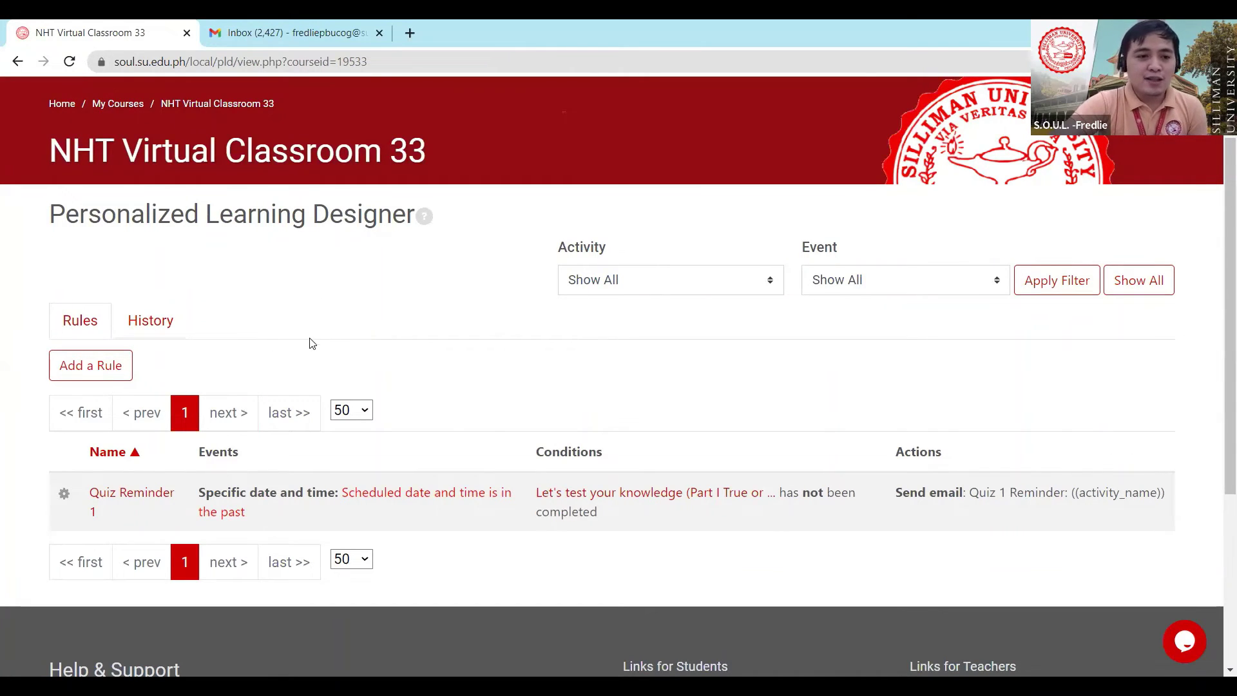
{"action": "left_click", "coordinate": [105, 367]}
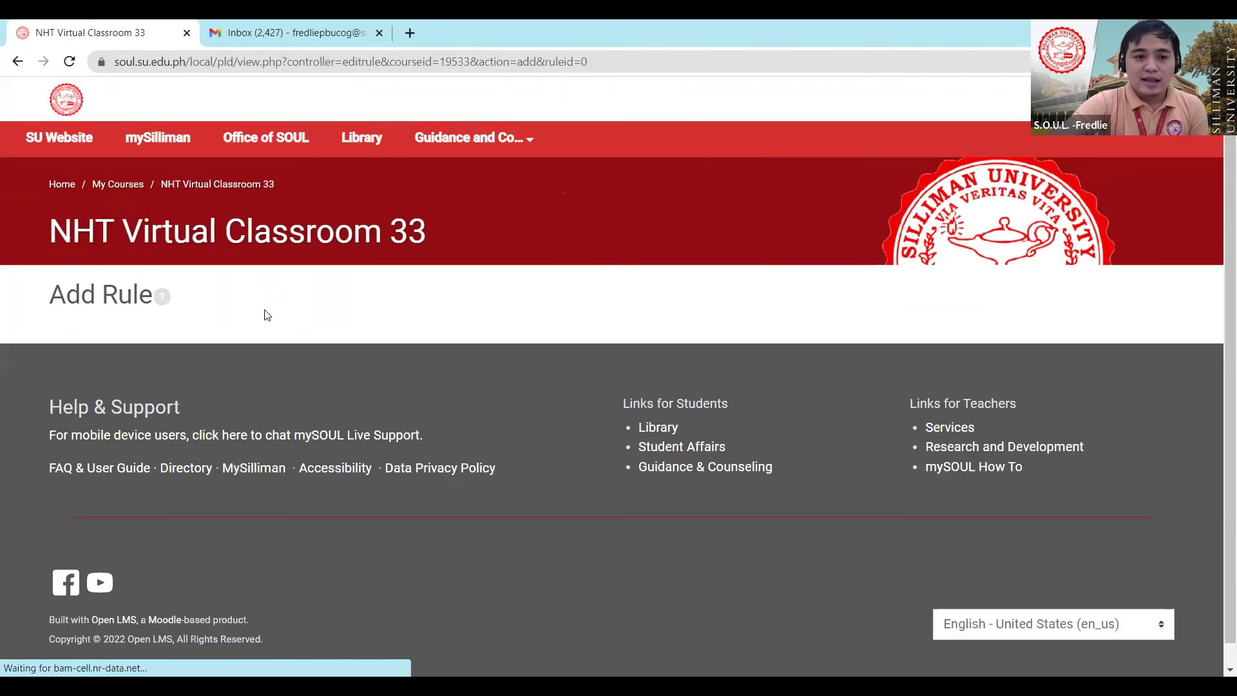
{"action": "left_click", "coordinate": [222, 326]}
{"action": "left_click", "coordinate": [252, 325]}
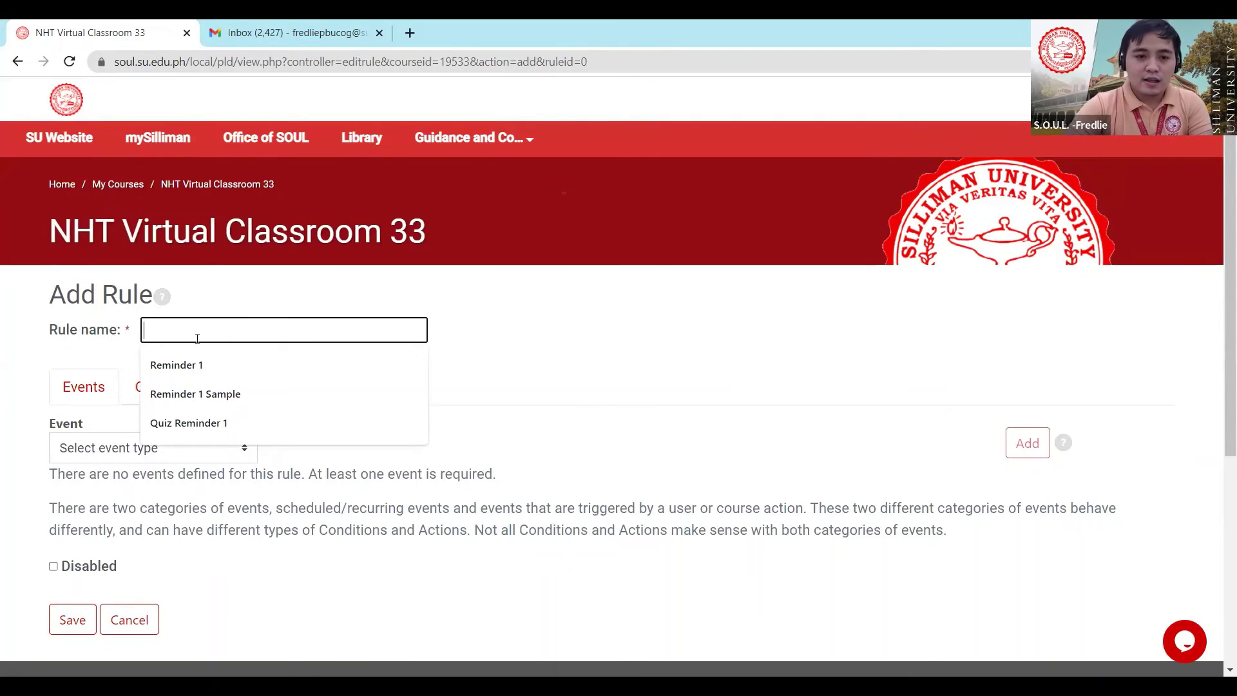
{"action": "type", "text": "PT"}
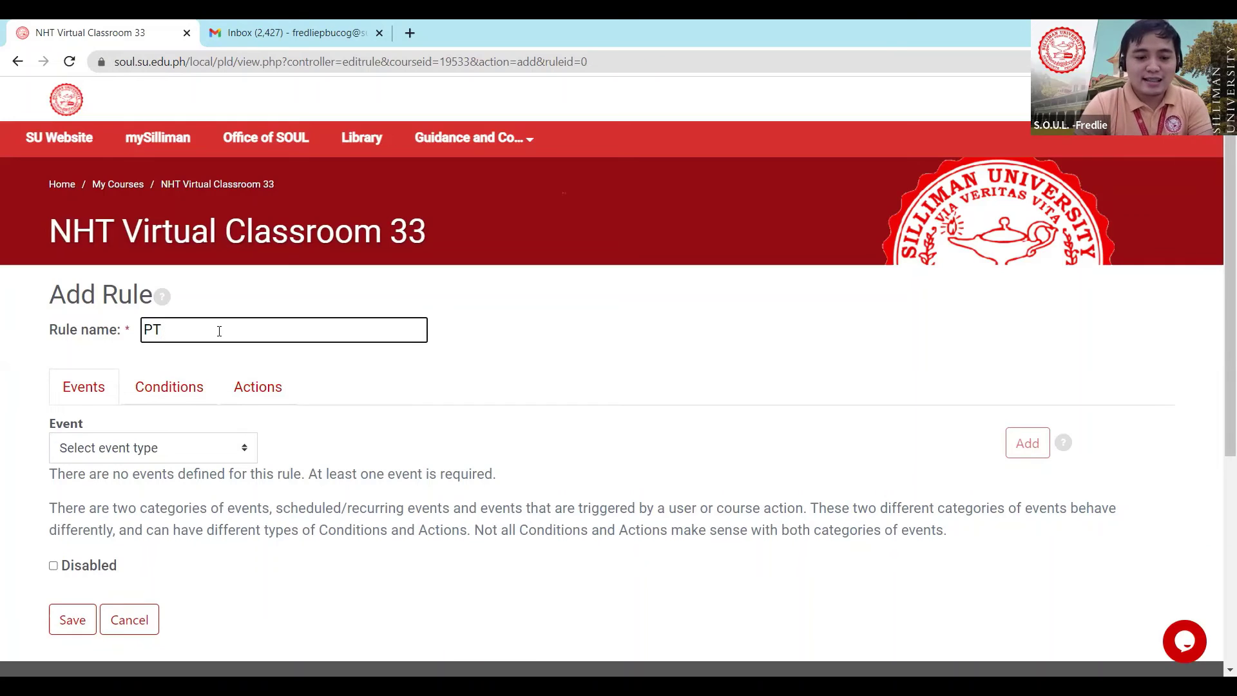
{"action": "type", "text": " Assignment Reminder 1"}
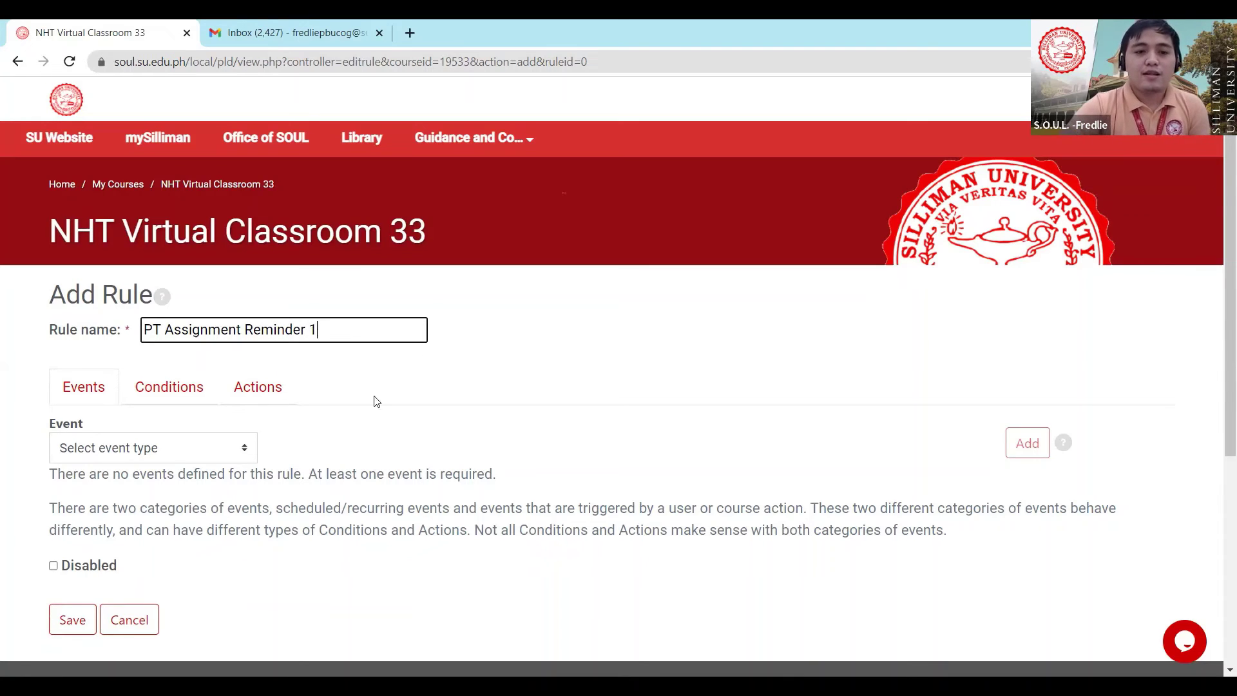
{"action": "scroll", "coordinate": [265, 359], "scroll_direction": "down", "scroll_amount": 2}
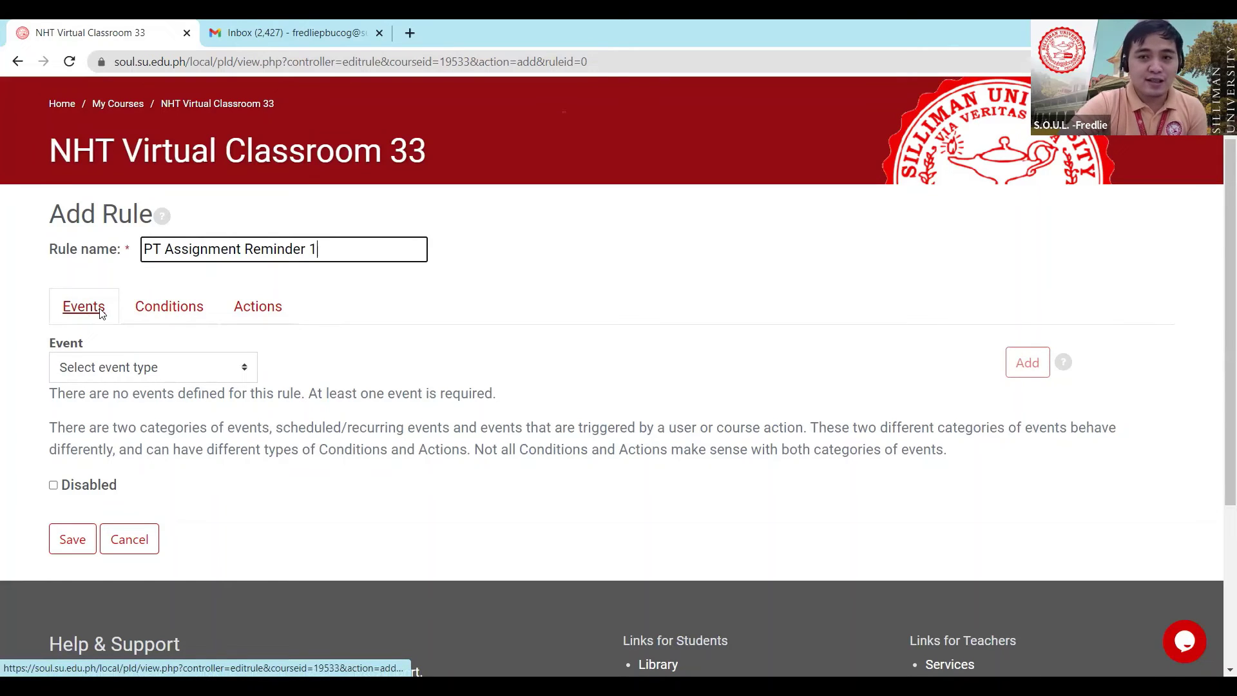
Choose a Recurring event for the rule, occurring weekly on Wednesday and Friday in addition to Thursday
{"action": "left_click", "coordinate": [244, 370]}
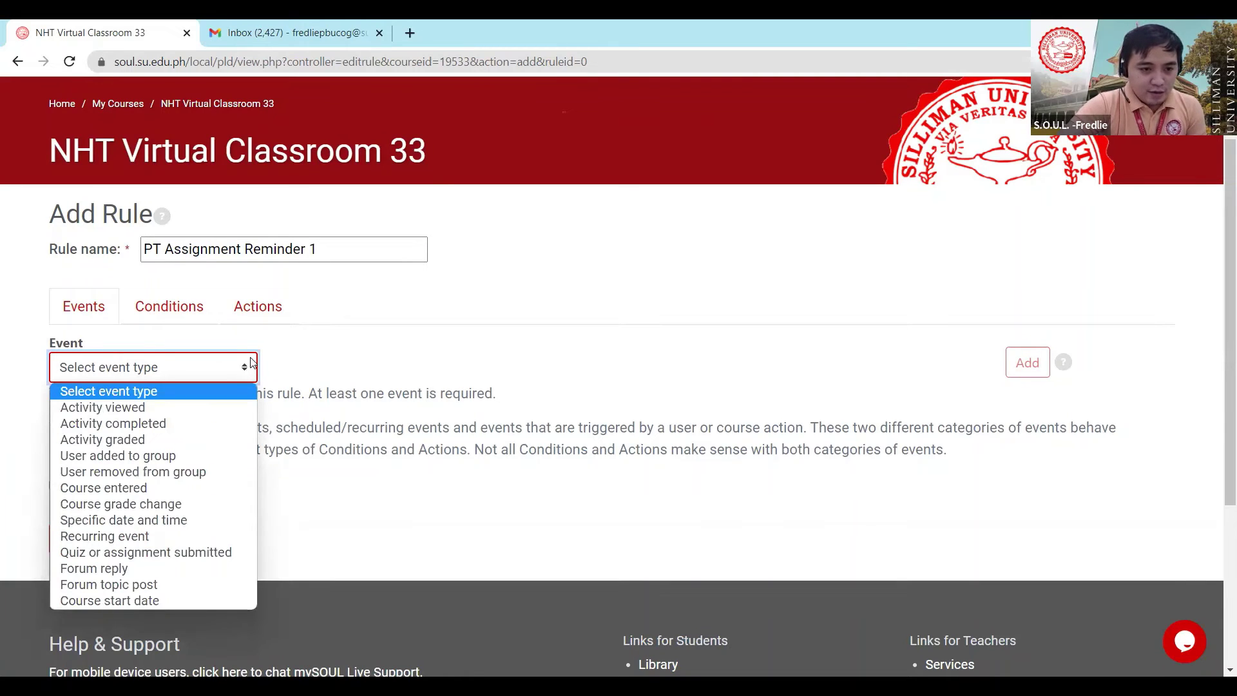
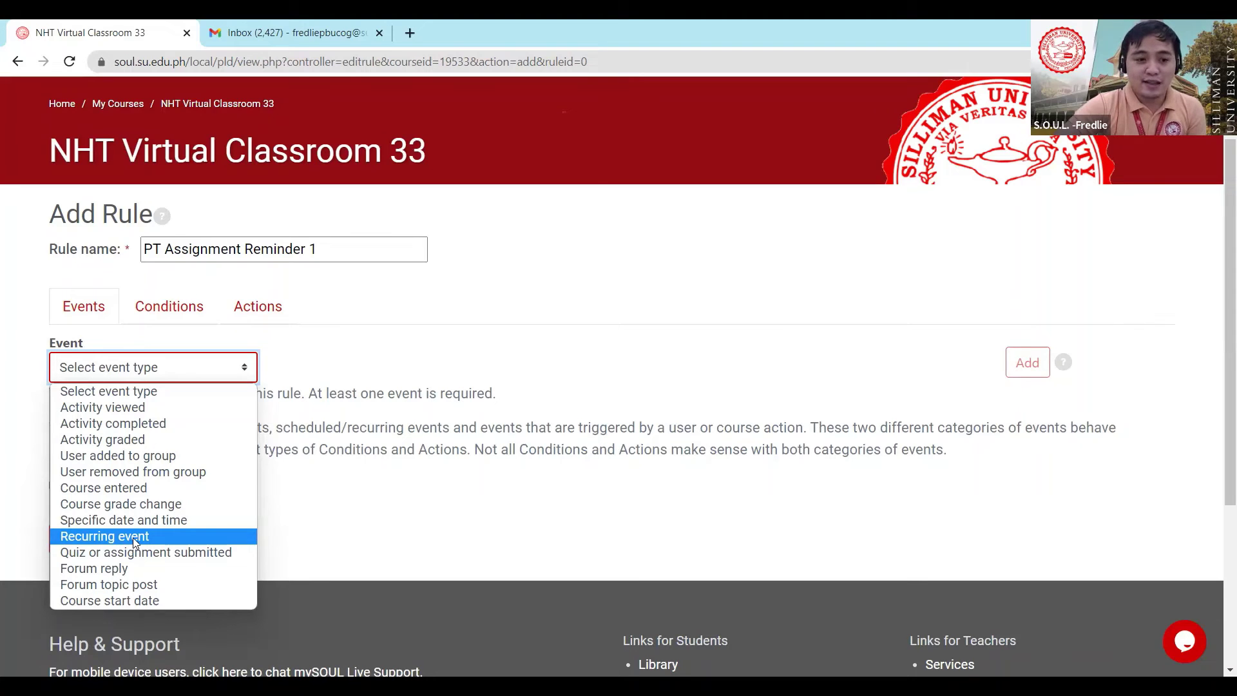
{"action": "left_click", "coordinate": [136, 543]}
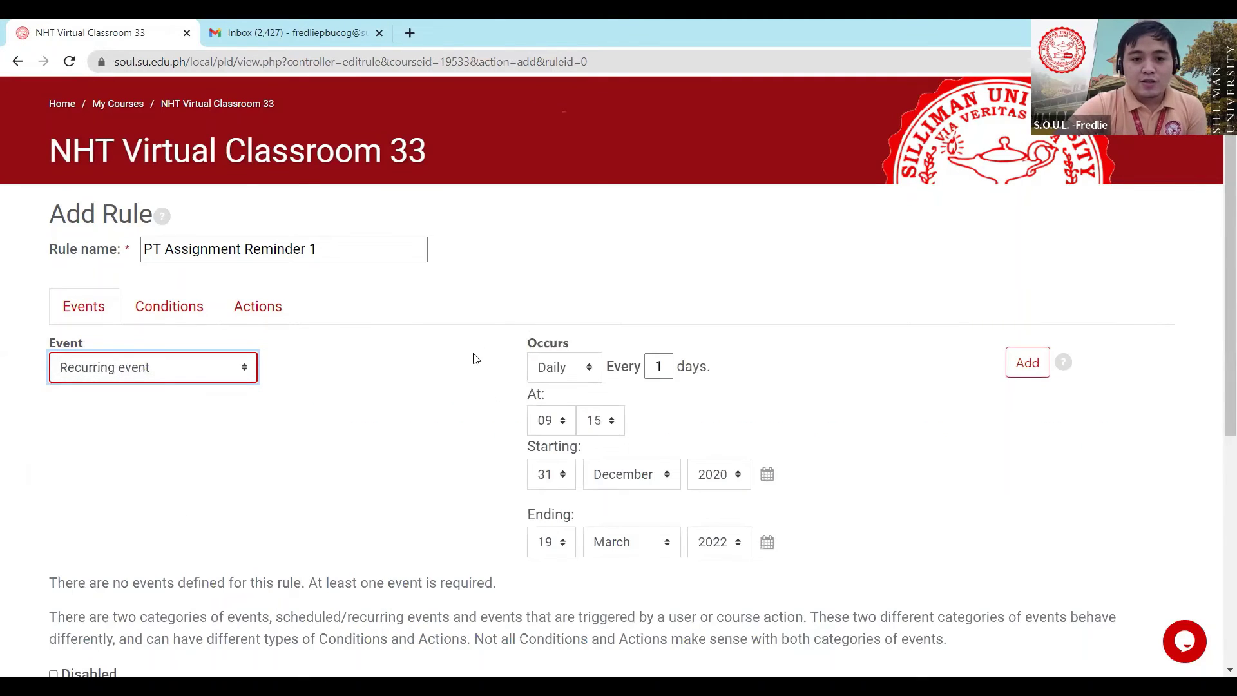
{"action": "scroll", "coordinate": [475, 355], "scroll_direction": "down", "scroll_amount": 1}
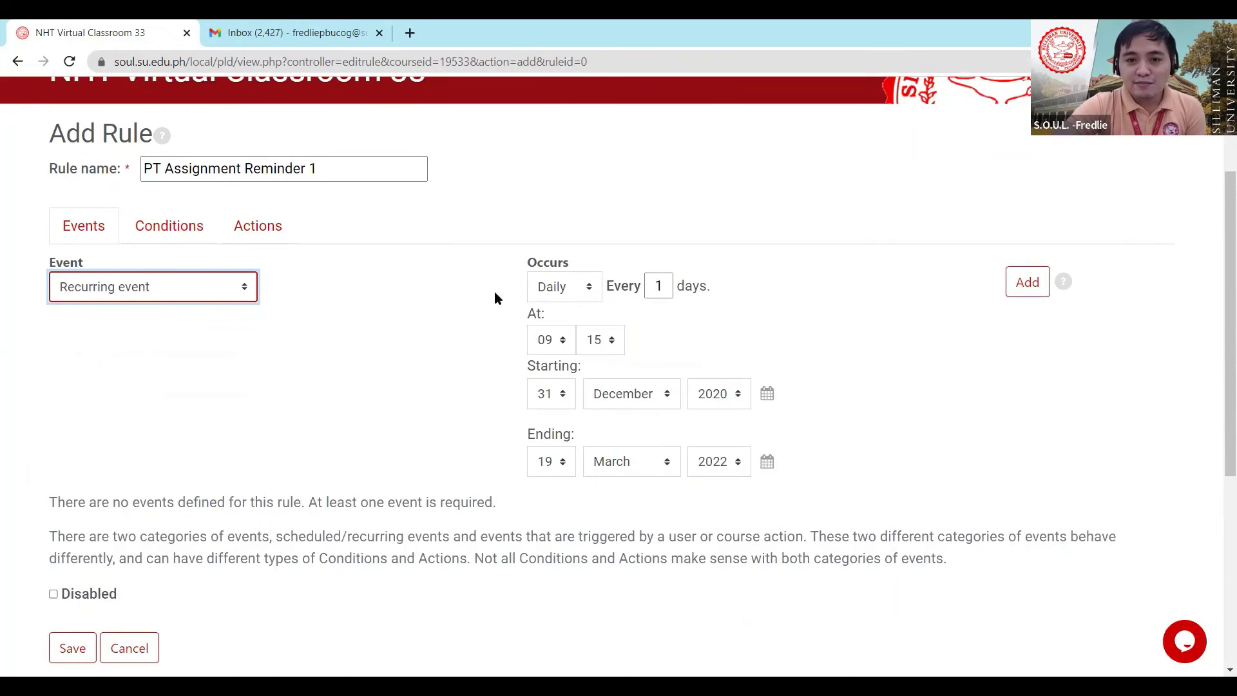
{"action": "left_click", "coordinate": [590, 289]}
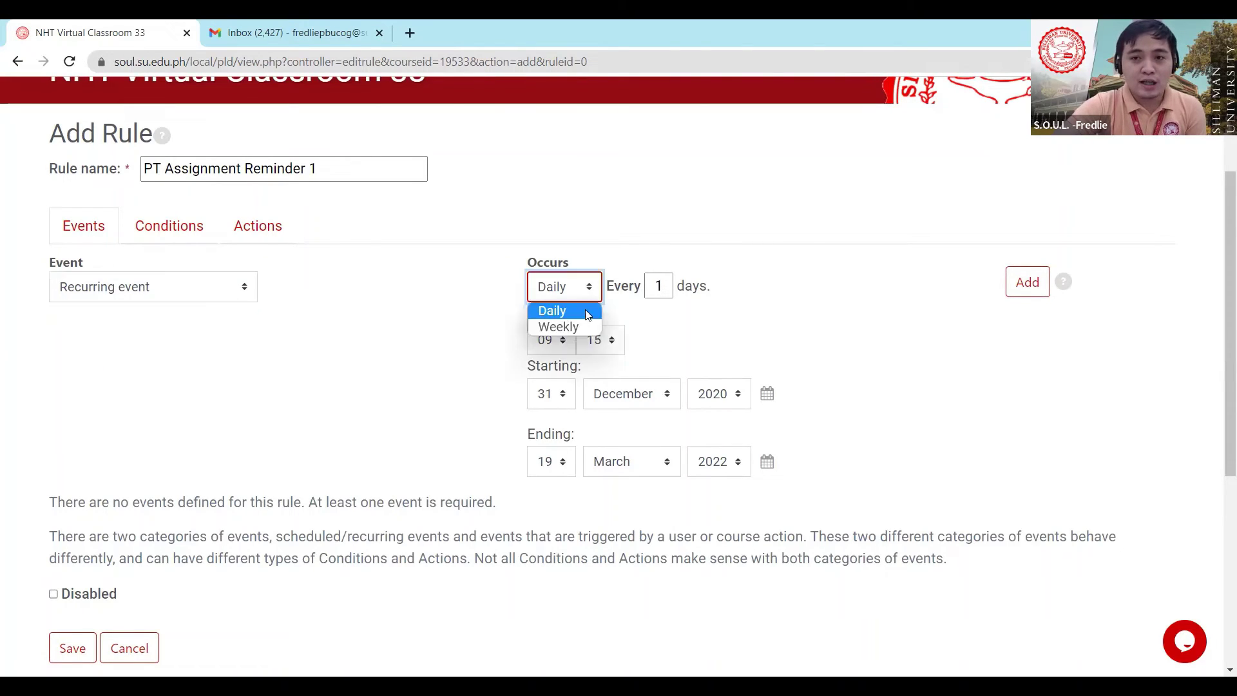
{"action": "left_click", "coordinate": [571, 329]}
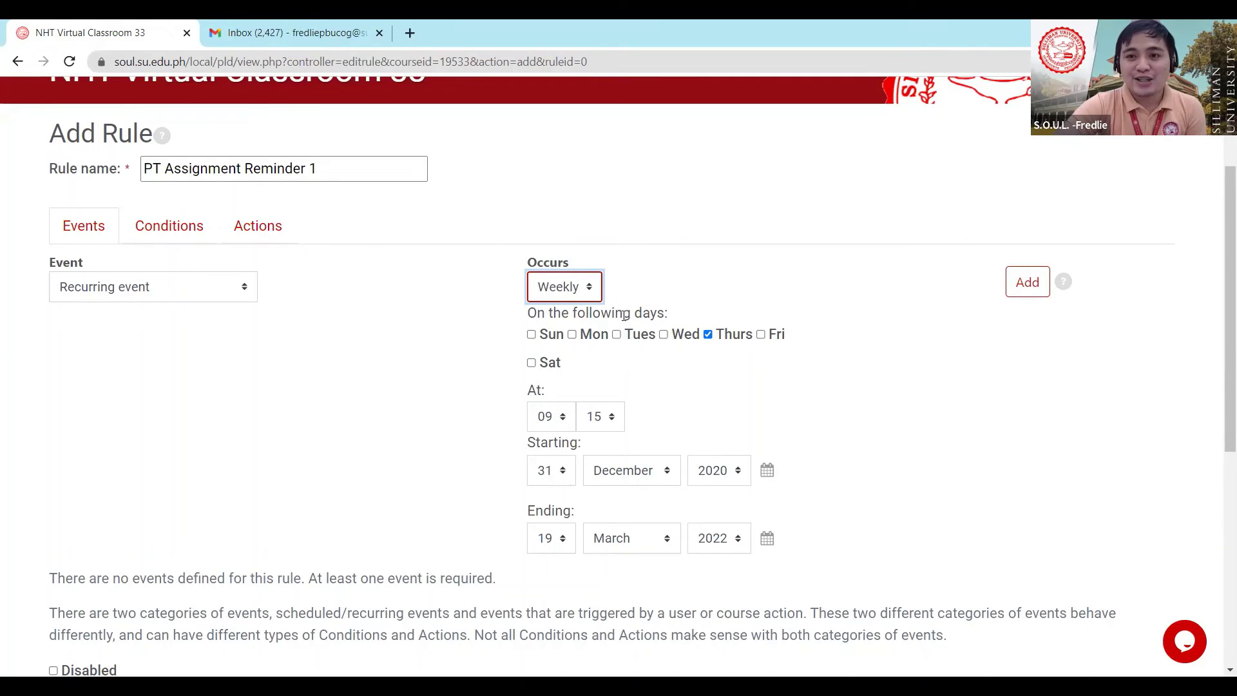
{"action": "left_click", "coordinate": [664, 335]}
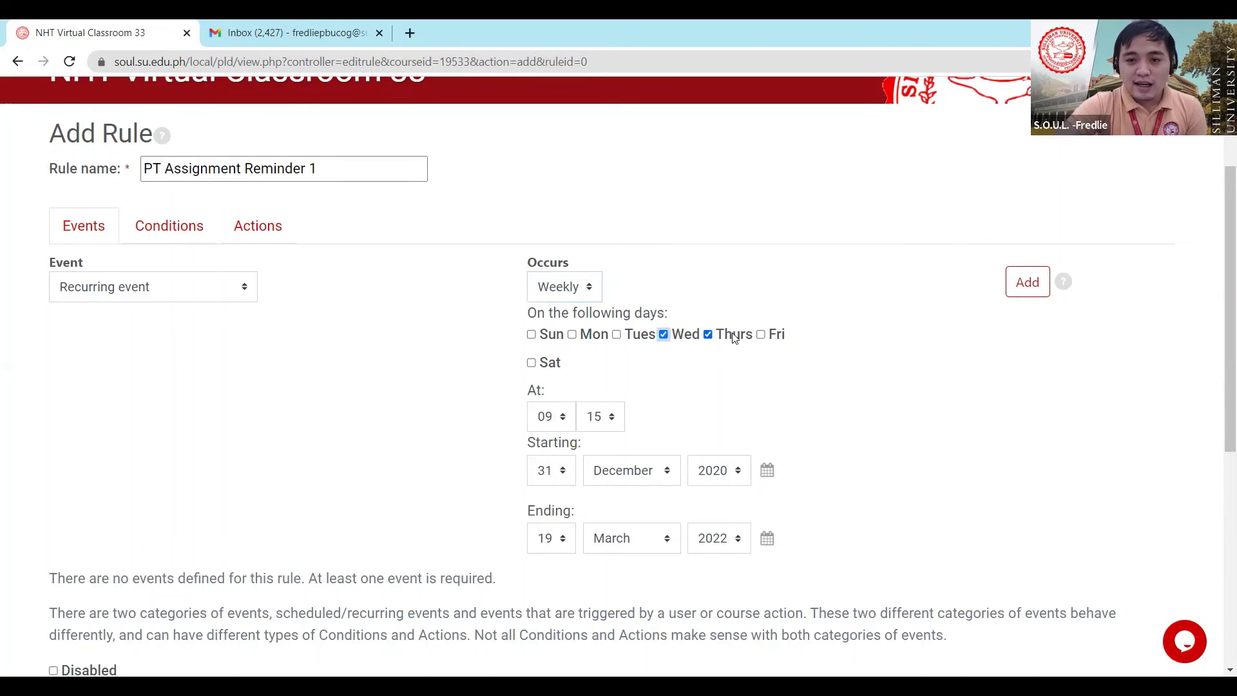
{"action": "left_click", "coordinate": [762, 334]}
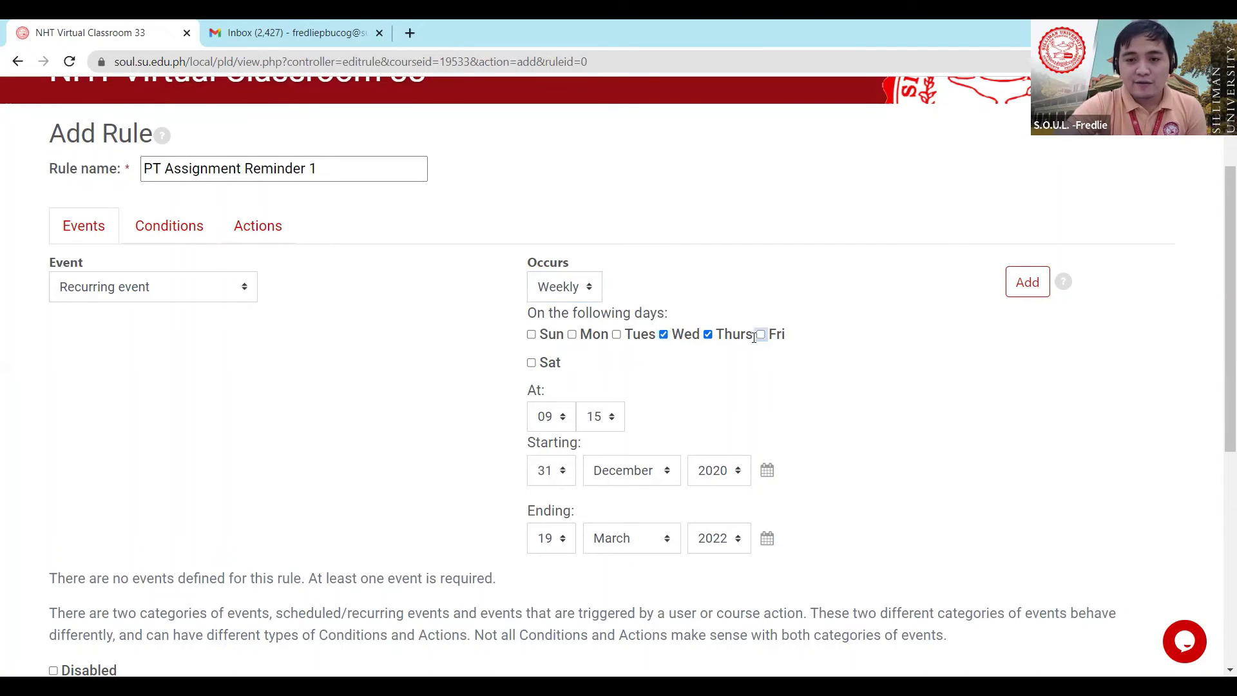
Set the recurring event's time to 08:00
{"action": "scroll", "coordinate": [599, 368], "scroll_direction": "down", "scroll_amount": 1}
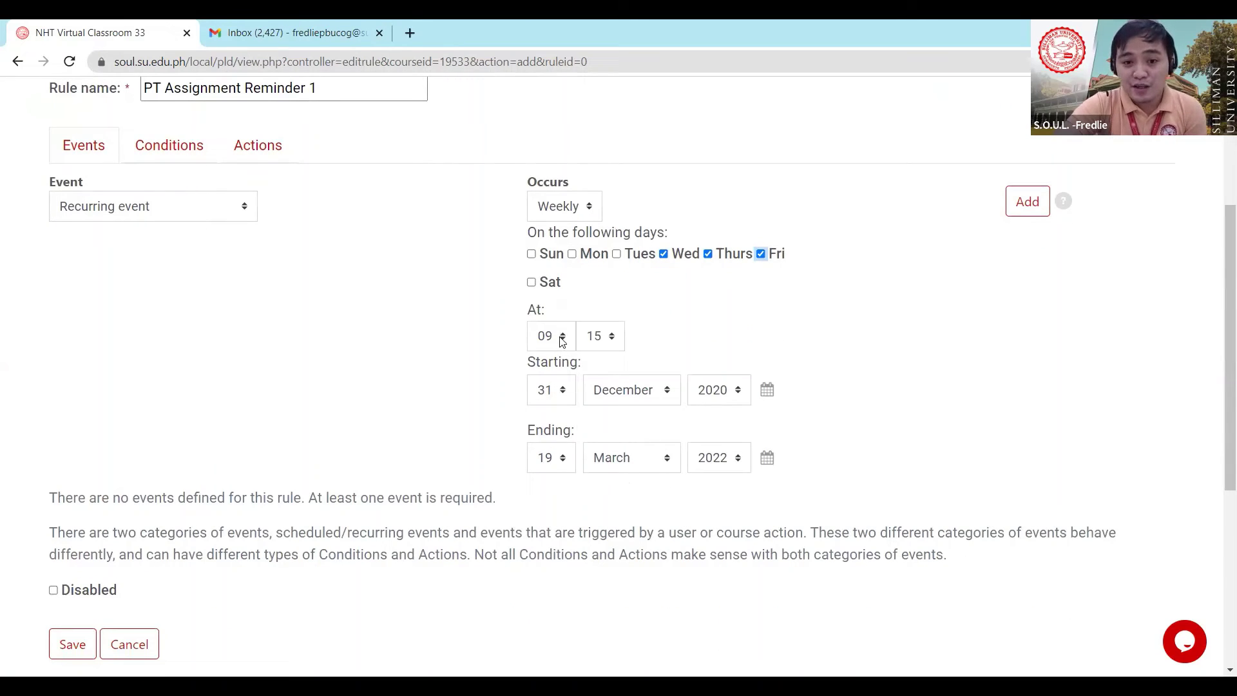
{"action": "left_click", "coordinate": [564, 337]}
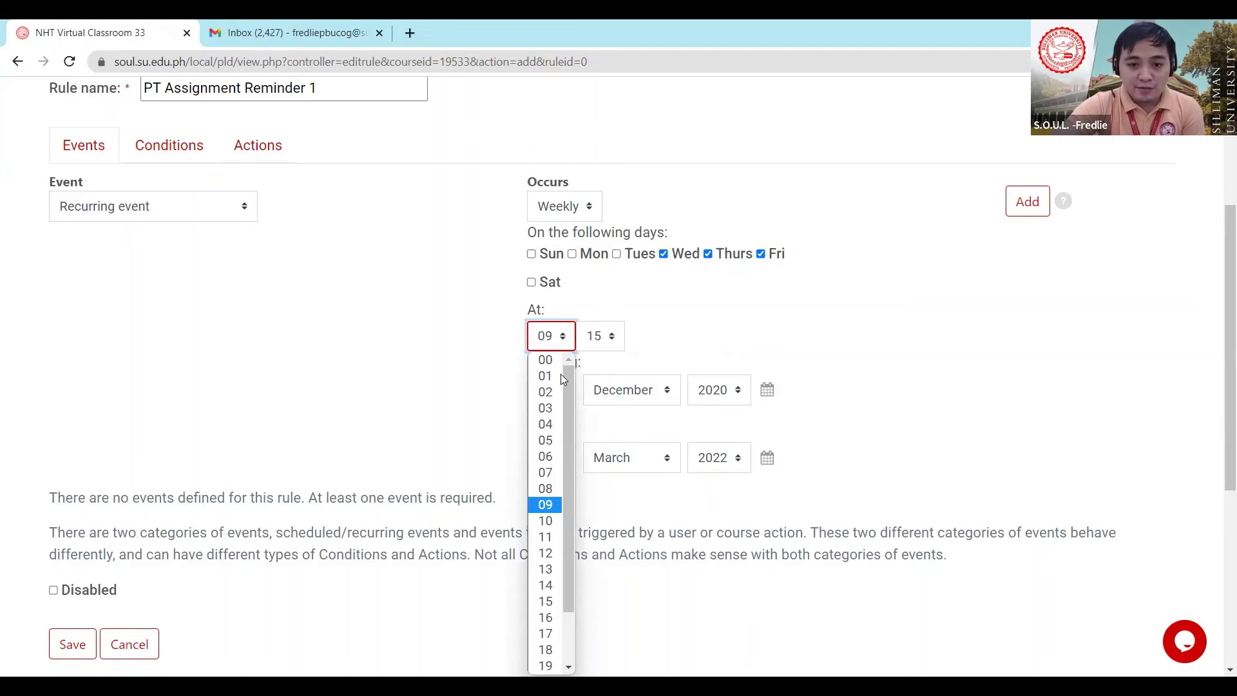
{"action": "left_click", "coordinate": [549, 489]}
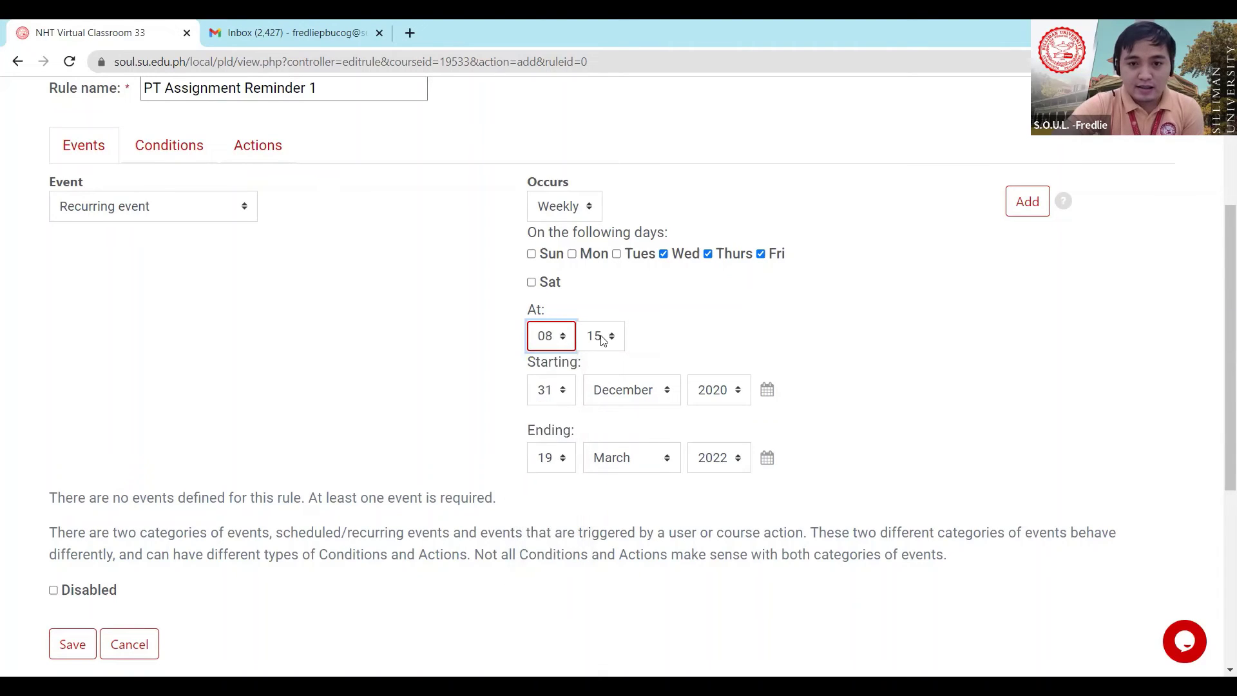
{"action": "left_click", "coordinate": [603, 338]}
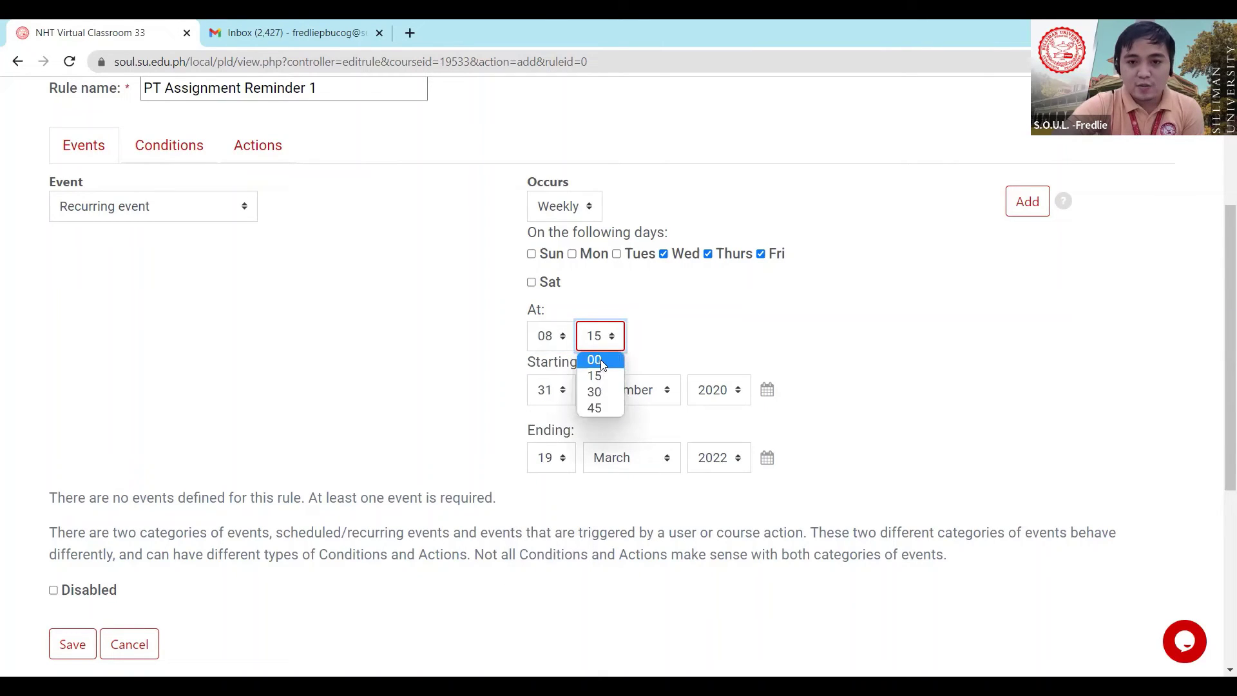
{"action": "key", "text": "Return"}
Set the recurring event's starting date to 17 February 2022
{"action": "scroll", "coordinate": [630, 351], "scroll_direction": "down", "scroll_amount": 1}
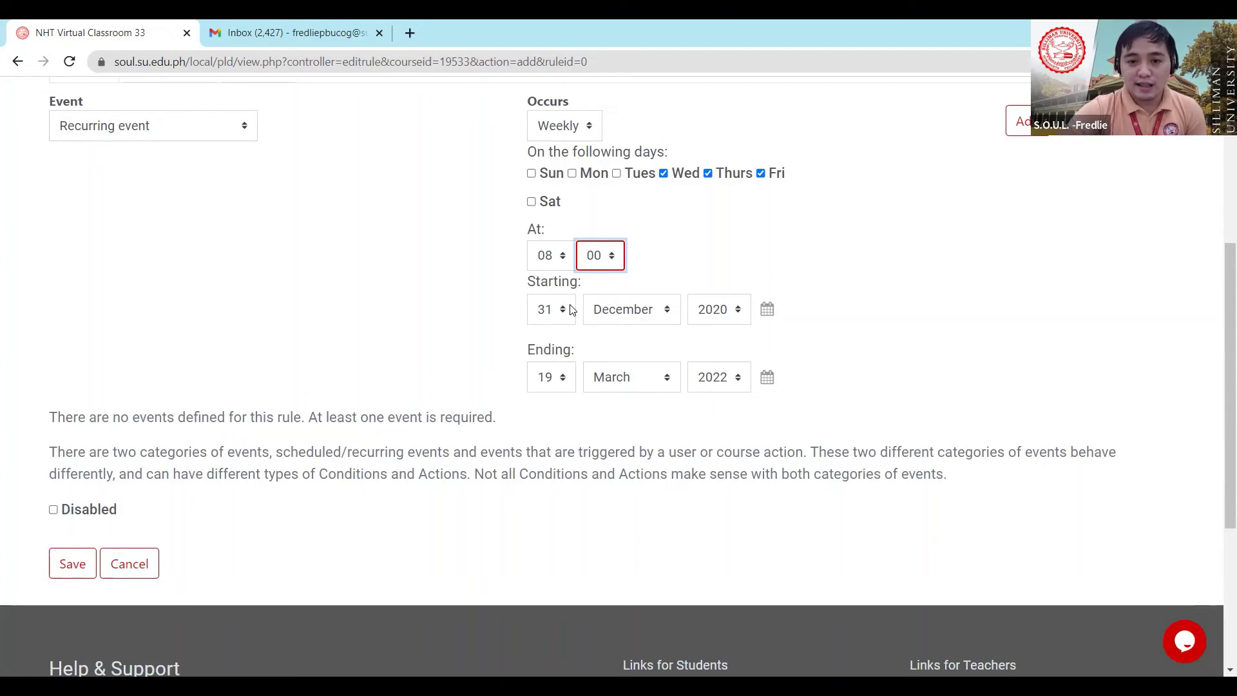
{"action": "left_click", "coordinate": [566, 308]}
{"action": "scroll", "coordinate": [563, 434], "scroll_direction": "up", "scroll_amount": 3}
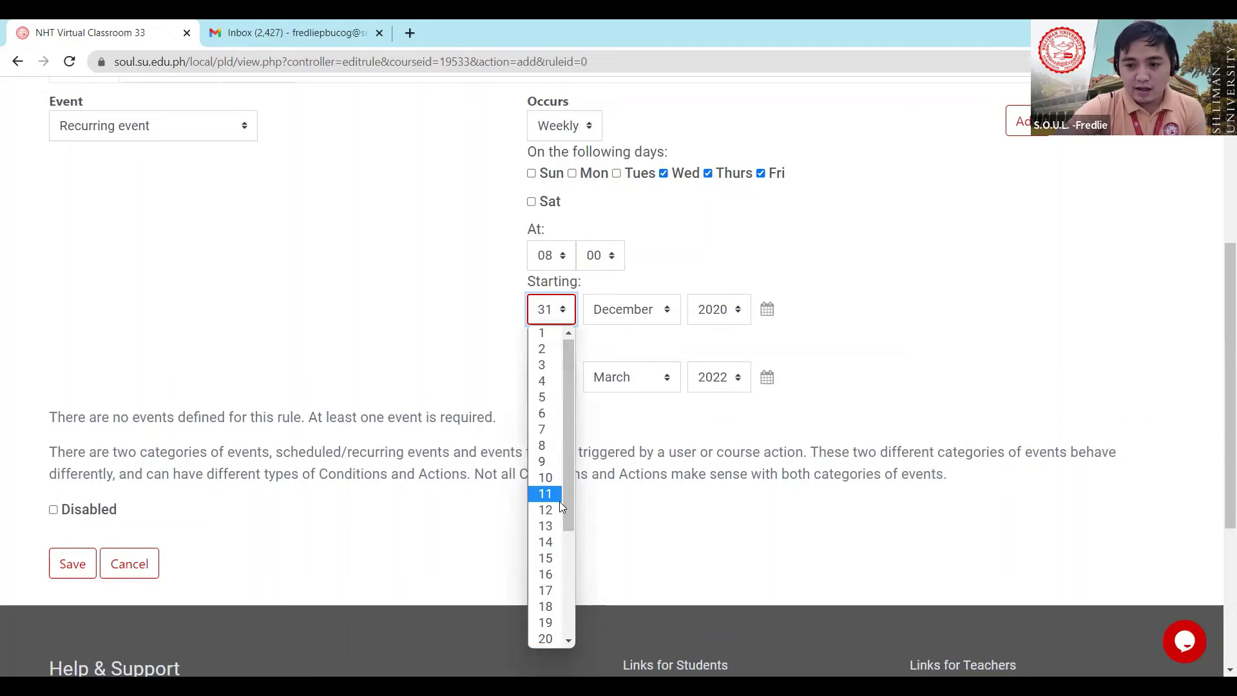
{"action": "scroll", "coordinate": [560, 501], "scroll_direction": "down", "scroll_amount": 3}
{"action": "left_click", "coordinate": [549, 430]}
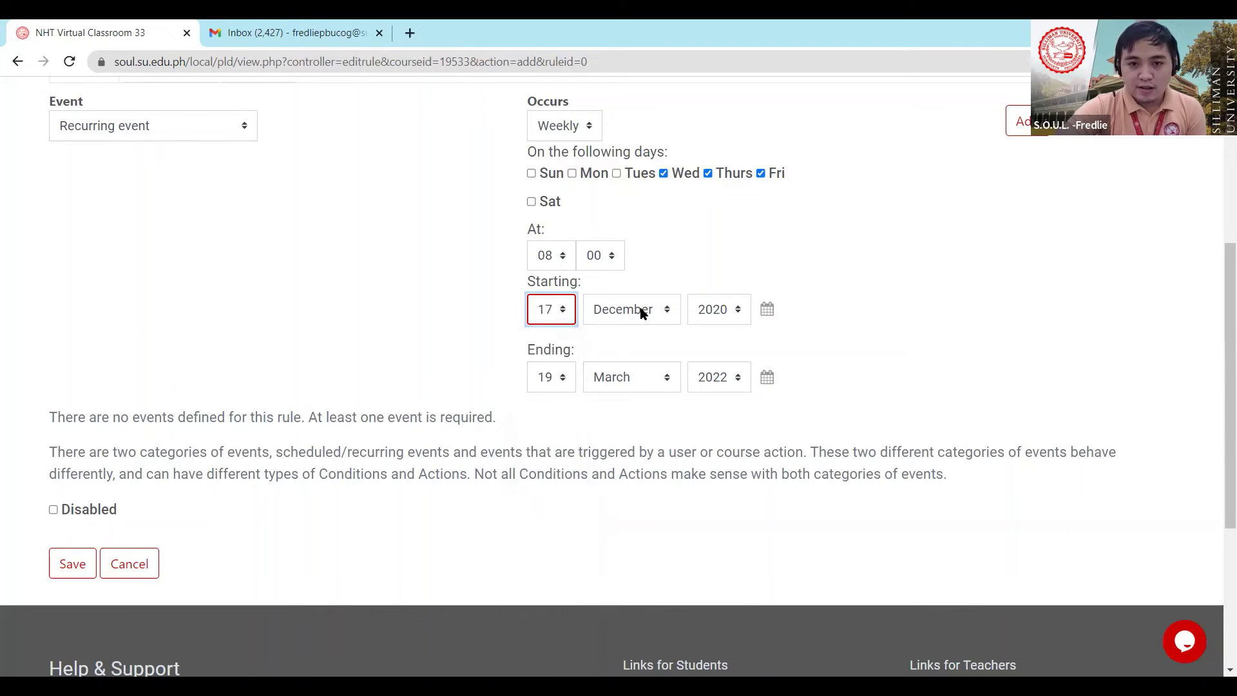
{"action": "left_click", "coordinate": [634, 311]}
{"action": "left_click", "coordinate": [635, 350]}
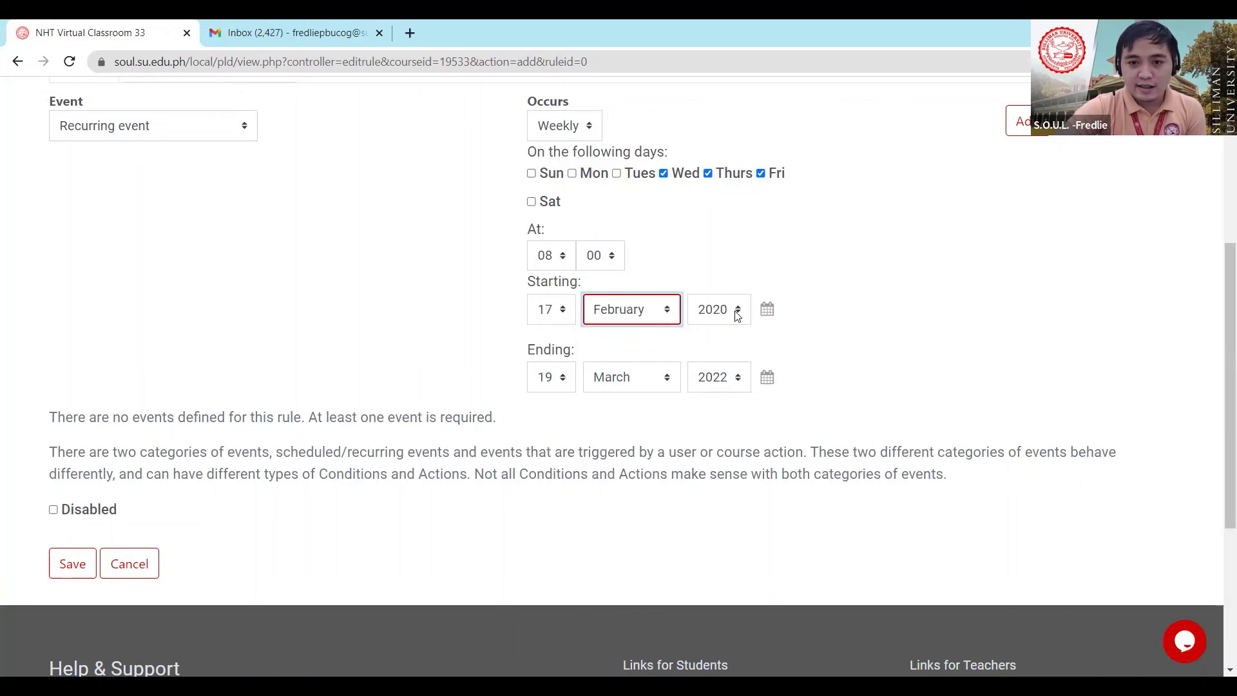
{"action": "left_click", "coordinate": [740, 312]}
{"action": "scroll", "coordinate": [715, 452], "scroll_direction": "down", "scroll_amount": 3}
{"action": "left_click", "coordinate": [713, 511]}
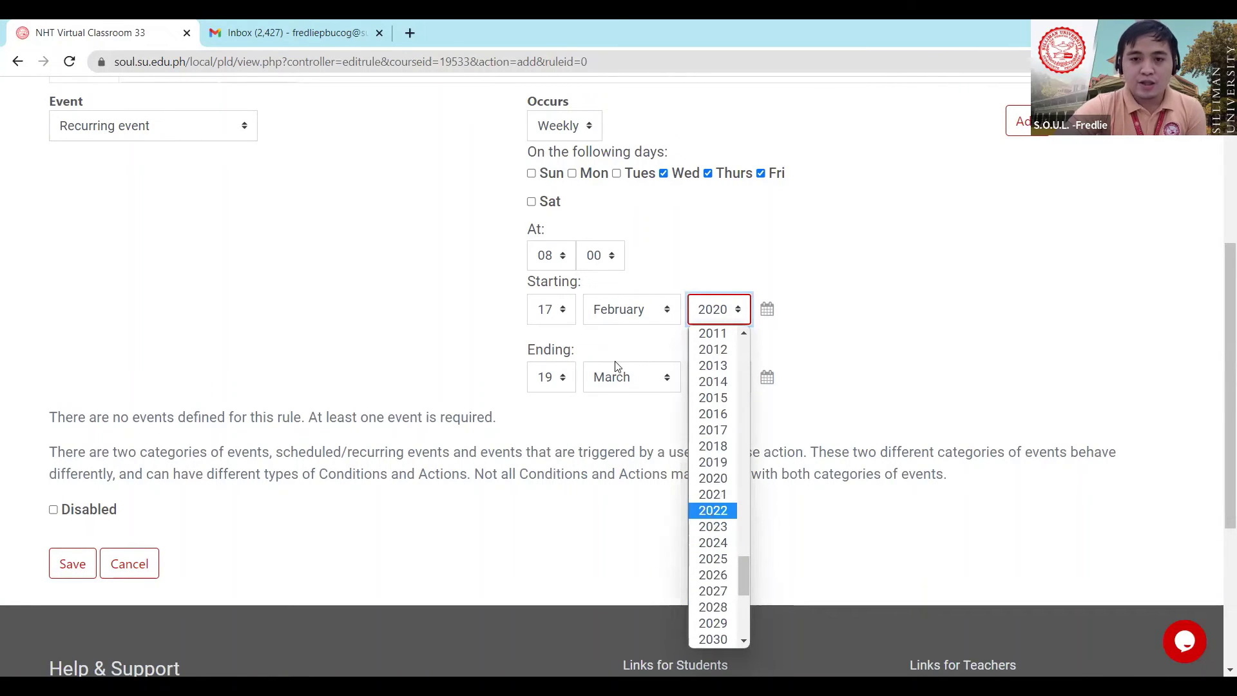
Set the recurring event's ending date to 21 February, keeping the year 2022
{"action": "left_click", "coordinate": [560, 378]}
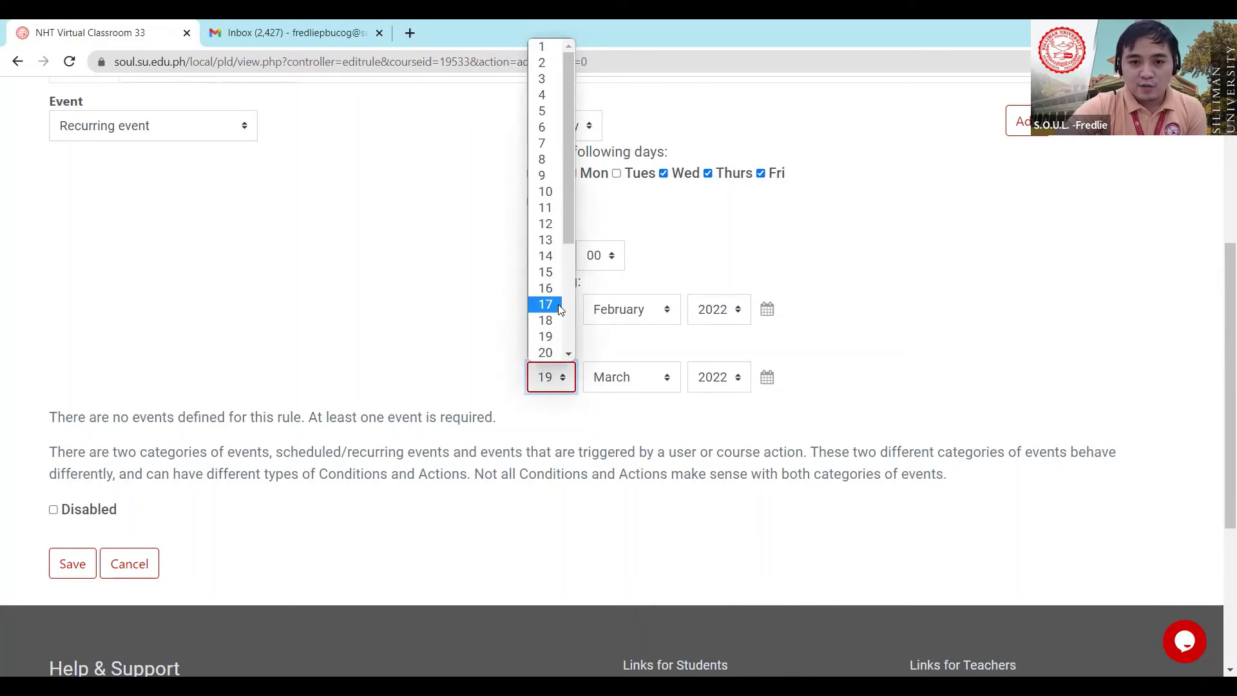
{"action": "scroll", "coordinate": [545, 167], "scroll_direction": "down", "scroll_amount": 3}
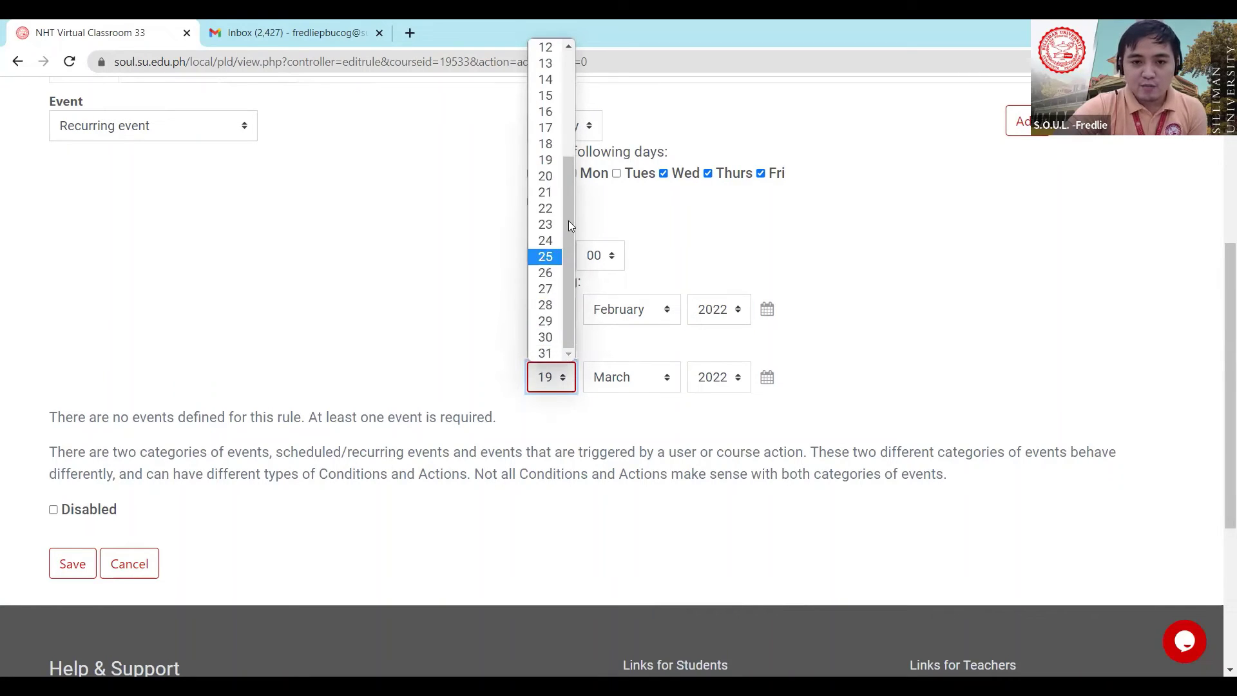
{"action": "left_click", "coordinate": [544, 193]}
{"action": "left_click", "coordinate": [642, 379]}
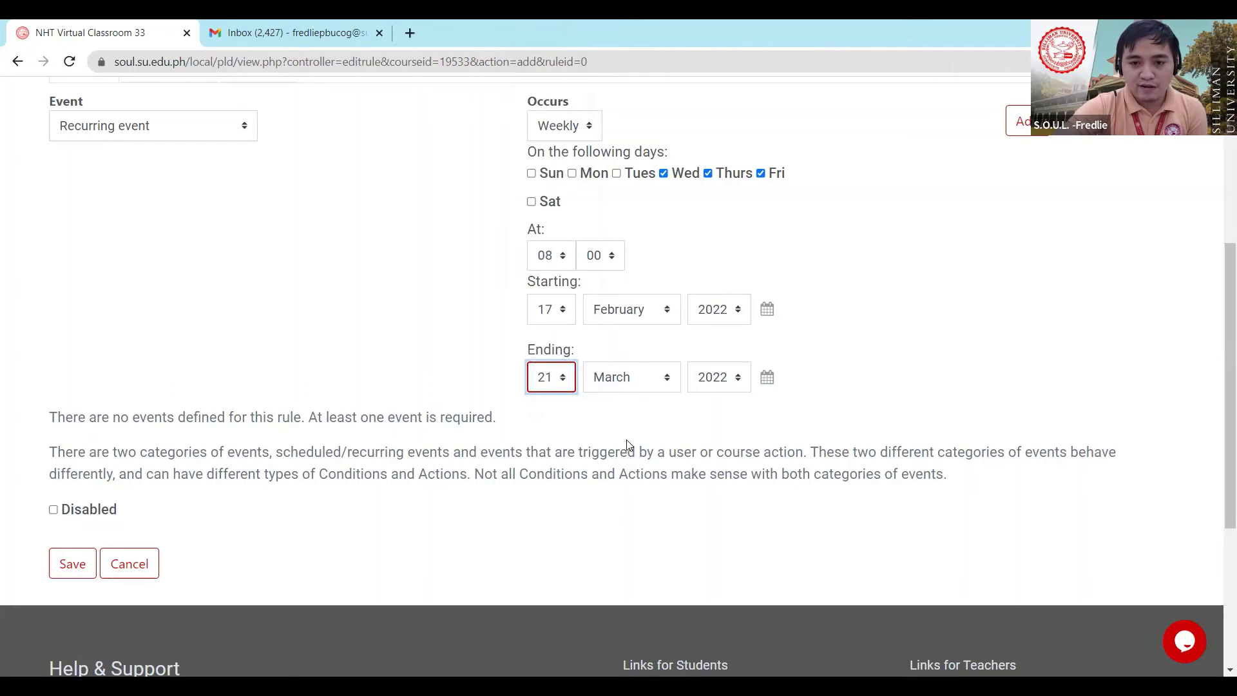
{"action": "left_click", "coordinate": [628, 418]}
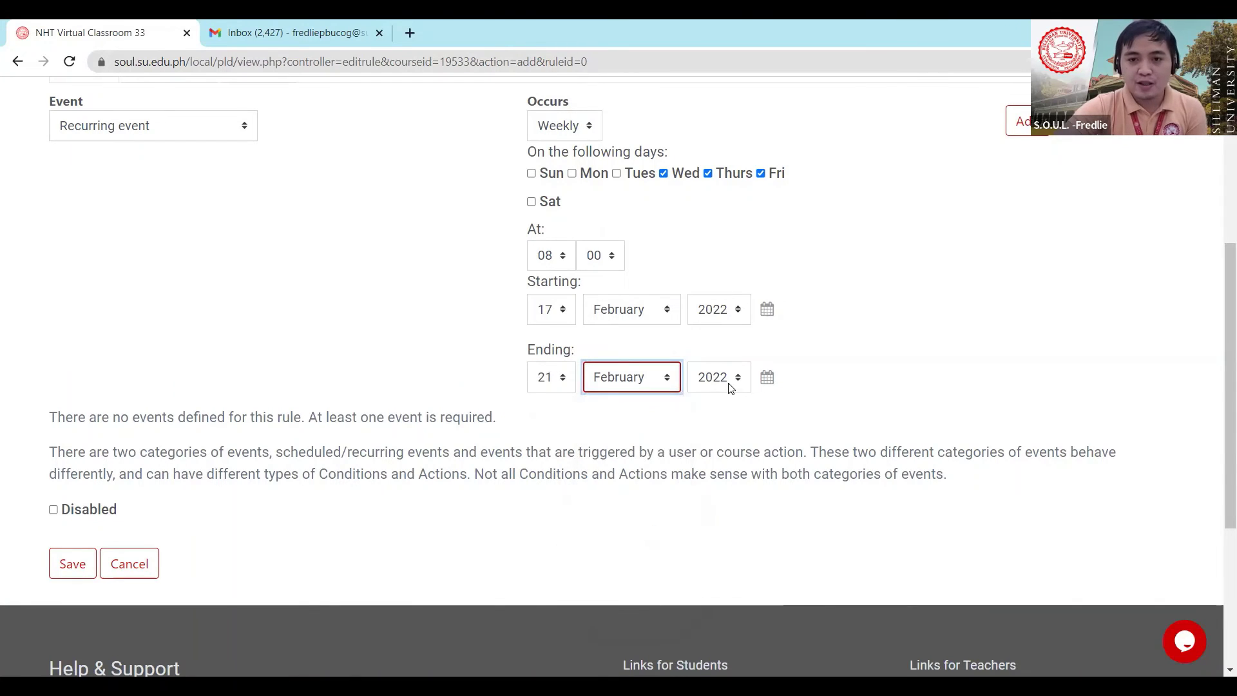
Review the weekly schedule settings and add the recurring event to the rule
{"action": "scroll", "coordinate": [653, 320], "scroll_direction": "up", "scroll_amount": 1}
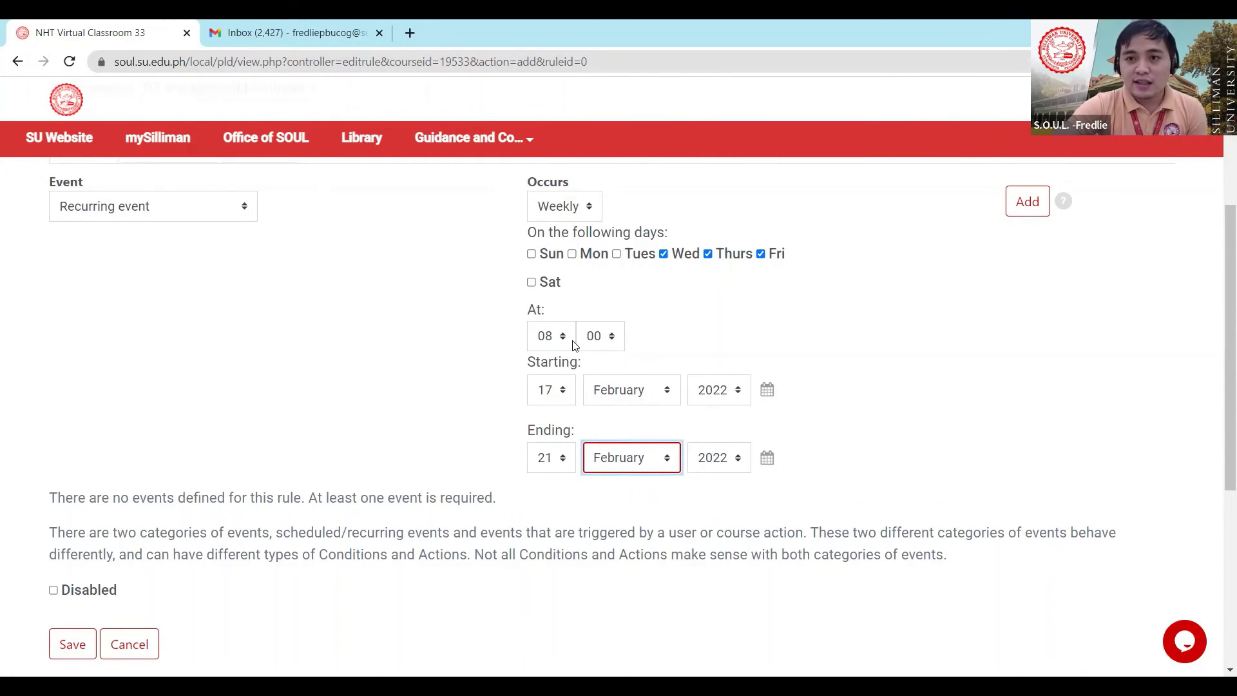
{"action": "scroll", "coordinate": [606, 337], "scroll_direction": "up", "scroll_amount": 1}
{"action": "scroll", "coordinate": [545, 362], "scroll_direction": "up", "scroll_amount": 1}
{"action": "scroll", "coordinate": [638, 356], "scroll_direction": "down", "scroll_amount": 1}
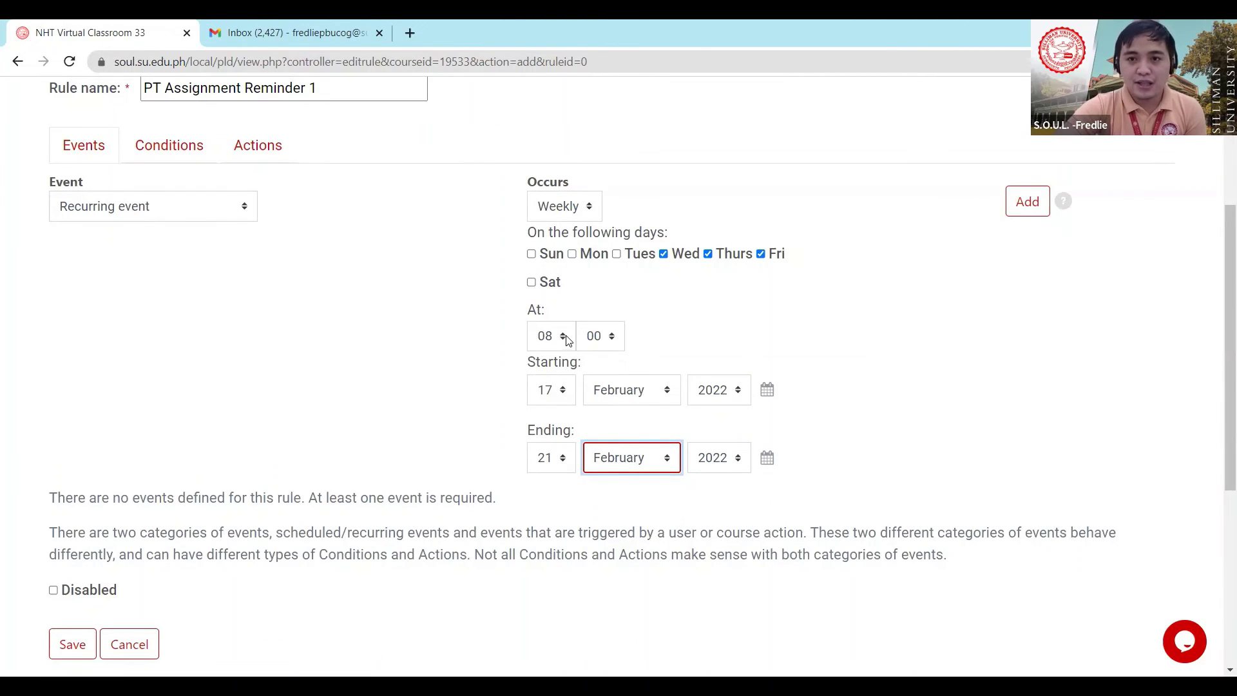
{"action": "scroll", "coordinate": [815, 381], "scroll_direction": "down", "scroll_amount": 1}
{"action": "scroll", "coordinate": [876, 379], "scroll_direction": "up", "scroll_amount": 1}
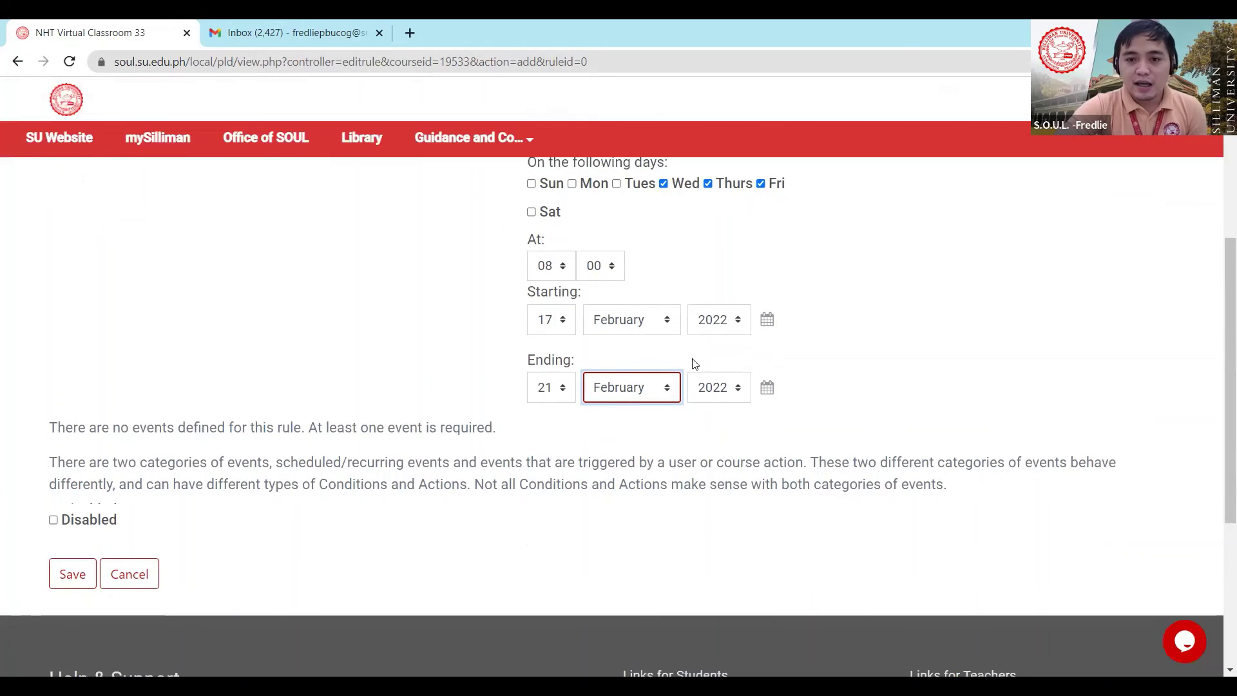
{"action": "scroll", "coordinate": [694, 364], "scroll_direction": "up", "scroll_amount": 2}
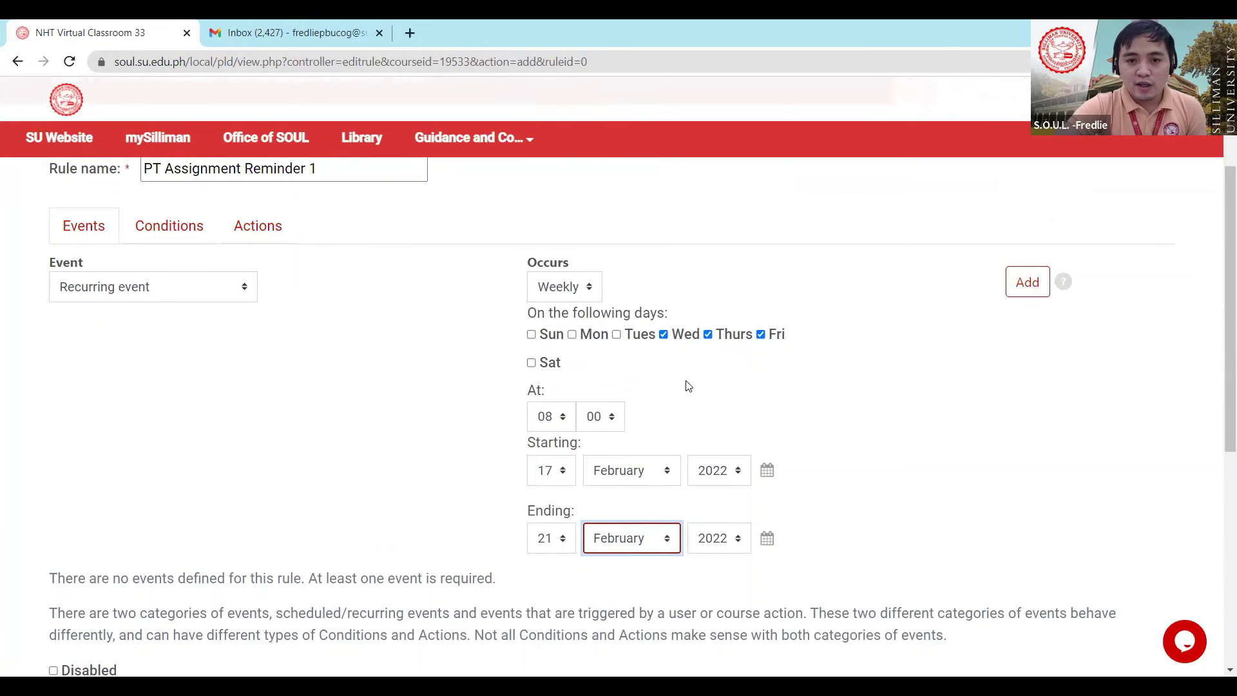
{"action": "left_click", "coordinate": [1031, 289]}
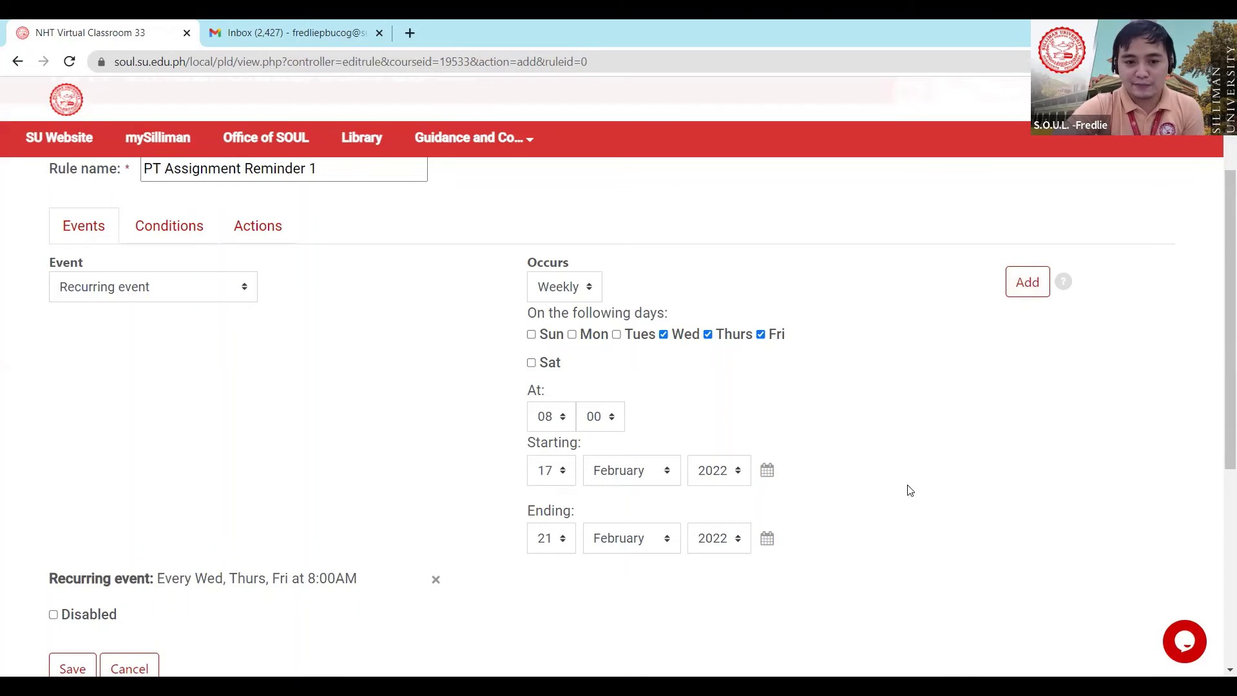
{"action": "scroll", "coordinate": [781, 542], "scroll_direction": "down", "scroll_amount": 2}
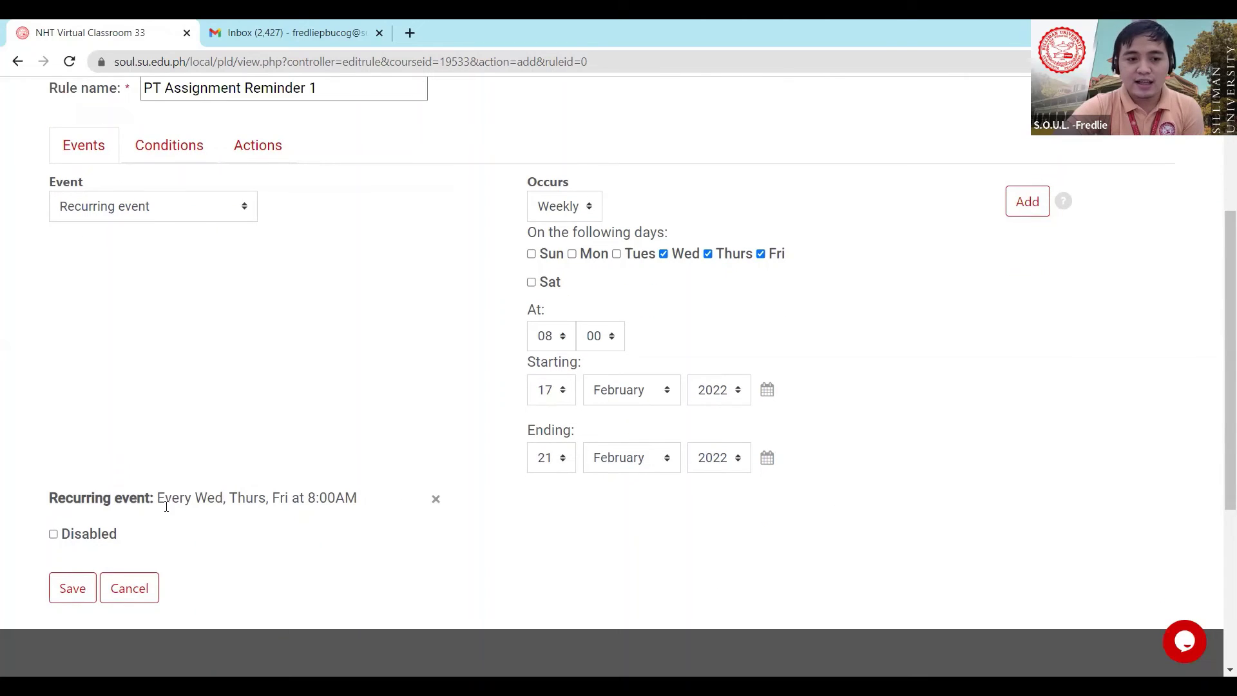
{"action": "scroll", "coordinate": [361, 439], "scroll_direction": "up", "scroll_amount": 2}
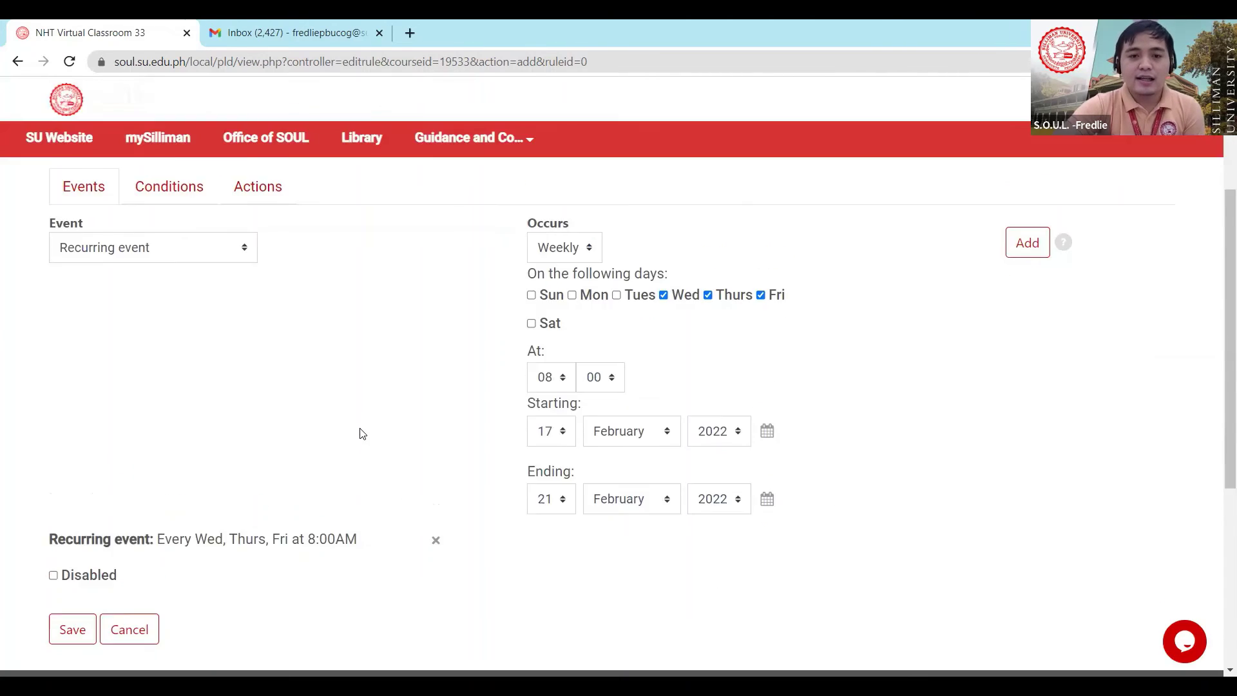
{"action": "scroll", "coordinate": [341, 438], "scroll_direction": "up", "scroll_amount": 1}
{"action": "scroll", "coordinate": [340, 434], "scroll_direction": "down", "scroll_amount": 1}
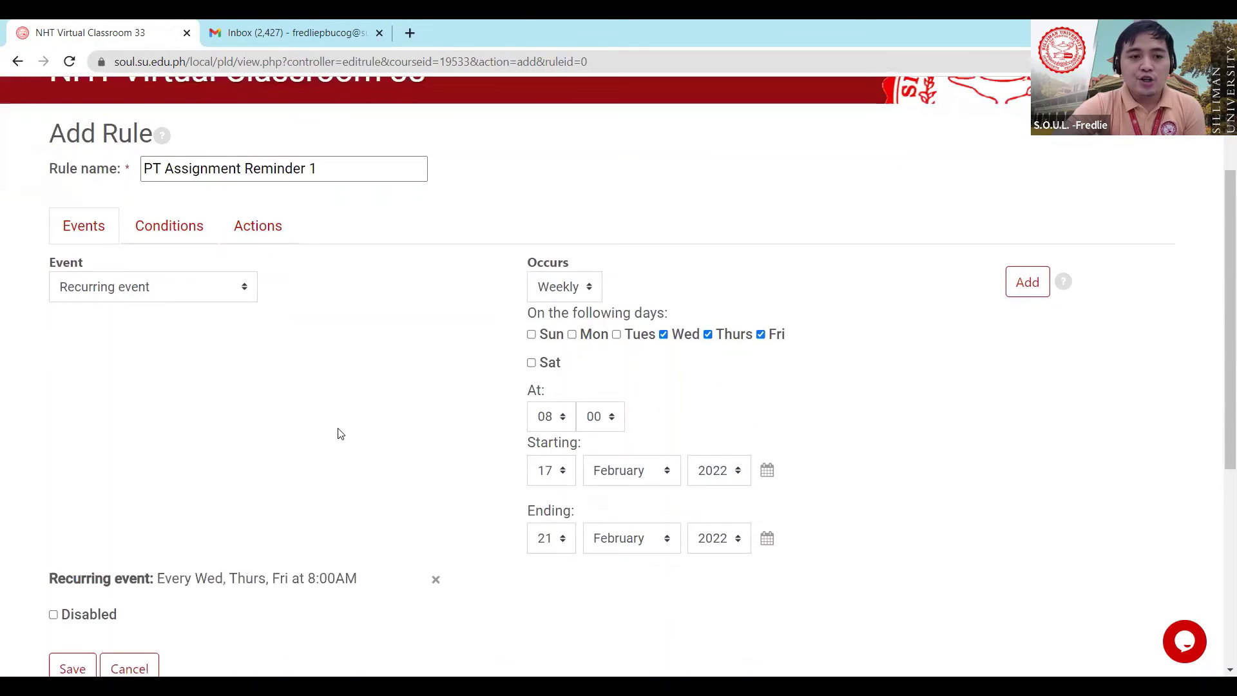
Add an "Activity completed" condition to the PT Assignment Reminder 1 rule
{"action": "left_click", "coordinate": [165, 230]}
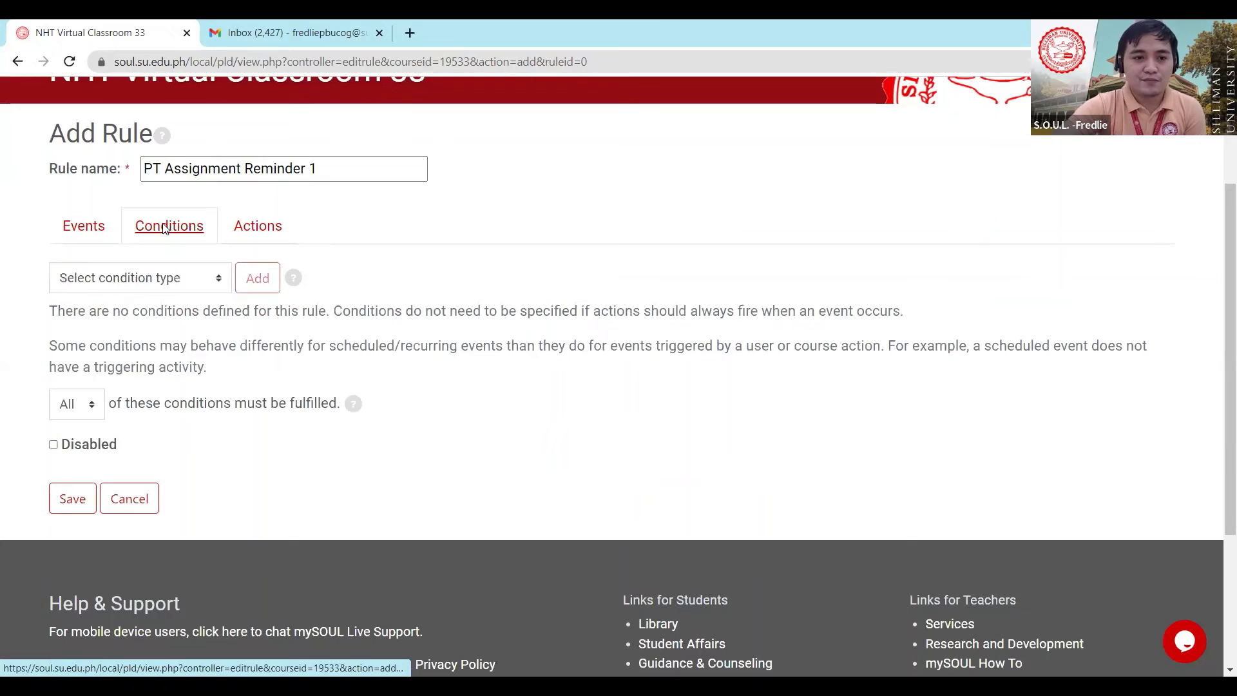
{"action": "left_click", "coordinate": [221, 279]}
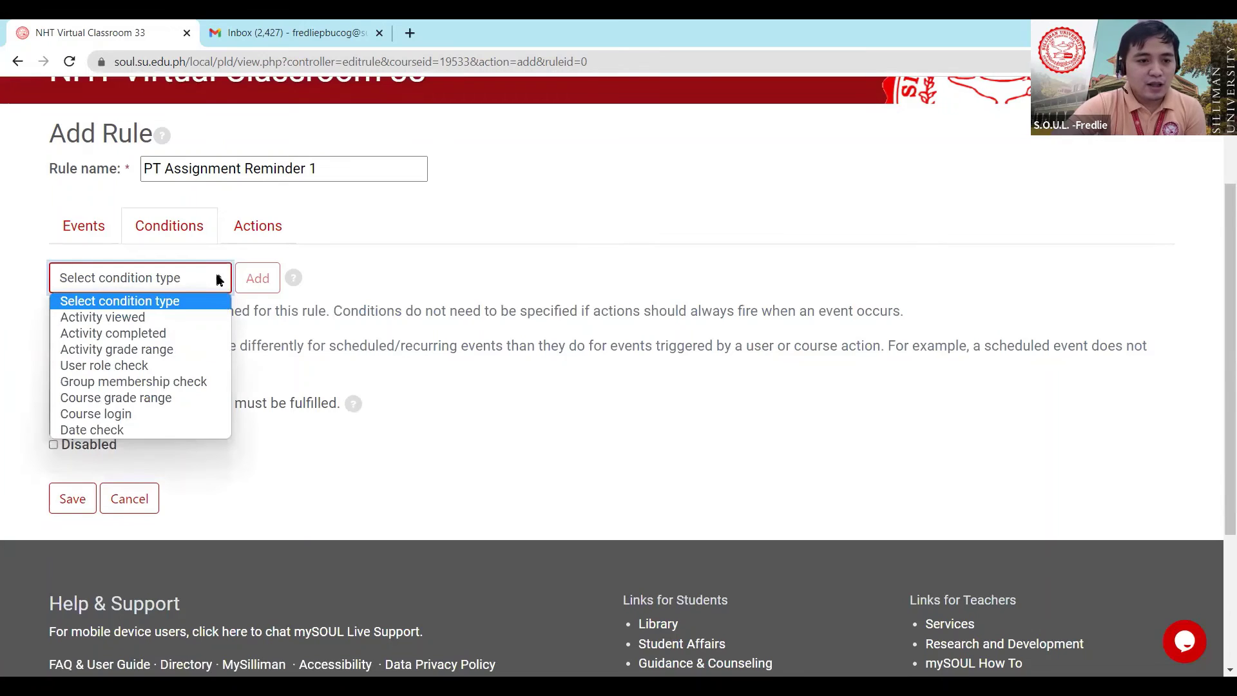
{"action": "left_click", "coordinate": [172, 342]}
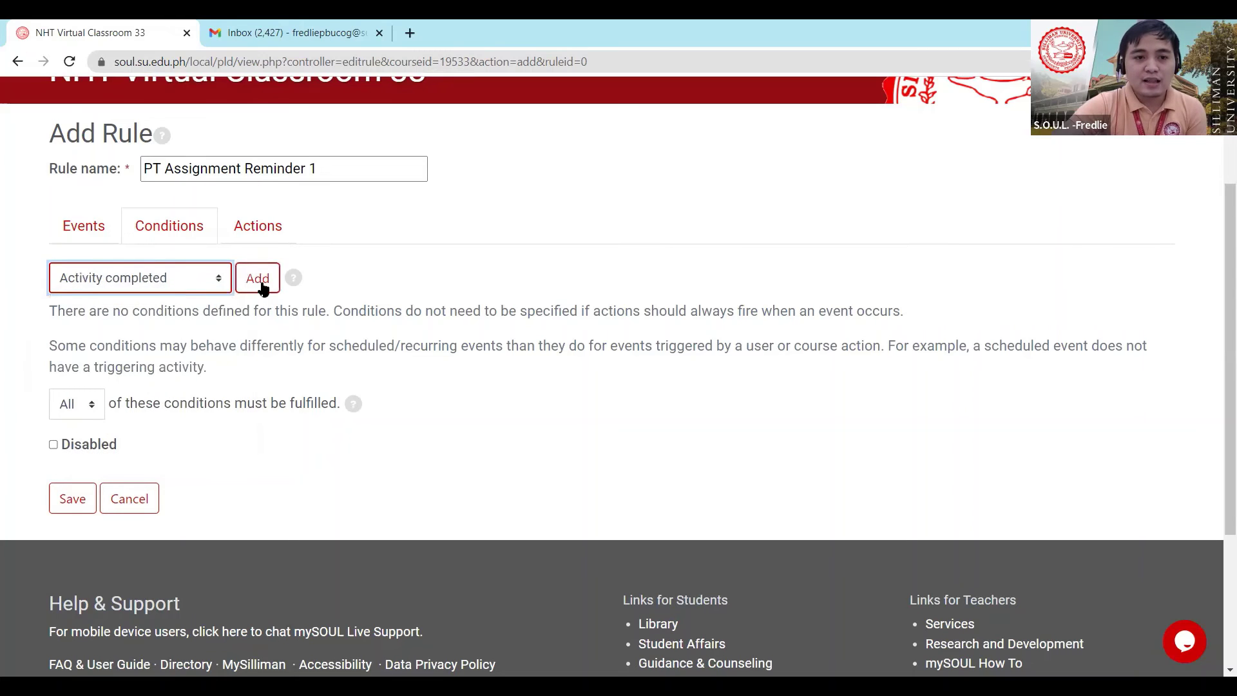
{"action": "left_click", "coordinate": [259, 281]}
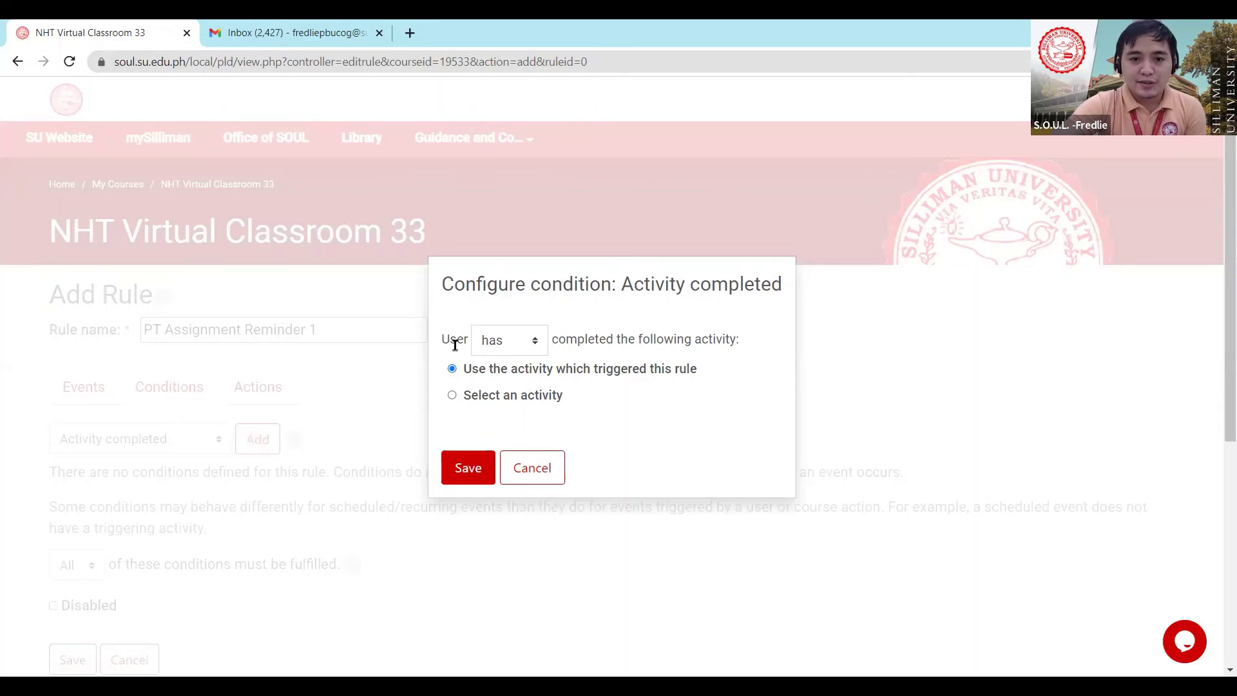
Configure the condition so the user "has not" completed the assignment "Skills Exploration: Cybernews Research", and save it
{"action": "left_click", "coordinate": [538, 345]}
{"action": "left_click", "coordinate": [520, 381]}
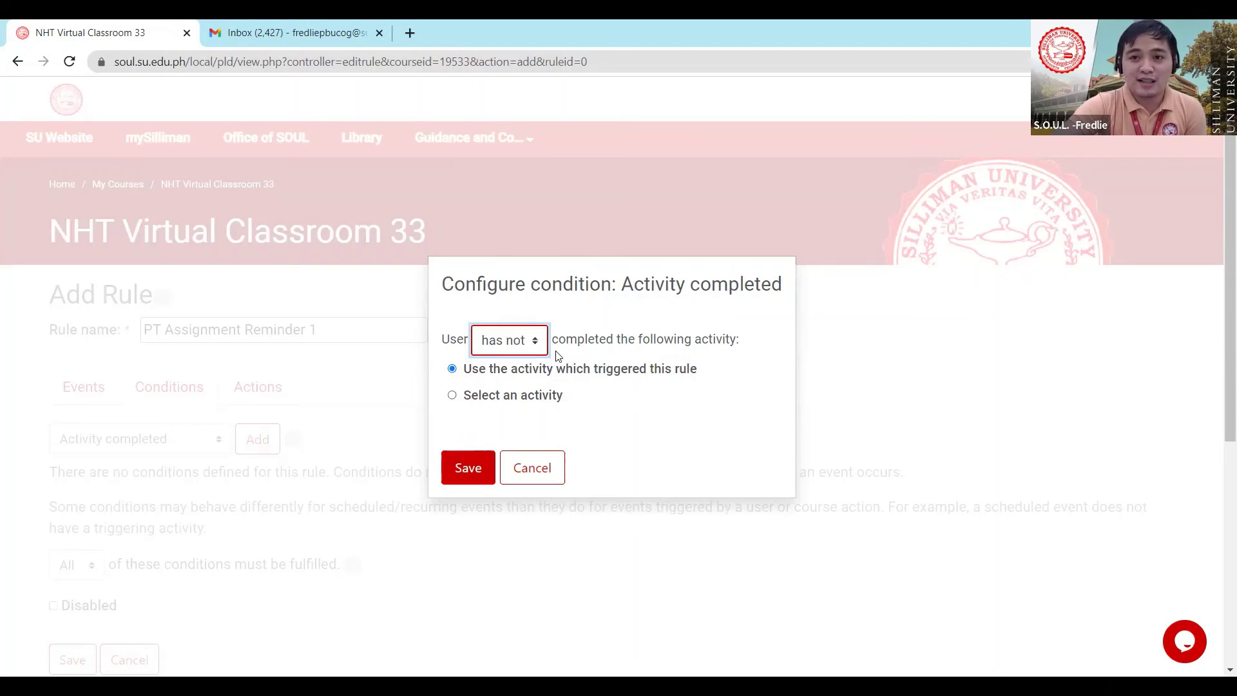
{"action": "scroll", "coordinate": [477, 393], "scroll_direction": "down", "scroll_amount": 1}
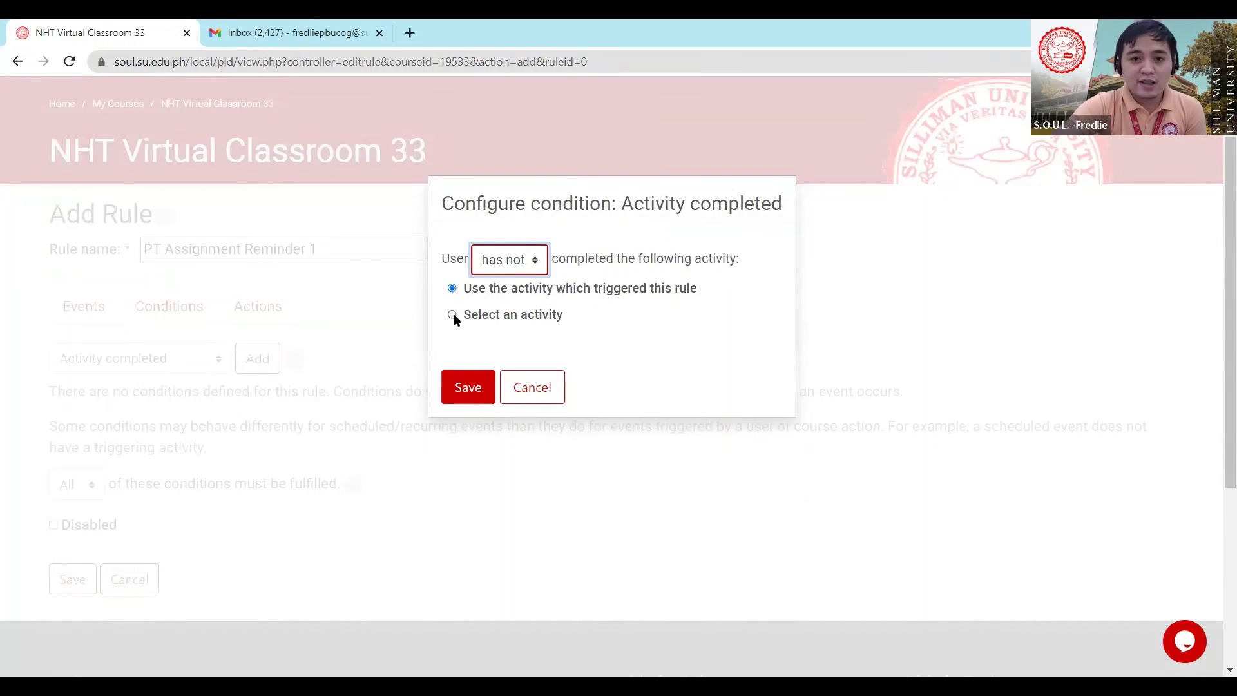
{"action": "left_click", "coordinate": [453, 314]}
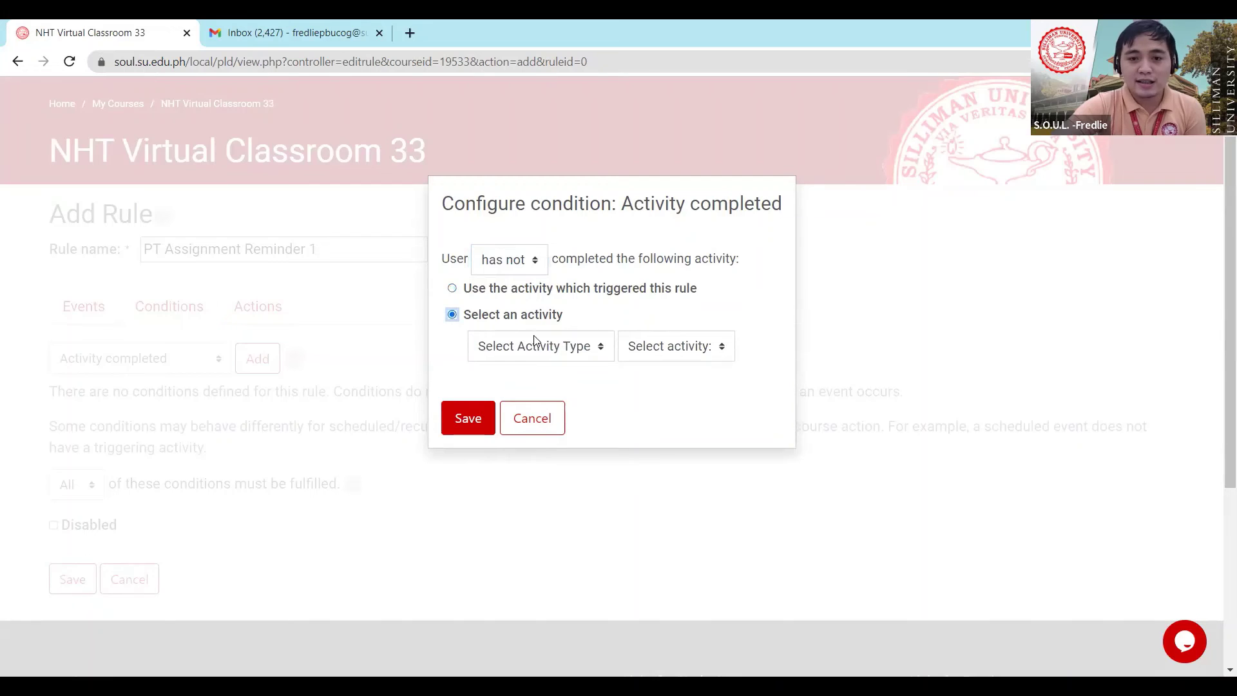
{"action": "left_click", "coordinate": [590, 351]}
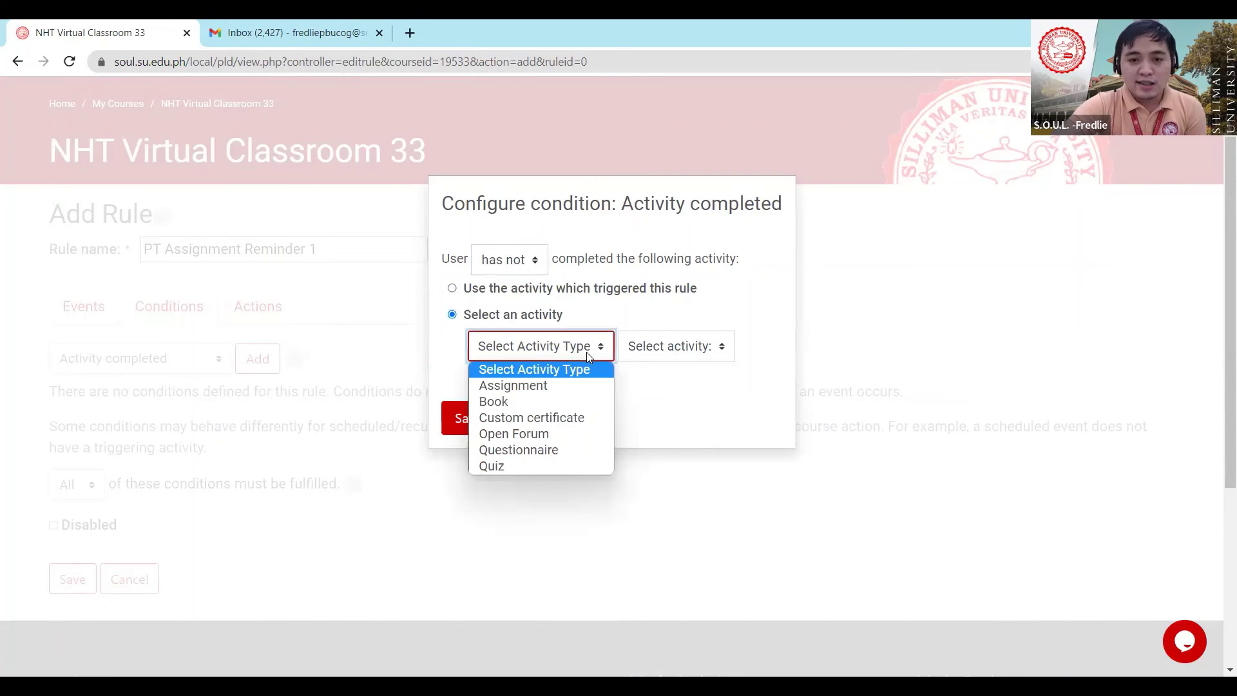
{"action": "left_click", "coordinate": [551, 385]}
{"action": "left_click", "coordinate": [708, 345]}
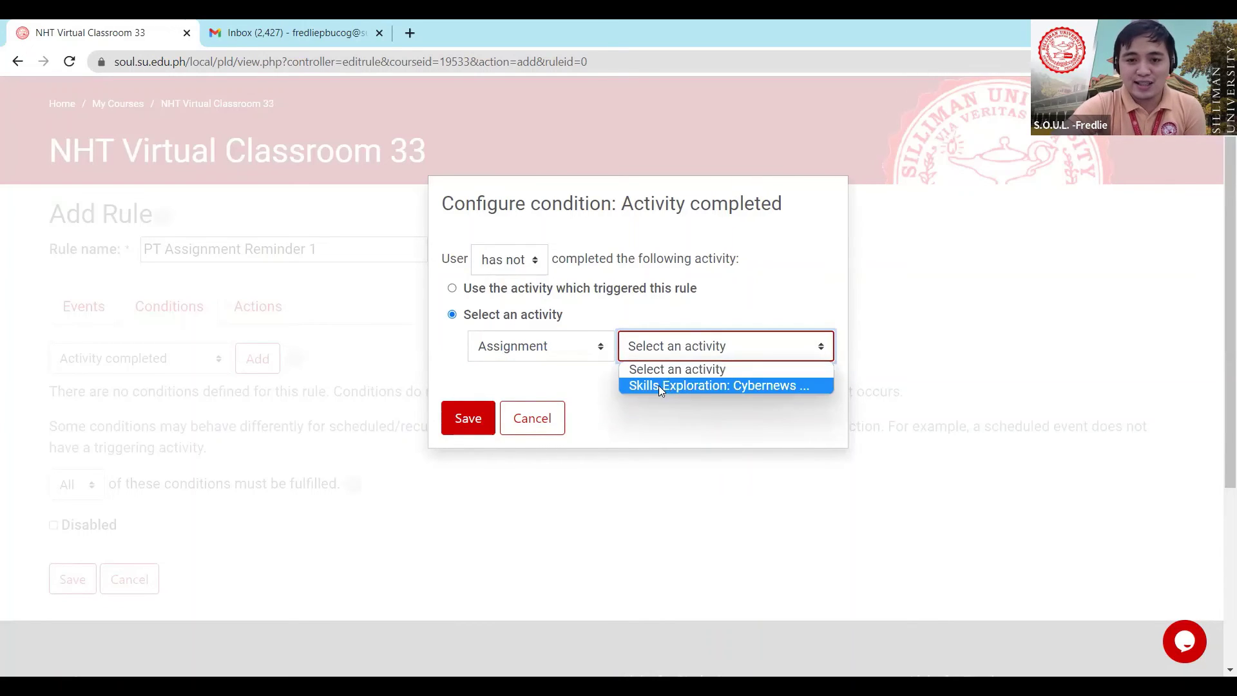
{"action": "left_click", "coordinate": [653, 386]}
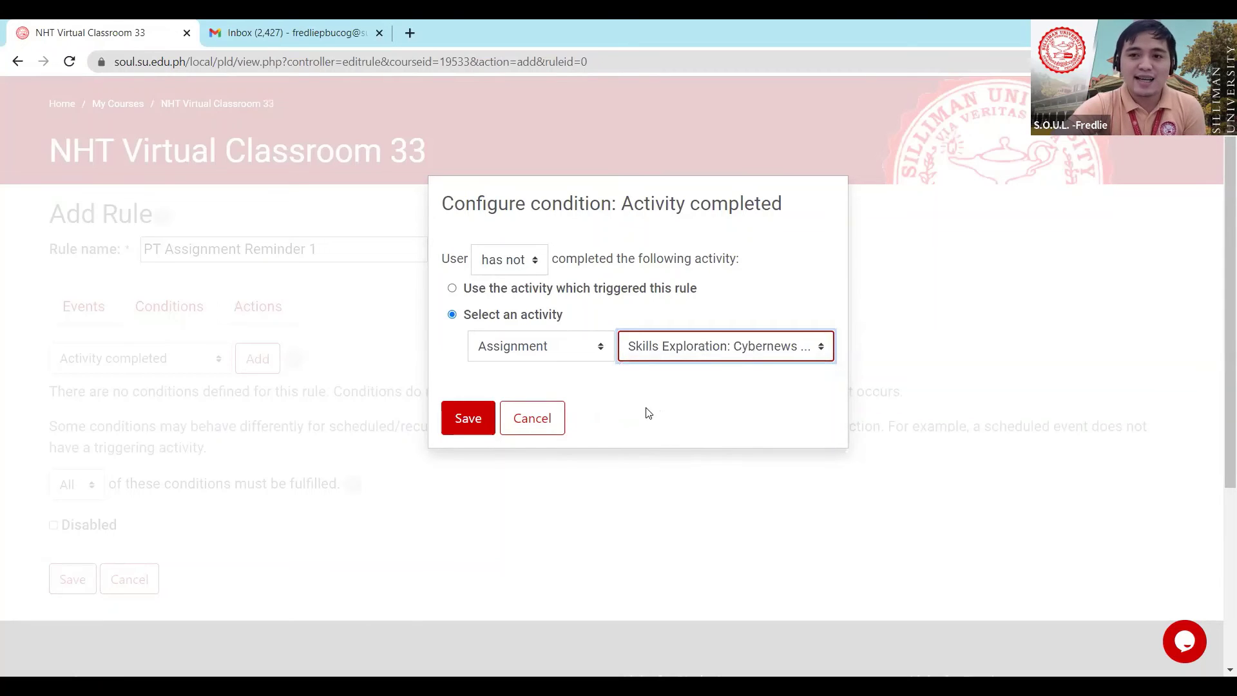
{"action": "left_click", "coordinate": [468, 419]}
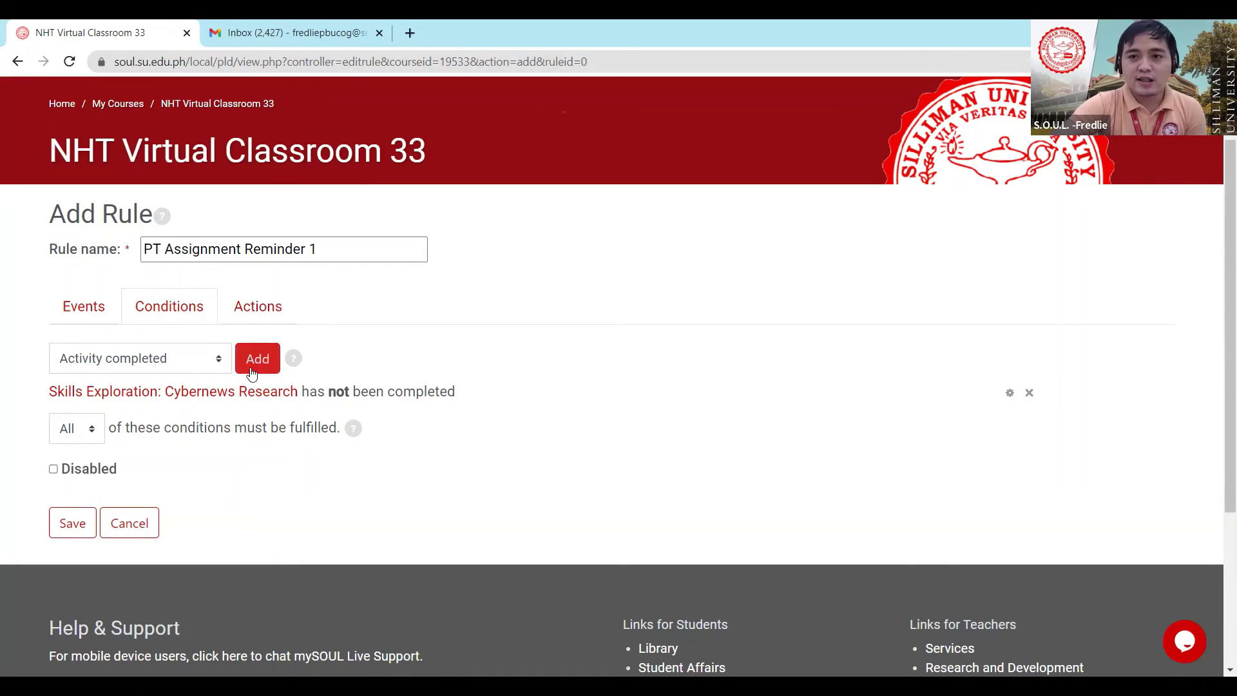
Add a "Send email" action to the rule
{"action": "left_click", "coordinate": [255, 305]}
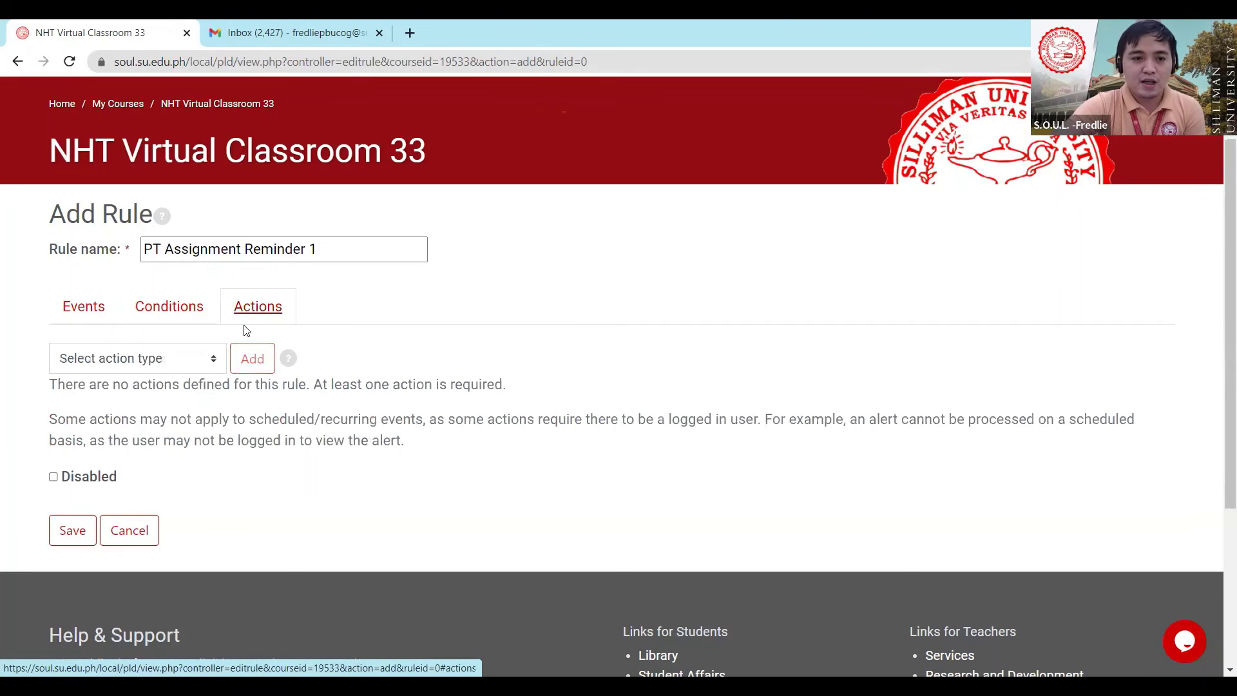
{"action": "left_click", "coordinate": [216, 367]}
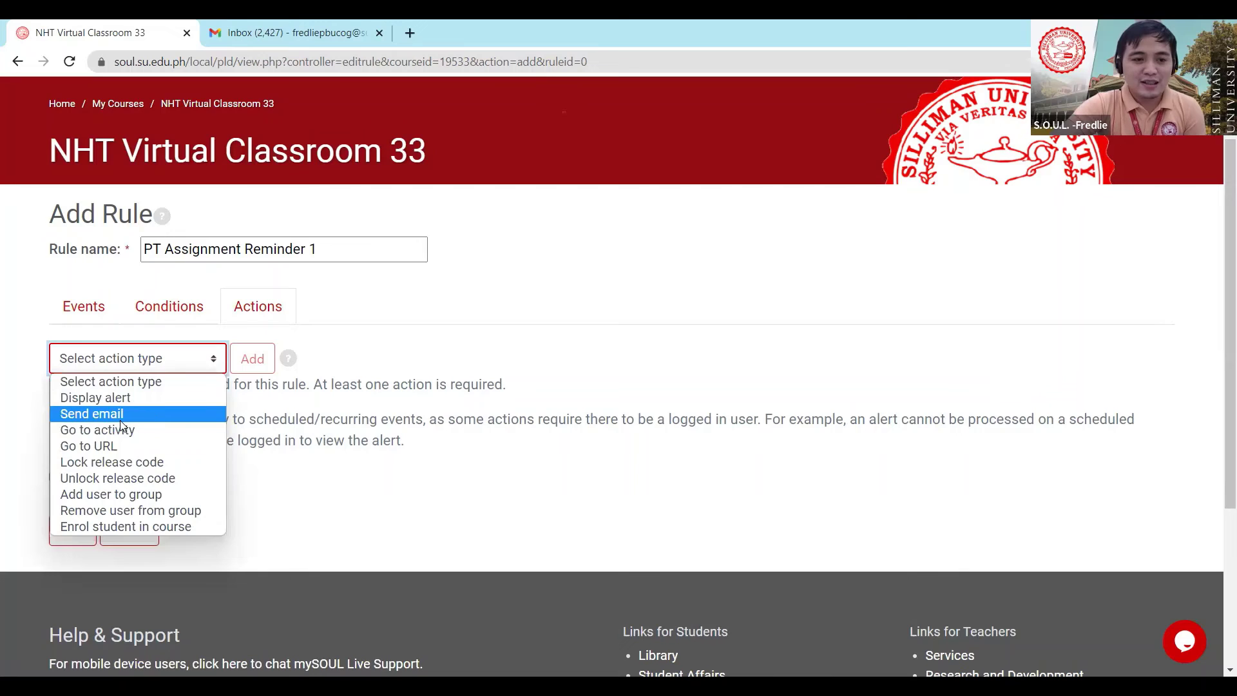
{"action": "left_click", "coordinate": [121, 418]}
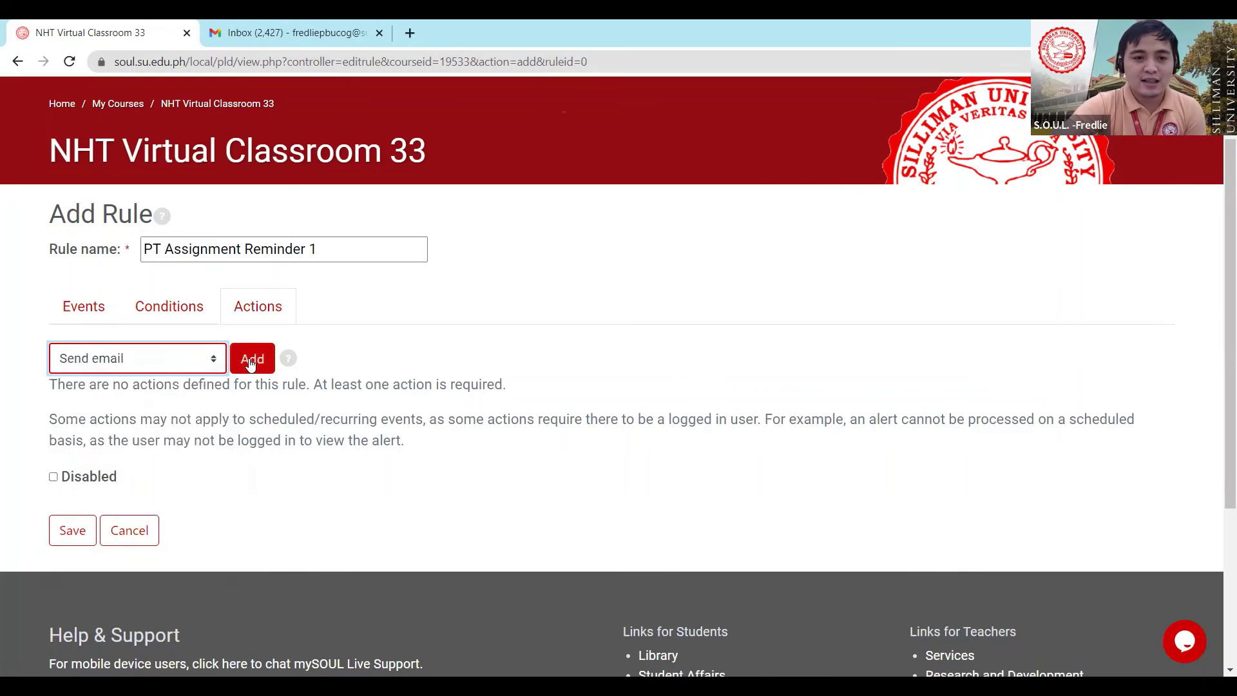
{"action": "left_click", "coordinate": [252, 361]}
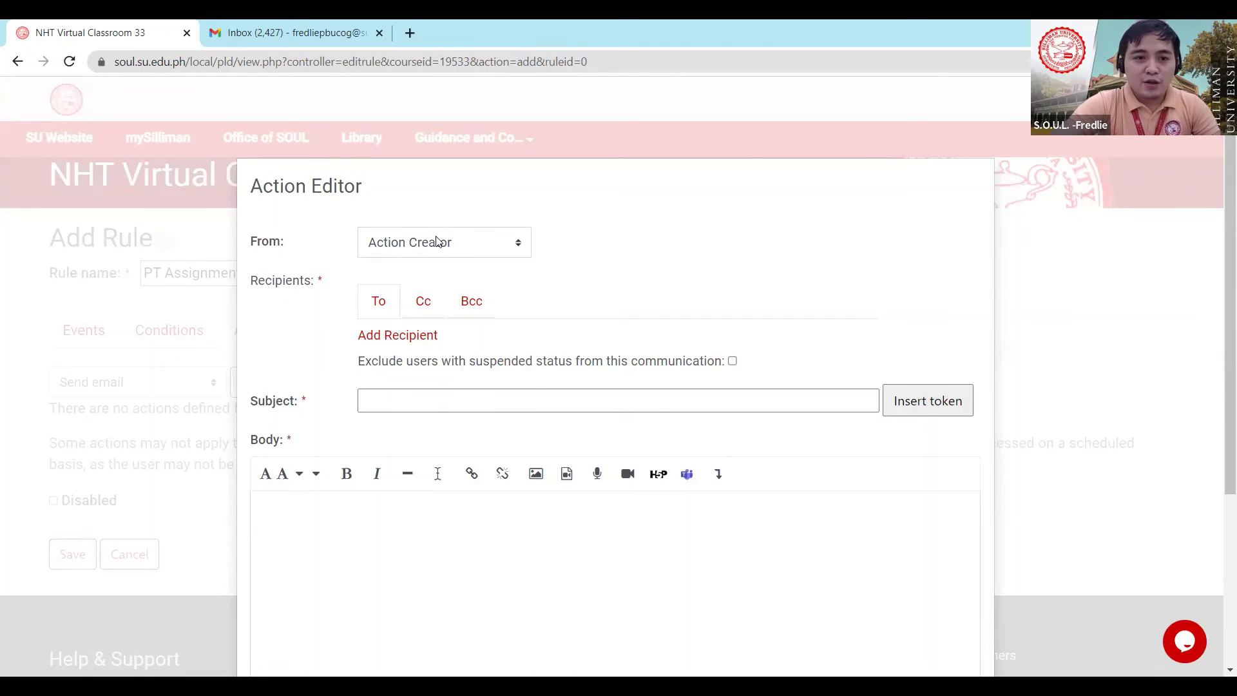
Set the email's sender to Teacher and add Triggering User as the To recipient
{"action": "left_click", "coordinate": [471, 247]}
{"action": "left_click", "coordinate": [432, 314]}
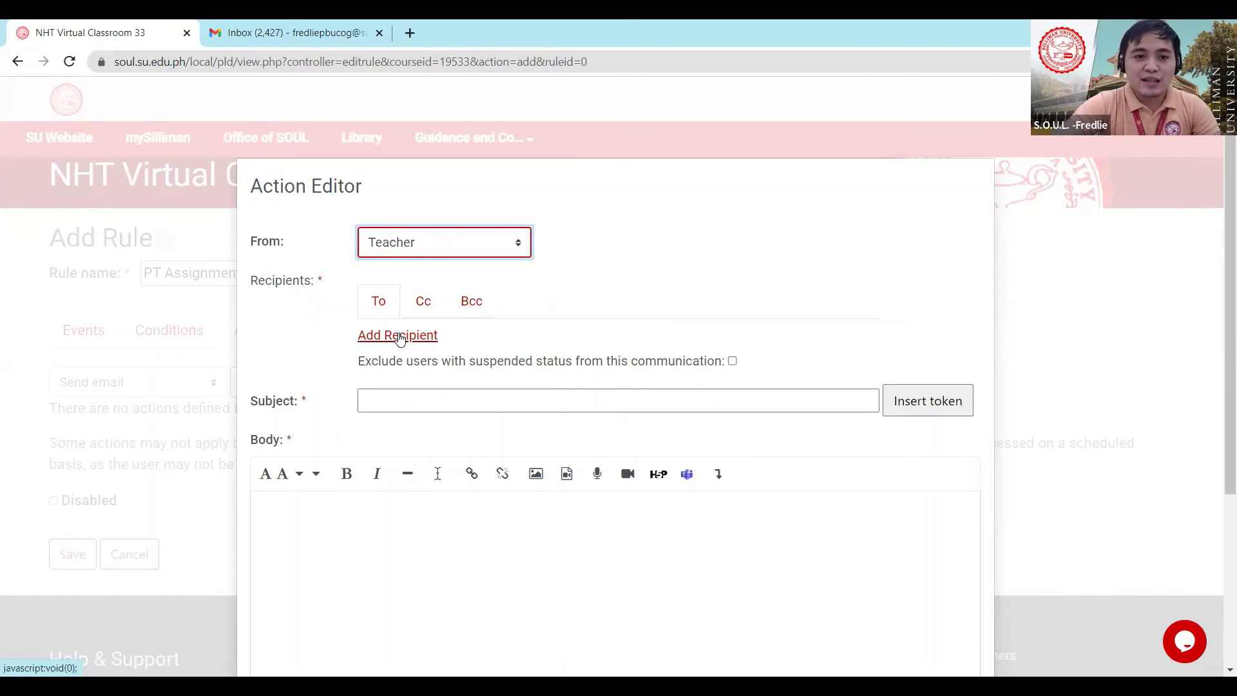
{"action": "left_click", "coordinate": [397, 337]}
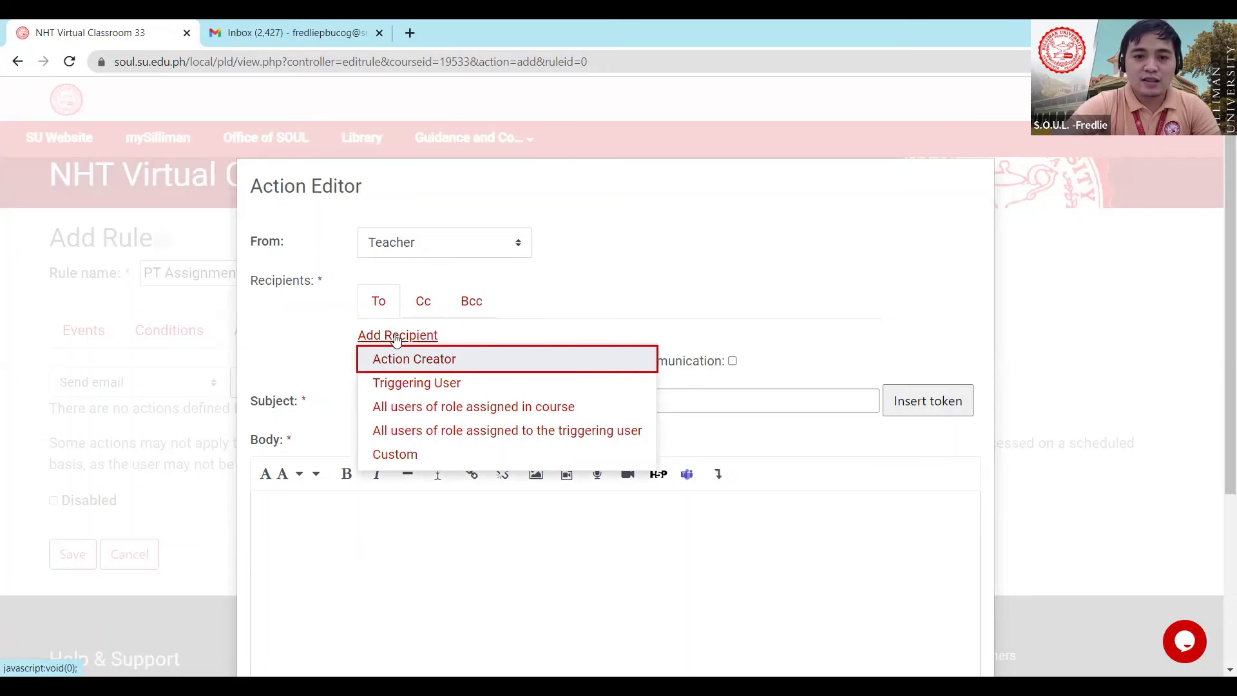
{"action": "left_click", "coordinate": [408, 385]}
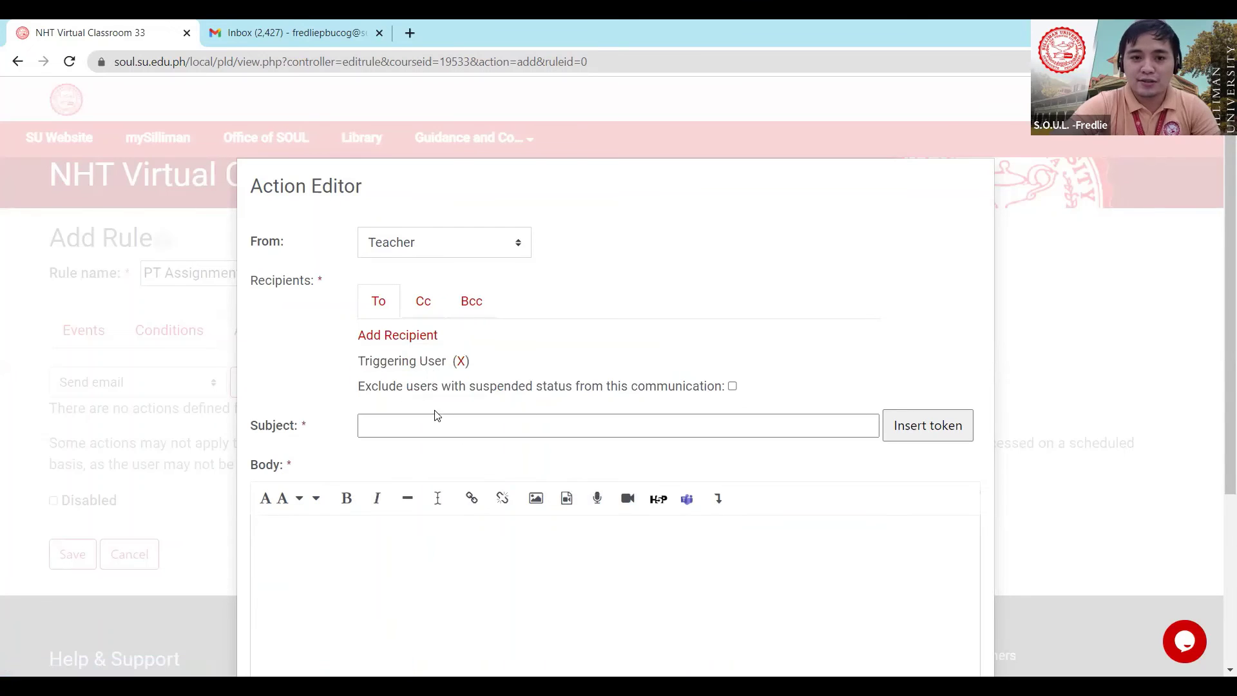
Enter the email subject "PT Assignment 1:" followed by the activity name token
{"action": "left_click", "coordinate": [381, 428]}
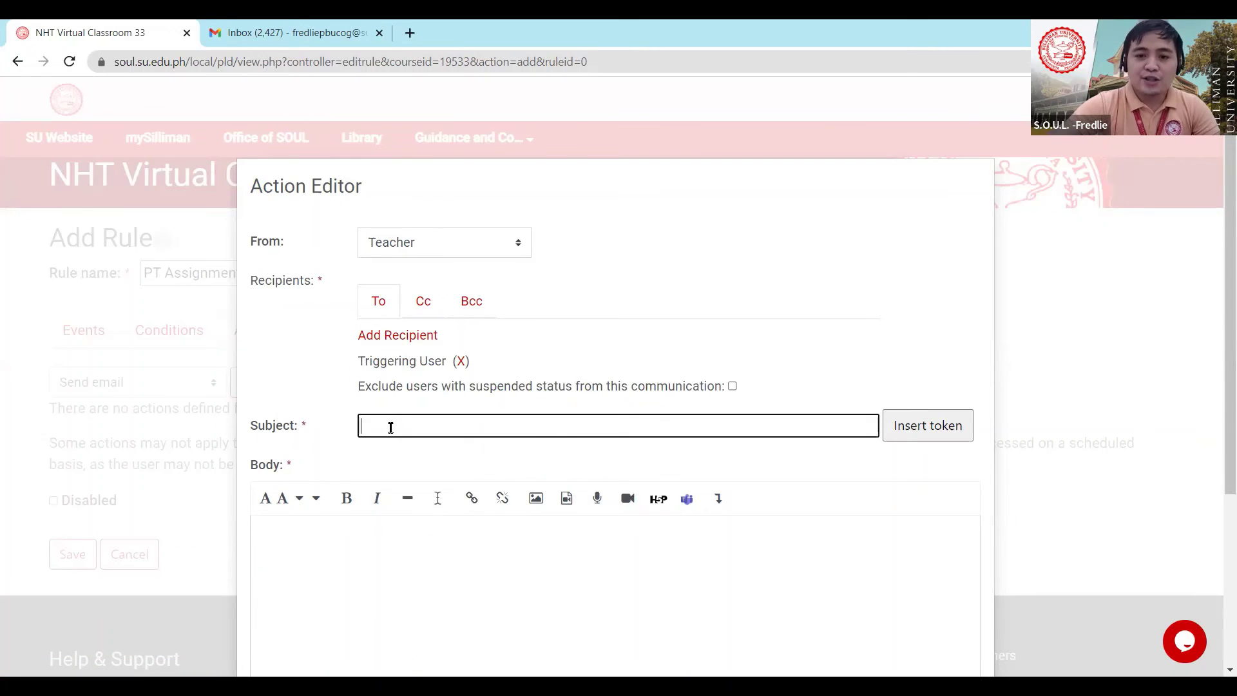
{"action": "type", "text": "P"}
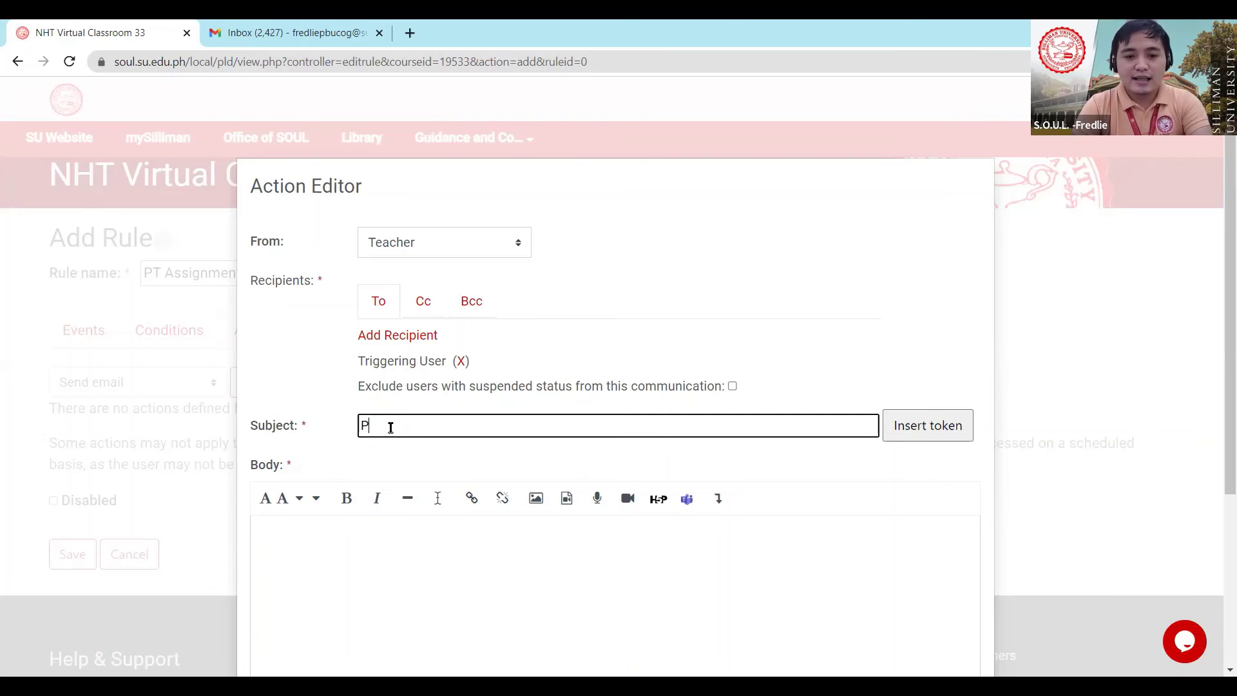
{"action": "type", "text": "T Assignment"}
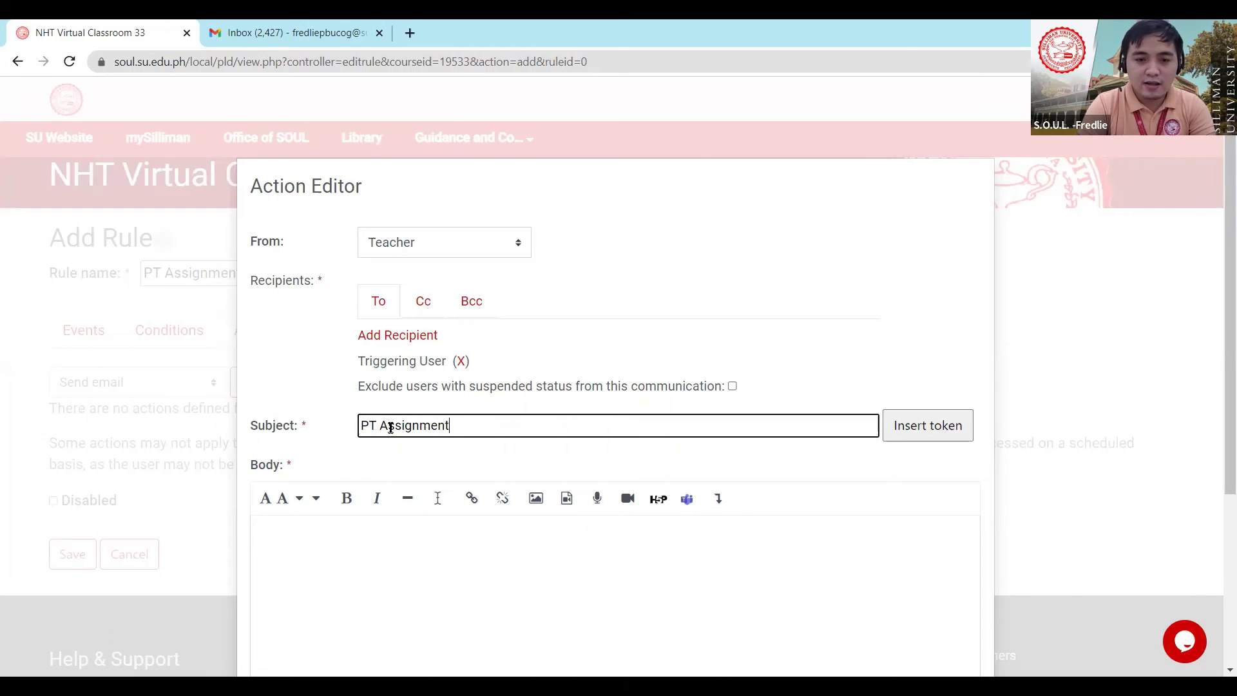
{"action": "type", "text": " 1:"}
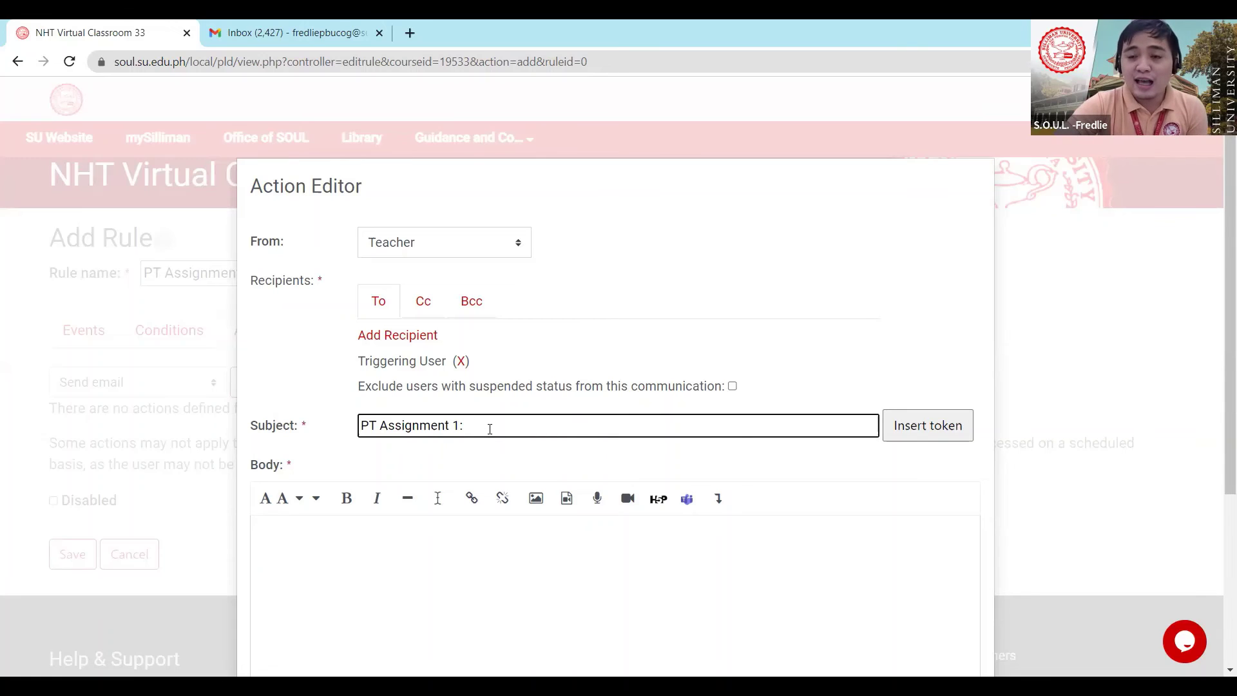
{"action": "left_click", "coordinate": [923, 436]}
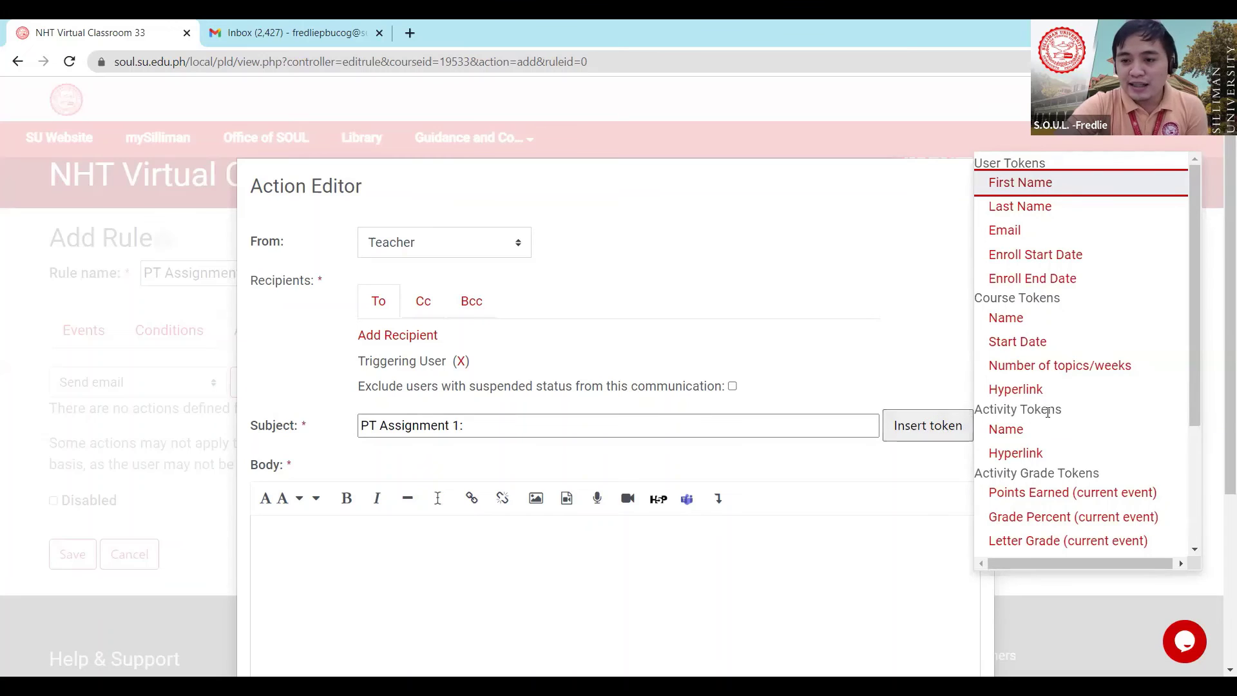
{"action": "left_click", "coordinate": [1010, 430]}
Paste the copied reminder message into the email body
{"action": "scroll", "coordinate": [517, 510], "scroll_direction": "down", "scroll_amount": 3}
{"action": "left_click", "coordinate": [297, 375]}
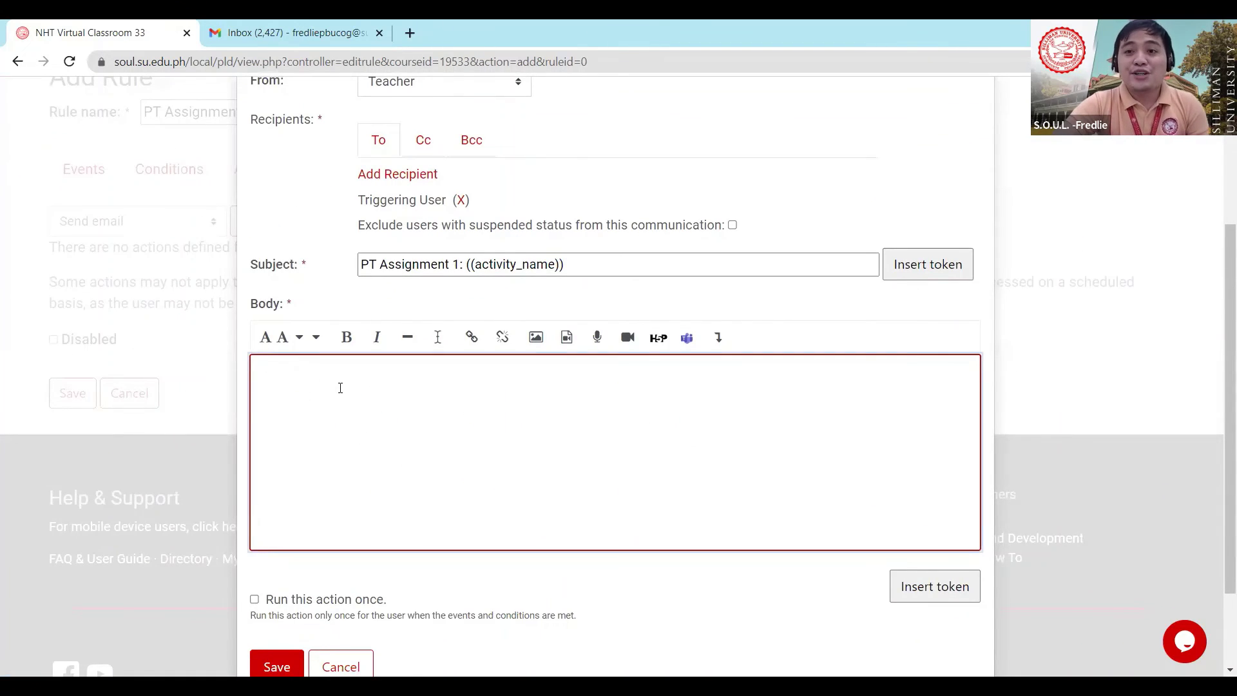
{"action": "key", "text": "ctrl+v"}
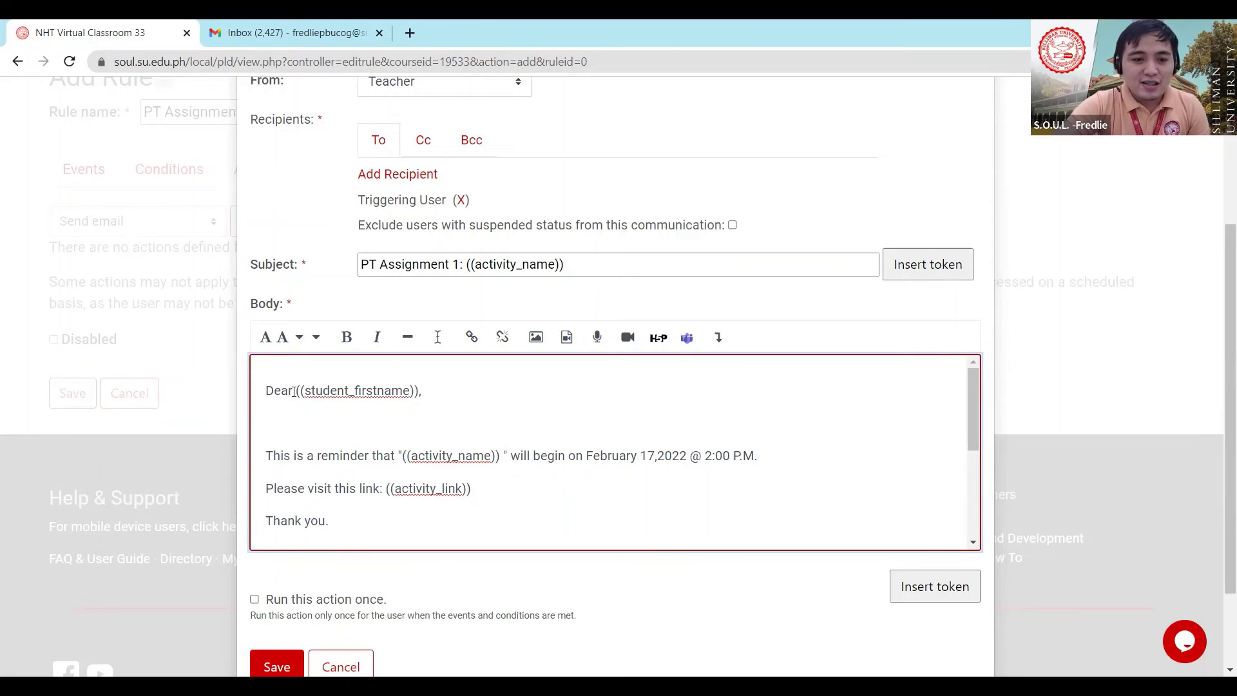
Delete the student first name, activity name and activity link tokens from the email body
{"action": "left_click_drag", "start_coordinate": [296, 391], "coordinate": [419, 387]}
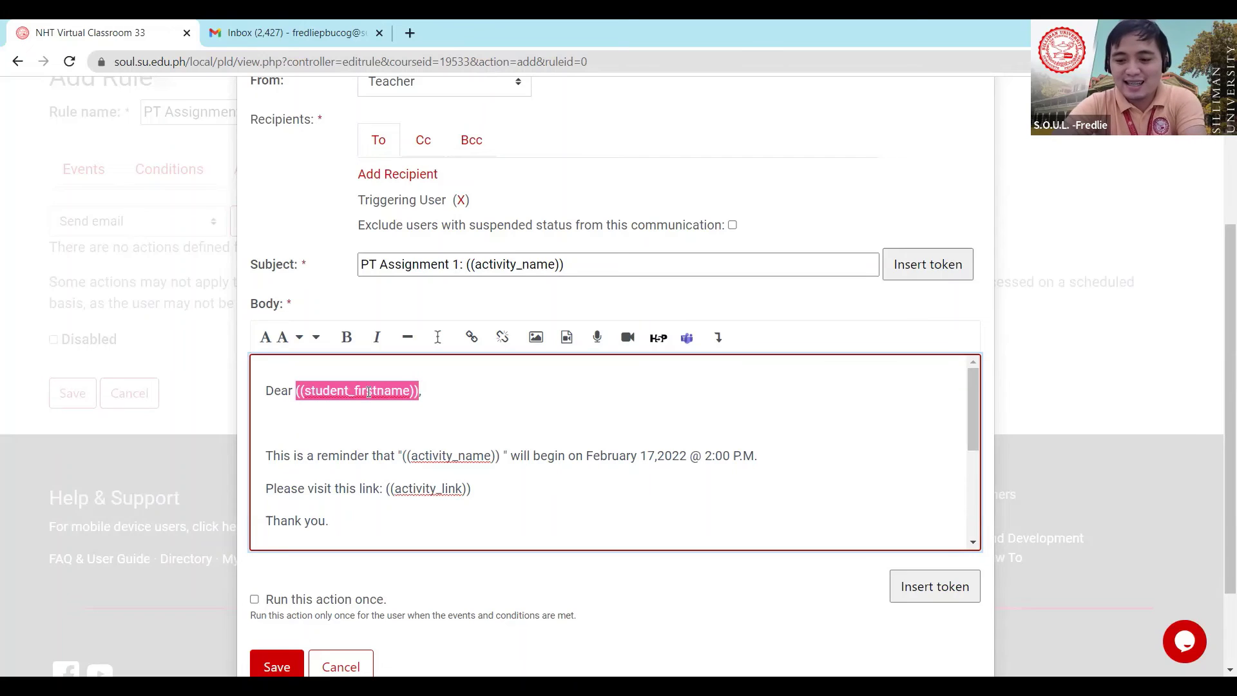
{"action": "key", "text": "BackSpace"}
{"action": "left_click_drag", "start_coordinate": [405, 452], "coordinate": [504, 460]}
{"action": "key", "text": "BackSpace"}
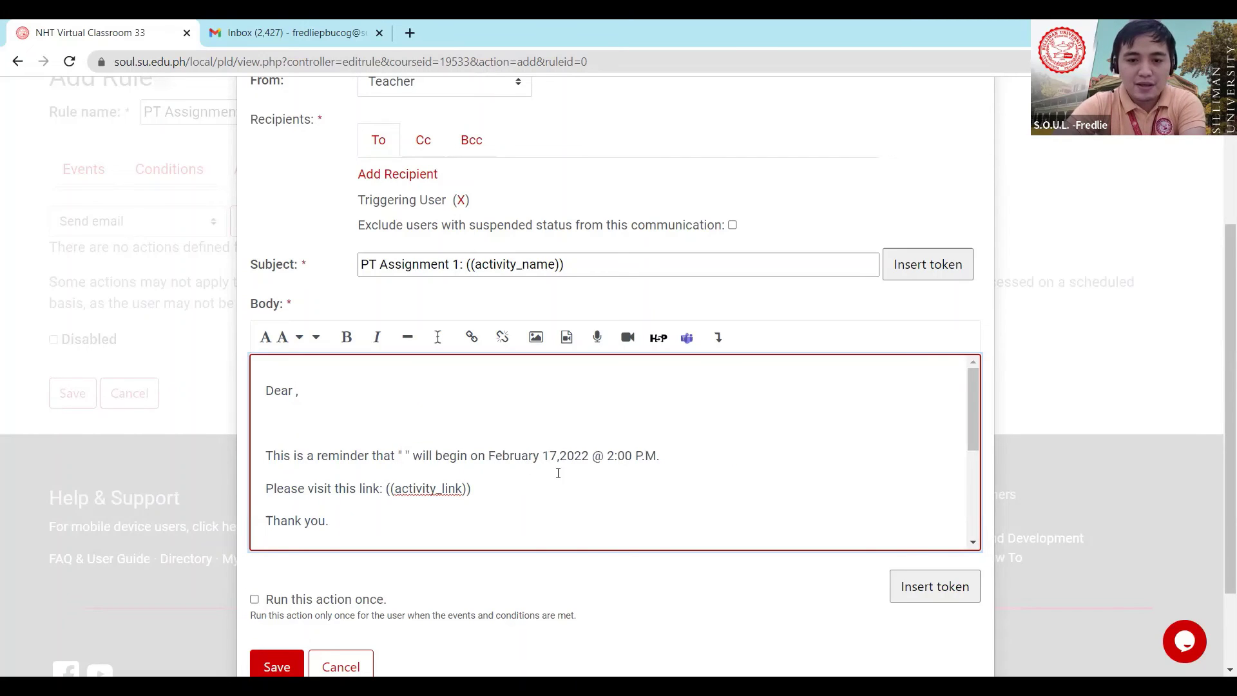
{"action": "left_click_drag", "start_coordinate": [386, 488], "coordinate": [479, 487]}
{"action": "key", "text": "BackSpace"}
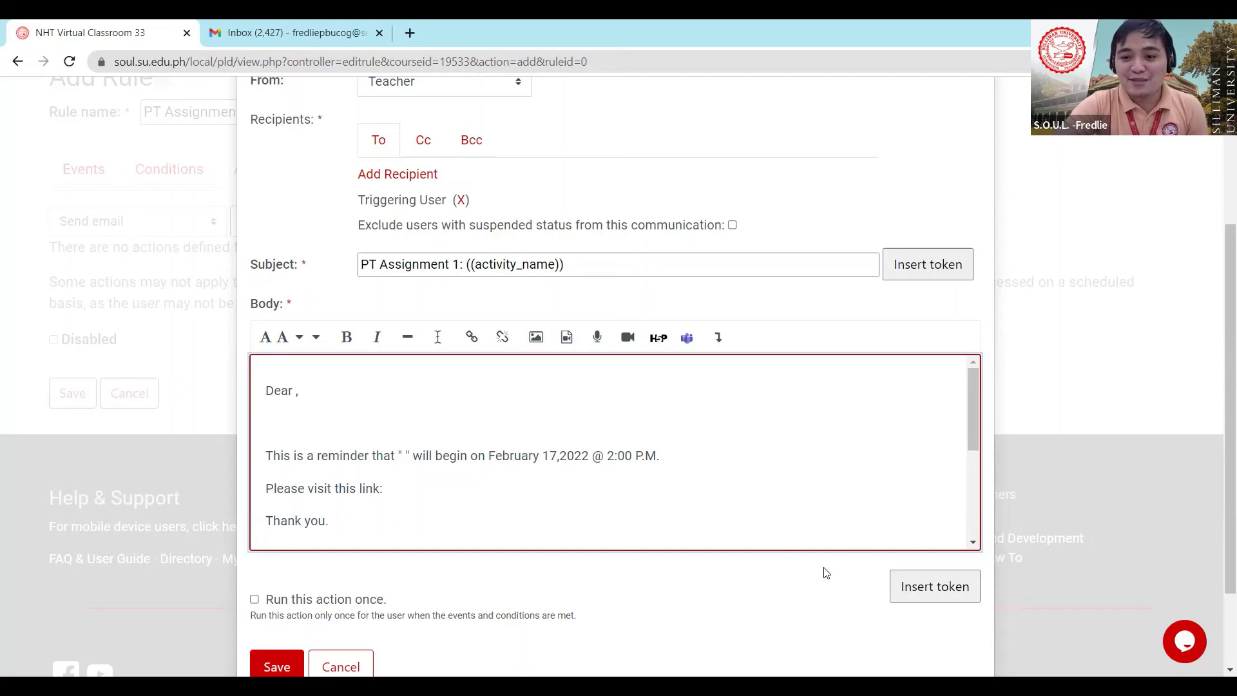
Insert the user First Name token after "Dear" and the activity Name token between the quotation marks in the email body
{"action": "left_click", "coordinate": [933, 597]}
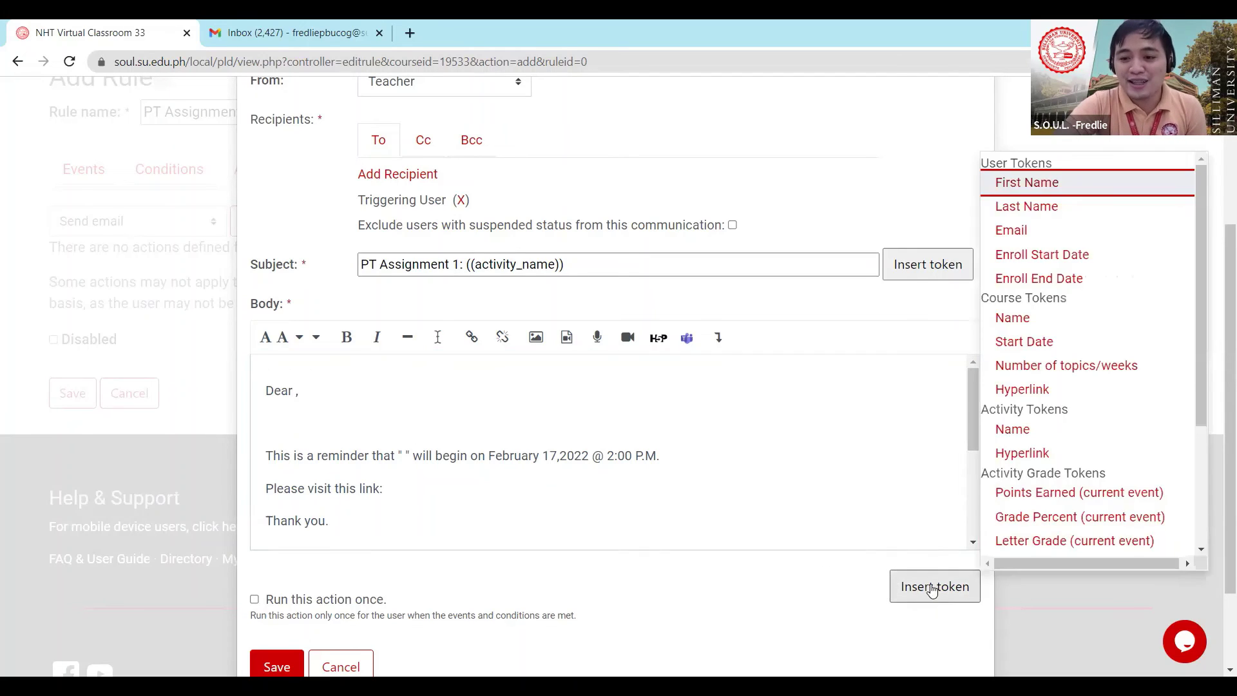
{"action": "left_click", "coordinate": [1039, 187]}
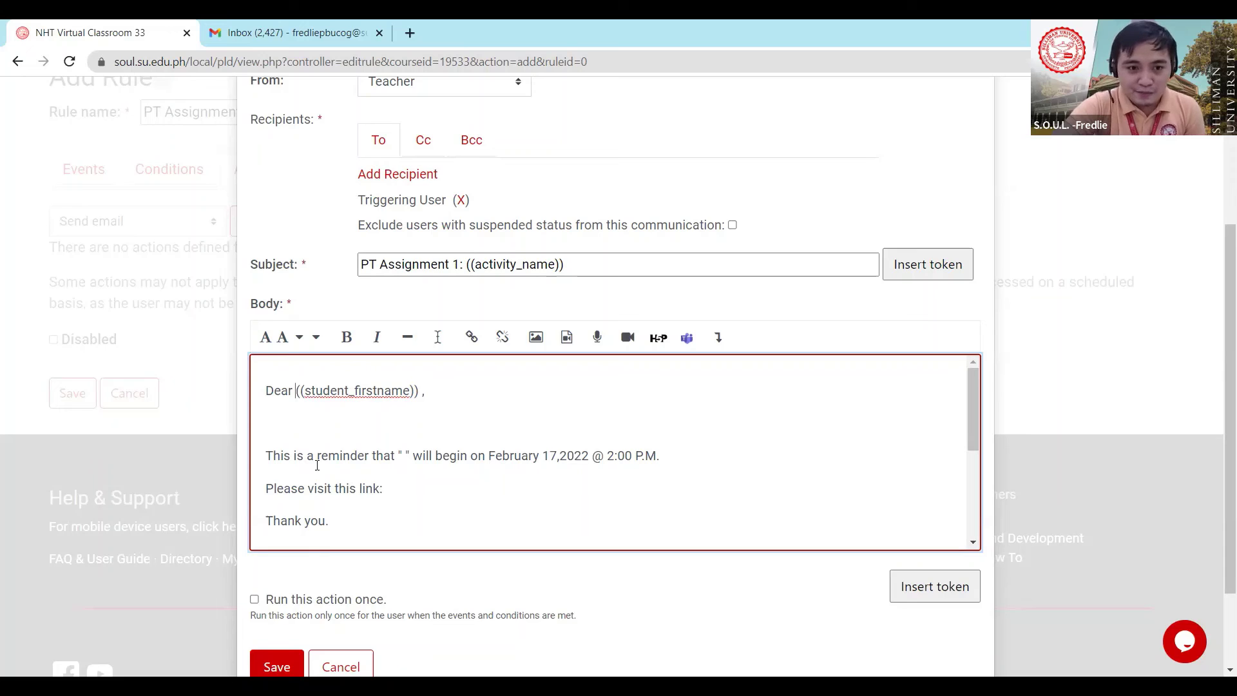
{"action": "left_click", "coordinate": [403, 456]}
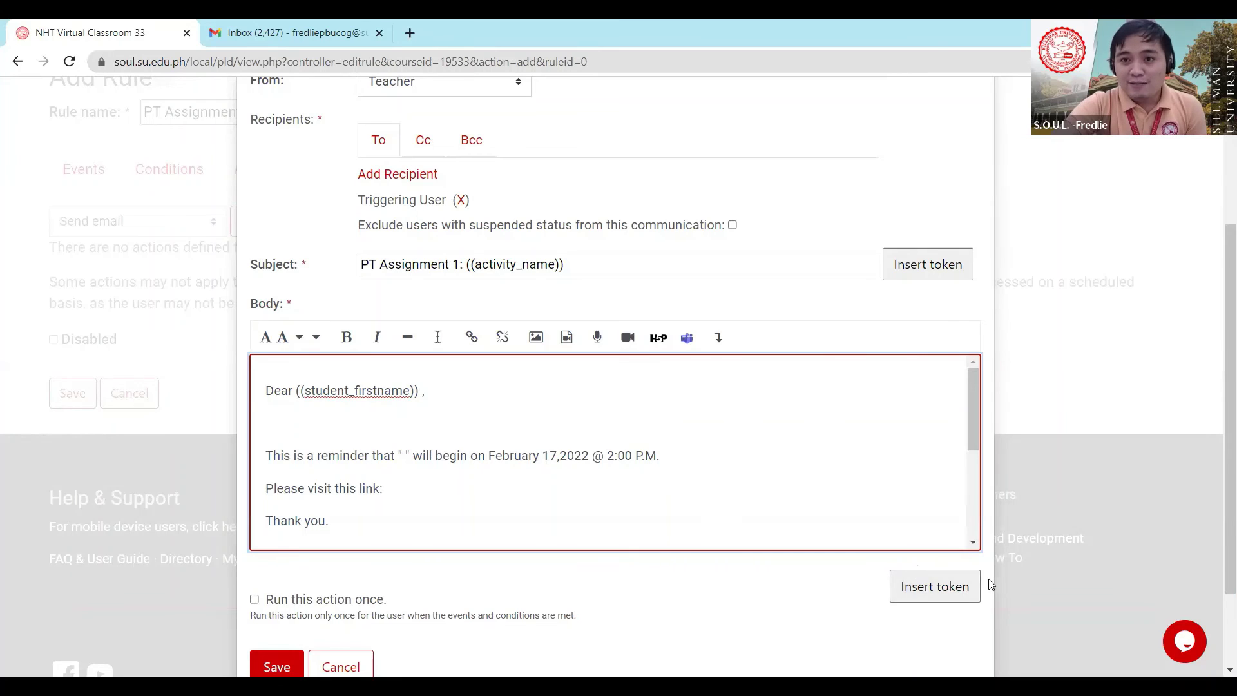
{"action": "left_click", "coordinate": [934, 597]}
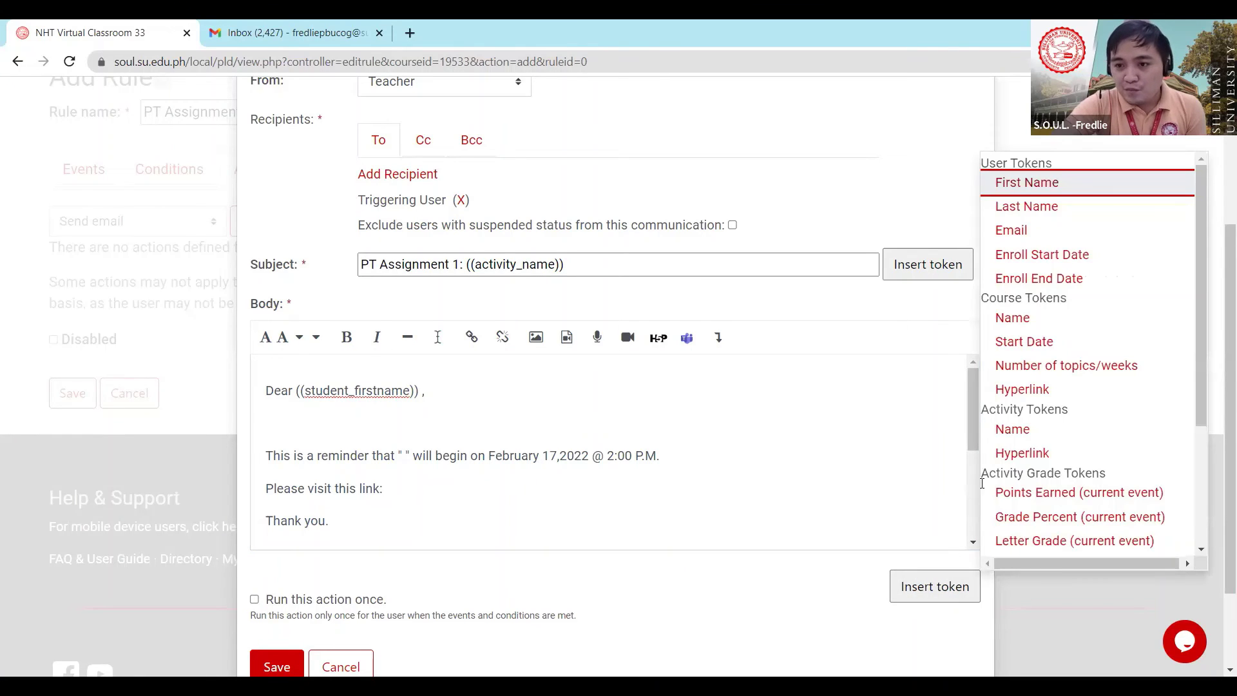
{"action": "left_click", "coordinate": [1012, 432]}
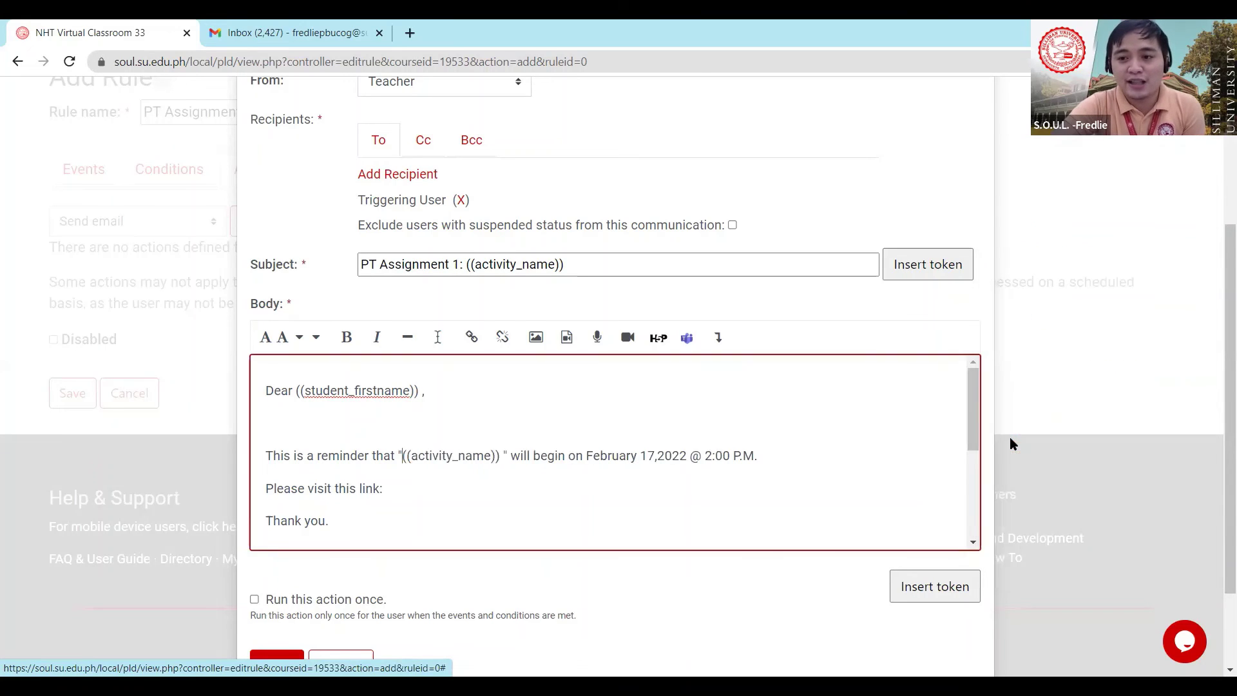
{"action": "left_click", "coordinate": [501, 454]}
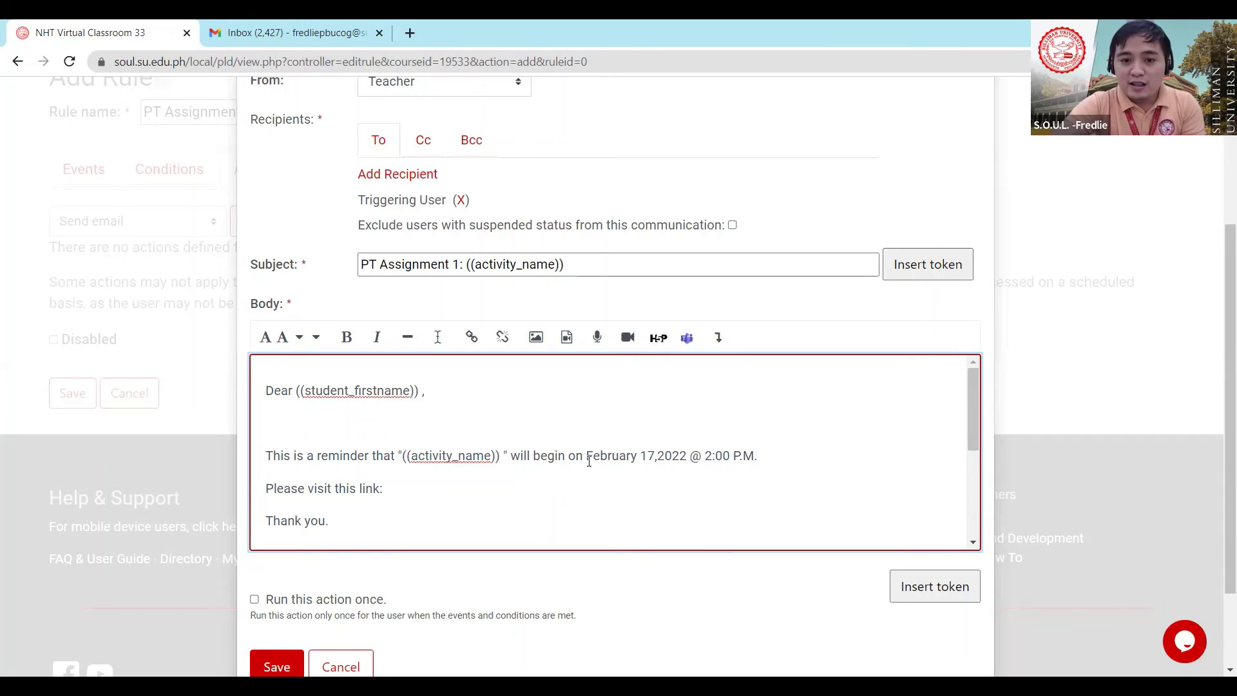
{"action": "left_click_drag", "start_coordinate": [565, 456], "coordinate": [760, 453]}
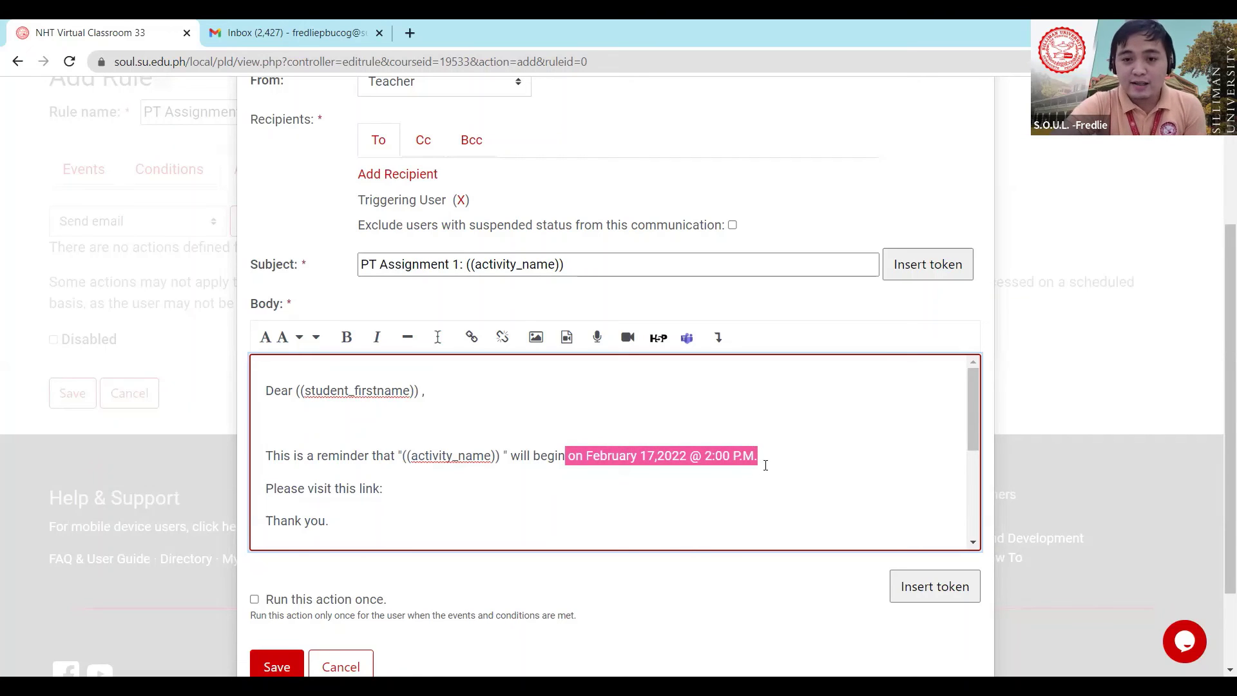
{"action": "left_click", "coordinate": [760, 458]}
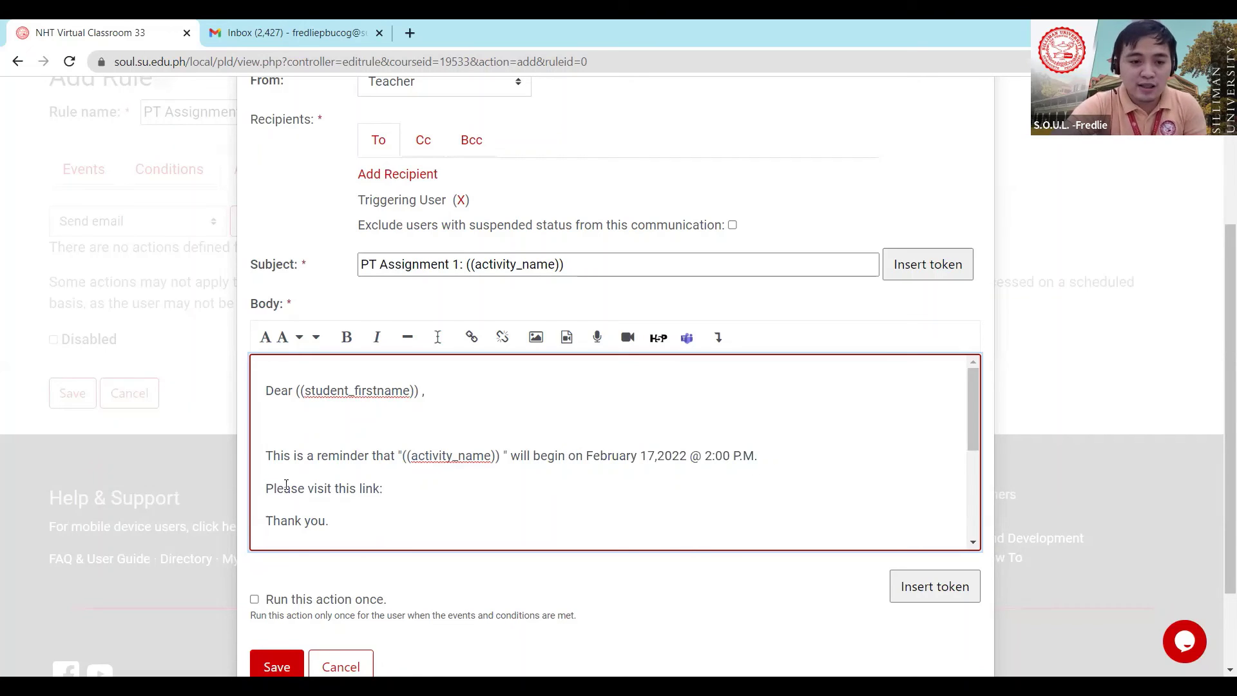
Insert the activity Hyperlink token after "Please visit this link:" in the email body
{"action": "left_click", "coordinate": [403, 490]}
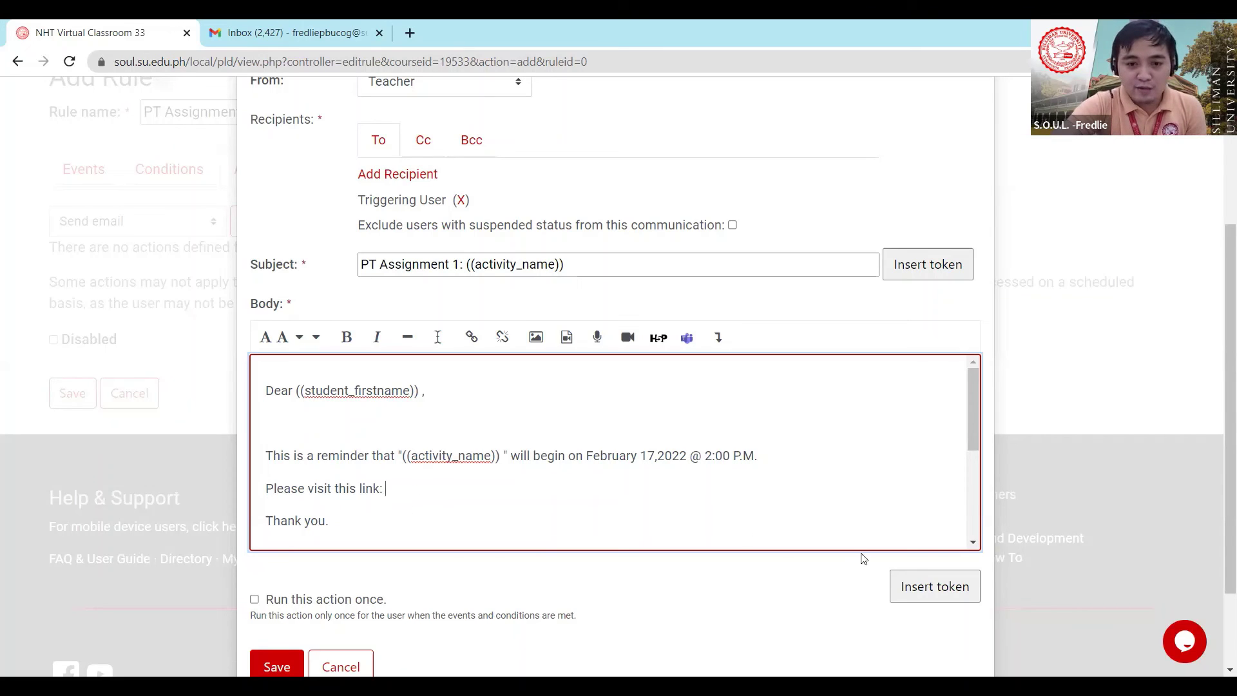
{"action": "left_click", "coordinate": [919, 589]}
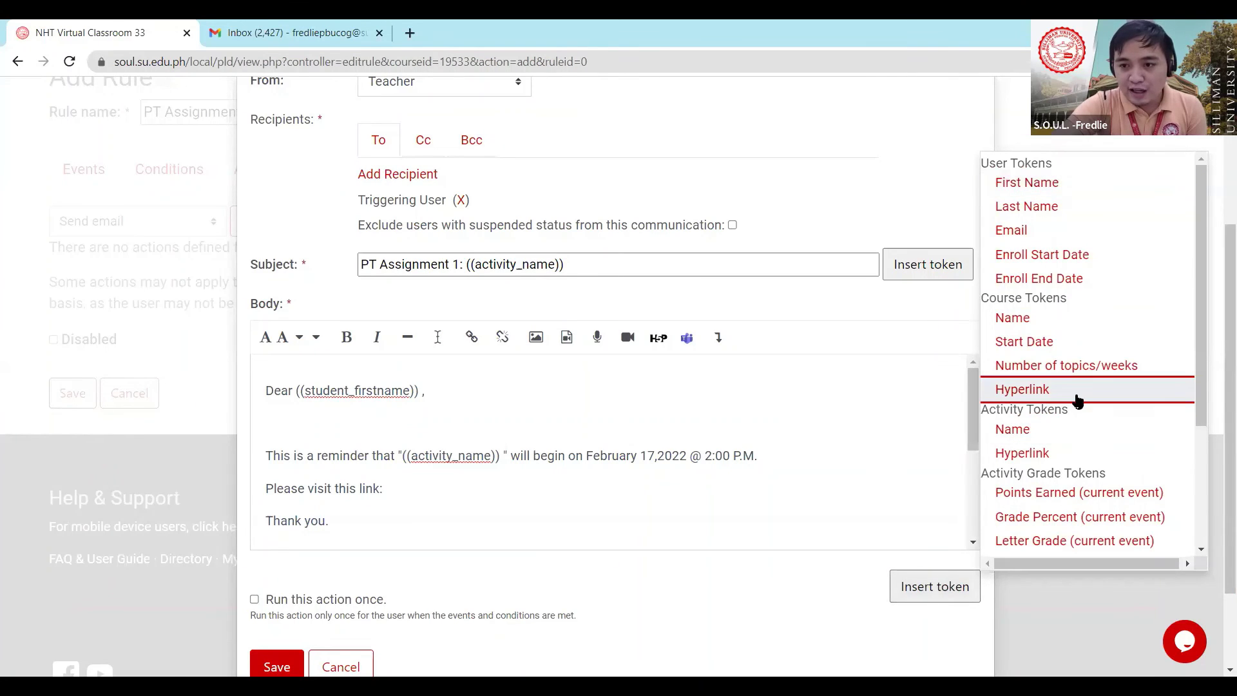
{"action": "left_click", "coordinate": [1022, 453]}
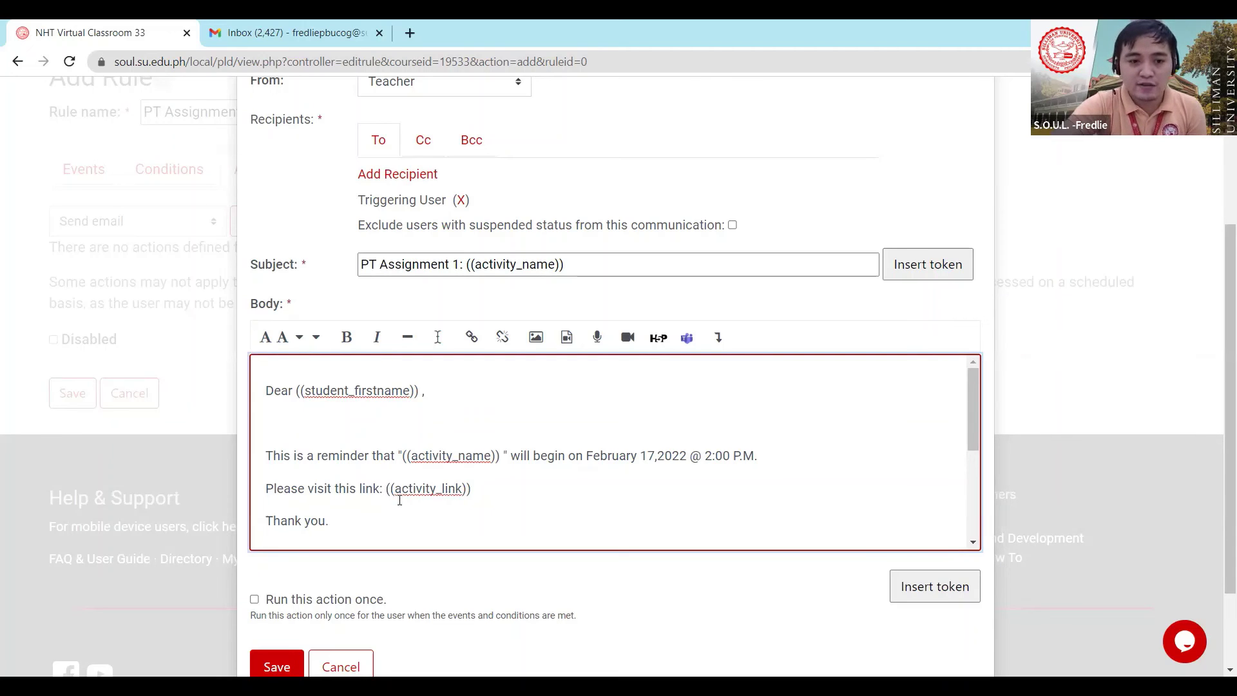
Save the completed email action, and save the "PT Assignment Reminder 1" rule
{"action": "scroll", "coordinate": [378, 475], "scroll_direction": "down", "scroll_amount": 3}
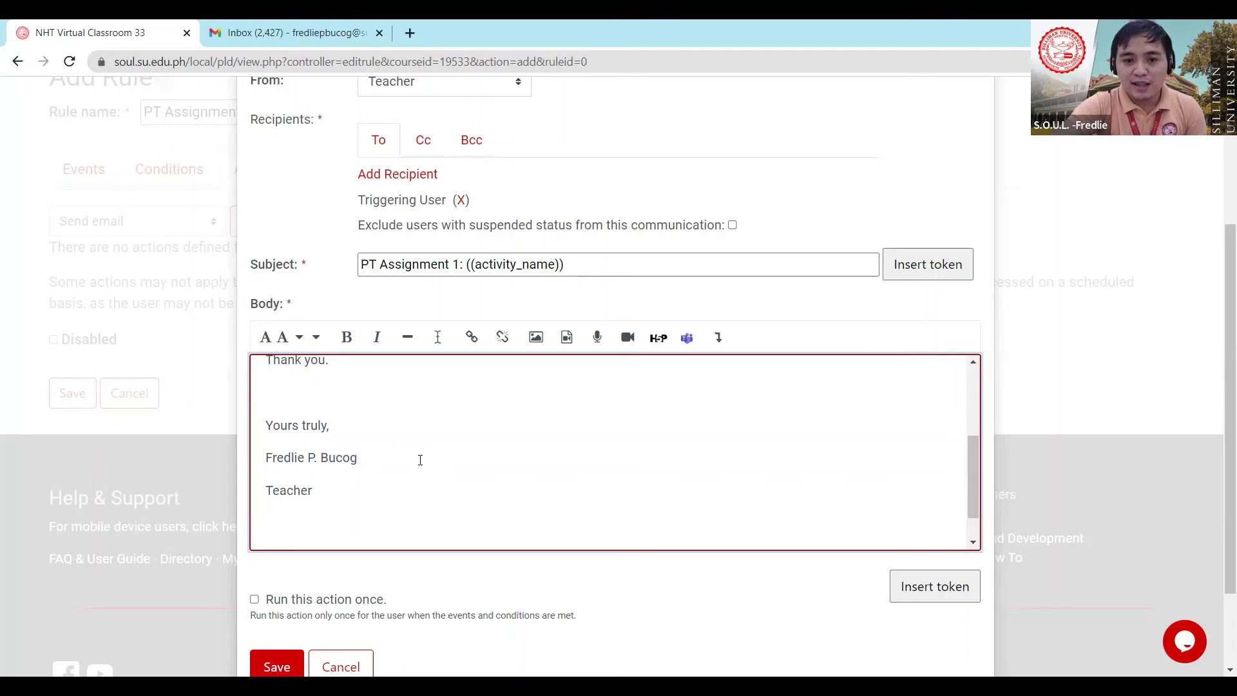
{"action": "scroll", "coordinate": [420, 459], "scroll_direction": "down", "scroll_amount": 5}
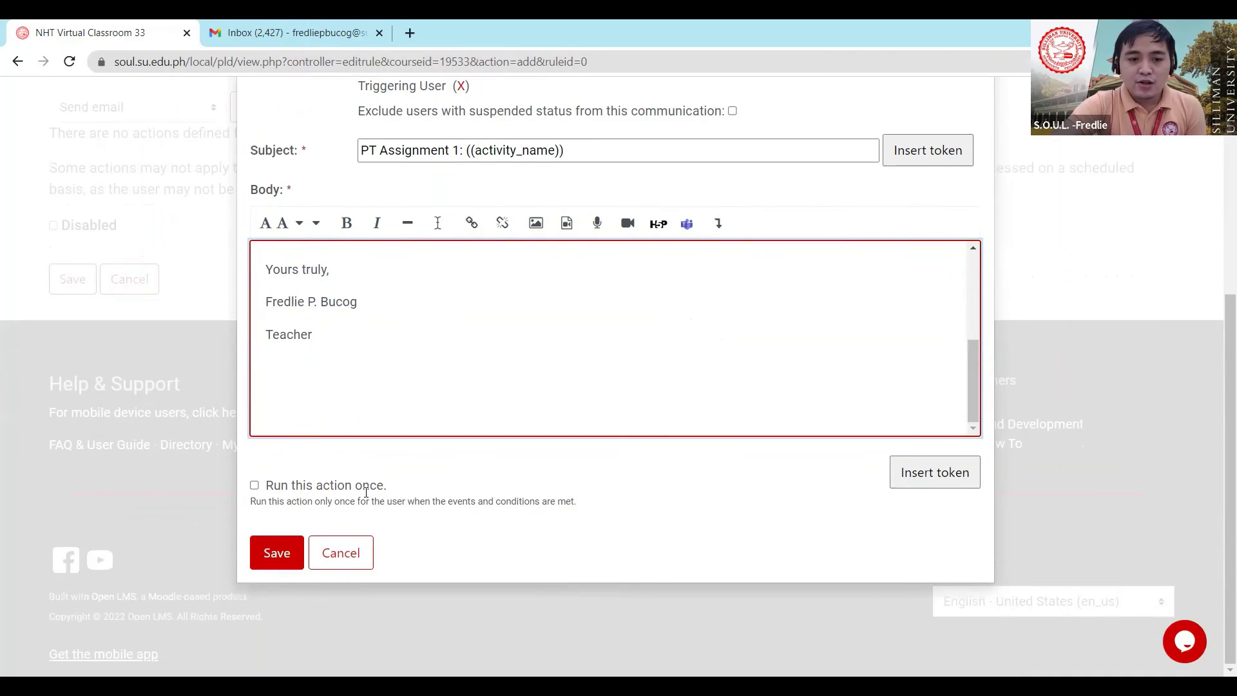
{"action": "left_click", "coordinate": [284, 564]}
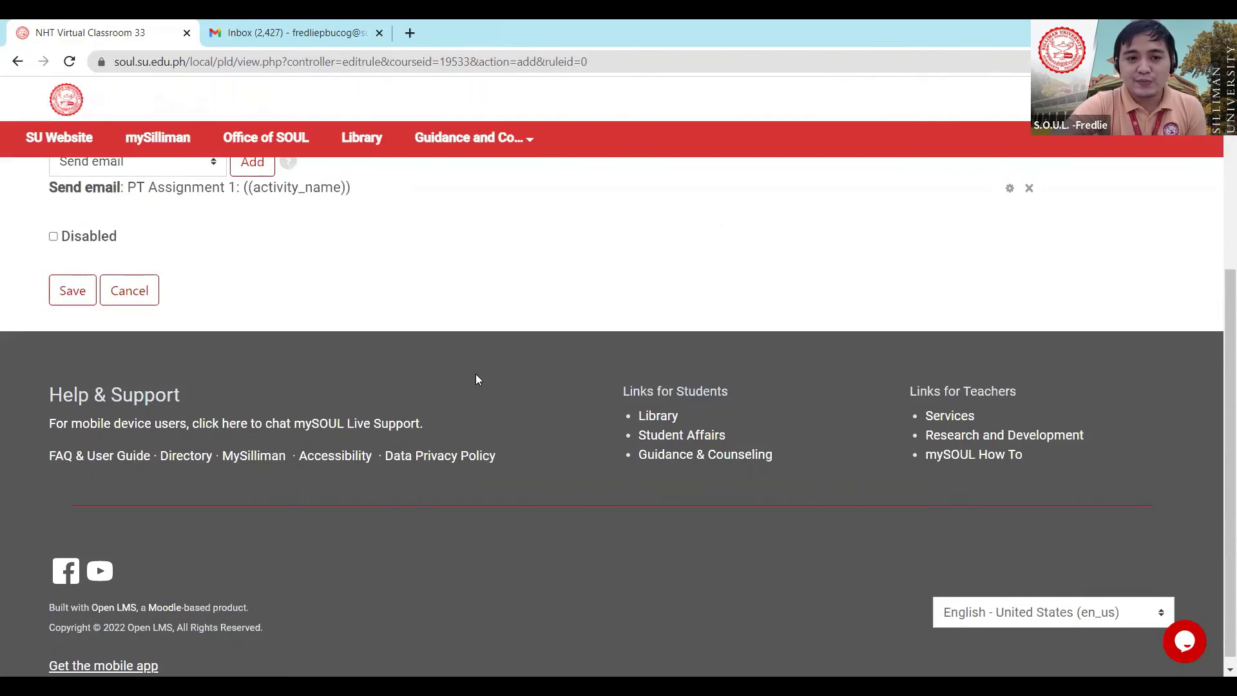
{"action": "scroll", "coordinate": [476, 379], "scroll_direction": "up", "scroll_amount": 4}
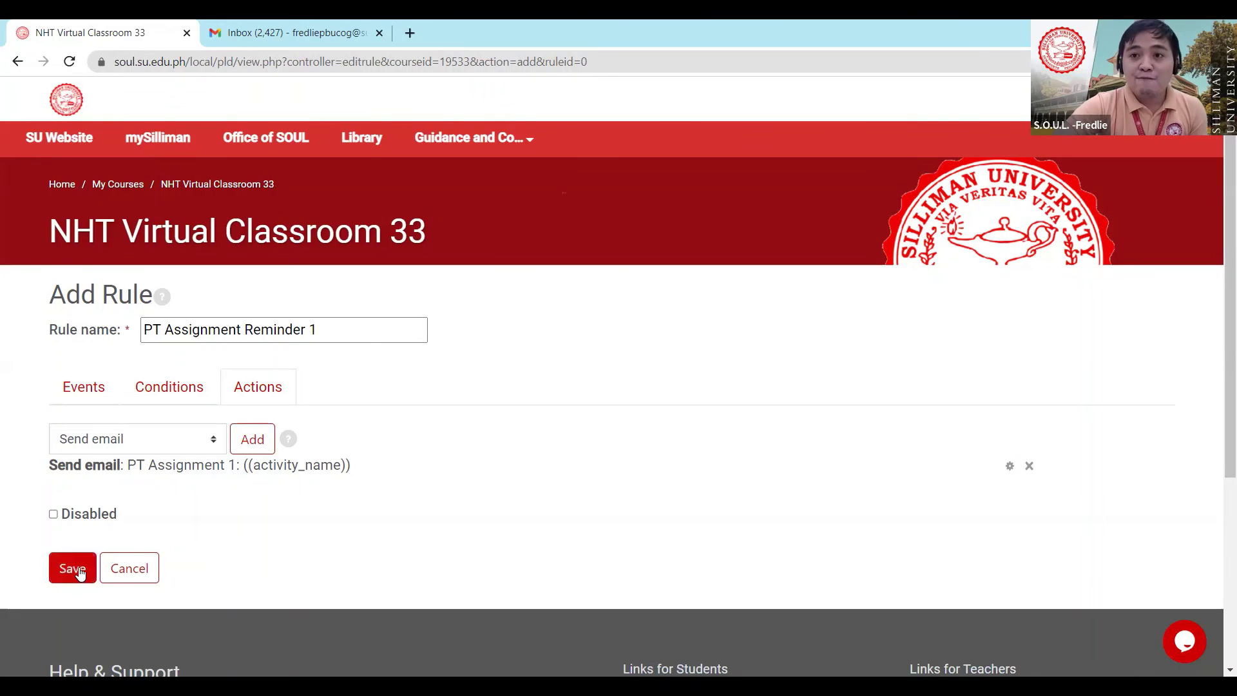
{"action": "left_click", "coordinate": [76, 573]}
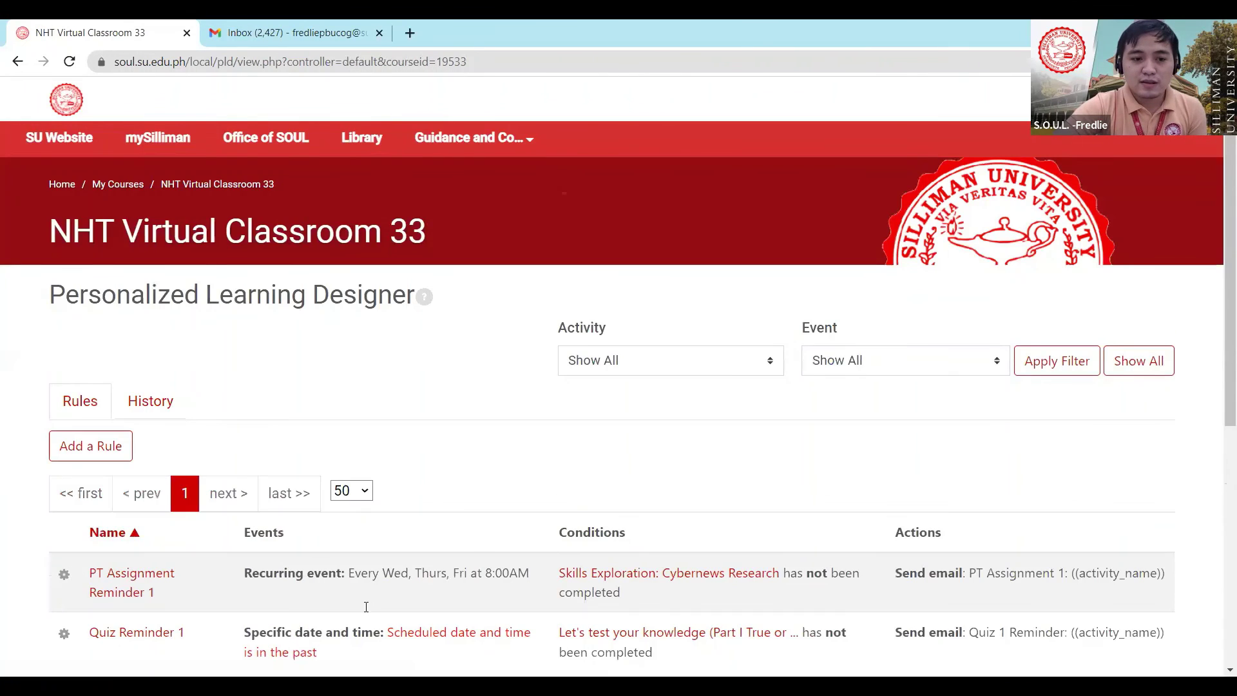
Review the events, conditions and actions of both reminder rules, comparing the specific date and time event with the recurring event
{"action": "scroll", "coordinate": [500, 425], "scroll_direction": "down", "scroll_amount": 1}
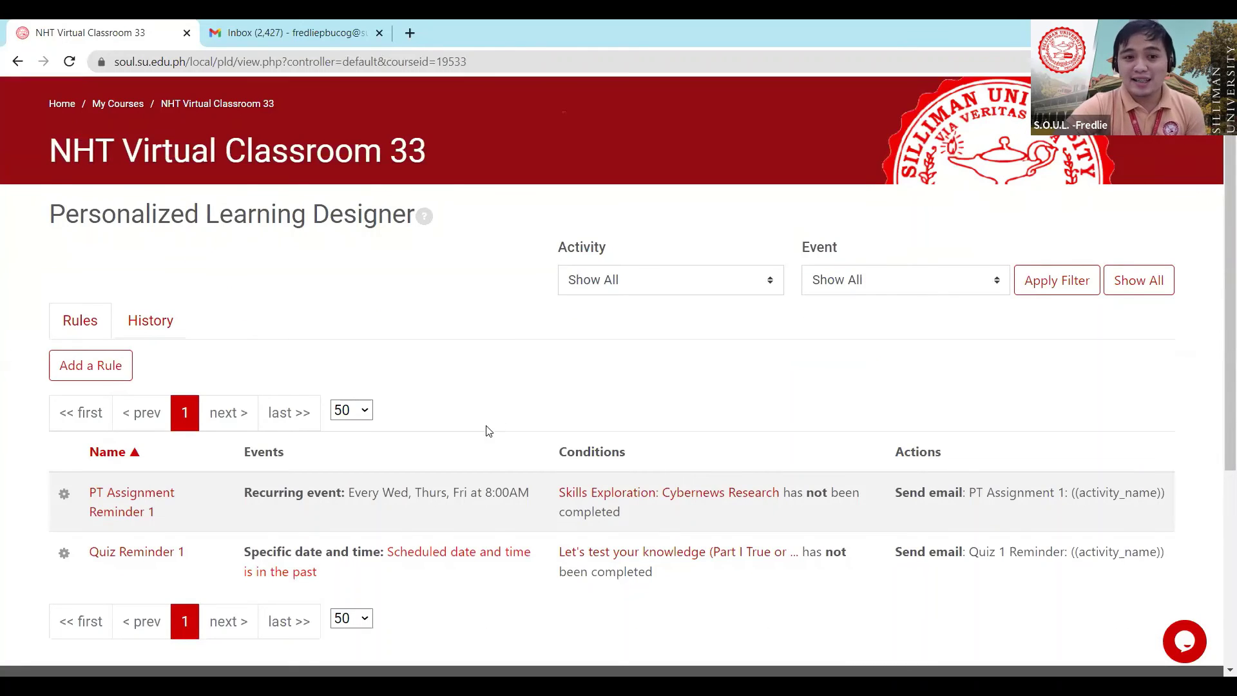
{"action": "scroll", "coordinate": [472, 412], "scroll_direction": "down", "scroll_amount": 1}
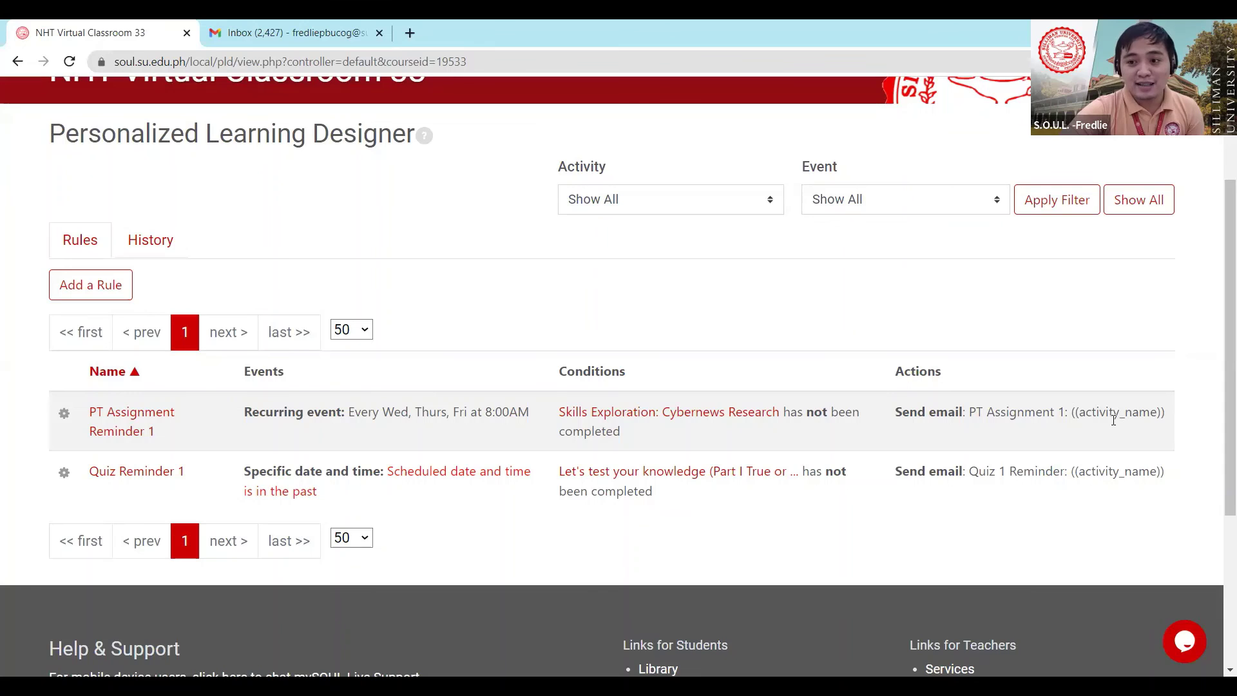
{"action": "mouse_move", "coordinate": [1114, 416]}
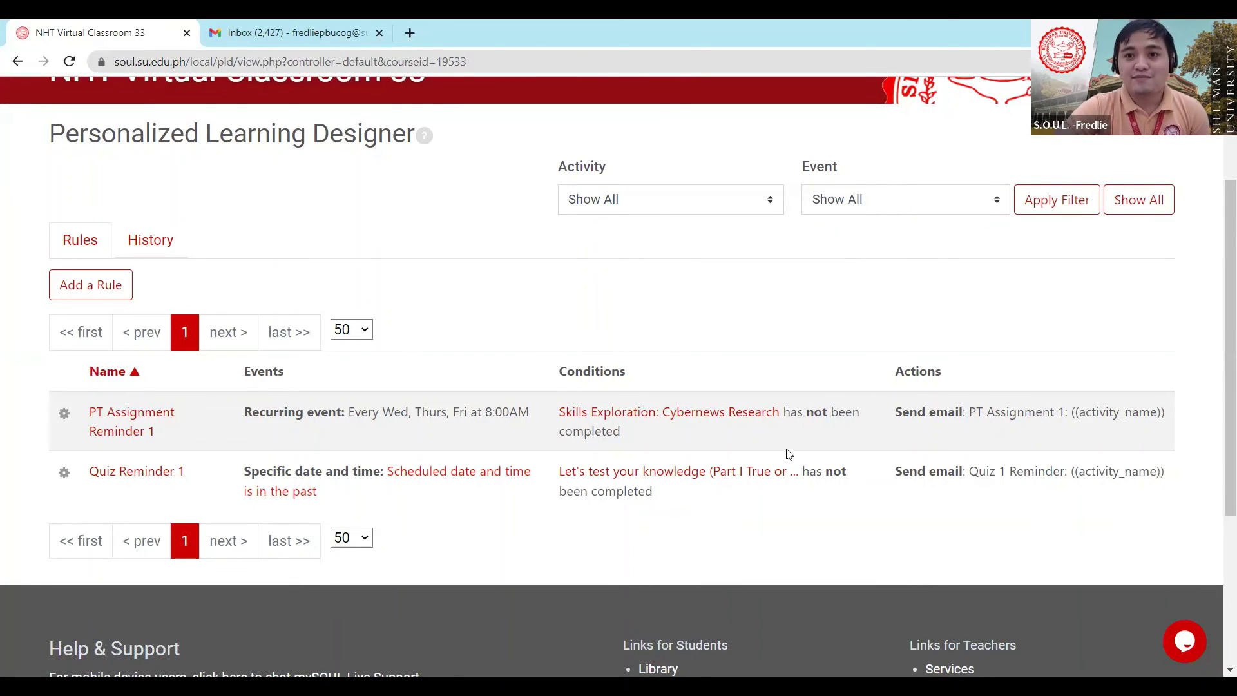
{"action": "scroll", "coordinate": [801, 419], "scroll_direction": "down", "scroll_amount": 2}
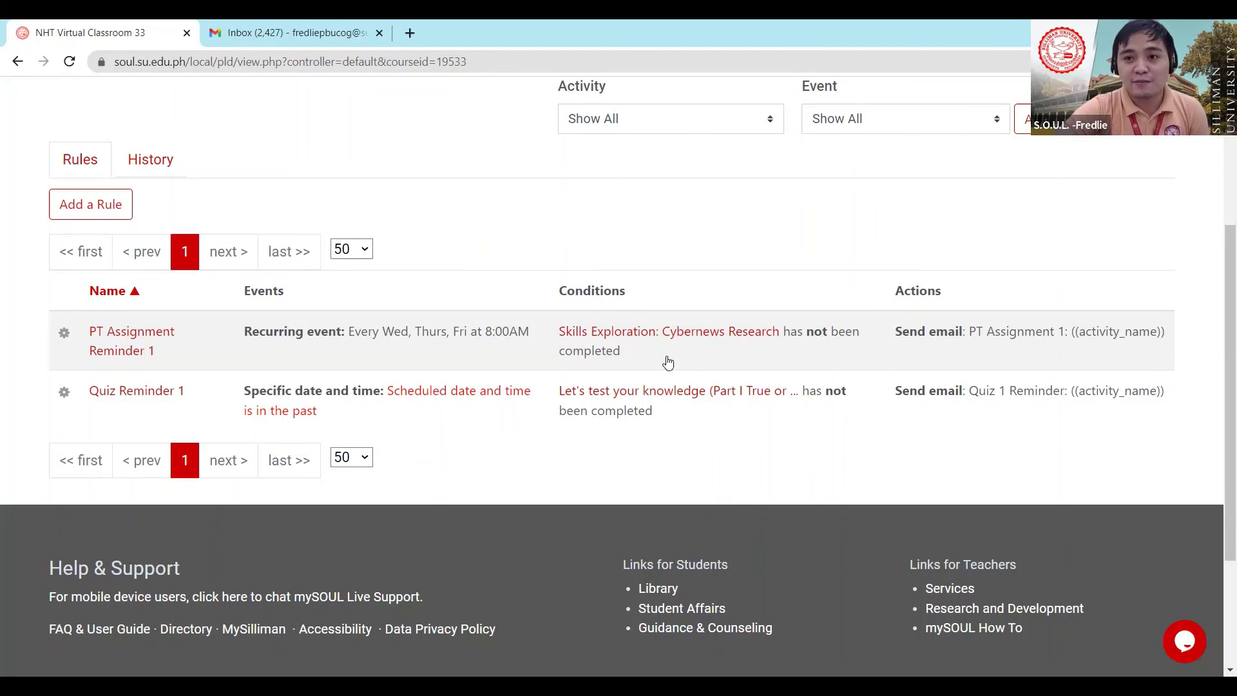
{"action": "scroll", "coordinate": [668, 363], "scroll_direction": "up", "scroll_amount": 1}
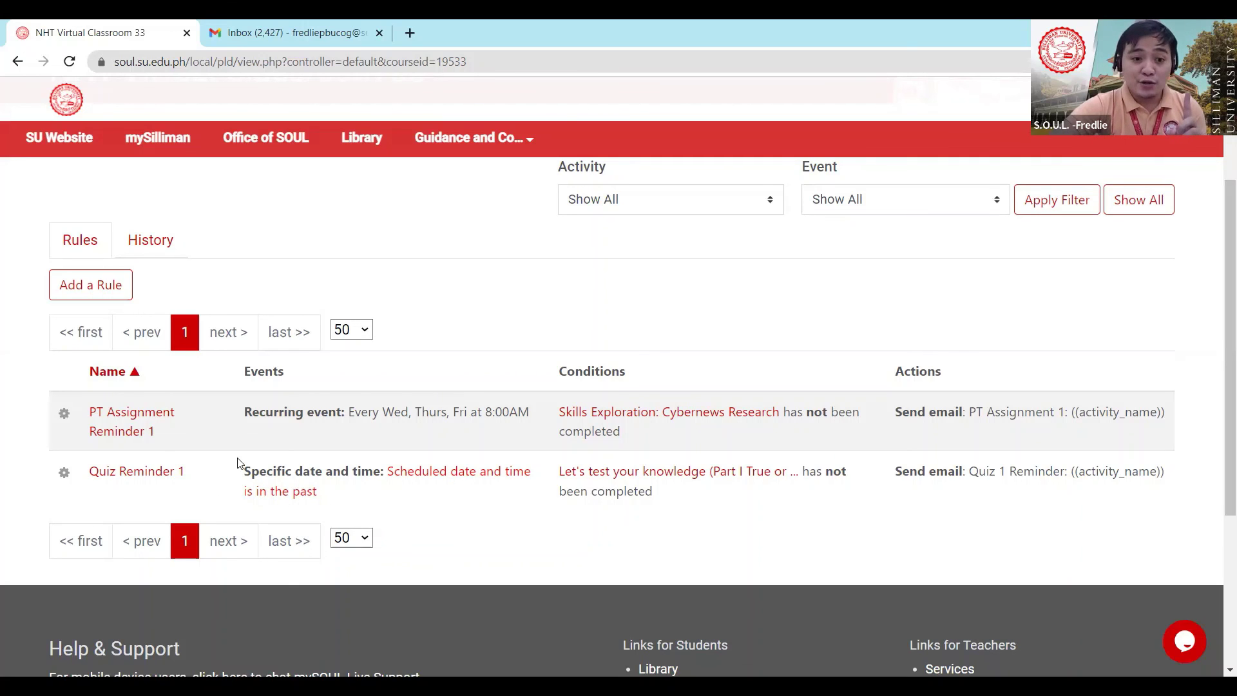
{"action": "left_click_drag", "start_coordinate": [244, 471], "coordinate": [382, 475]}
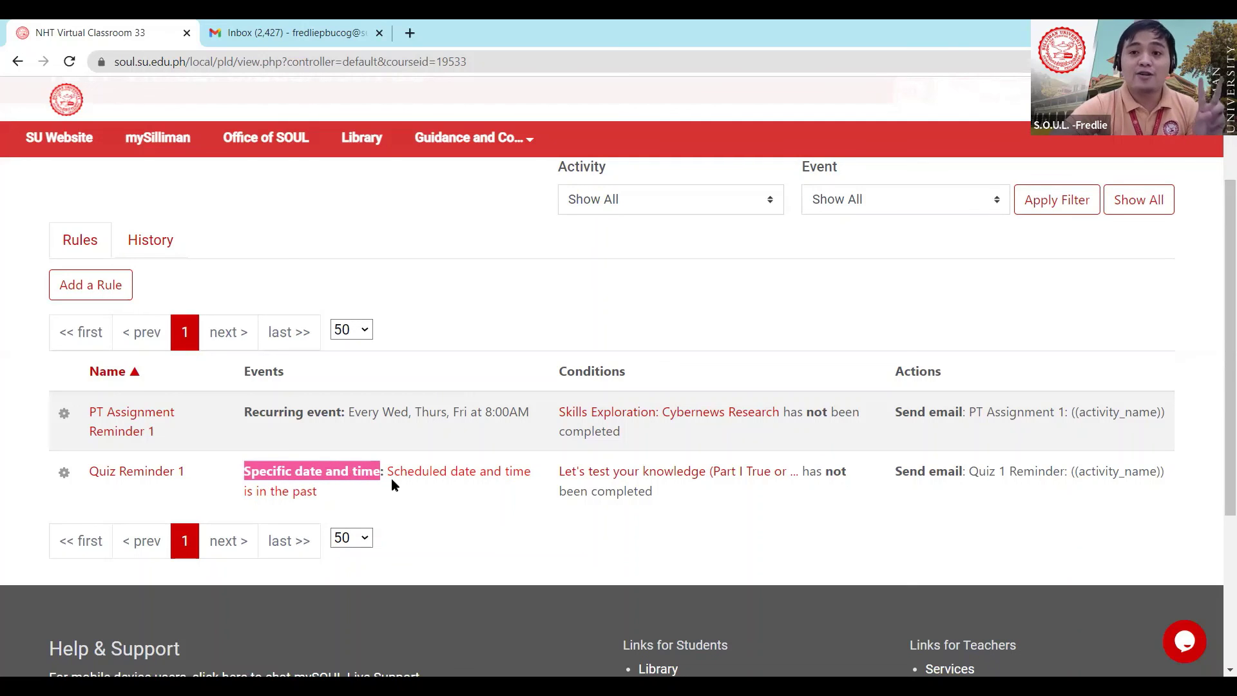
{"action": "left_click_drag", "start_coordinate": [244, 413], "coordinate": [339, 419]}
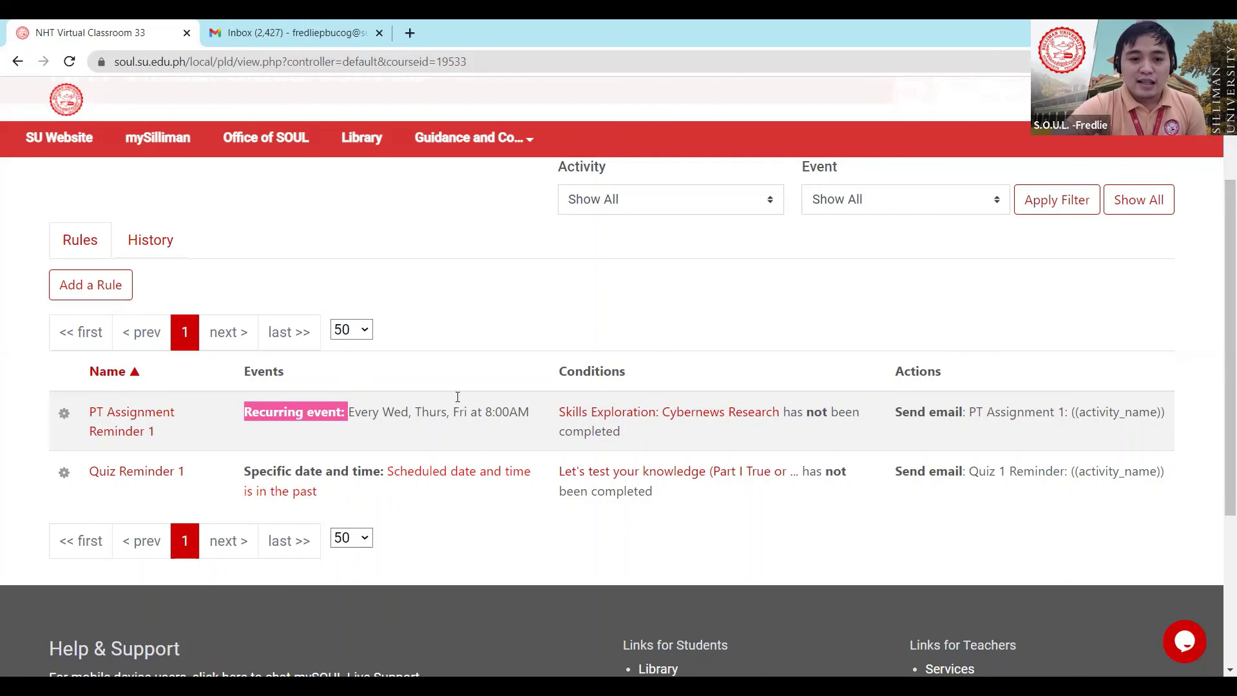
{"action": "scroll", "coordinate": [447, 389], "scroll_direction": "down", "scroll_amount": 1}
{"action": "scroll", "coordinate": [447, 387], "scroll_direction": "up", "scroll_amount": 2}
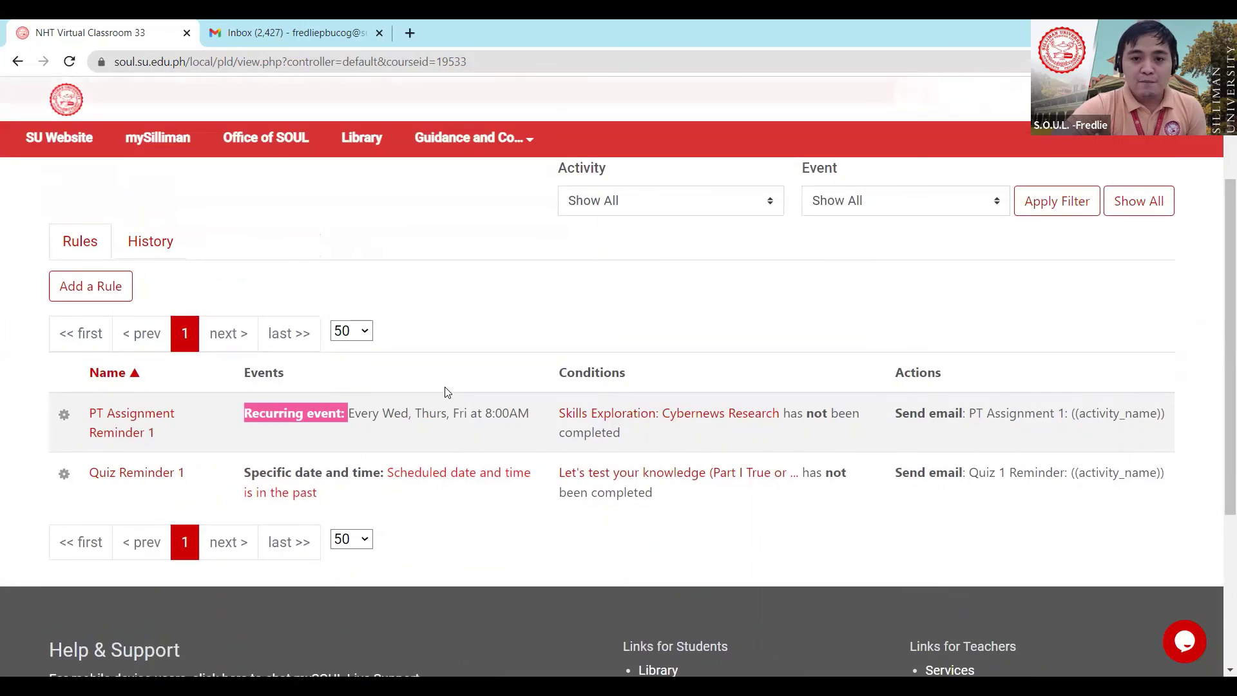